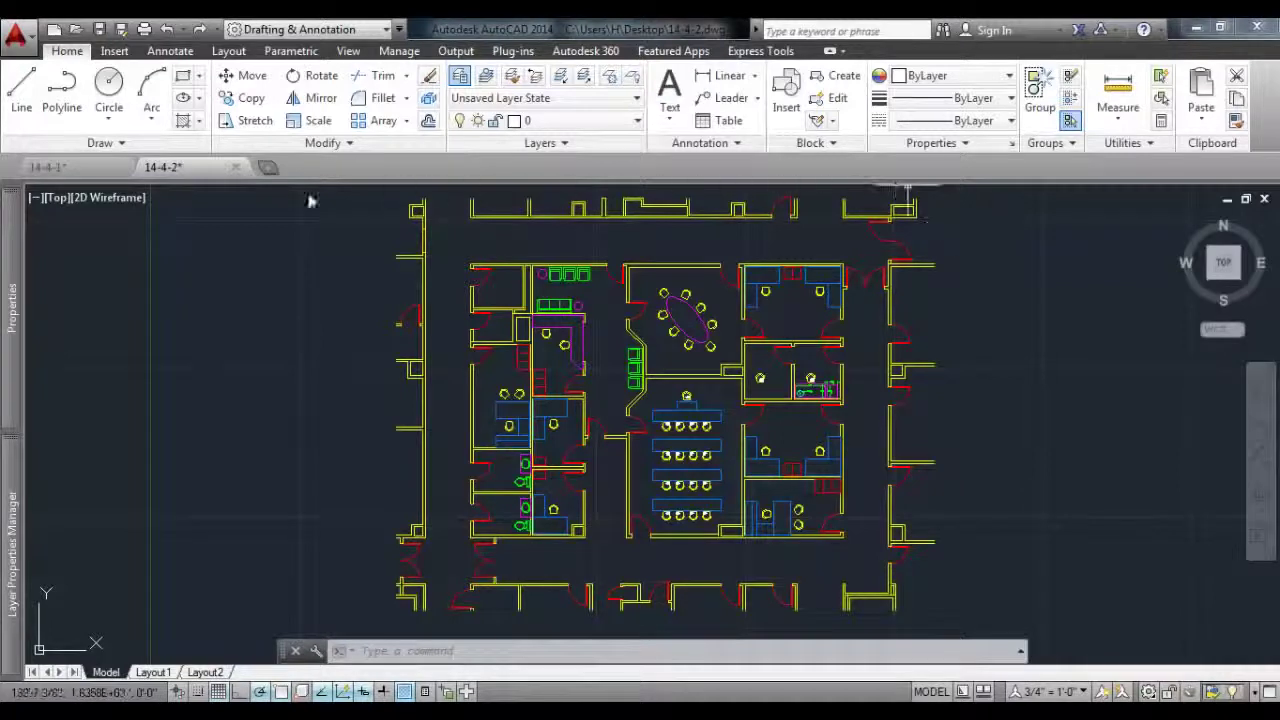
Make I-WALLS the current layer by matching it from a wall with LAYMCUR.
{"action": "scroll", "coordinate": [1100, 391], "scroll_direction": "down", "scroll_amount": 2}
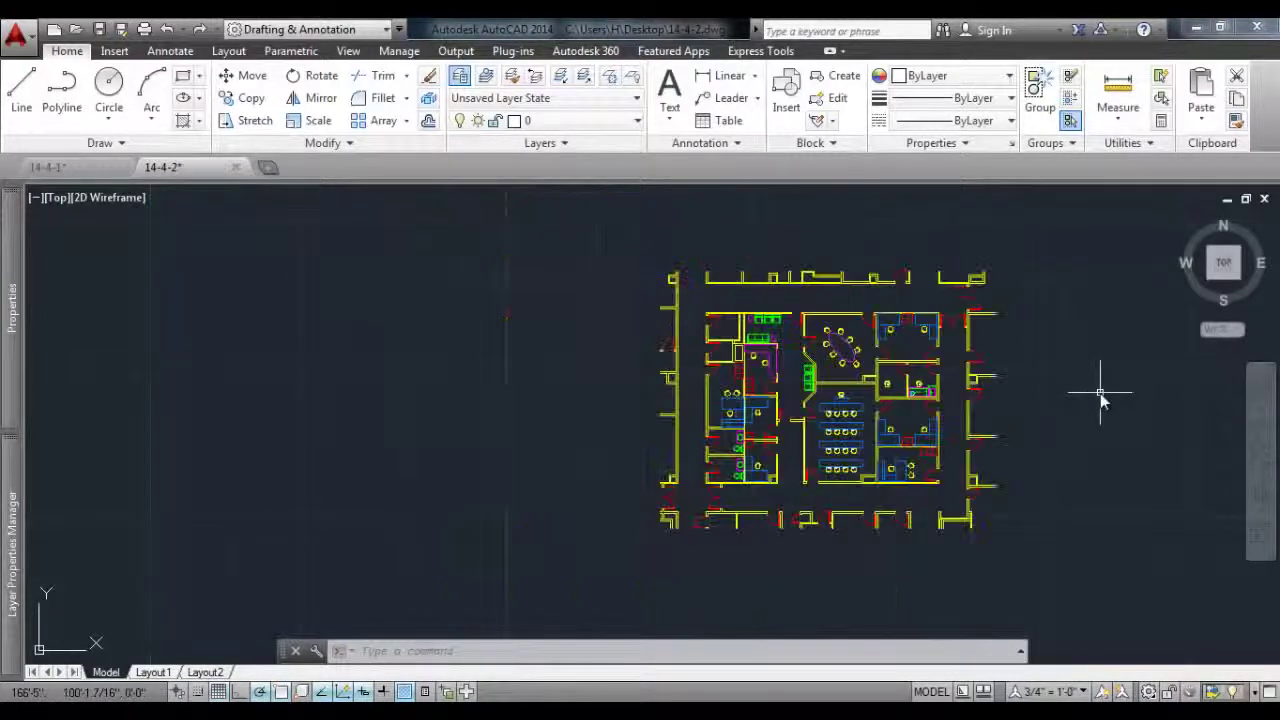
{"action": "middle_click_drag", "start_coordinate": [1094, 403], "coordinate": [818, 407]}
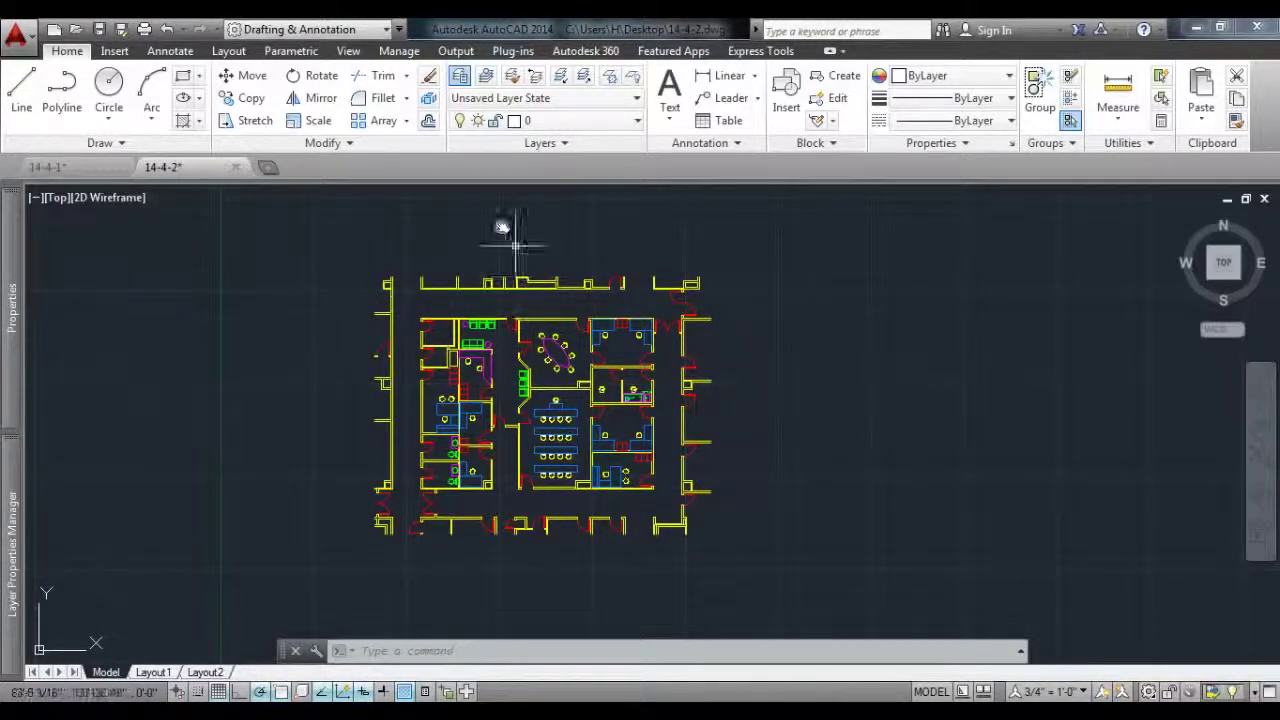
{"action": "left_click", "coordinate": [486, 77]}
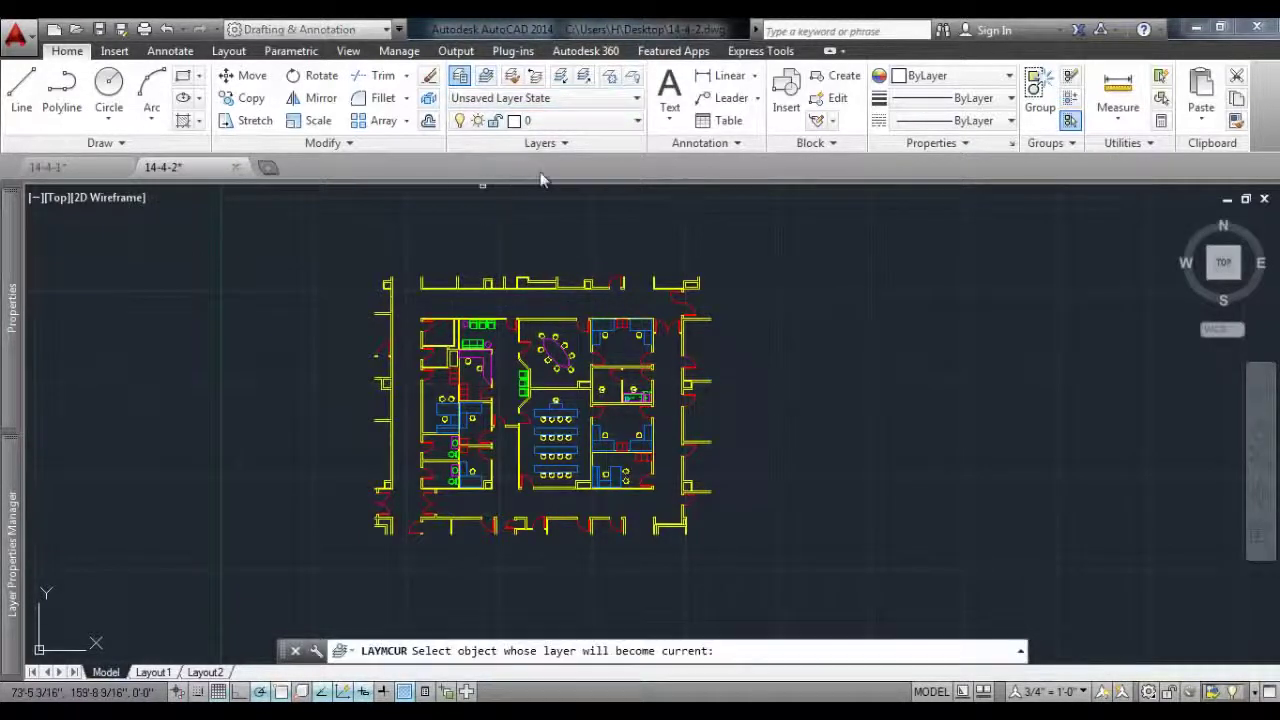
{"action": "left_click", "coordinate": [551, 284]}
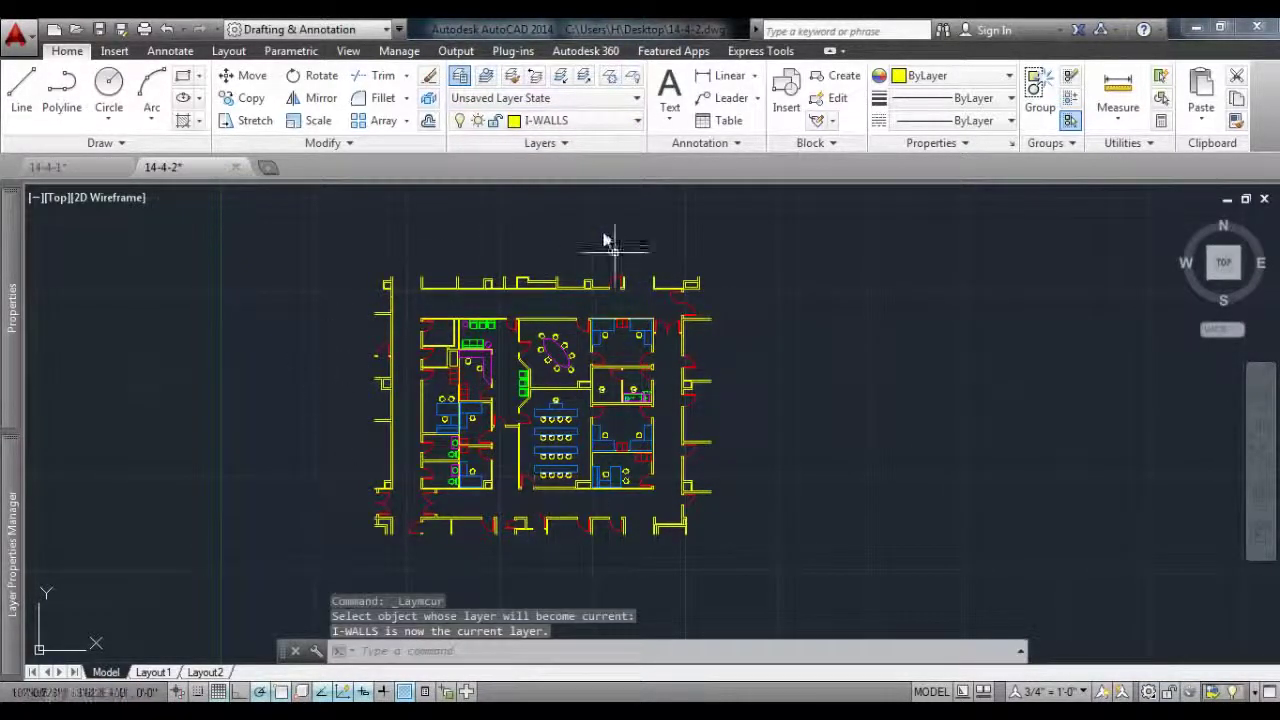
Isolate the I-WALLS layer with LAYISO so all other layers fade and lock.
{"action": "left_click", "coordinate": [560, 76]}
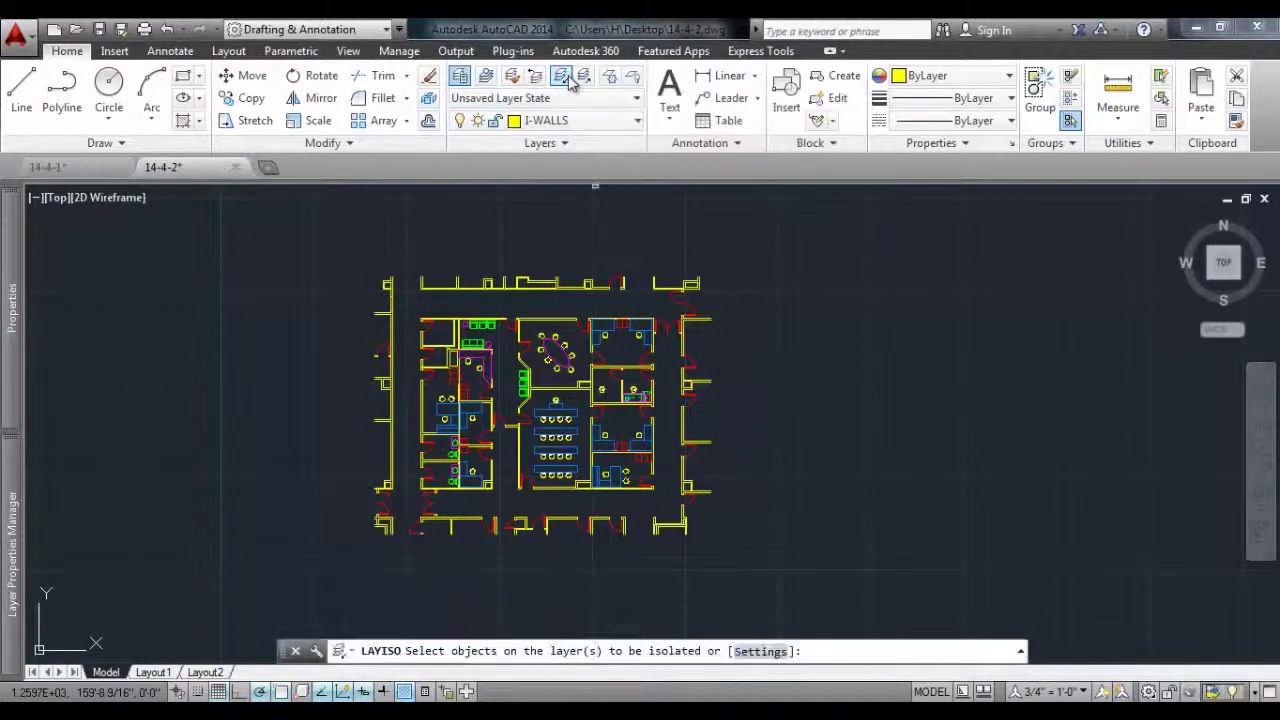
{"action": "left_click", "coordinate": [563, 287]}
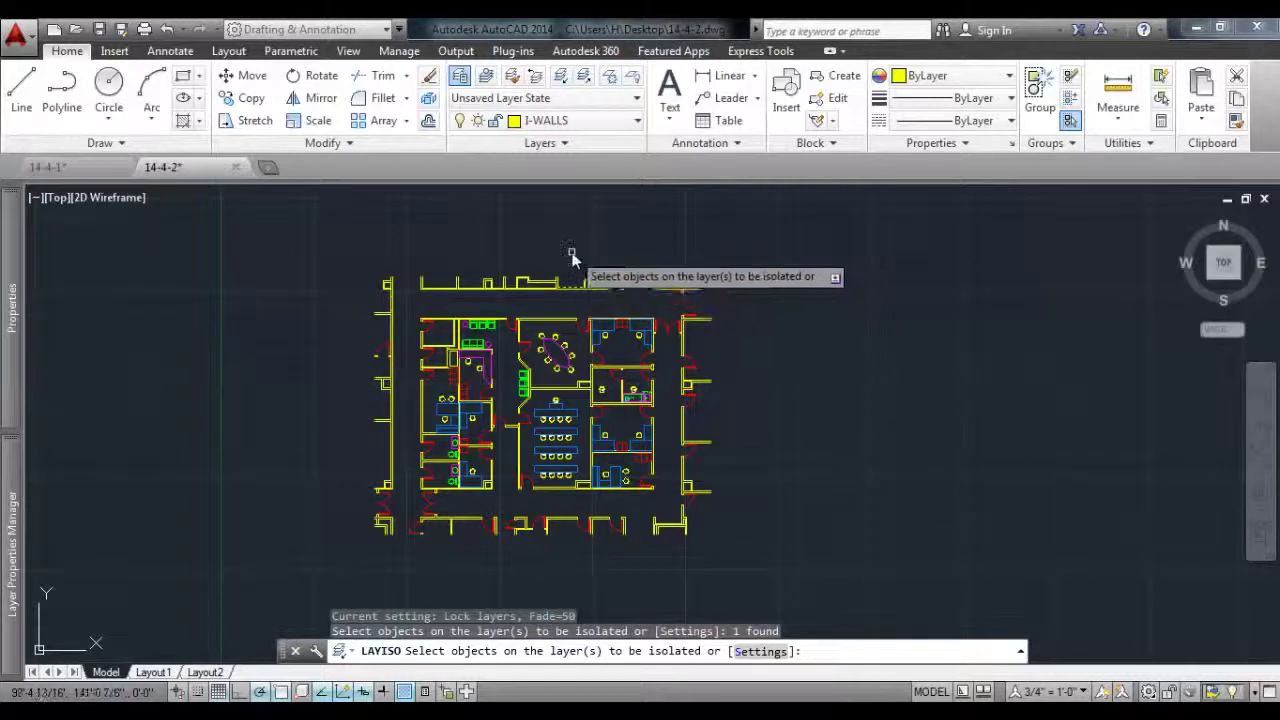
{"action": "right_click", "coordinate": [572, 254]}
{"action": "left_click", "coordinate": [616, 265]}
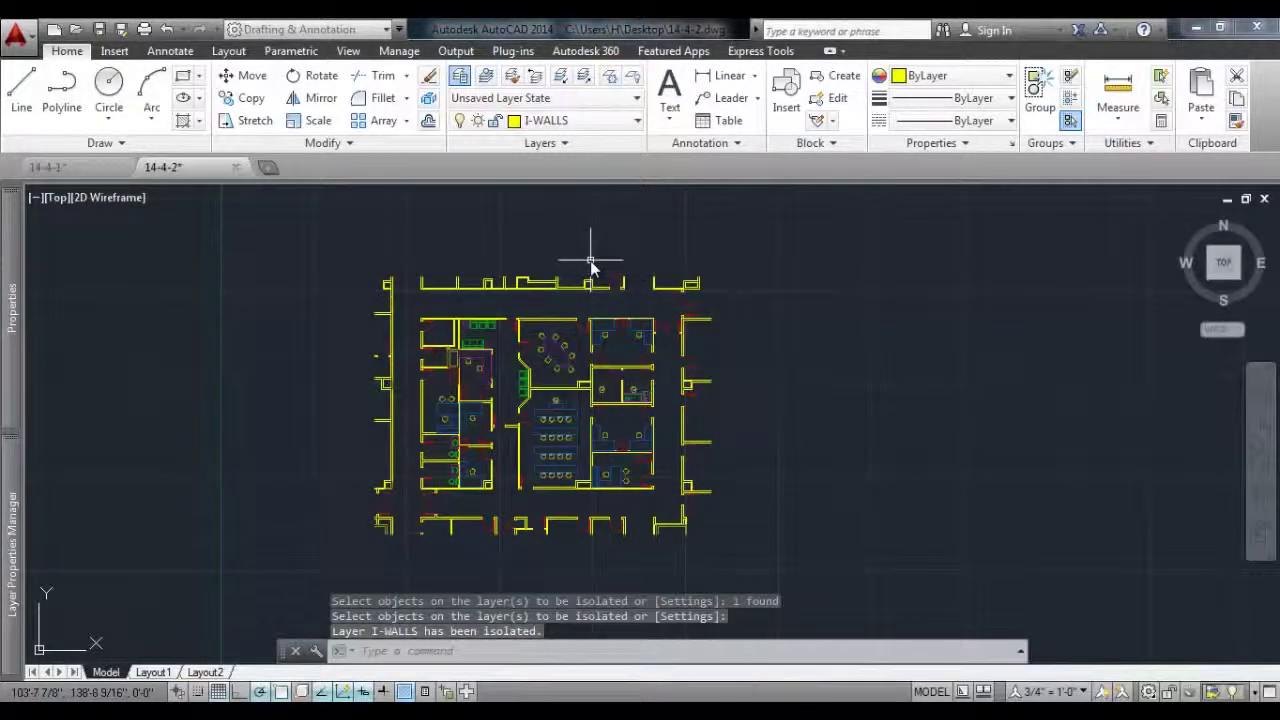
Copy the crossing-selected wall layout and place the duplicate right of the original plan.
{"action": "left_click", "coordinate": [250, 98]}
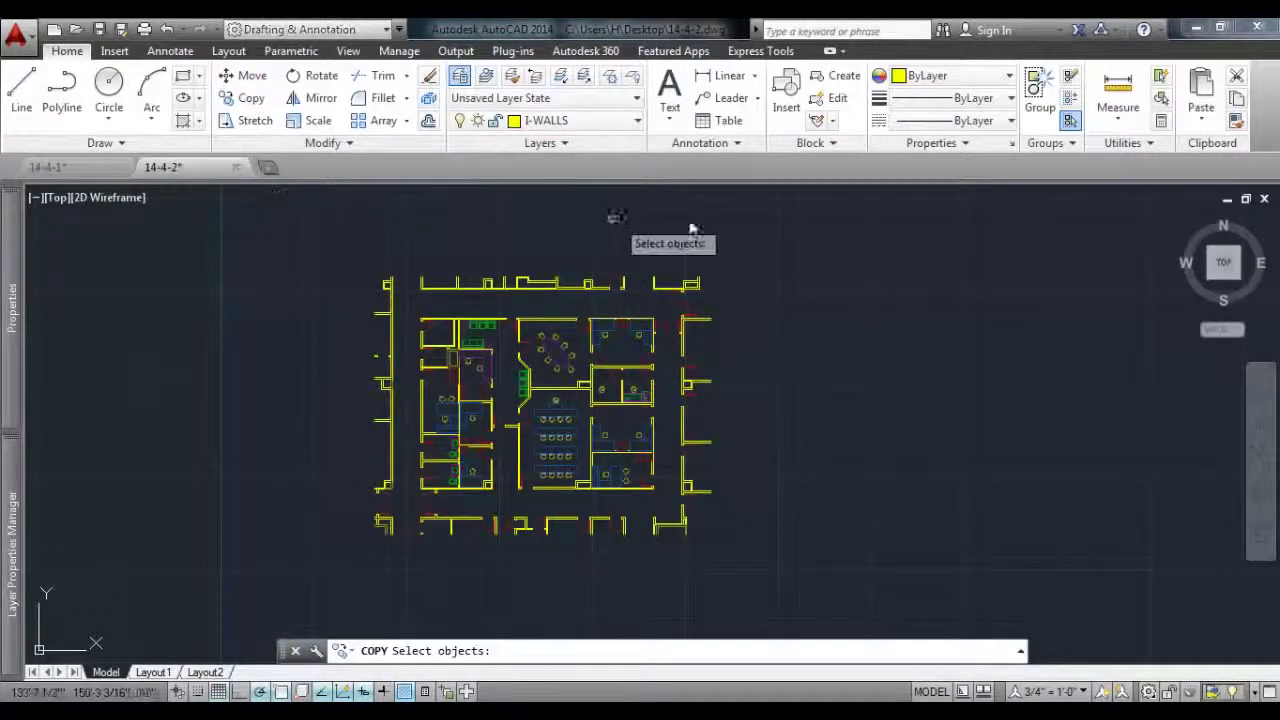
{"action": "left_click", "coordinate": [698, 218]}
{"action": "left_click", "coordinate": [333, 575]}
{"action": "key", "text": "Return"}
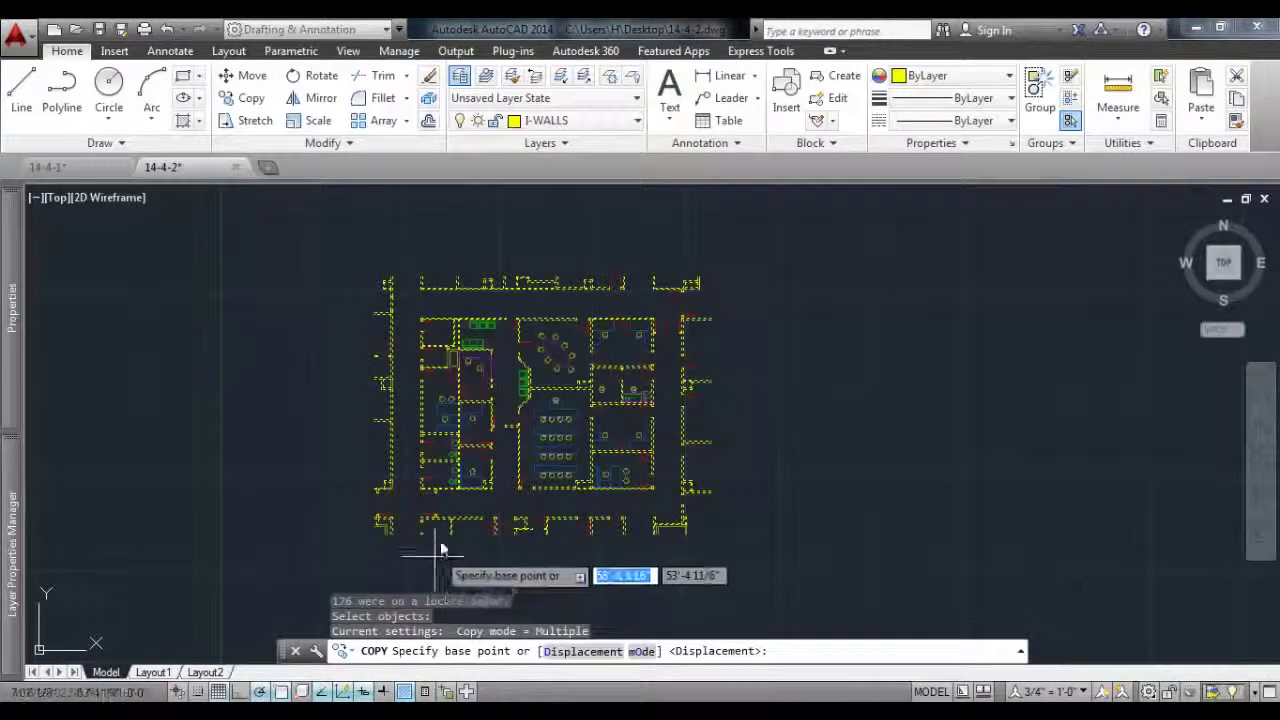
{"action": "left_click", "coordinate": [440, 490]}
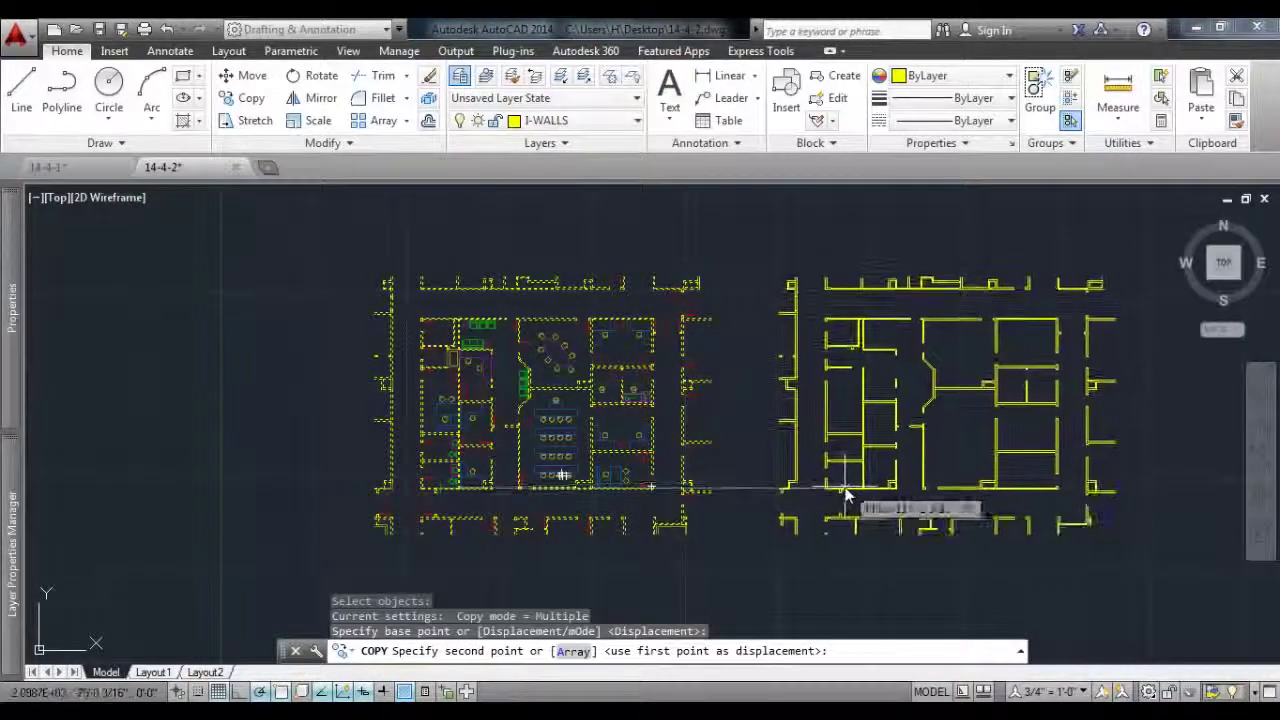
{"action": "left_click", "coordinate": [850, 500]}
{"action": "right_click", "coordinate": [985, 570]}
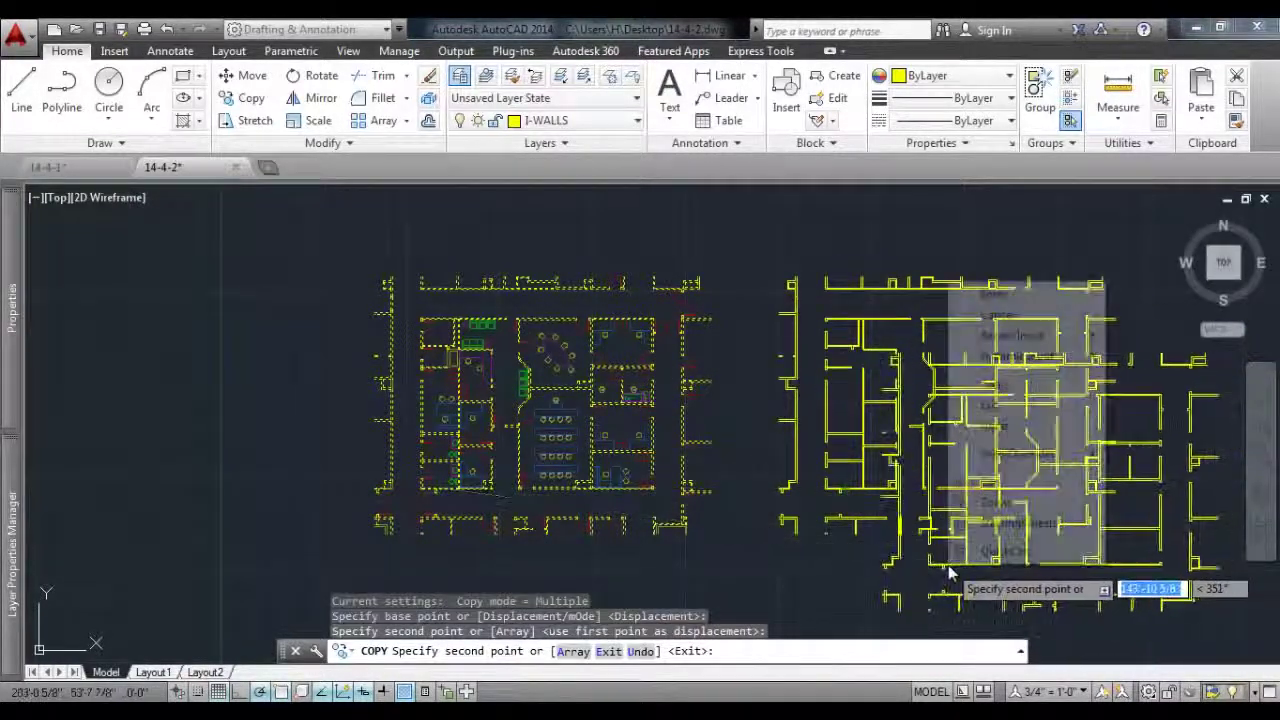
{"action": "left_click", "coordinate": [1057, 293]}
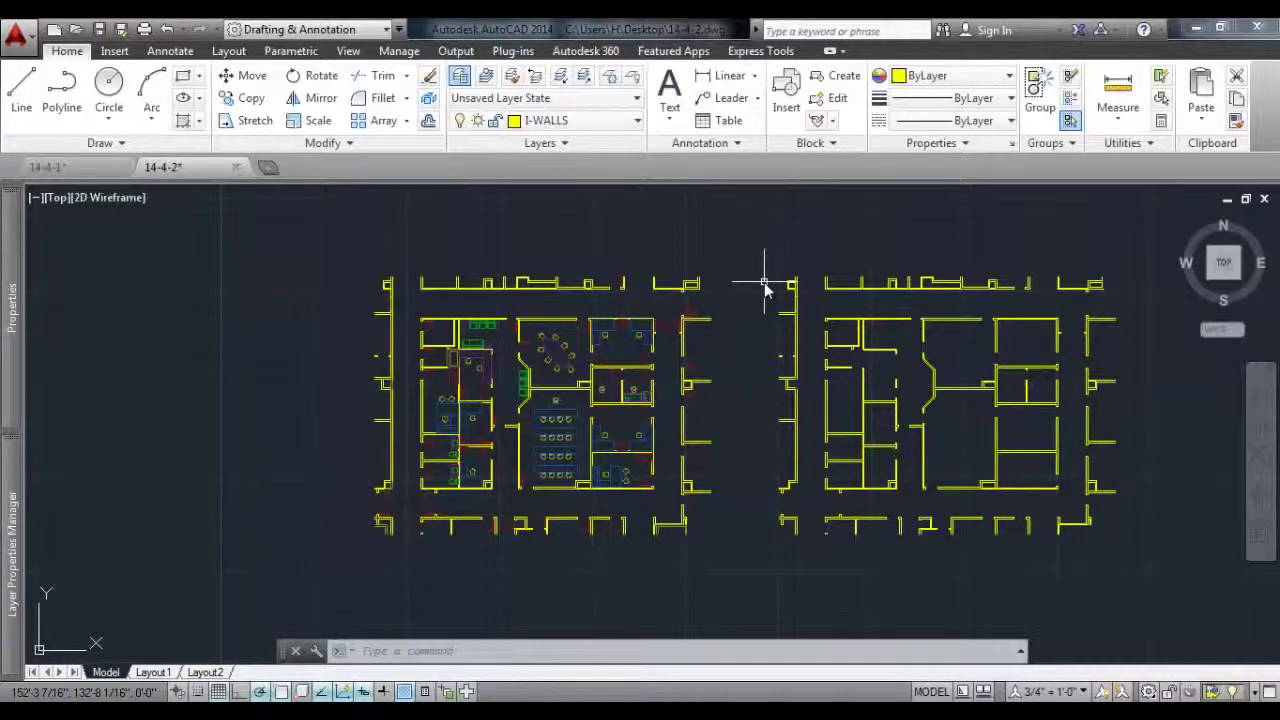
Unisolate the faded layers and switch off the desks-executive layer to hide the desks.
{"action": "scroll", "coordinate": [535, 385], "scroll_direction": "up", "scroll_amount": 4}
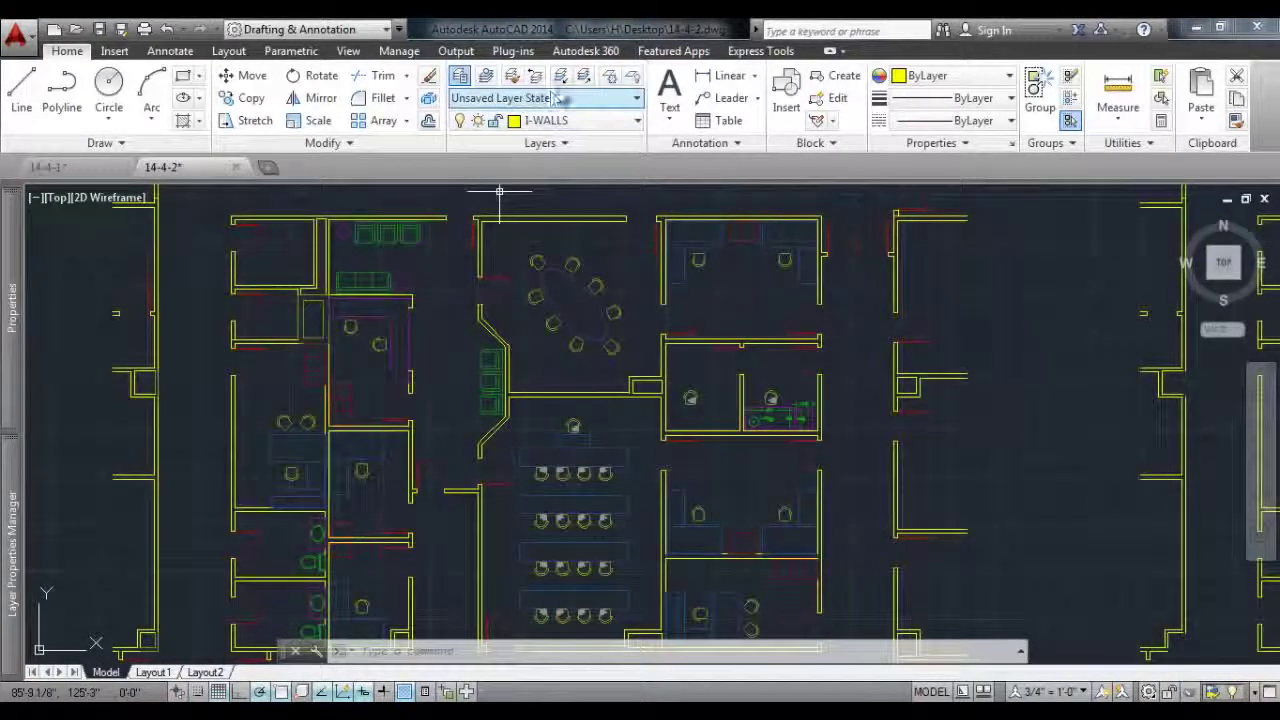
{"action": "left_click", "coordinate": [584, 76]}
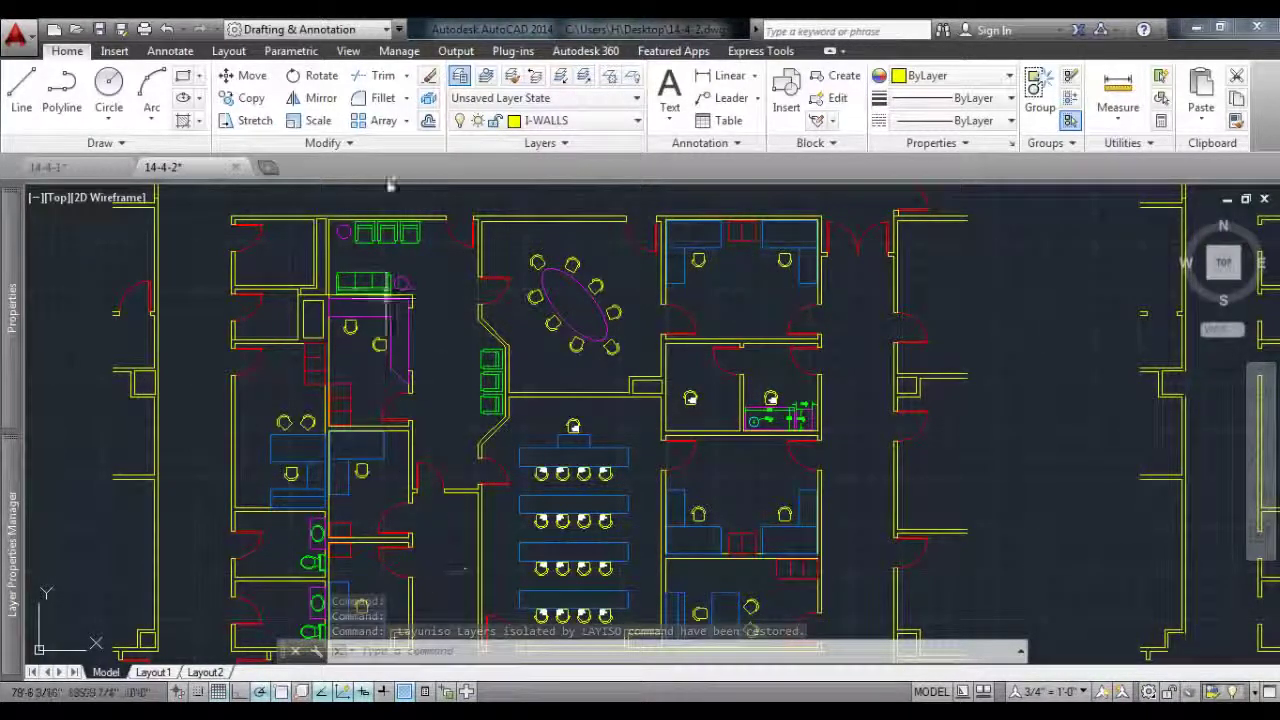
{"action": "left_click", "coordinate": [614, 120]}
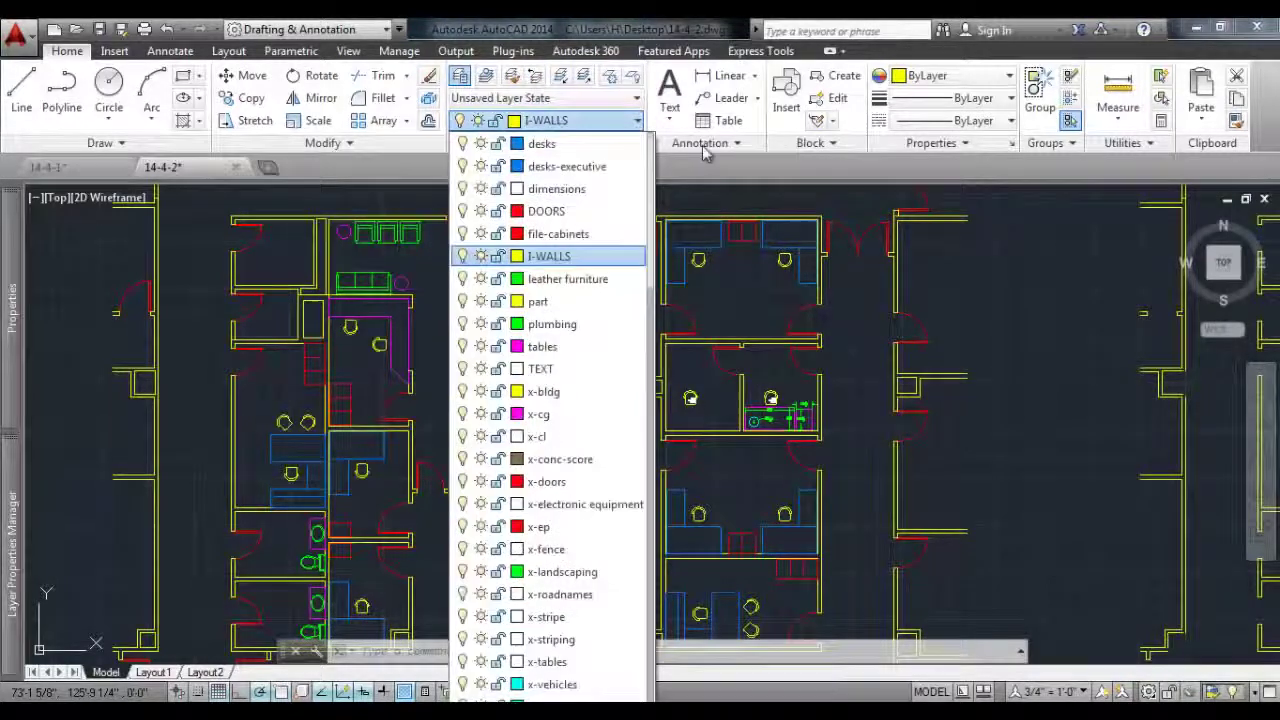
{"action": "left_click", "coordinate": [464, 167]}
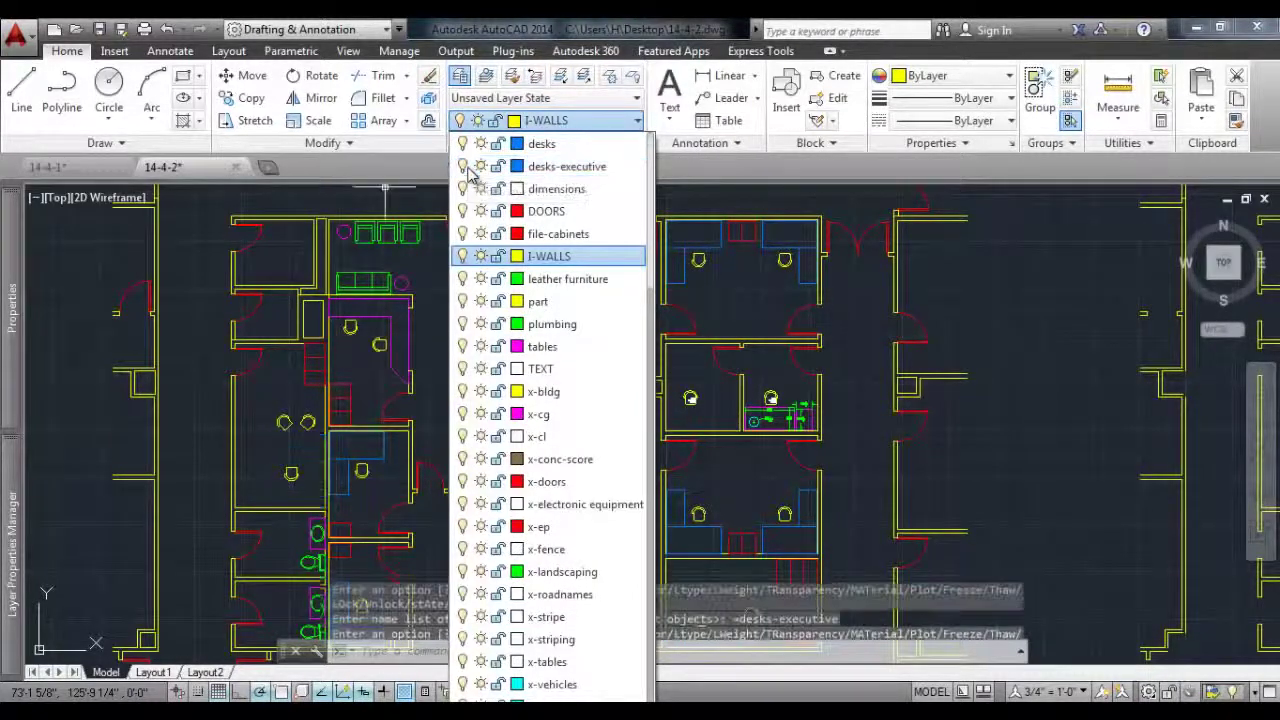
{"action": "left_click", "coordinate": [763, 187]}
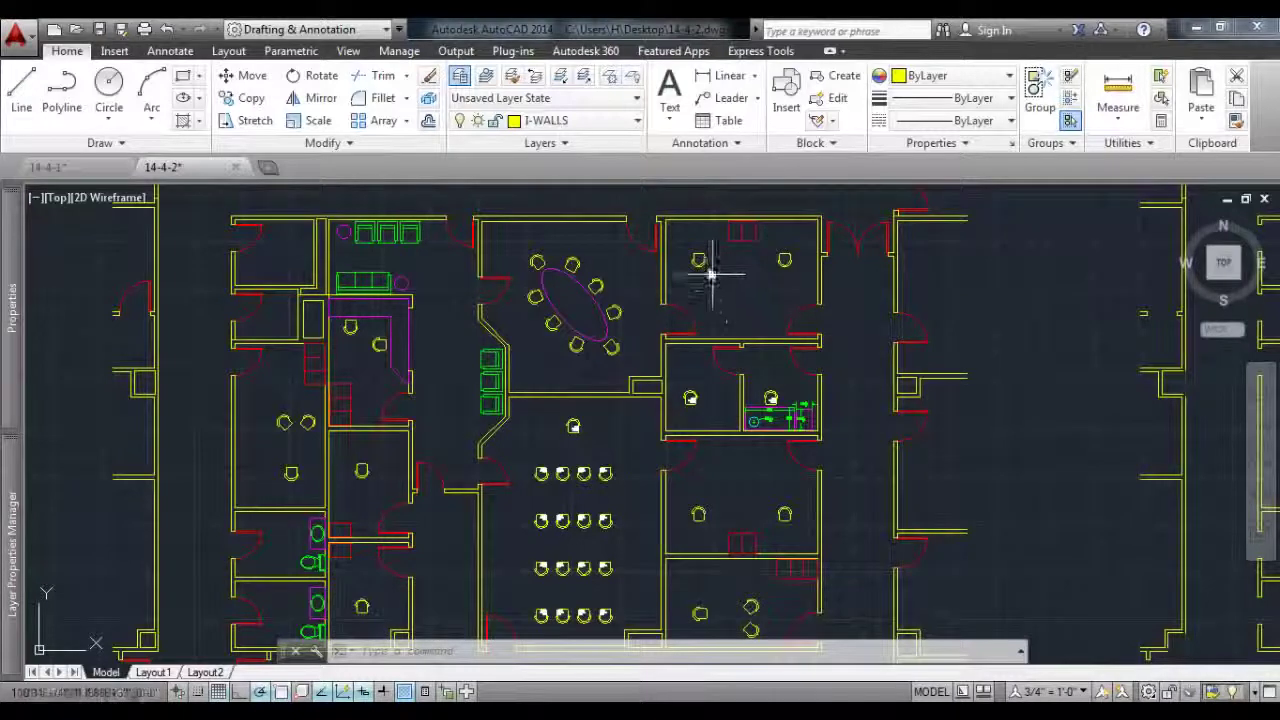
Match the conference-table ellipse to a desk's layer with LAYMCH, restoring previous layer states before and after.
{"action": "left_click", "coordinate": [536, 78]}
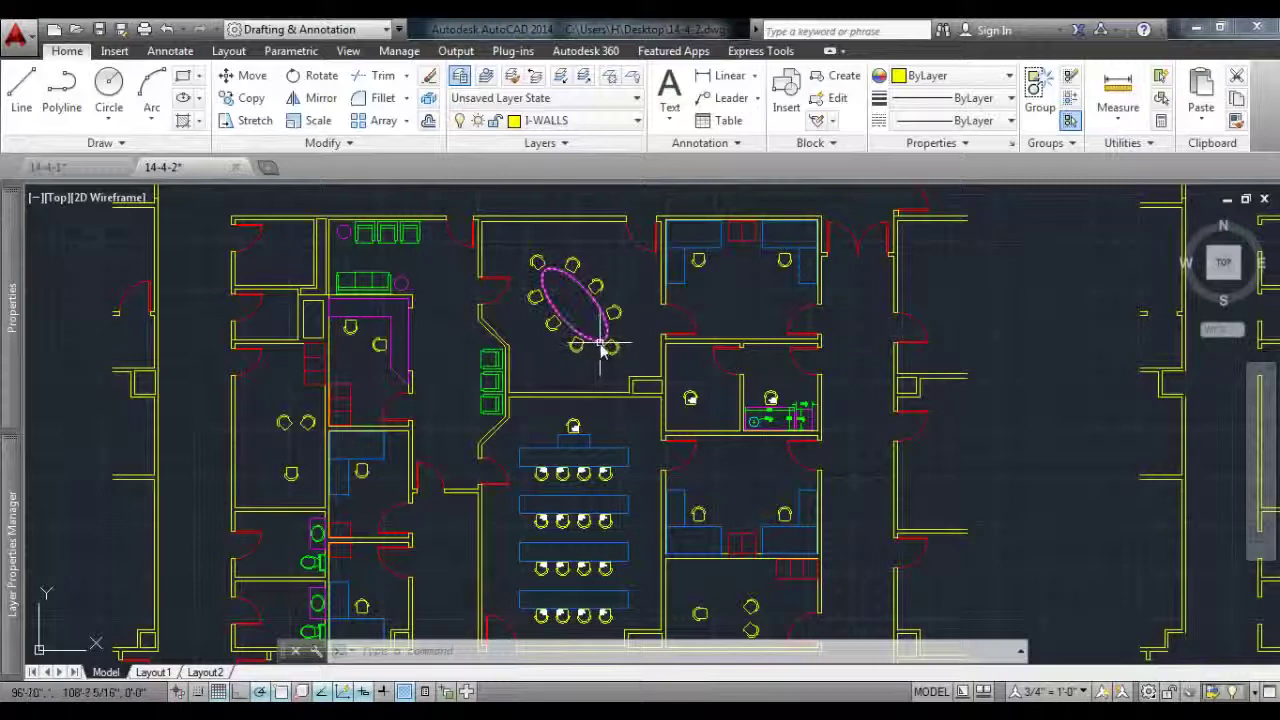
{"action": "left_click", "coordinate": [600, 346]}
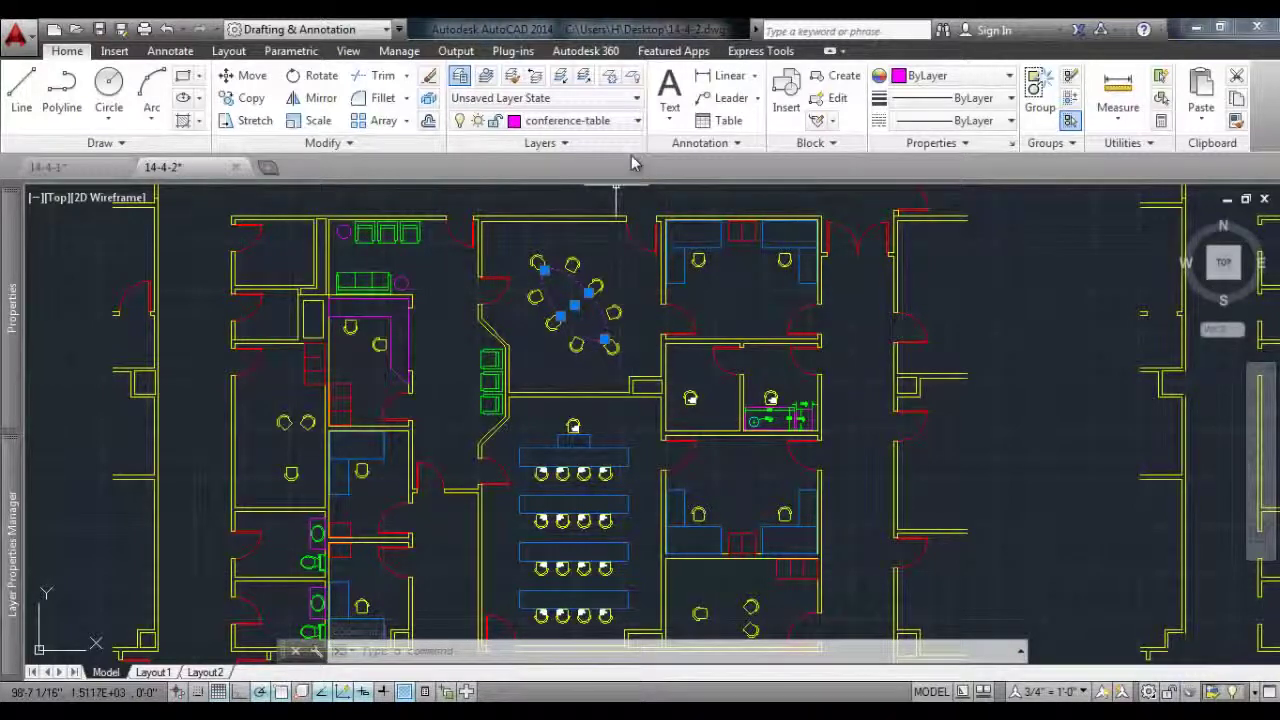
{"action": "left_click", "coordinate": [514, 84]}
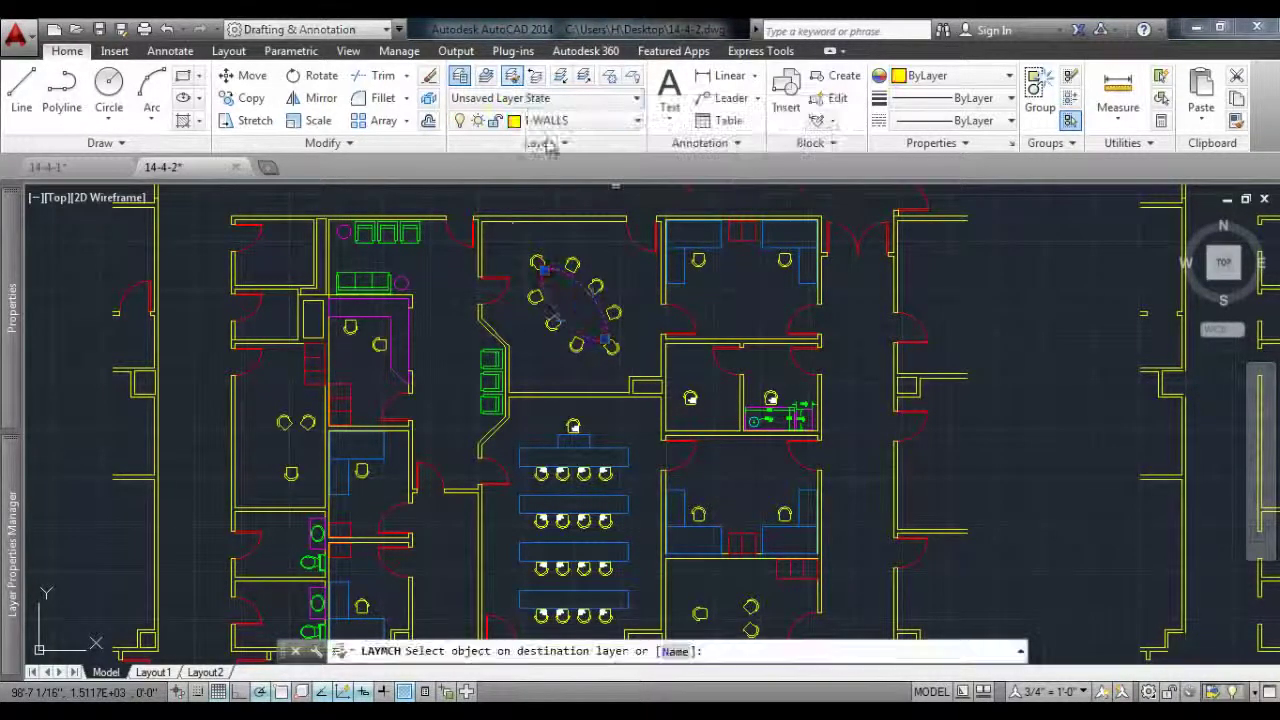
{"action": "left_click", "coordinate": [686, 280]}
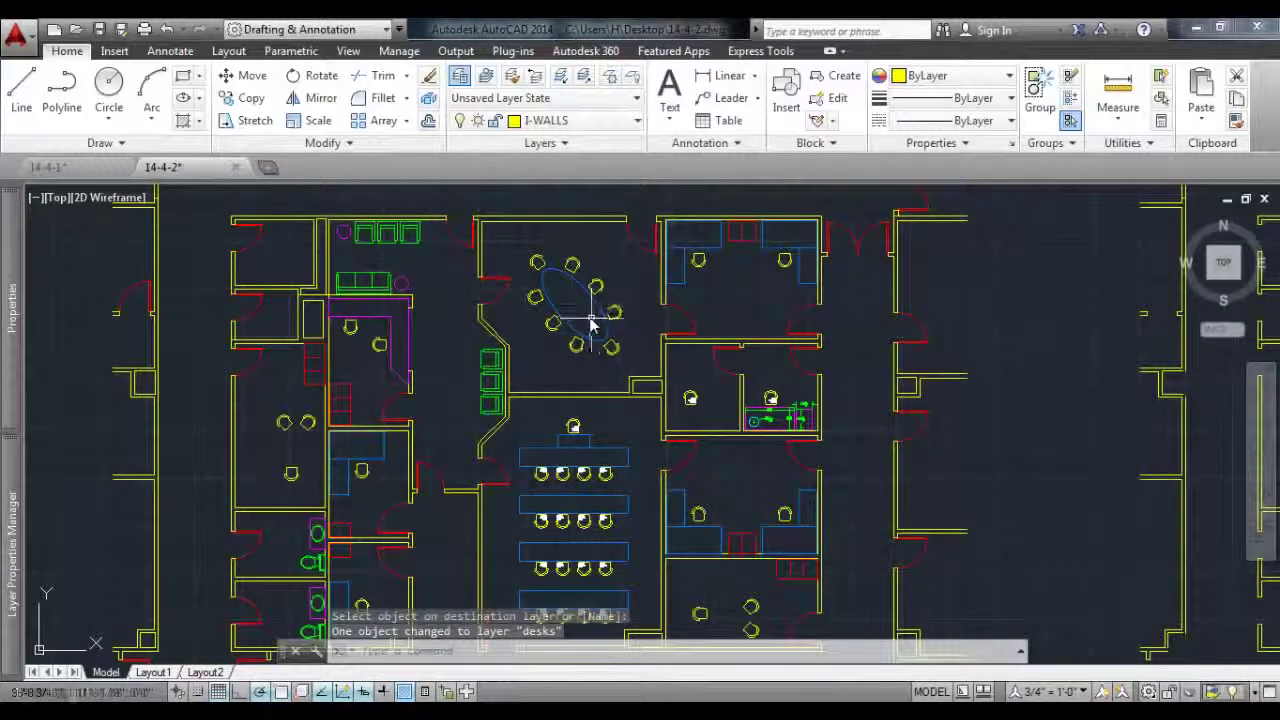
{"action": "left_click", "coordinate": [578, 288]}
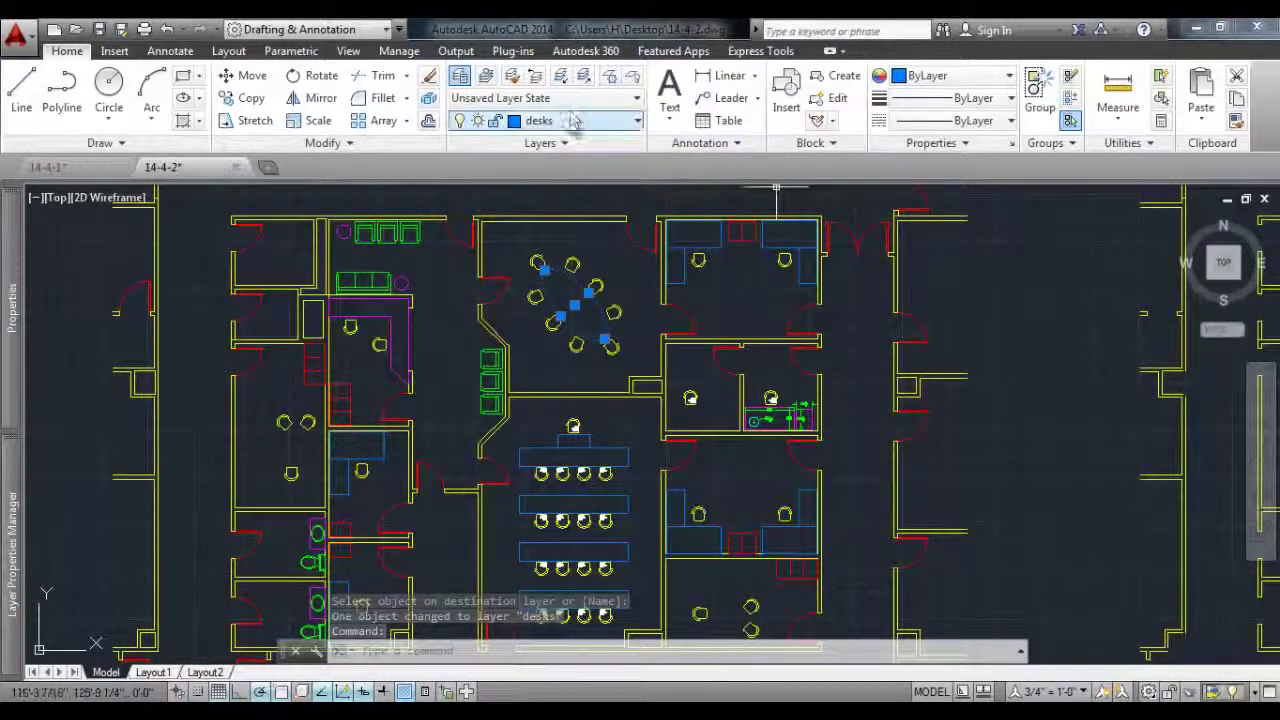
{"action": "left_click", "coordinate": [537, 76]}
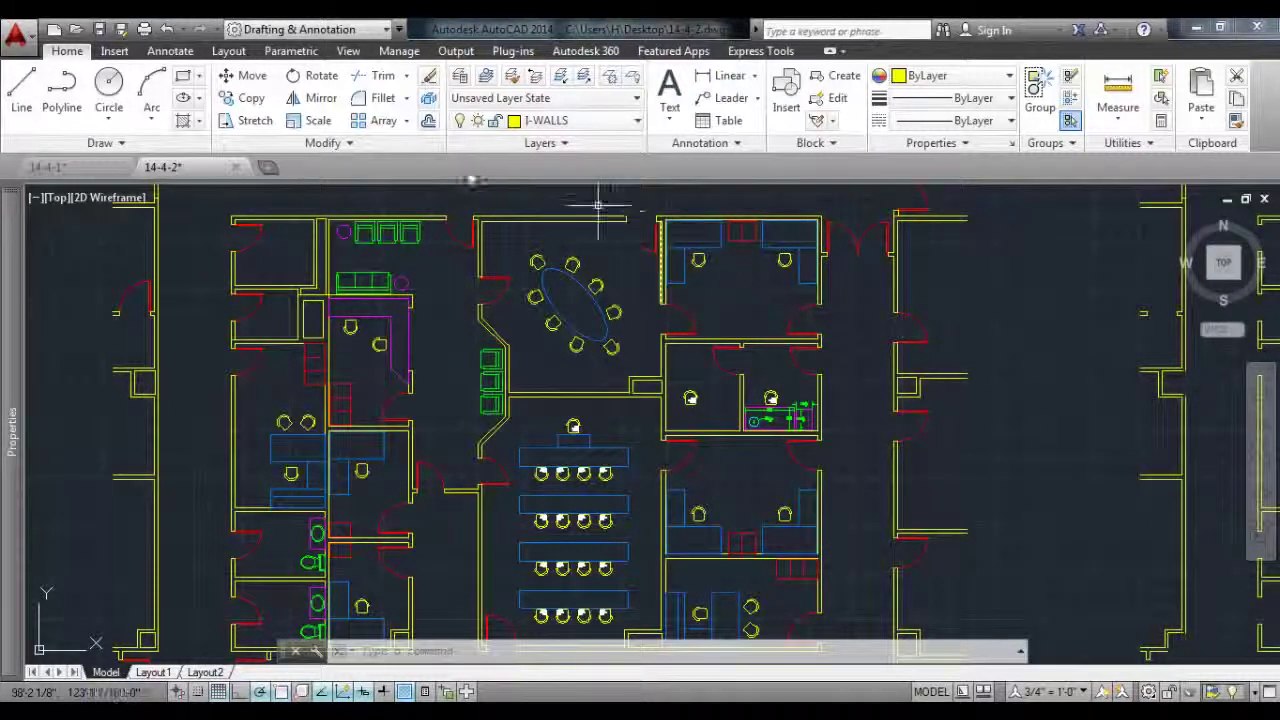
Create Drawing2 from the acad template and open Layer Properties showing only layer 0.
{"action": "left_click", "coordinate": [268, 167]}
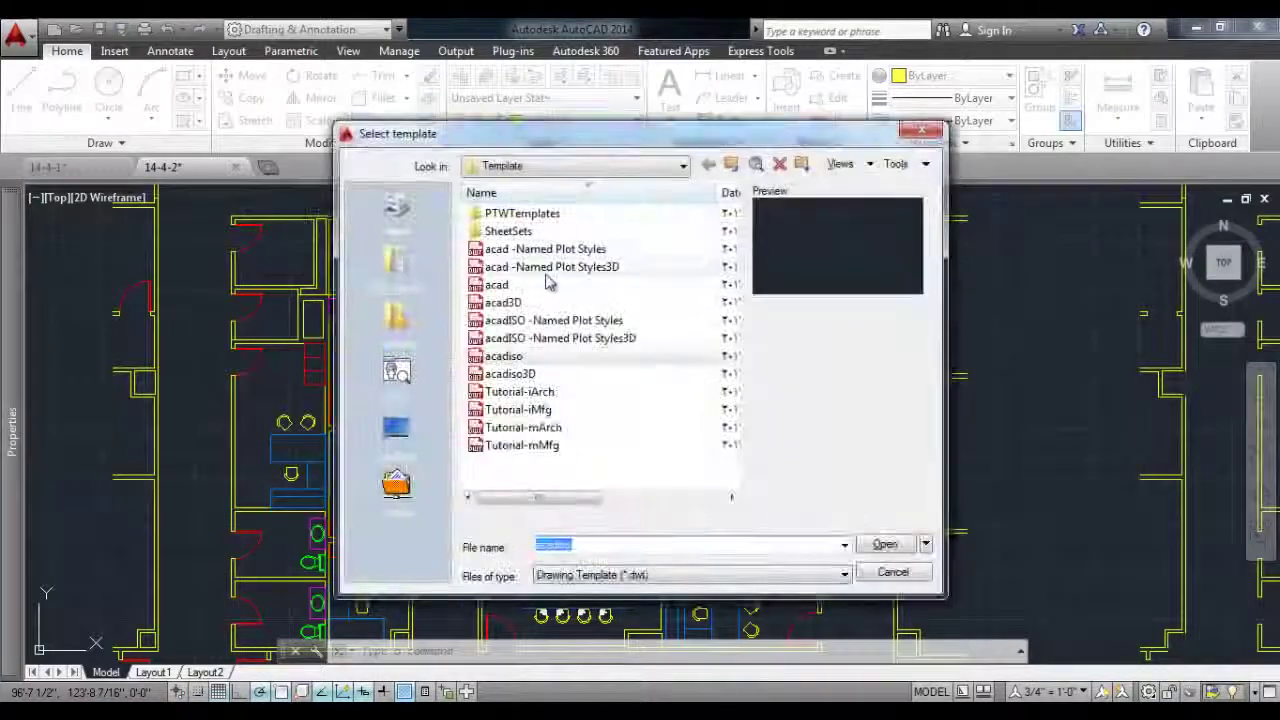
{"action": "left_click", "coordinate": [530, 290]}
{"action": "double_click", "coordinate": [530, 290]}
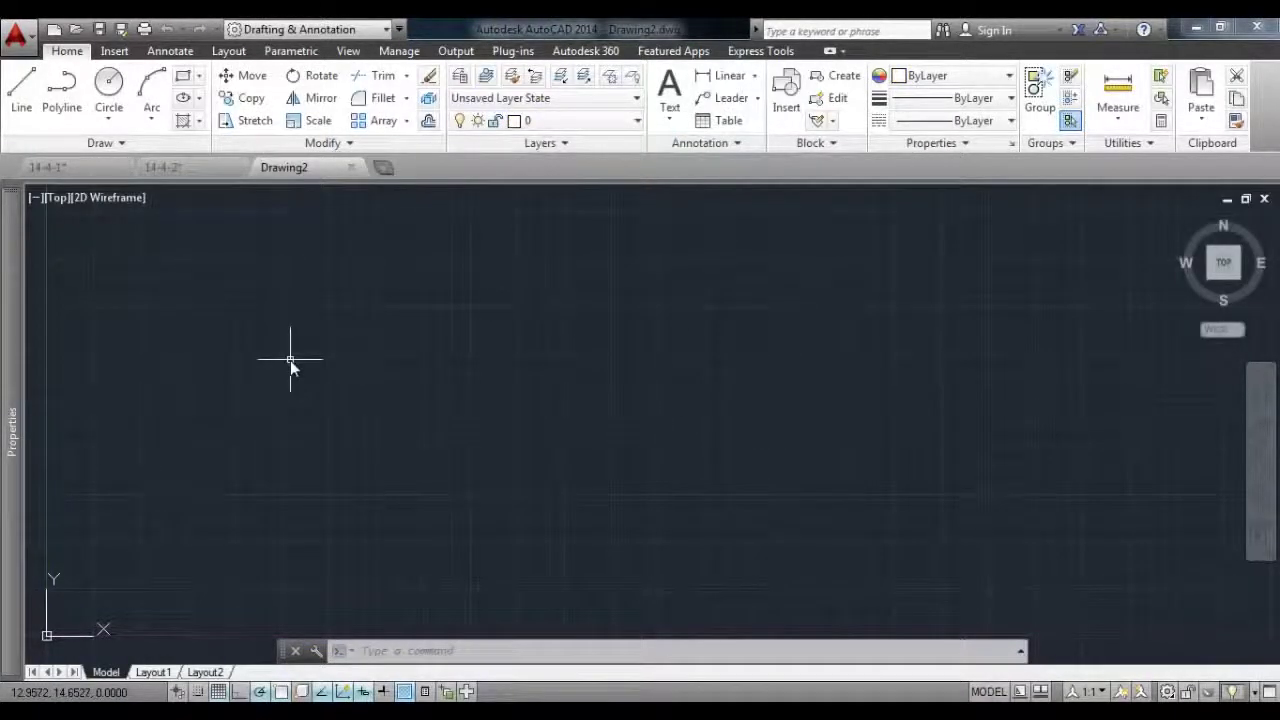
{"action": "left_click", "coordinate": [630, 121]}
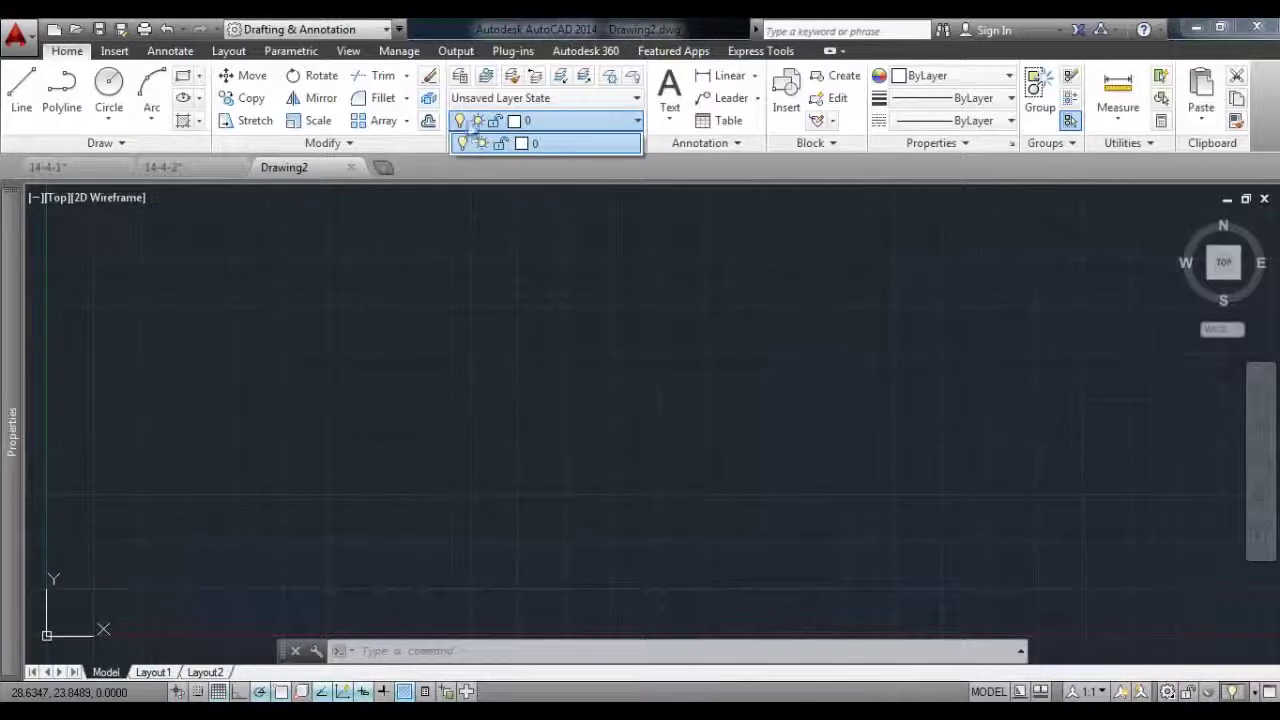
{"action": "left_click", "coordinate": [463, 82]}
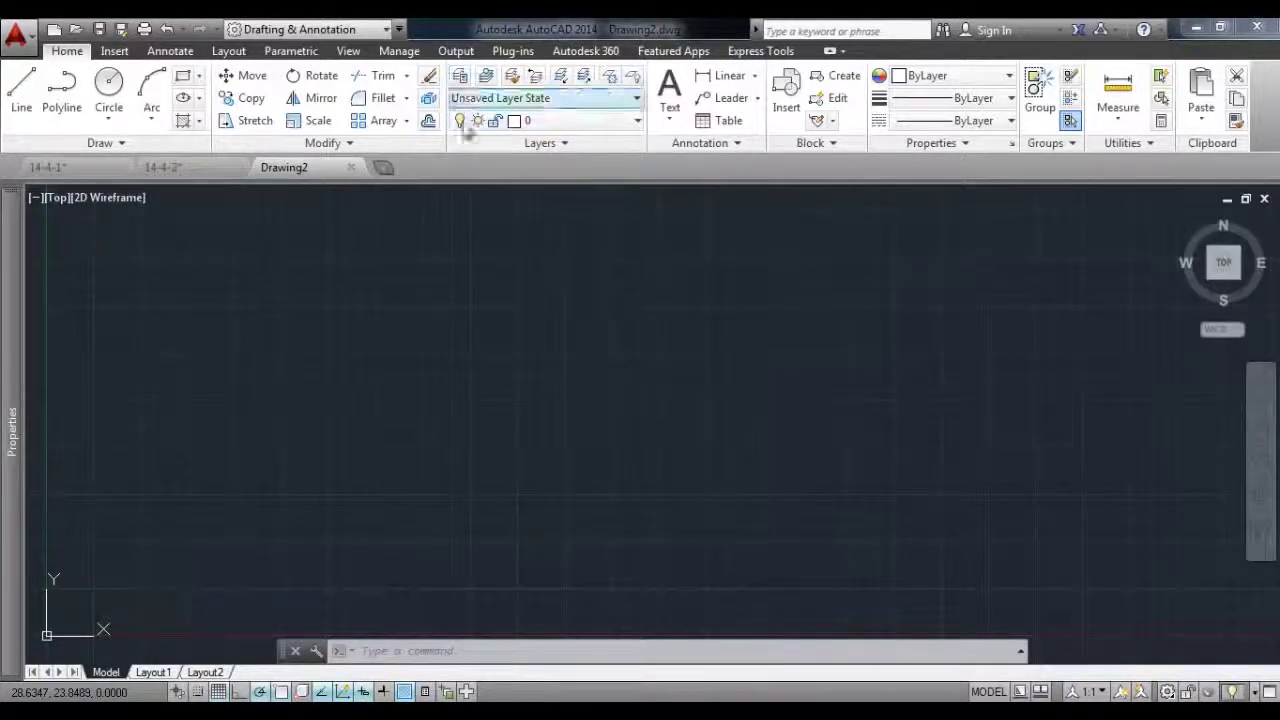
{"action": "left_click", "coordinate": [463, 82]}
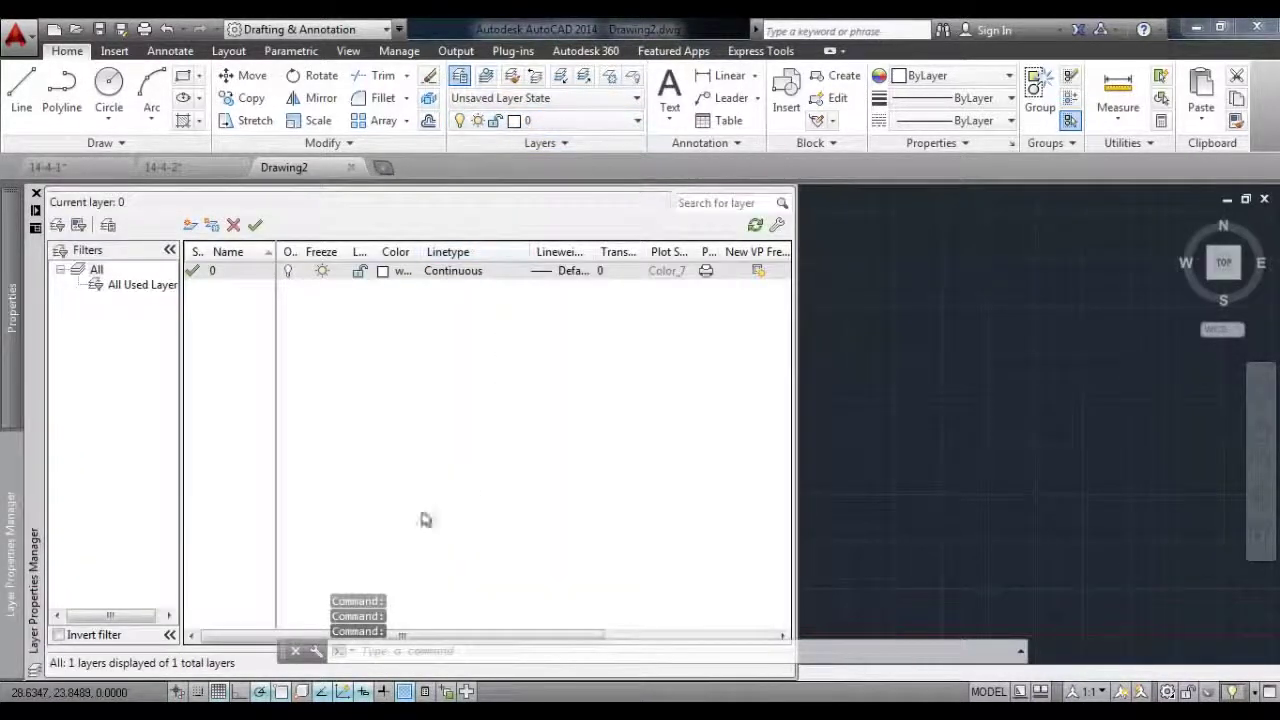
Float the Layer Properties Manager and create a new layer named Part.
{"action": "double_click", "coordinate": [50, 240]}
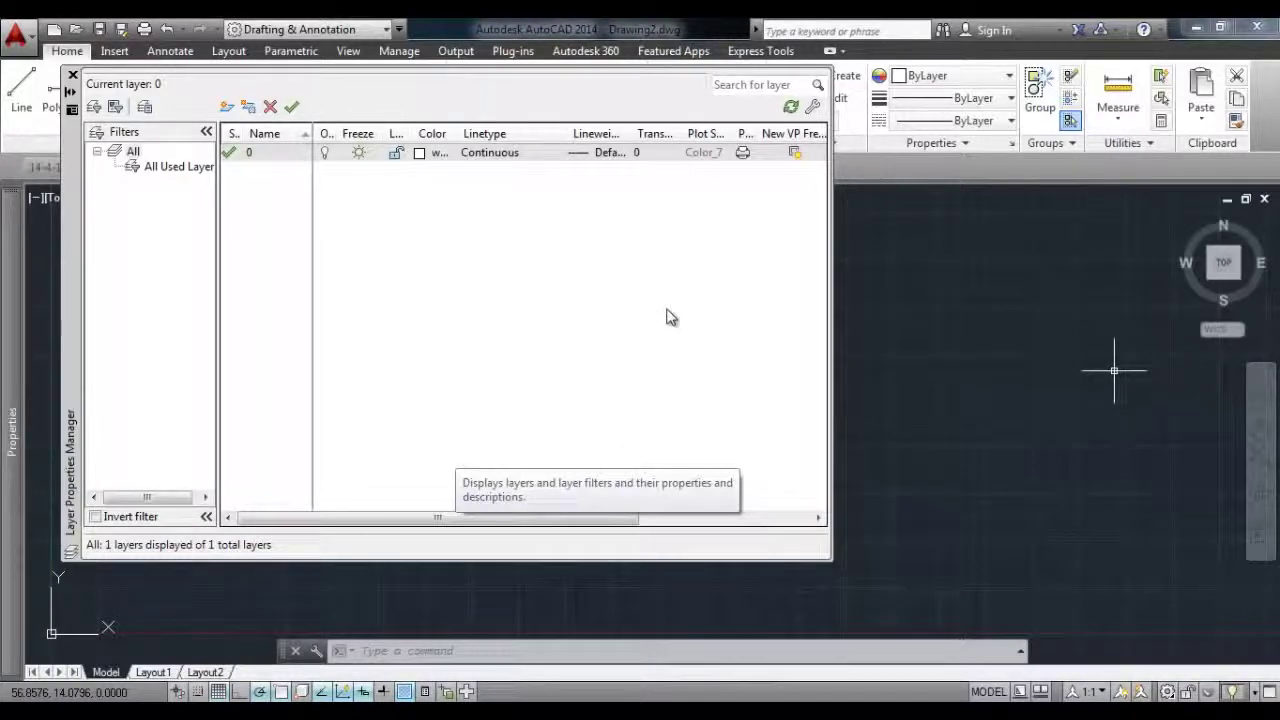
{"action": "left_click", "coordinate": [227, 106]}
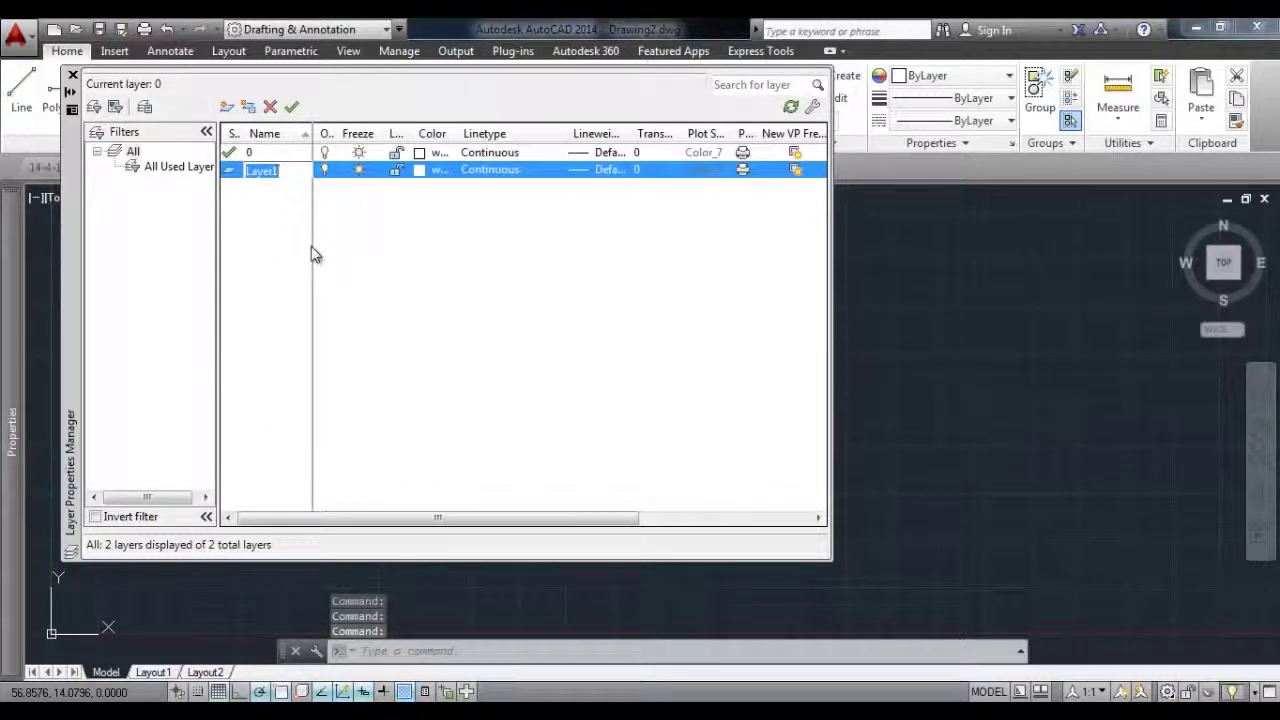
{"action": "type", "text": "Part"}
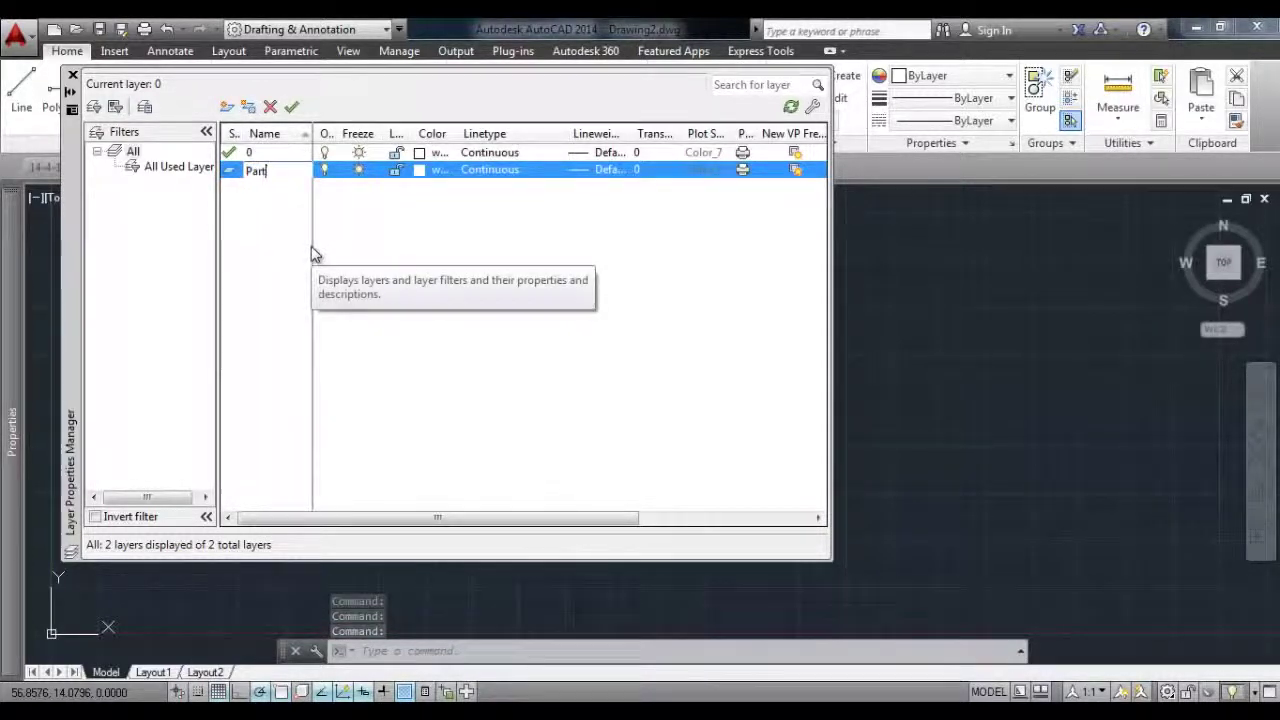
{"action": "key", "text": "Return"}
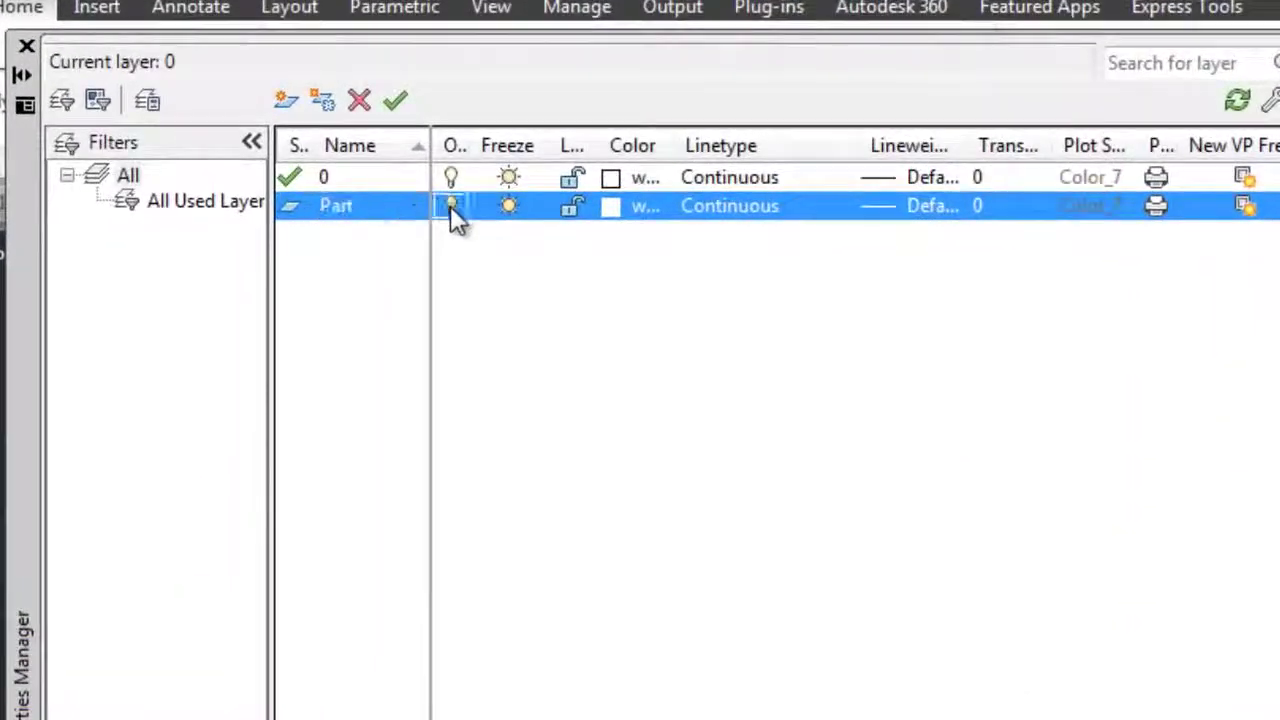
{"action": "left_click", "coordinate": [450, 208]}
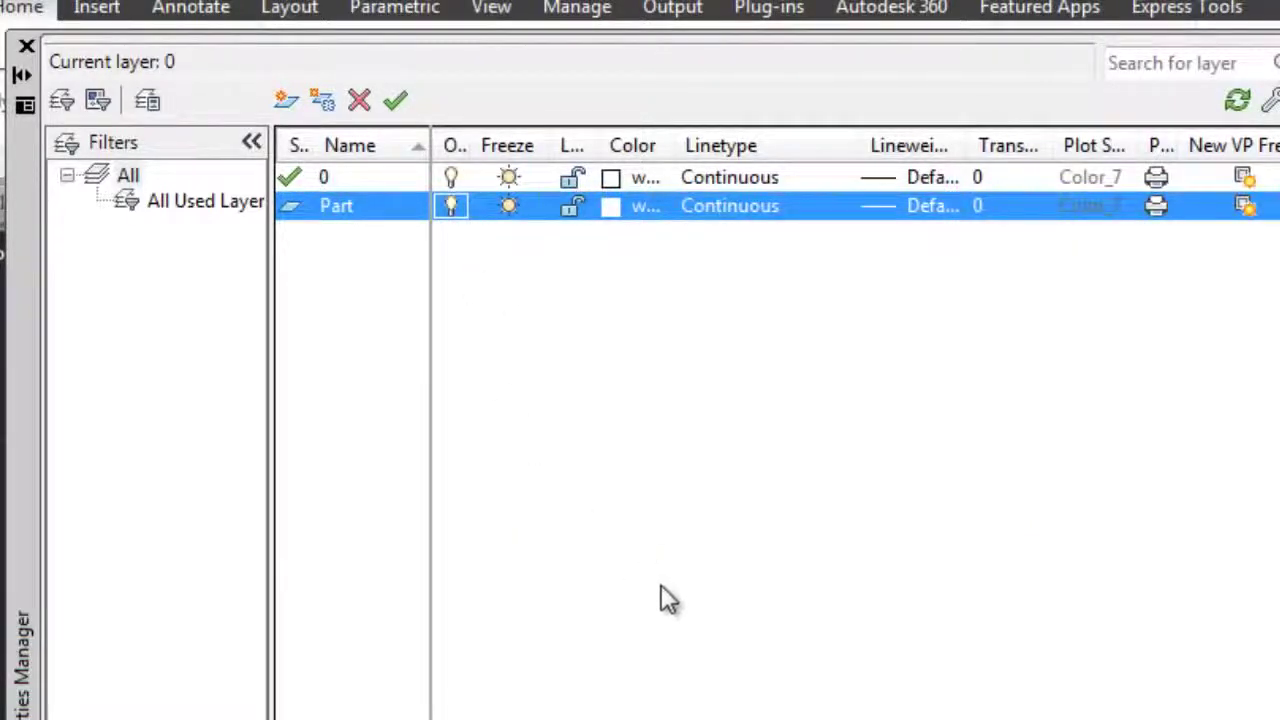
Widen the layer list columns and set layer Part's colour to red index 10.
{"action": "right_click", "coordinate": [659, 147]}
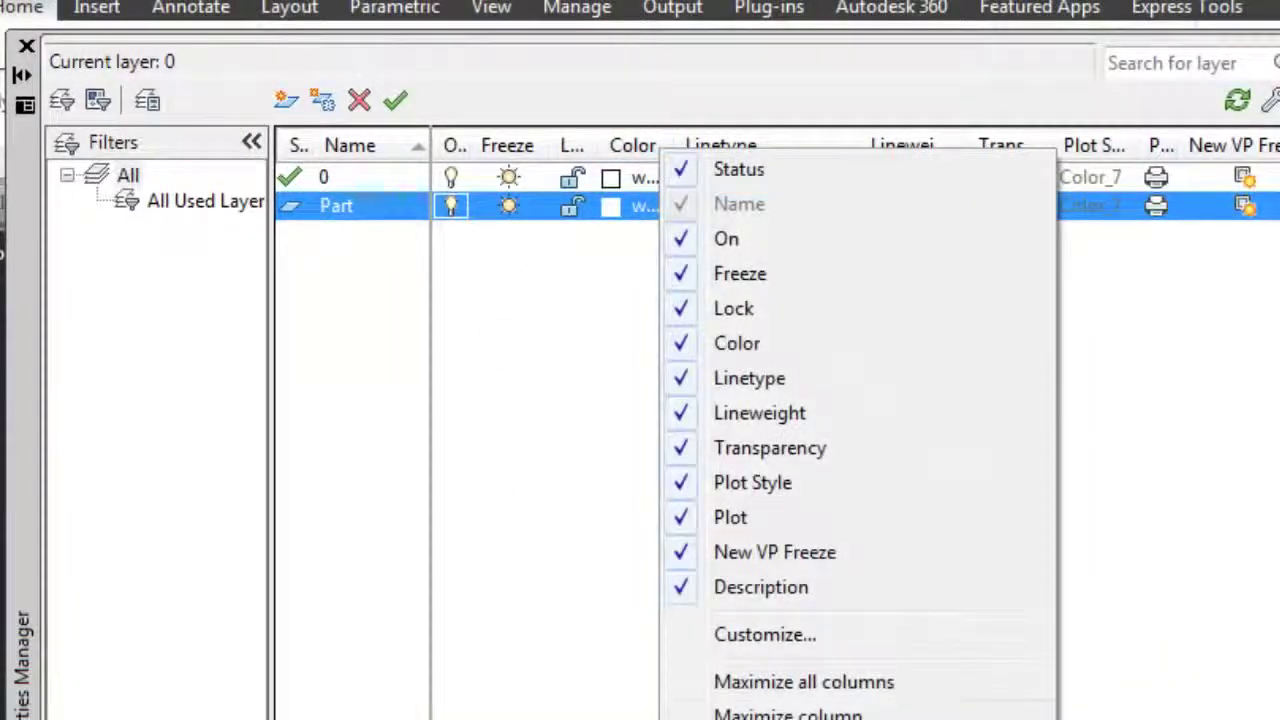
{"action": "left_click", "coordinate": [822, 687]}
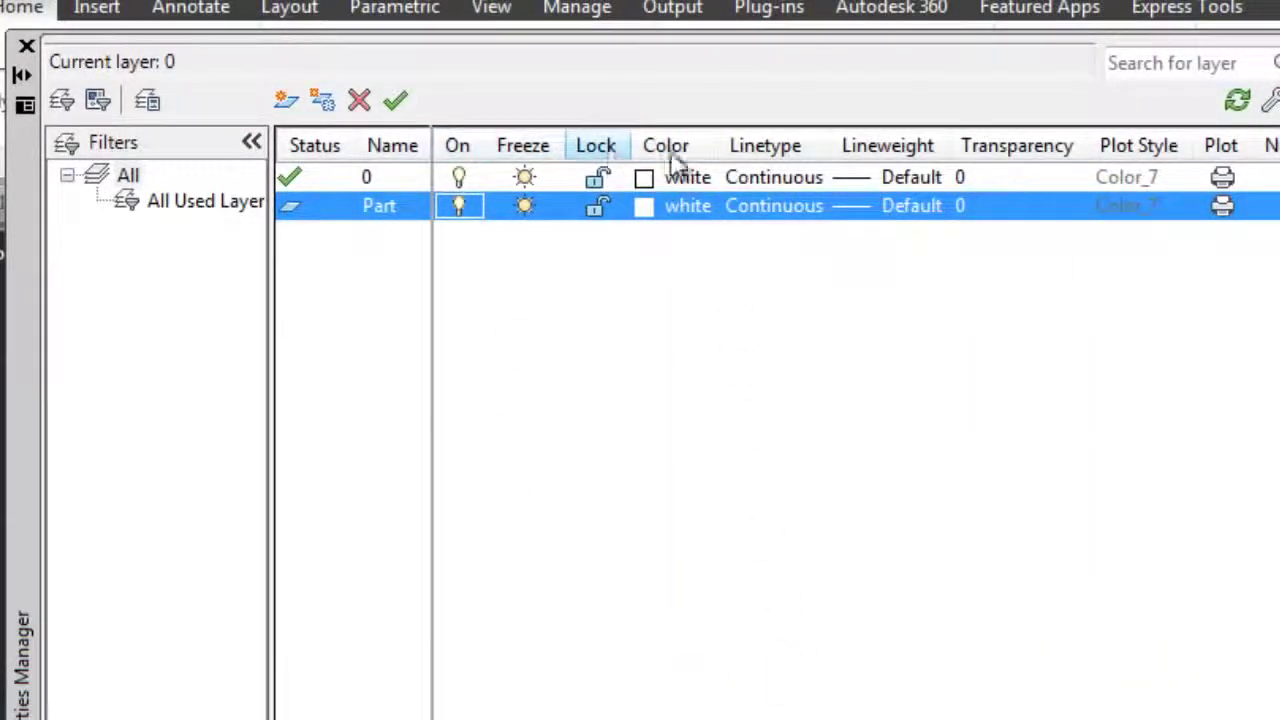
{"action": "left_click", "coordinate": [252, 685]}
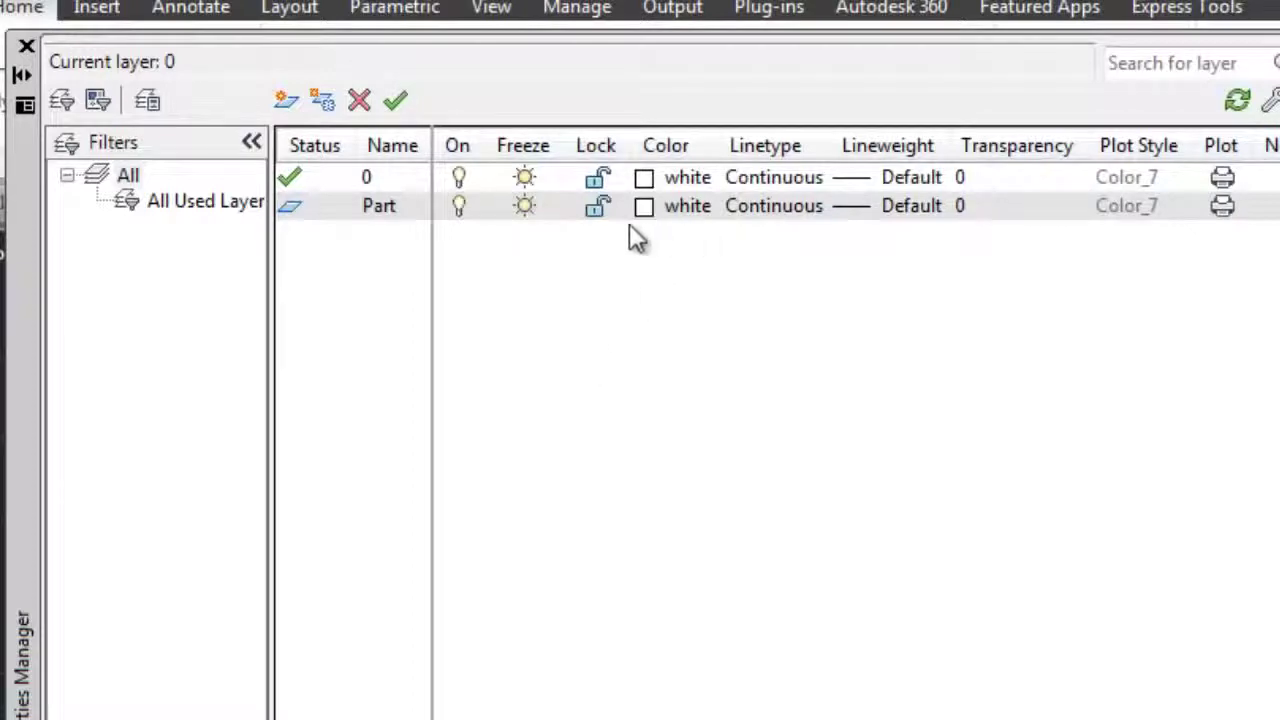
{"action": "left_click", "coordinate": [683, 204]}
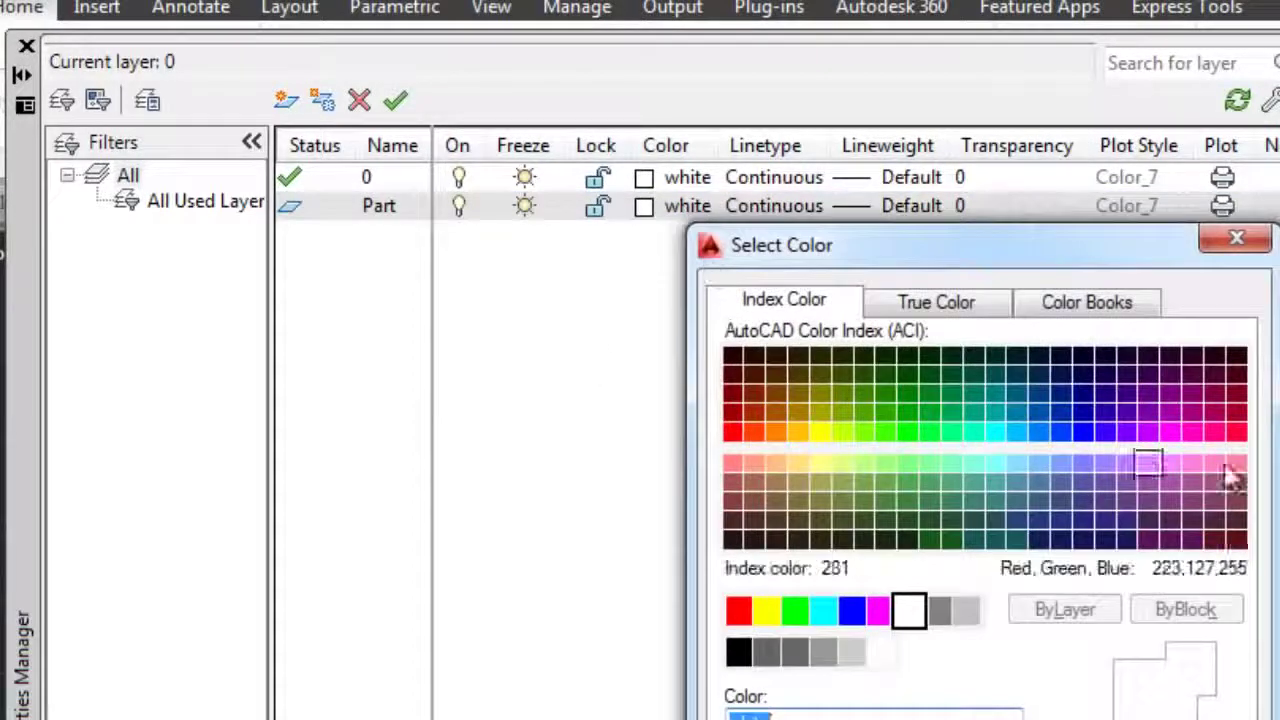
{"action": "left_click", "coordinate": [733, 430]}
{"action": "key", "text": "Return"}
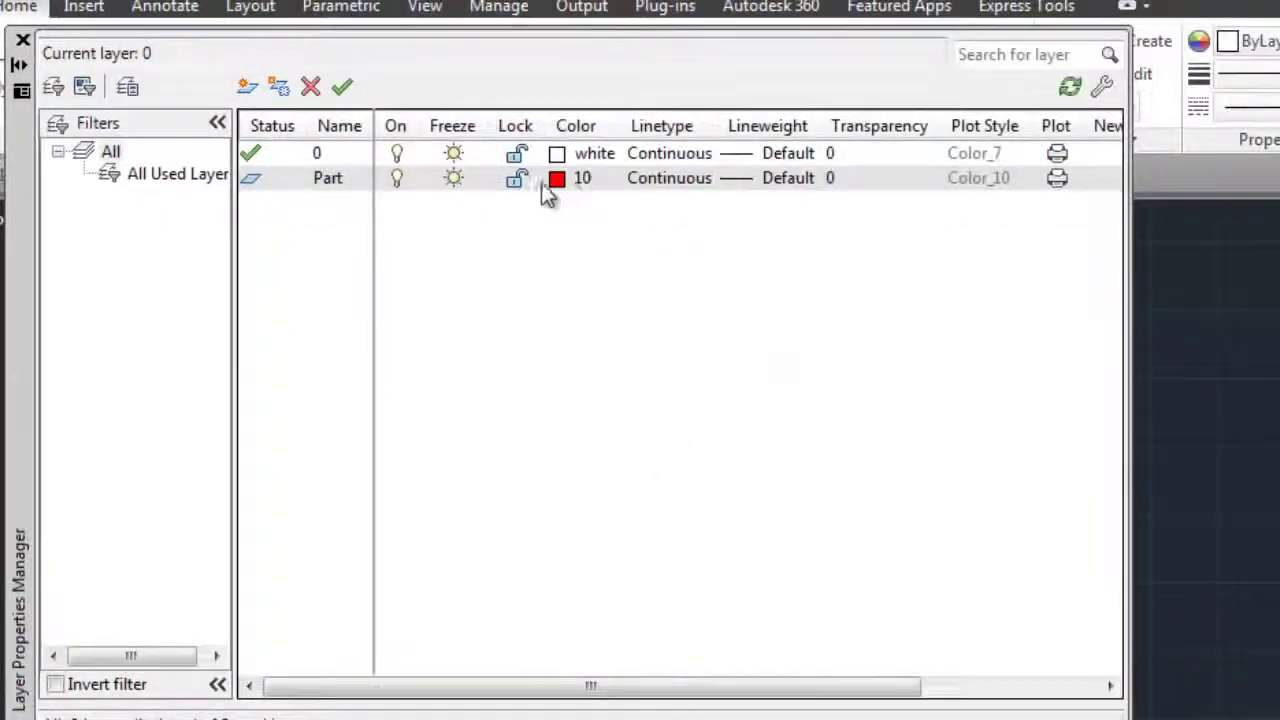
Load the ACAD_ISO02W100 linetype and assign it to layer Part.
{"action": "left_click", "coordinate": [669, 179]}
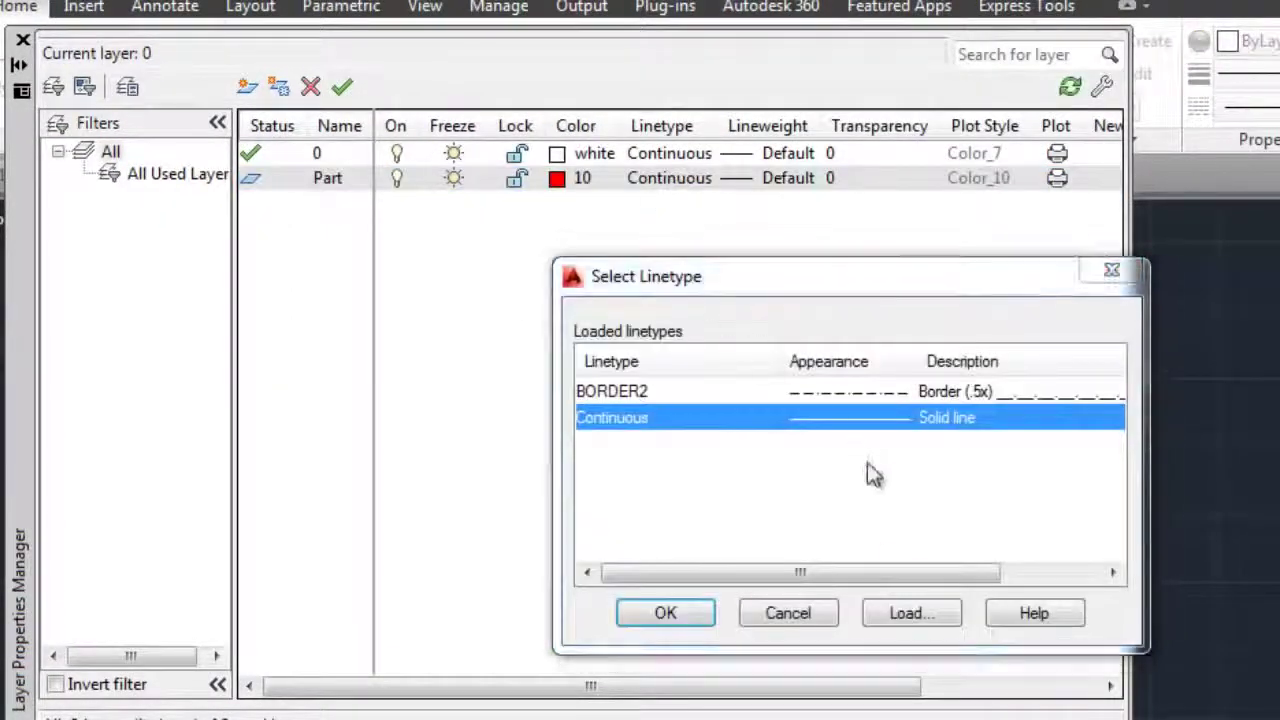
{"action": "left_click", "coordinate": [914, 612]}
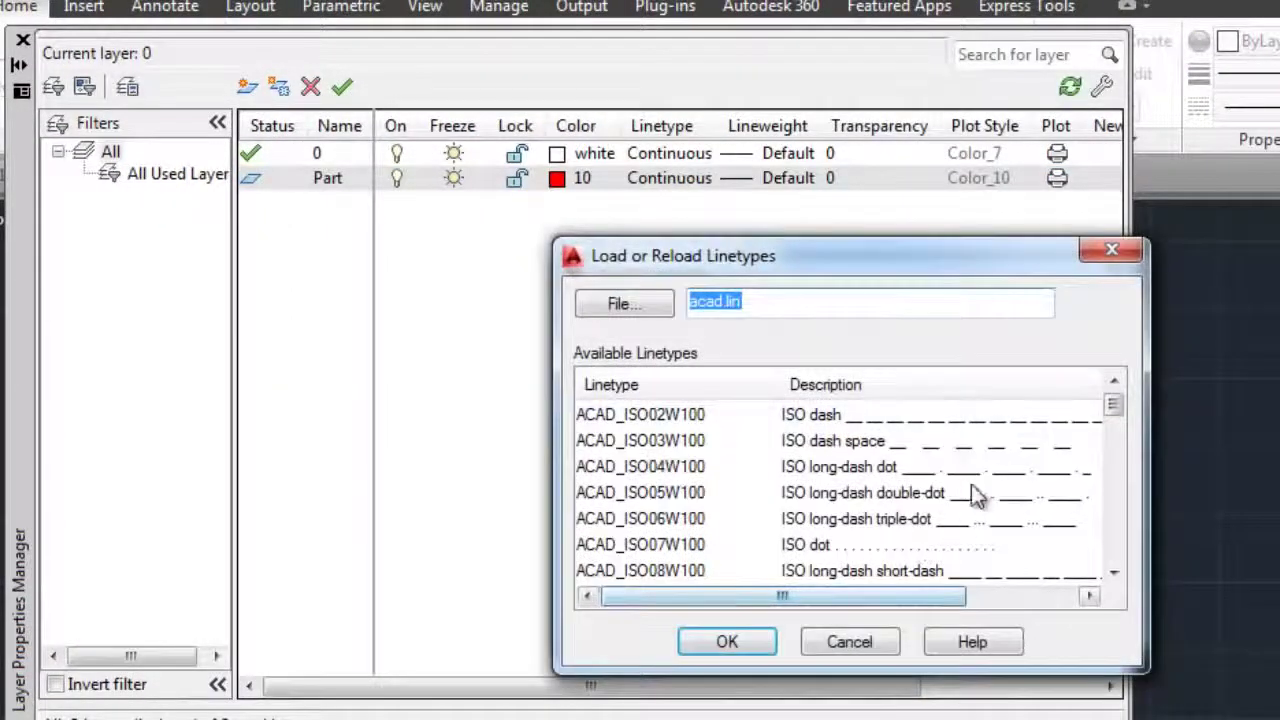
{"action": "left_click", "coordinate": [912, 417]}
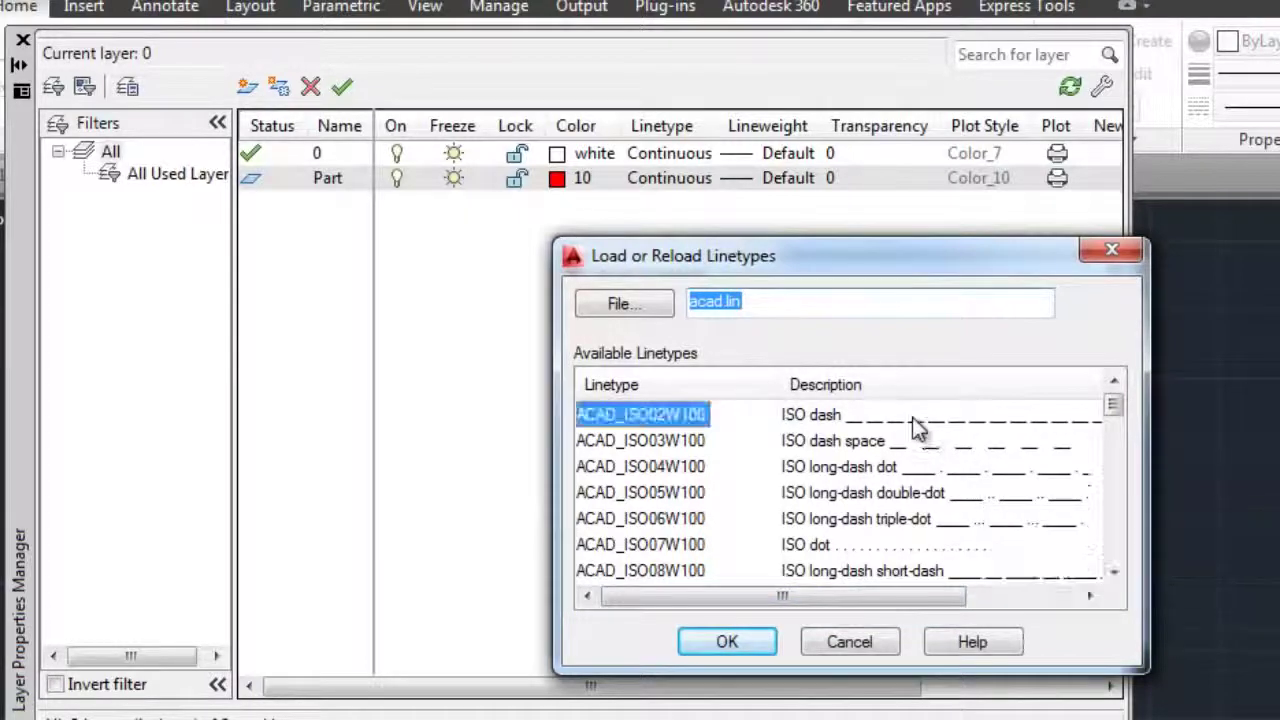
{"action": "left_click", "coordinate": [727, 642]}
{"action": "left_click", "coordinate": [837, 389]}
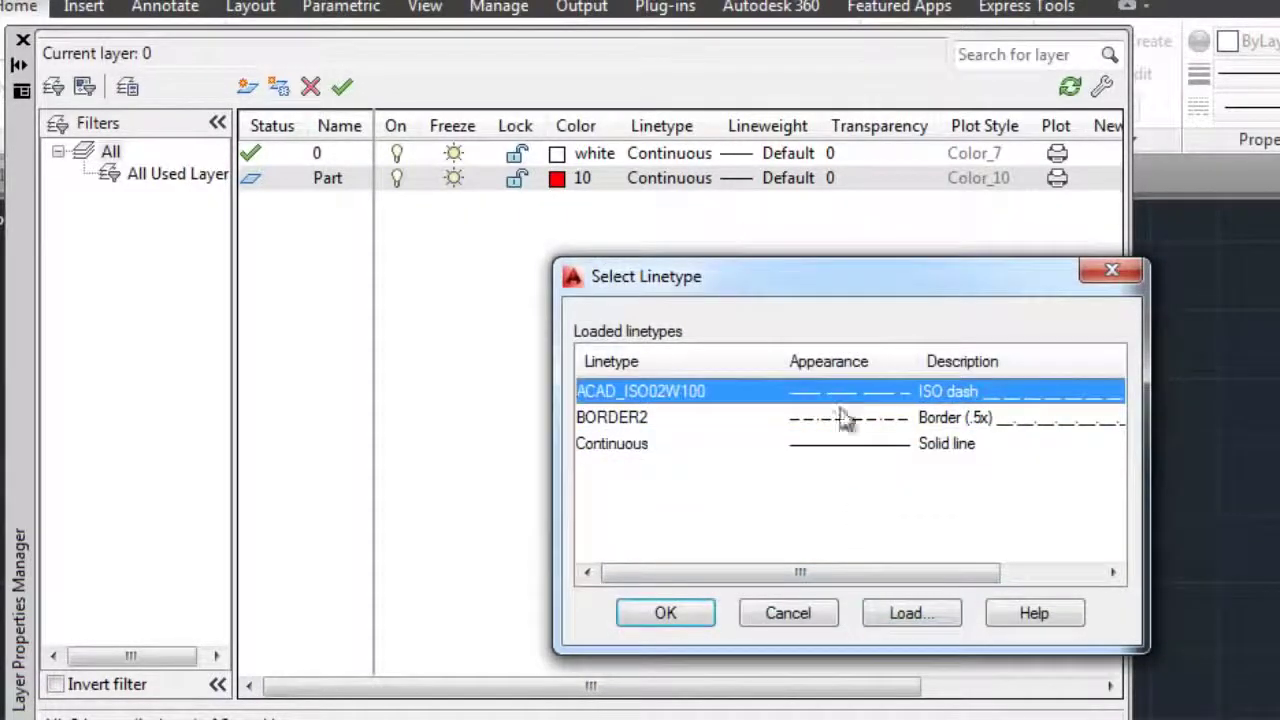
{"action": "left_click", "coordinate": [685, 612]}
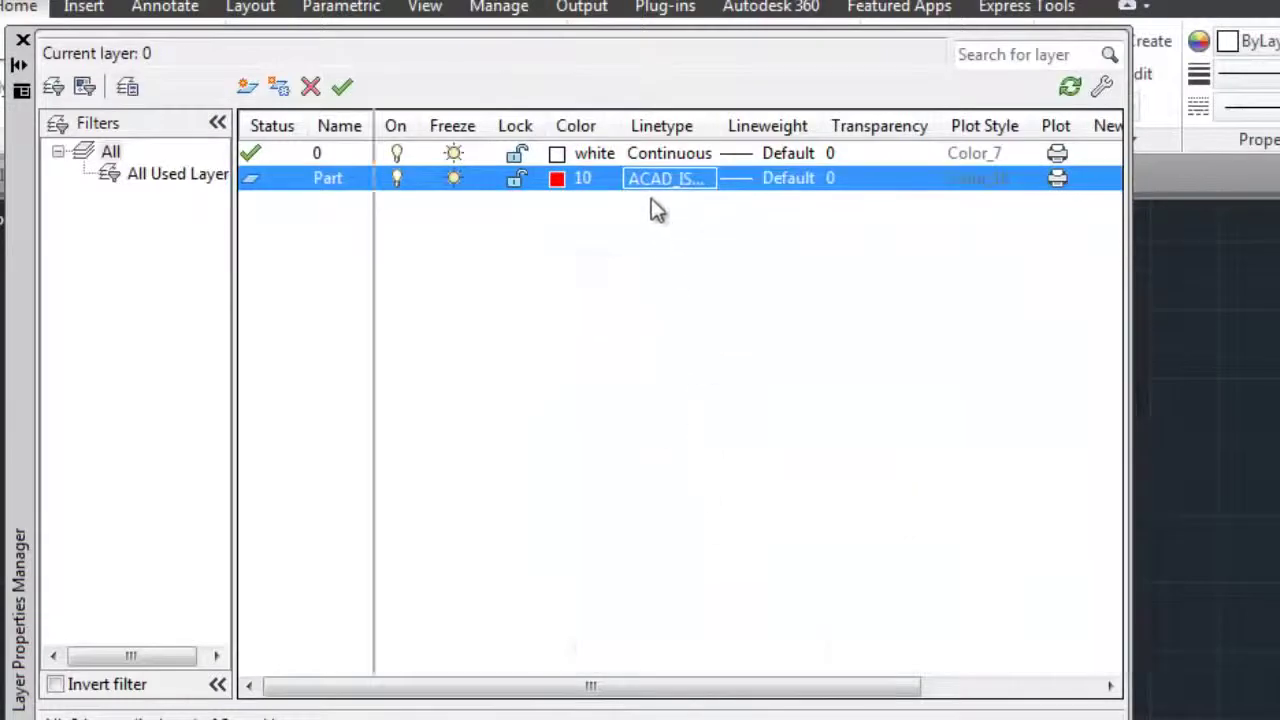
{"action": "mouse_move", "coordinate": [722, 126]}
{"action": "left_mouse_down"}
{"action": "mouse_move", "coordinate": [801, 126]}
{"action": "mouse_move", "coordinate": [731, 126]}
{"action": "left_mouse_up"}
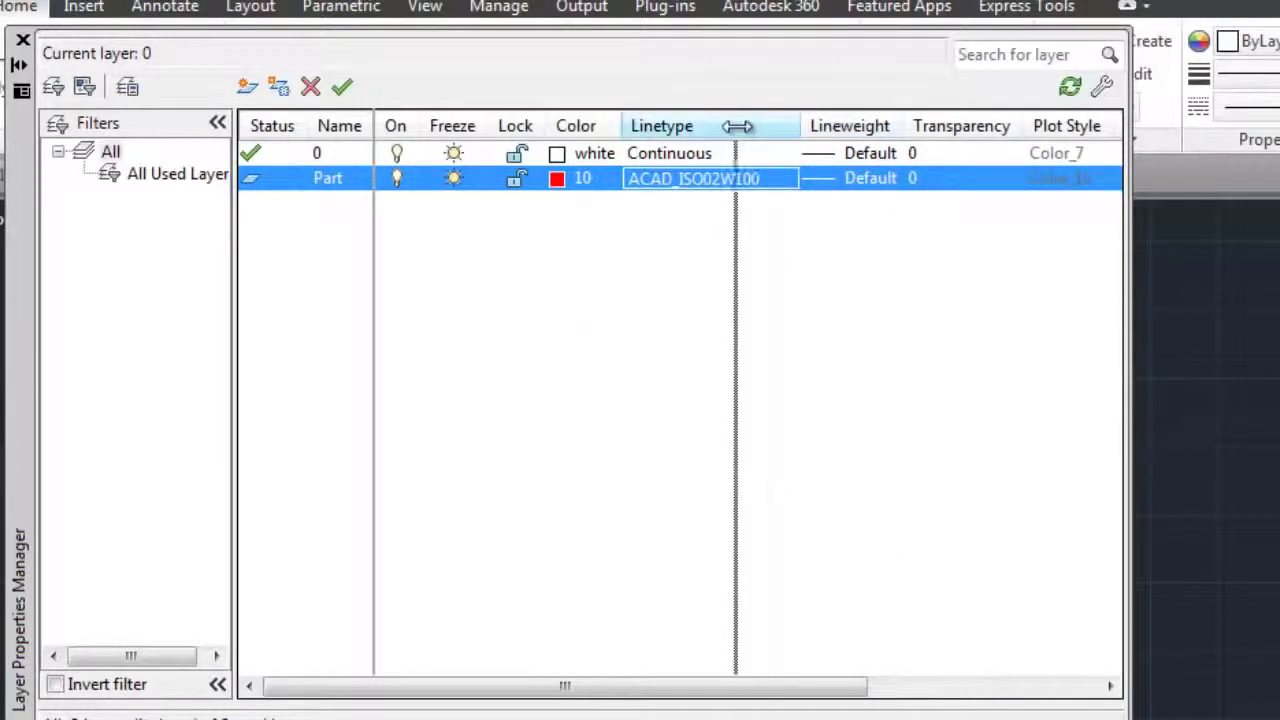
Give layer Part a 0.35 mm lineweight, leaving transparency at 0.
{"action": "left_click", "coordinate": [752, 183]}
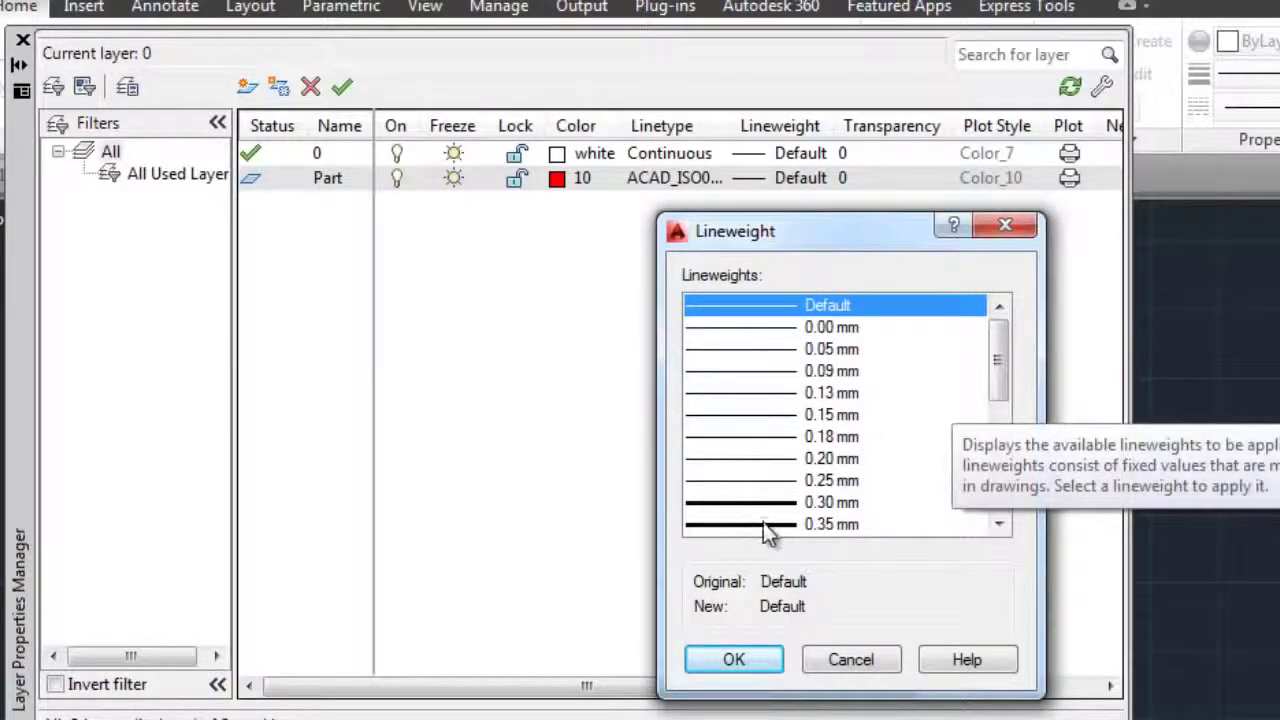
{"action": "left_click", "coordinate": [763, 524]}
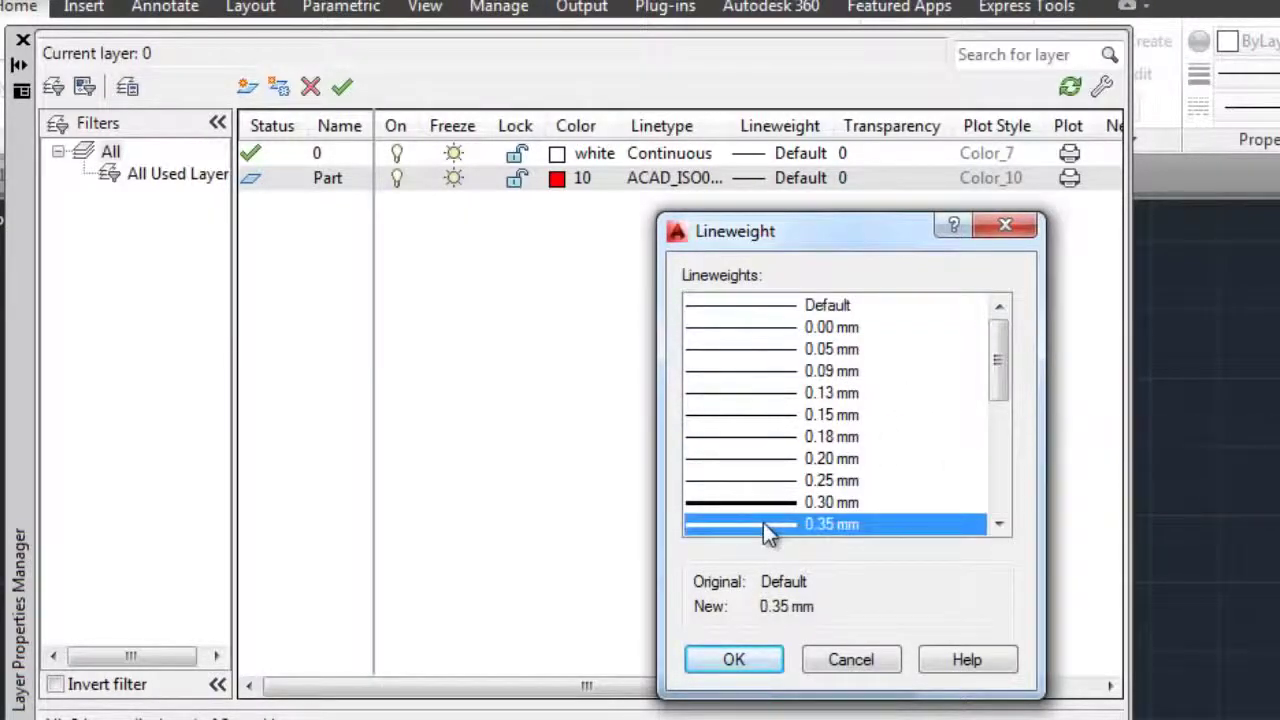
{"action": "left_click", "coordinate": [736, 662]}
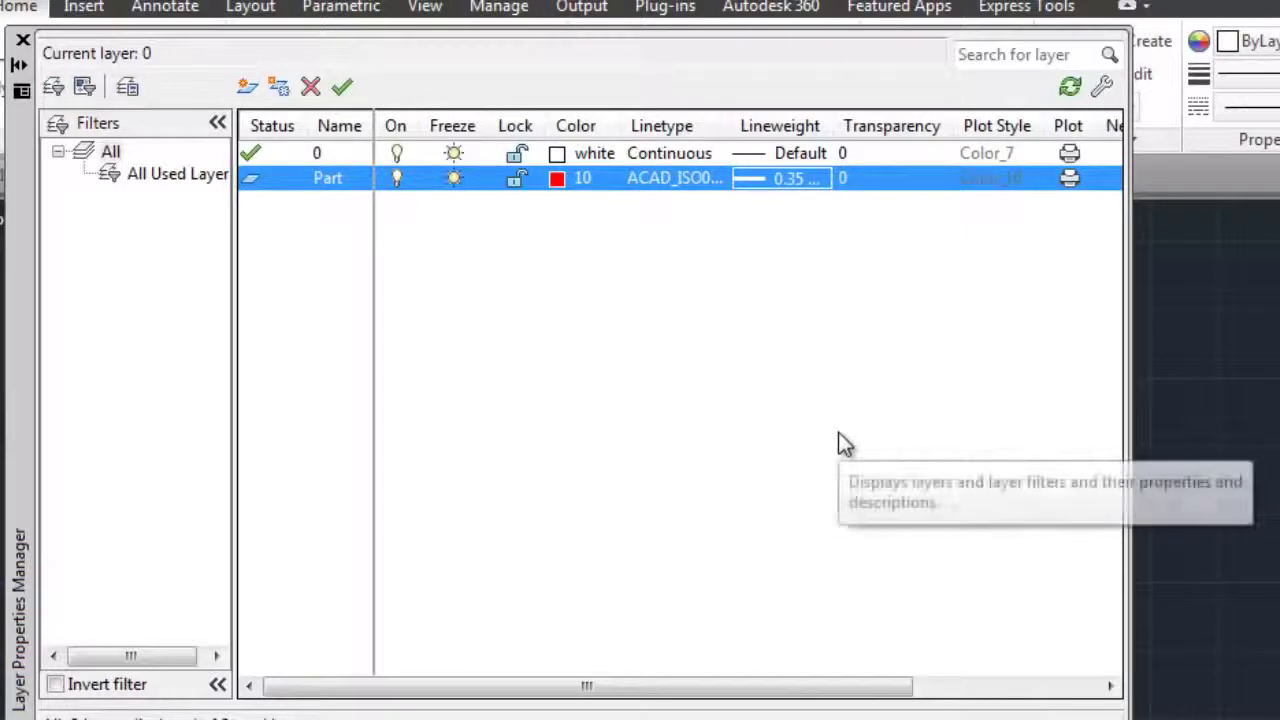
{"action": "left_click", "coordinate": [847, 178]}
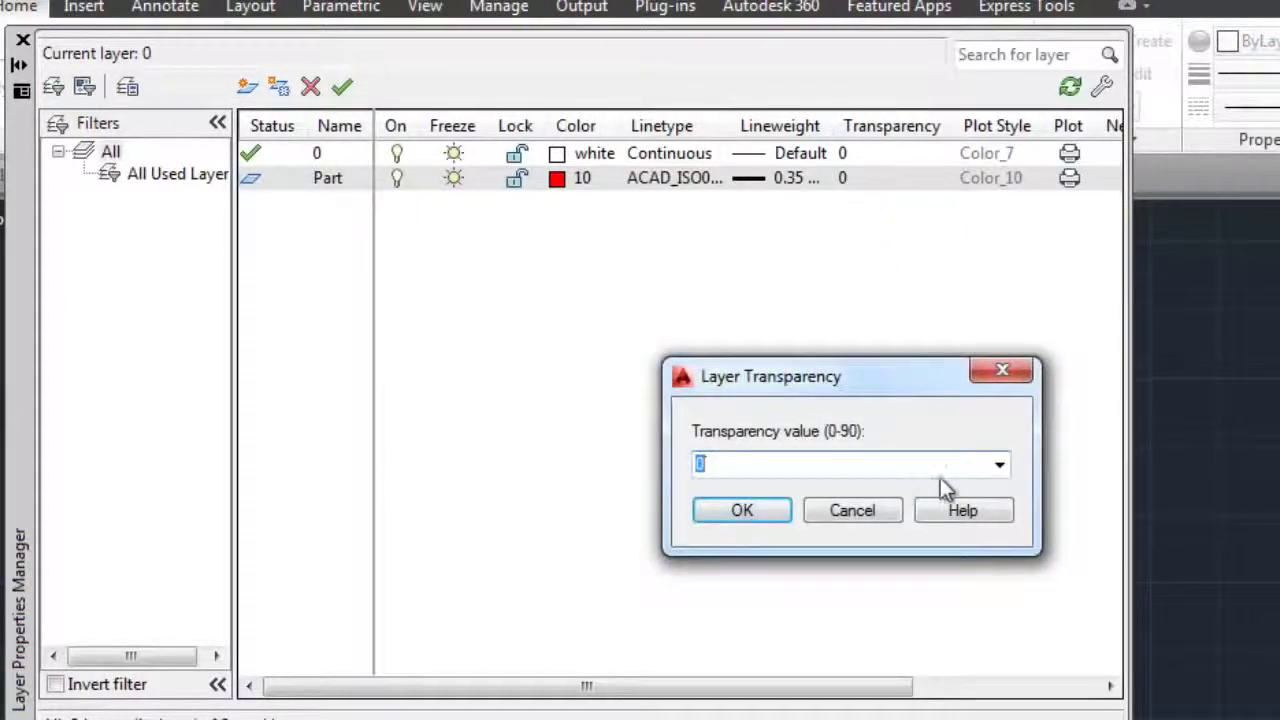
{"action": "left_click", "coordinate": [1000, 464]}
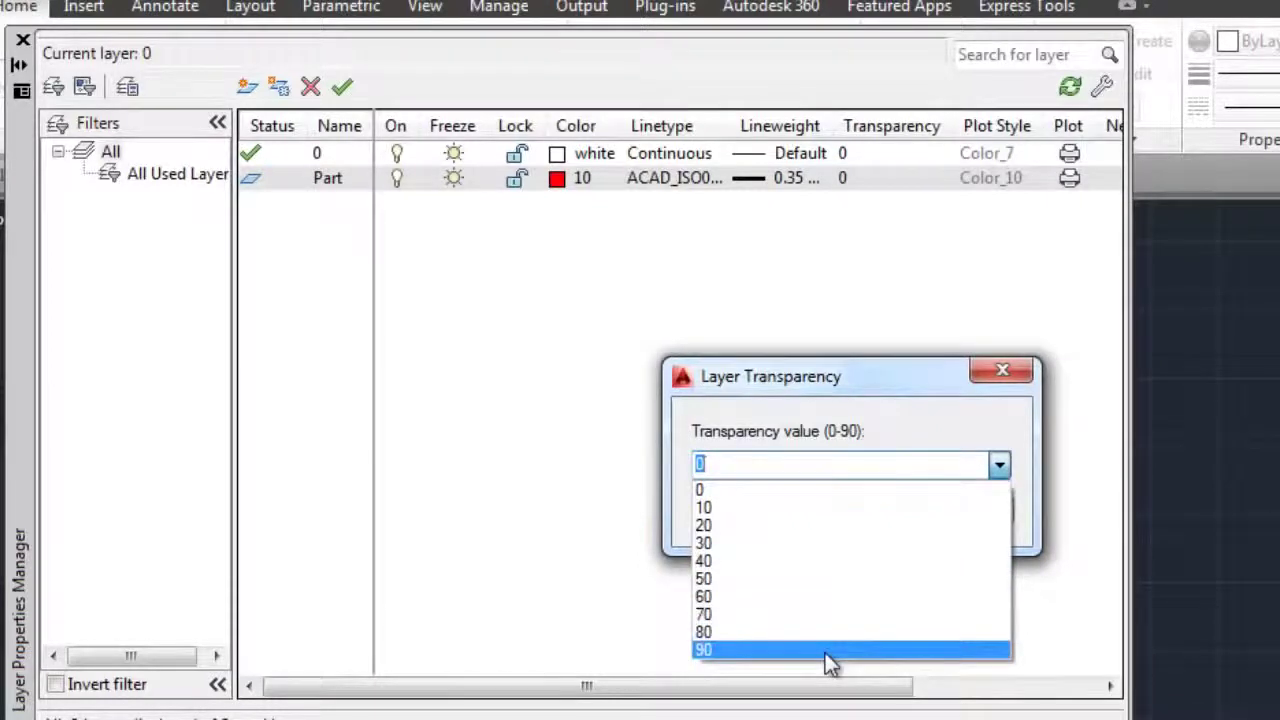
{"action": "left_click", "coordinate": [918, 437]}
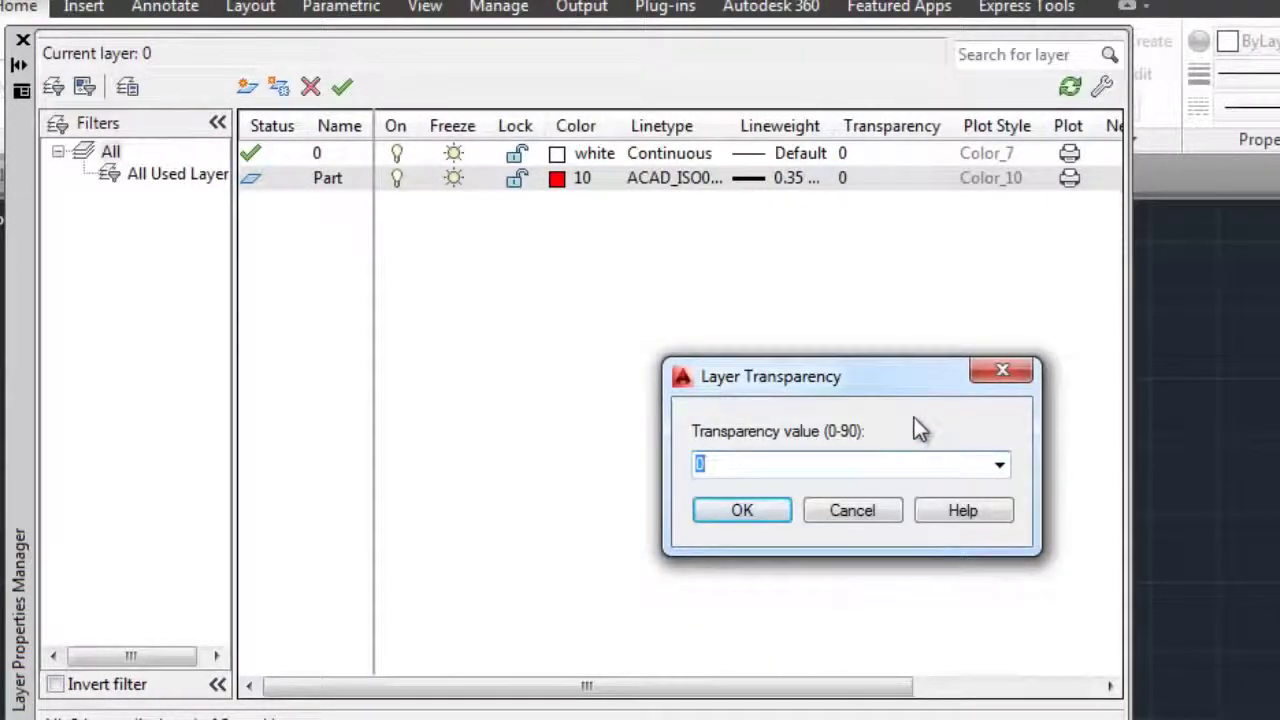
{"action": "left_click", "coordinate": [852, 511]}
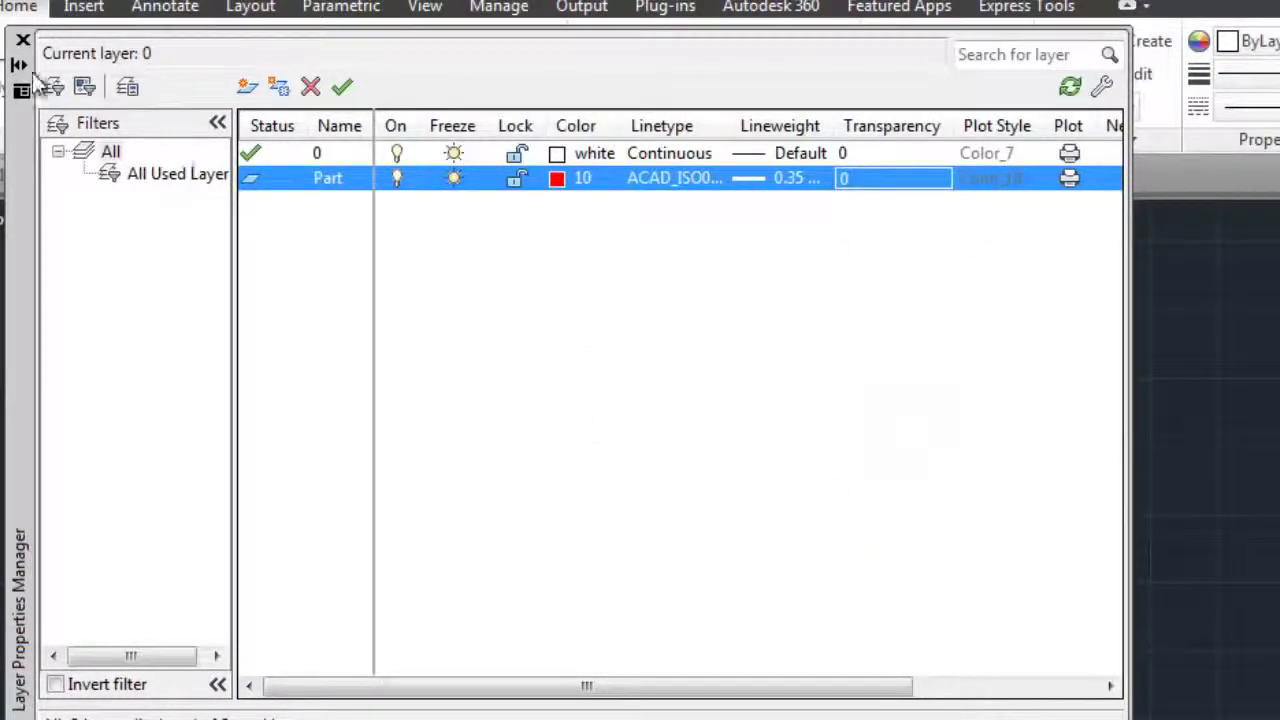
Anchor the Layer Properties Manager to the left as an auto-hiding icon-only palette.
{"action": "left_click", "coordinate": [110, 155]}
{"action": "right_click", "coordinate": [30, 196]}
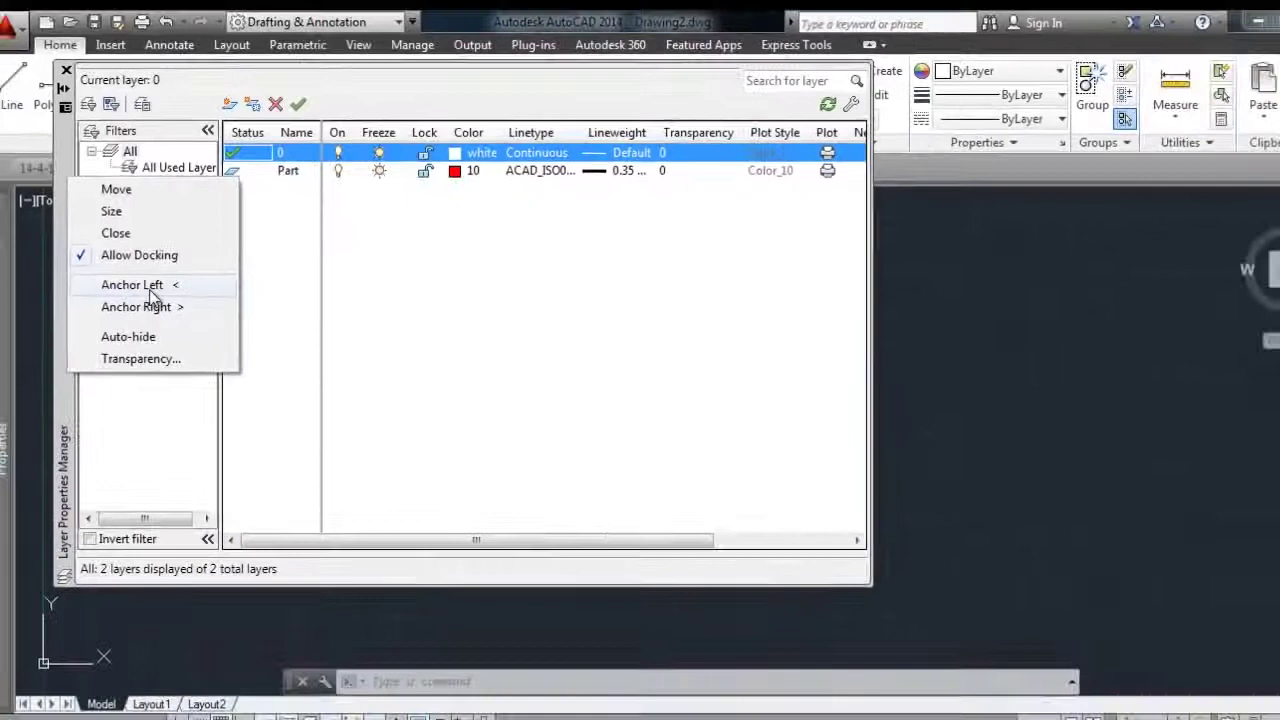
{"action": "left_click", "coordinate": [132, 285]}
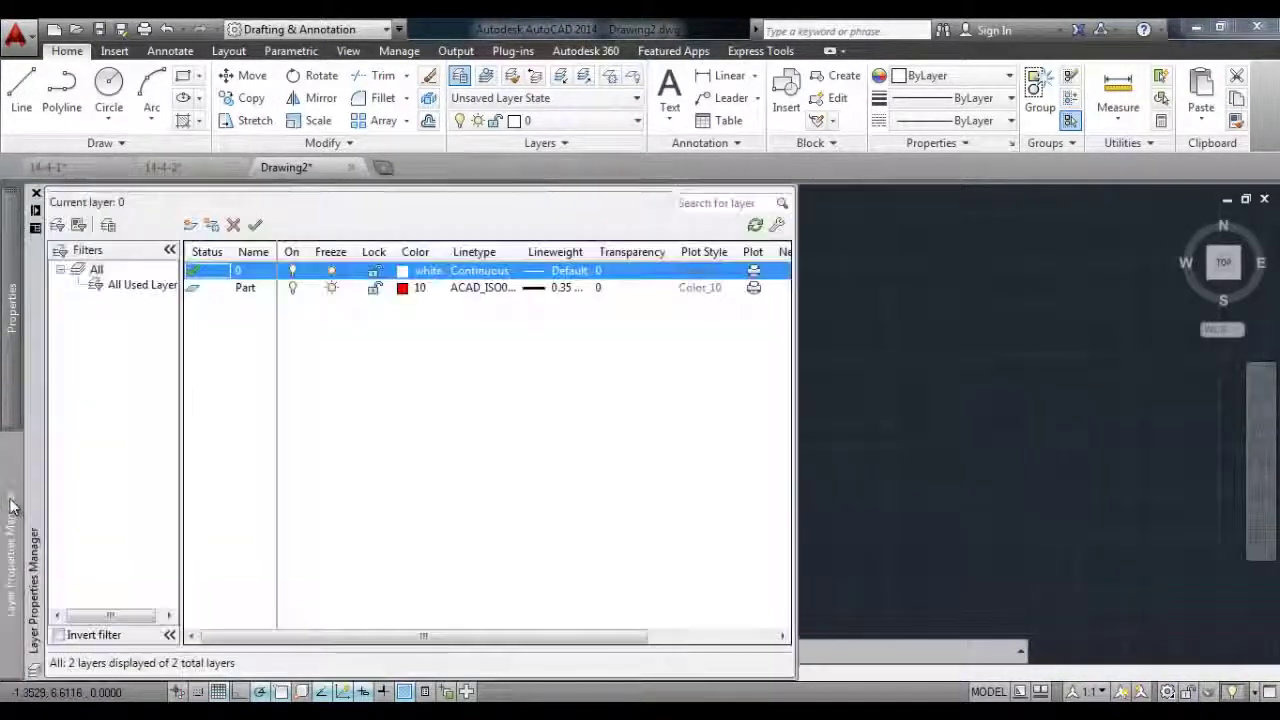
{"action": "right_click", "coordinate": [27, 515]}
{"action": "left_click", "coordinate": [53, 512]}
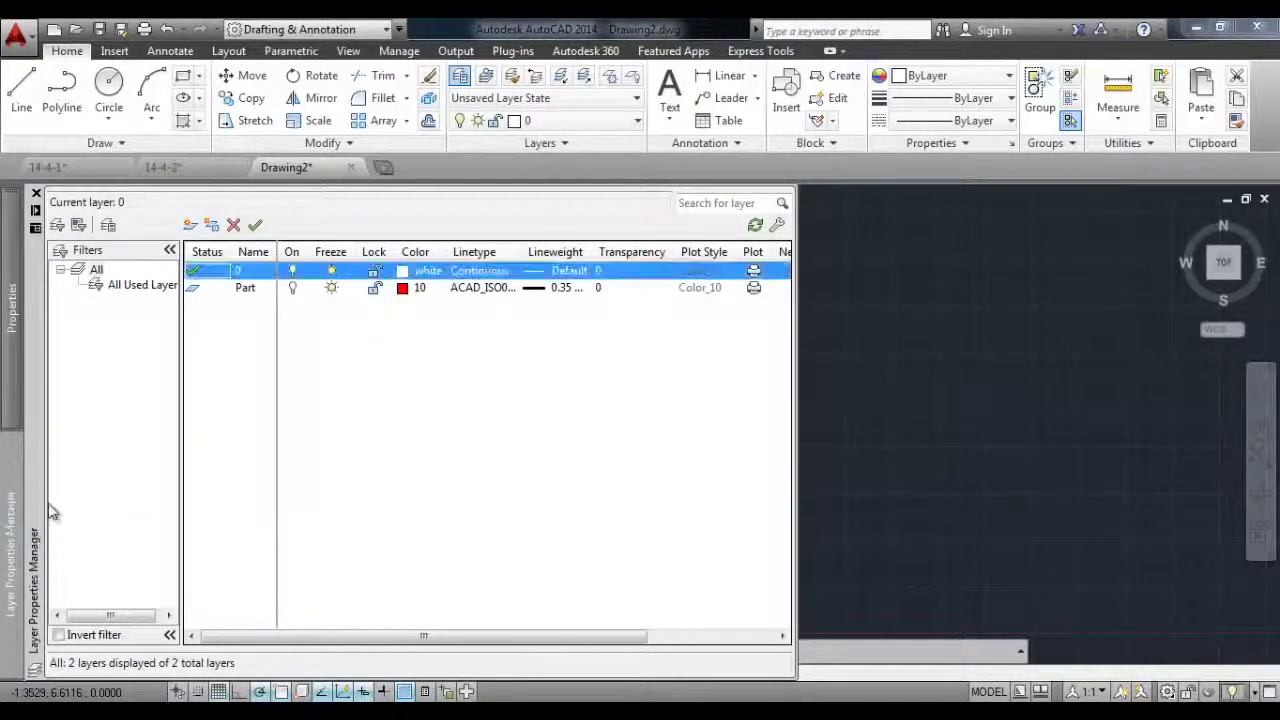
{"action": "right_click", "coordinate": [16, 484]}
{"action": "left_click", "coordinate": [60, 488]}
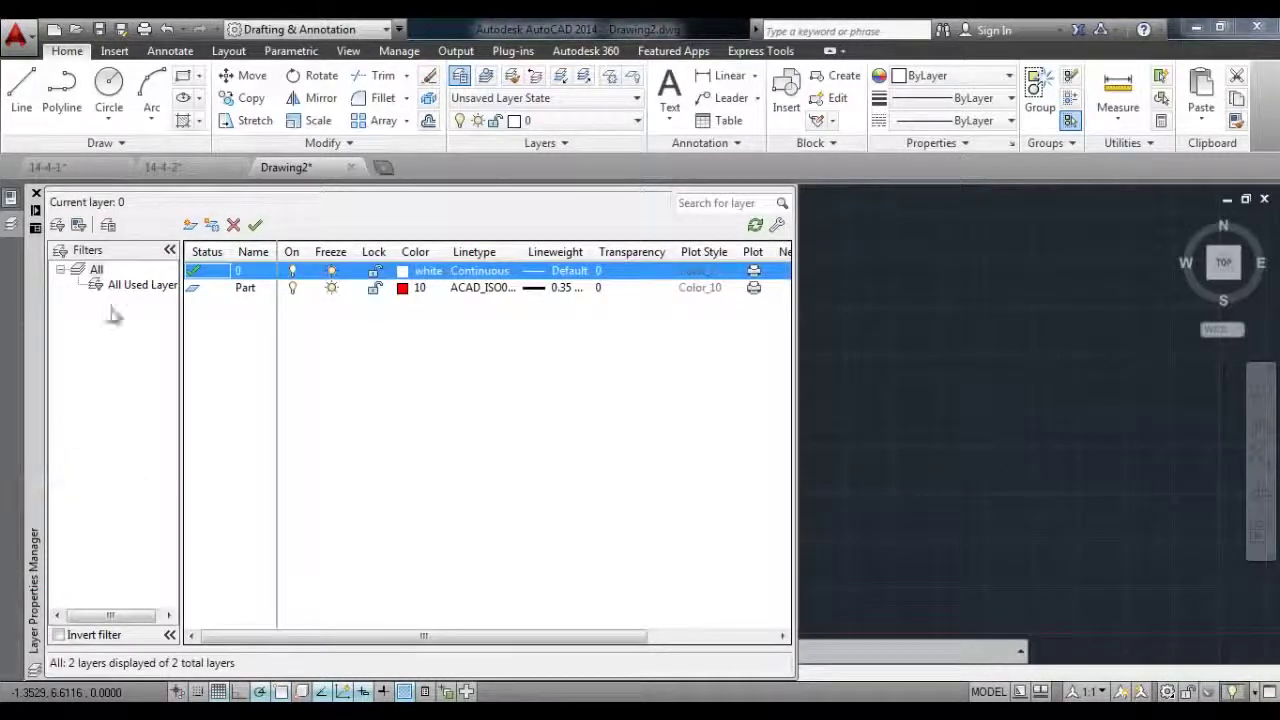
{"action": "left_click", "coordinate": [35, 208]}
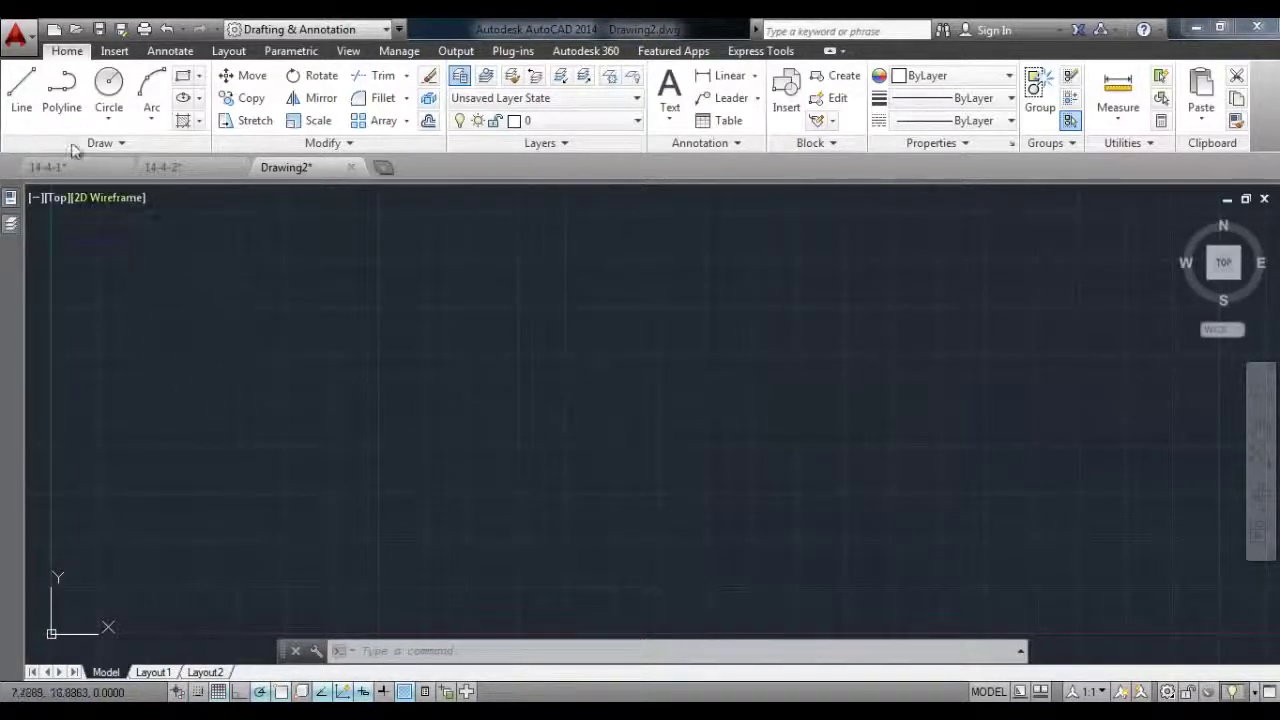
{"action": "left_click", "coordinate": [108, 85]}
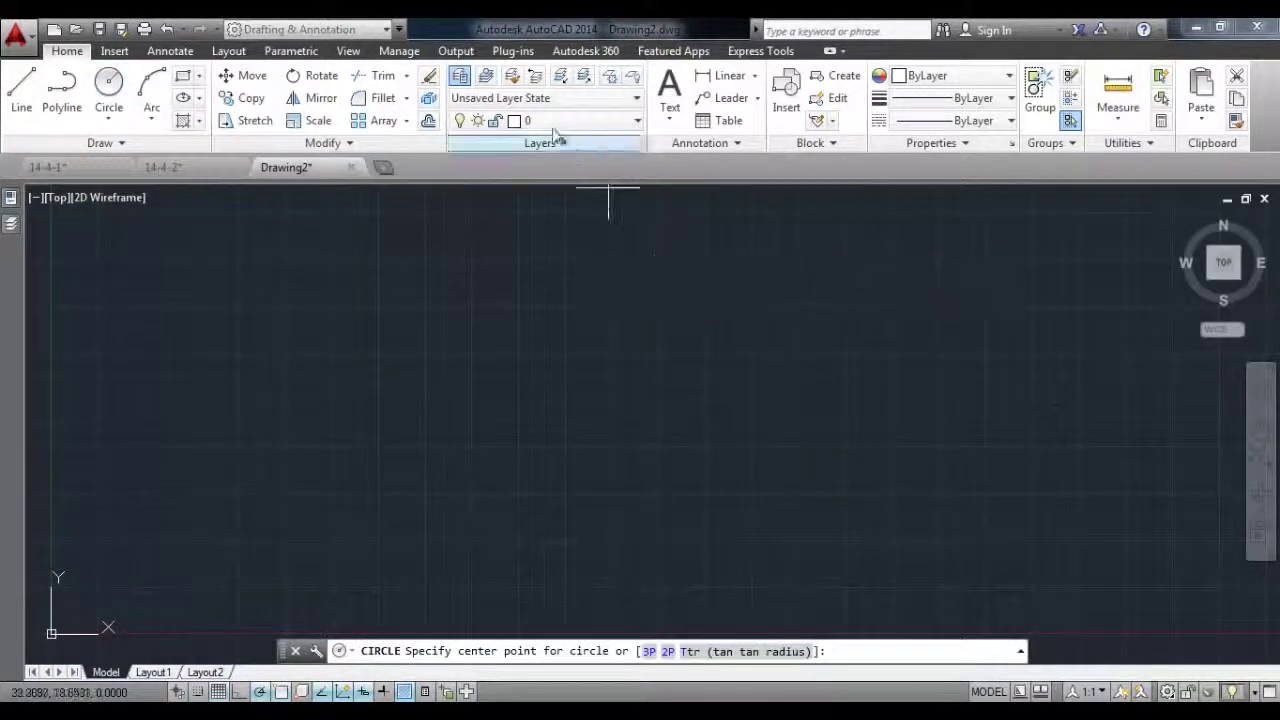
Draw a circle of radius 5.
{"action": "left_click", "coordinate": [937, 423]}
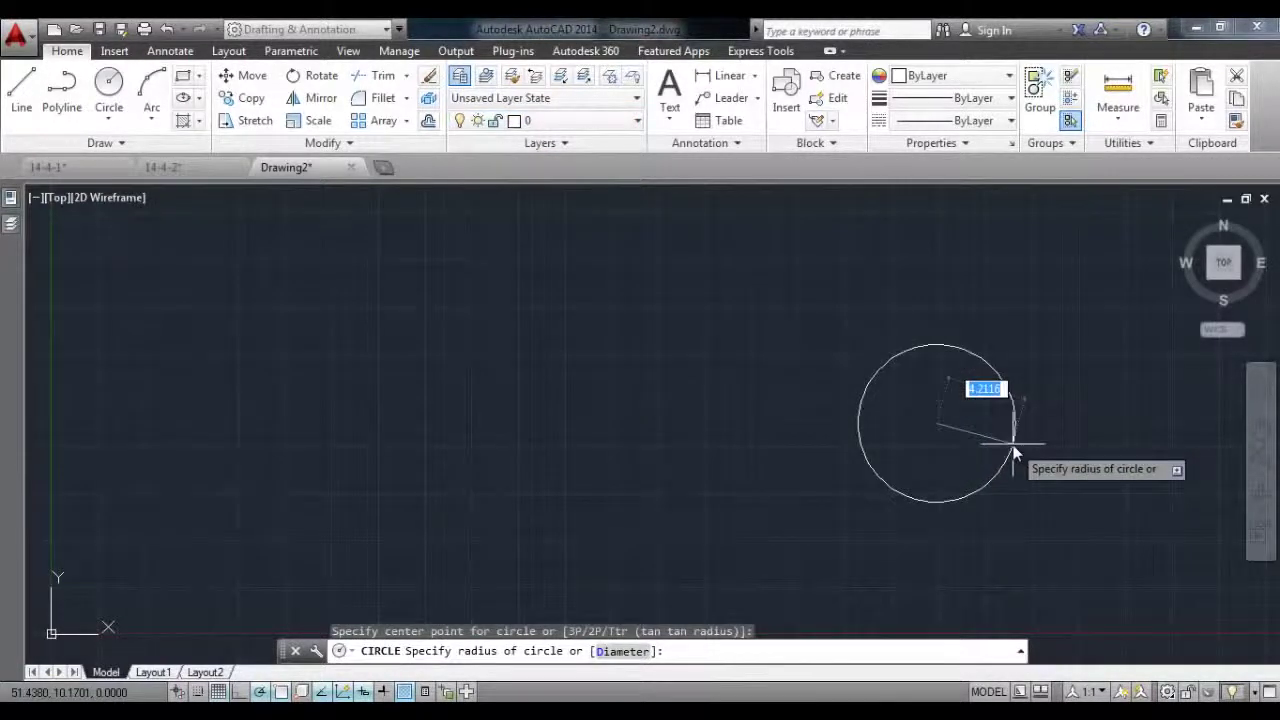
{"action": "type", "text": "5"}
{"action": "key", "text": "Return"}
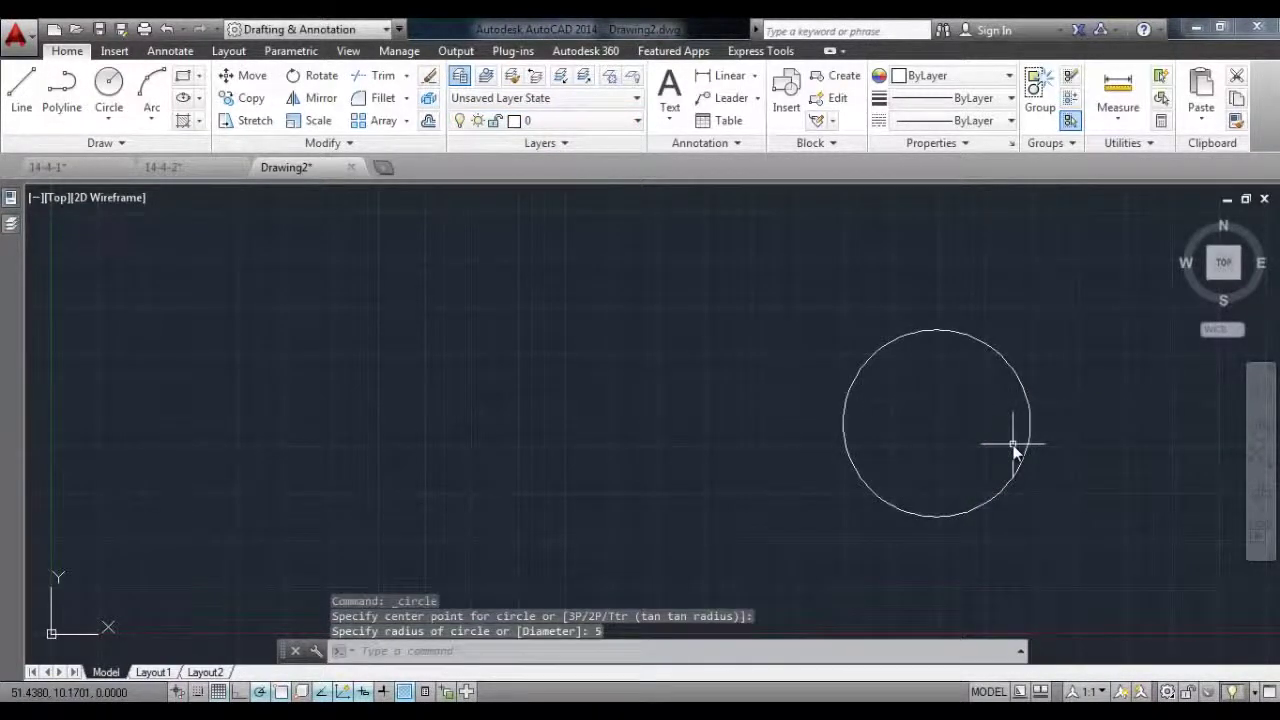
{"action": "left_click", "coordinate": [638, 122]}
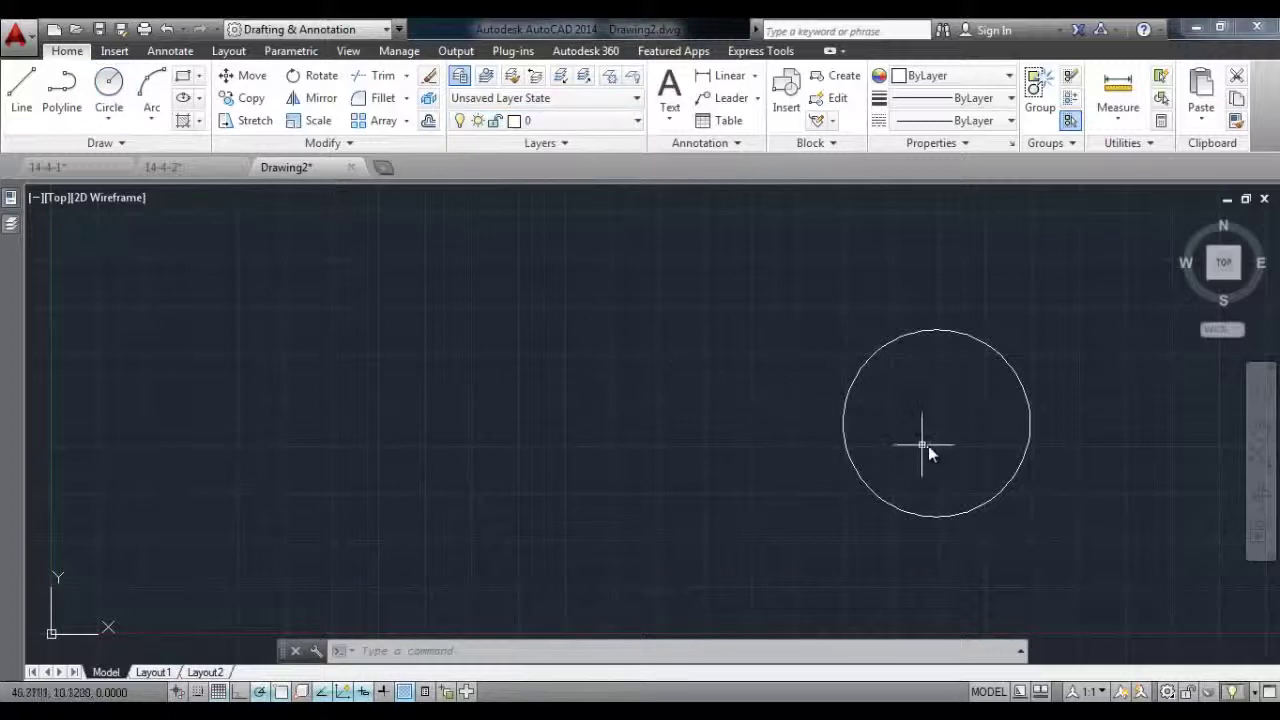
Draw a 3.5-radius circle to the left of the radius-5 circle.
{"action": "left_click", "coordinate": [109, 88]}
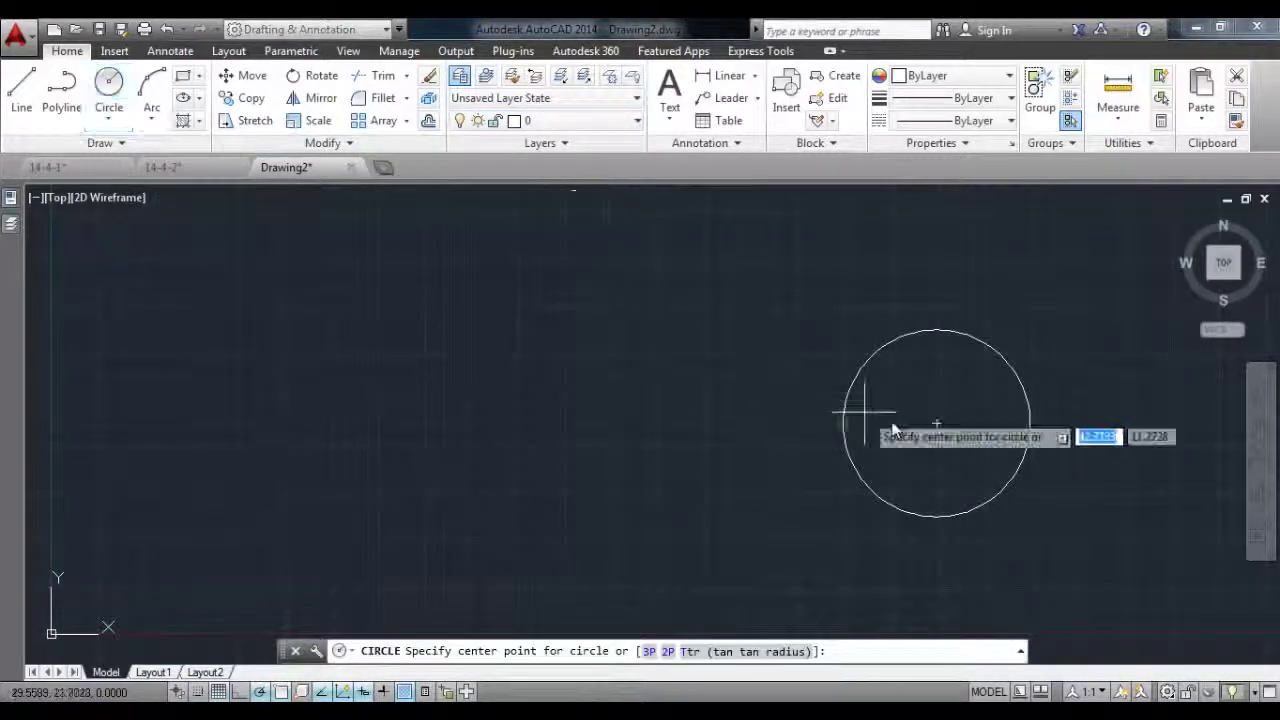
{"action": "left_click", "coordinate": [669, 424]}
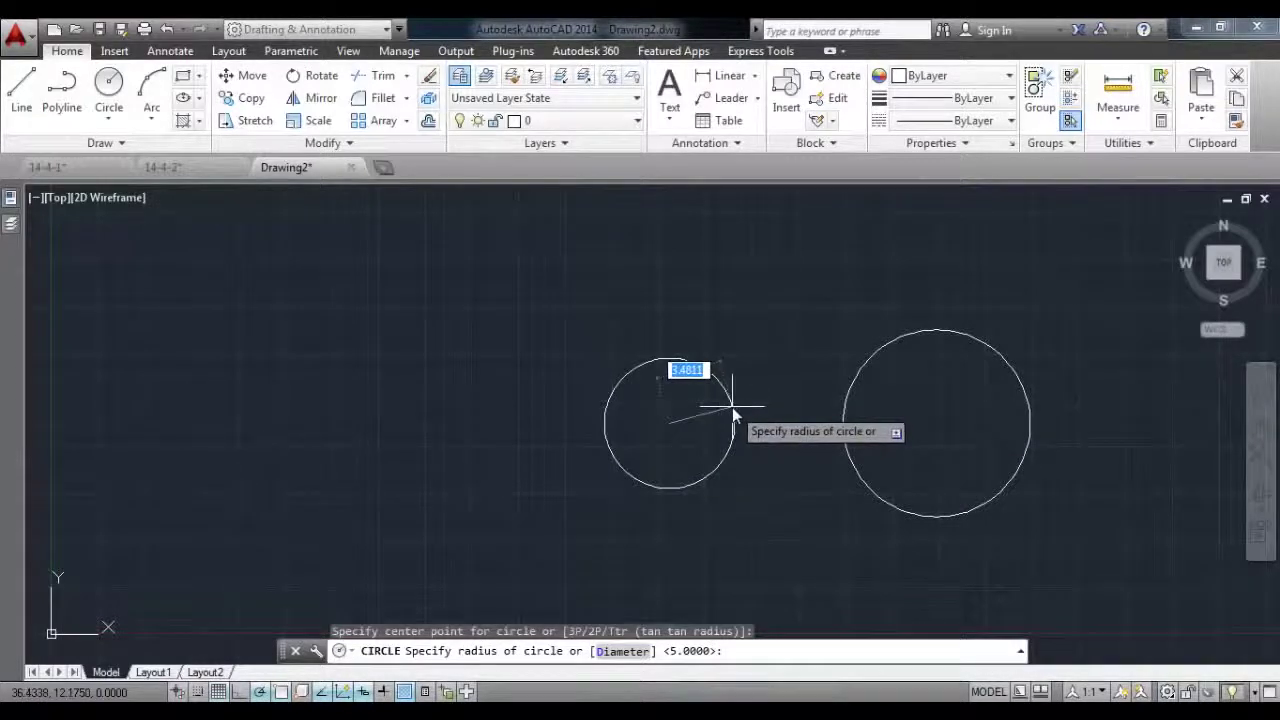
{"action": "type", "text": "3.5"}
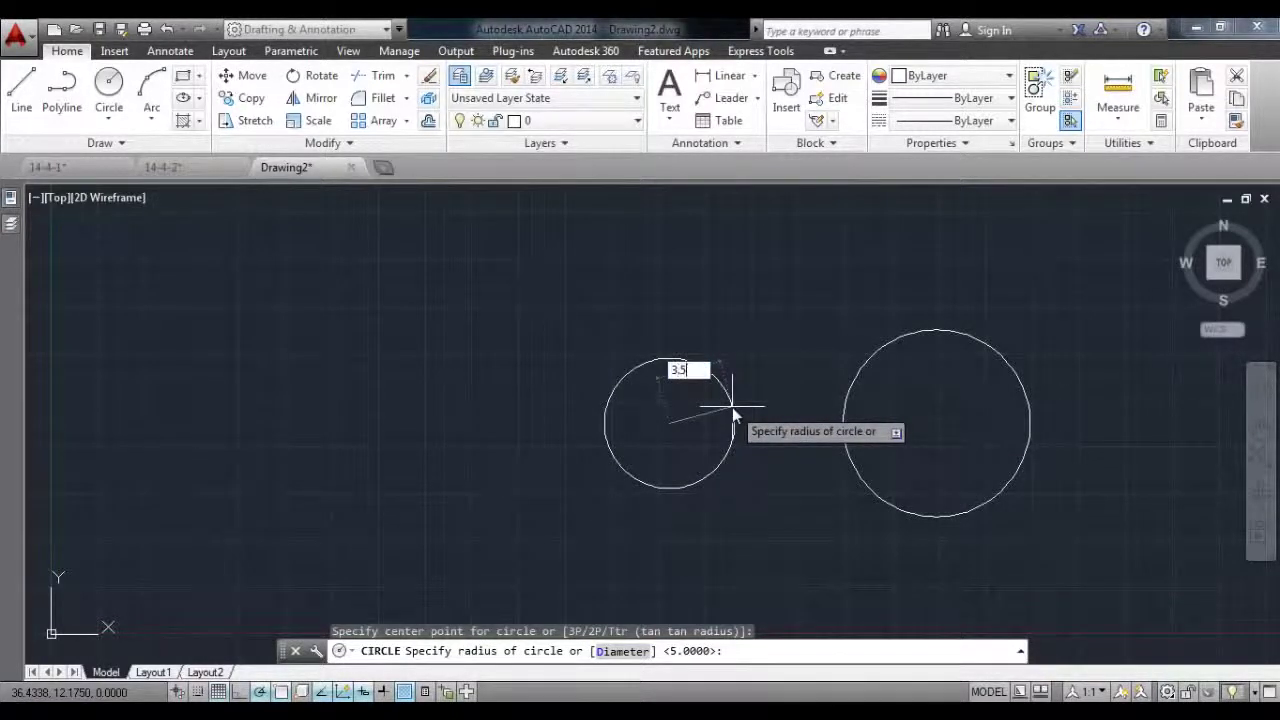
{"action": "key", "text": "Return"}
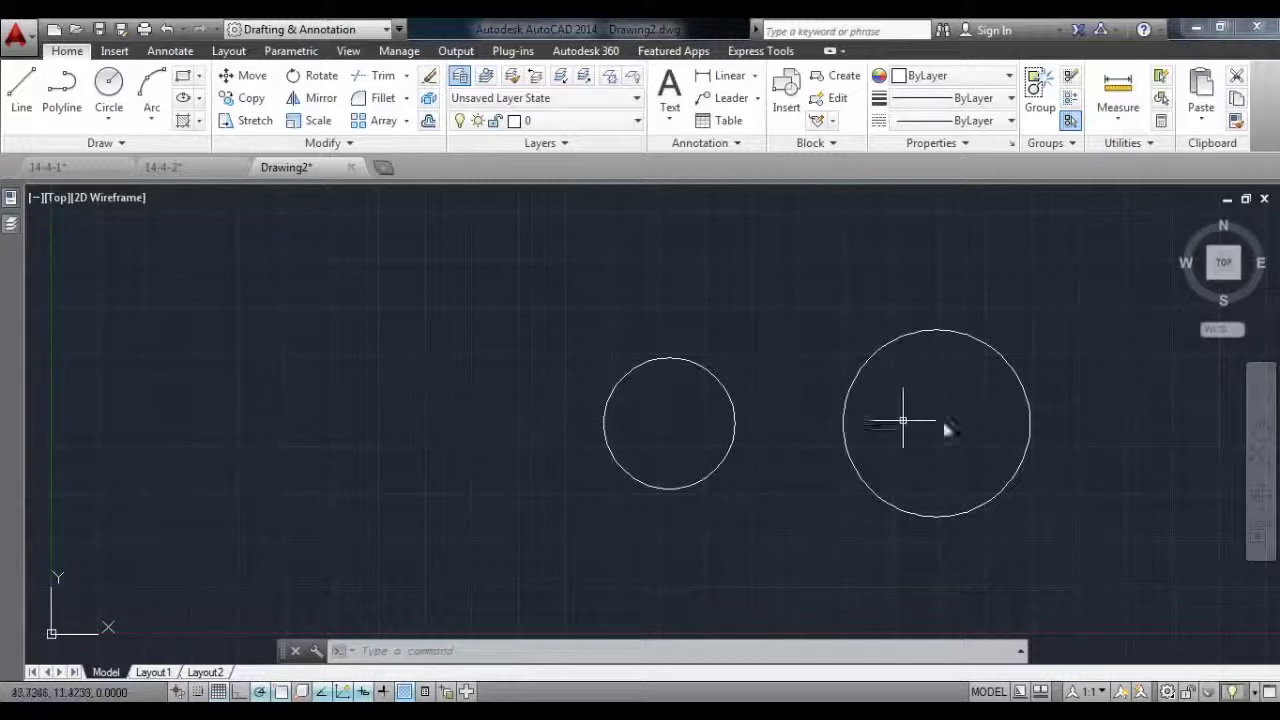
Make Part current and draw a horizontal centre line through both circle centres.
{"action": "left_click", "coordinate": [636, 120]}
{"action": "left_click", "coordinate": [627, 167]}
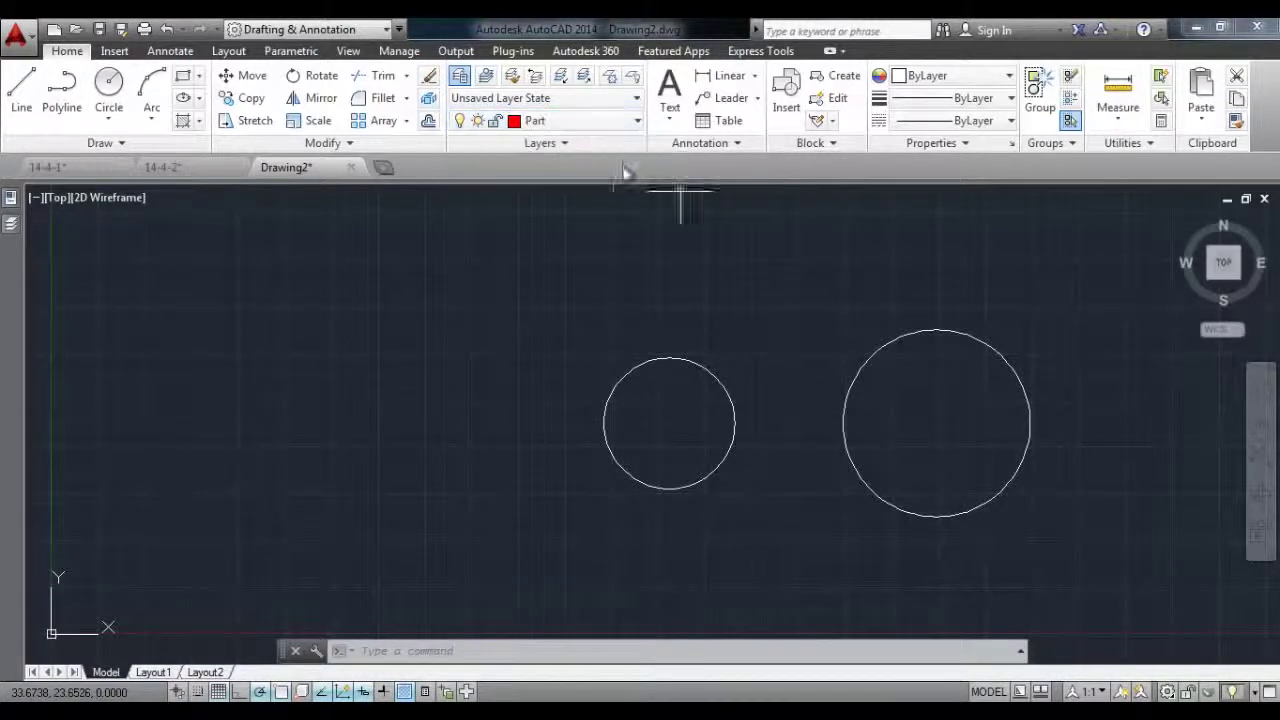
{"action": "left_click", "coordinate": [16, 88]}
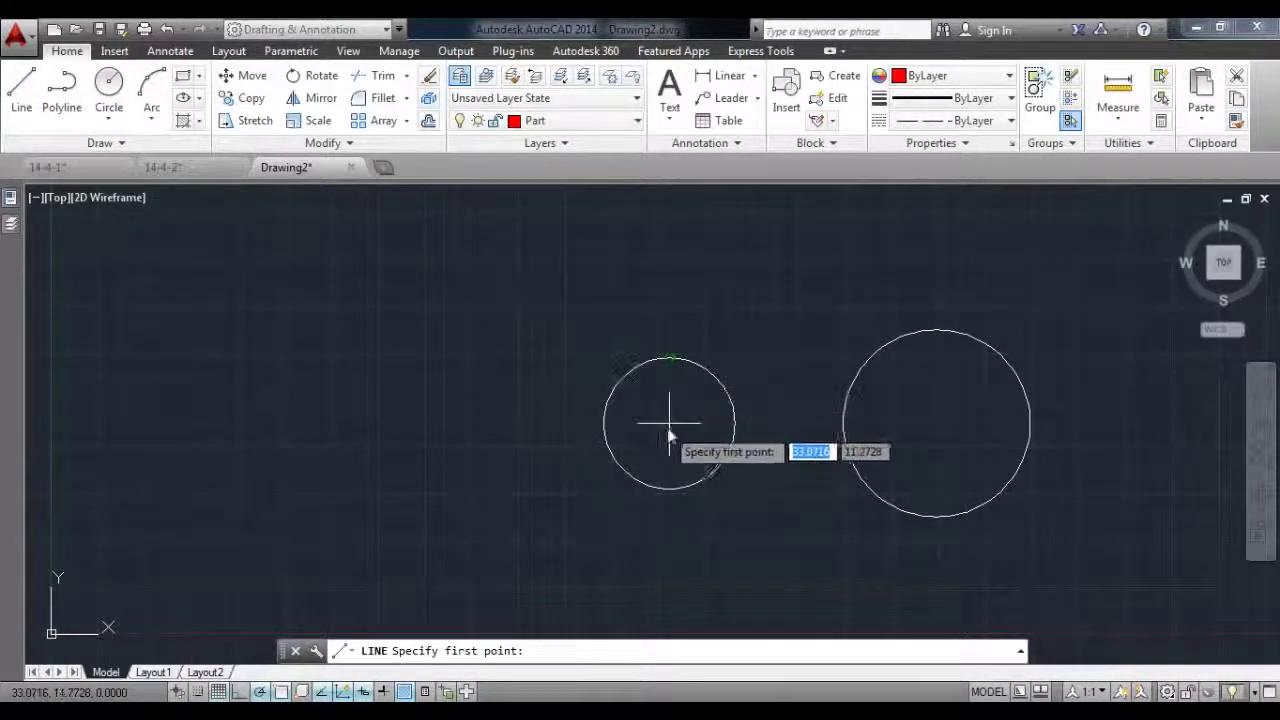
{"action": "left_click", "coordinate": [502, 423]}
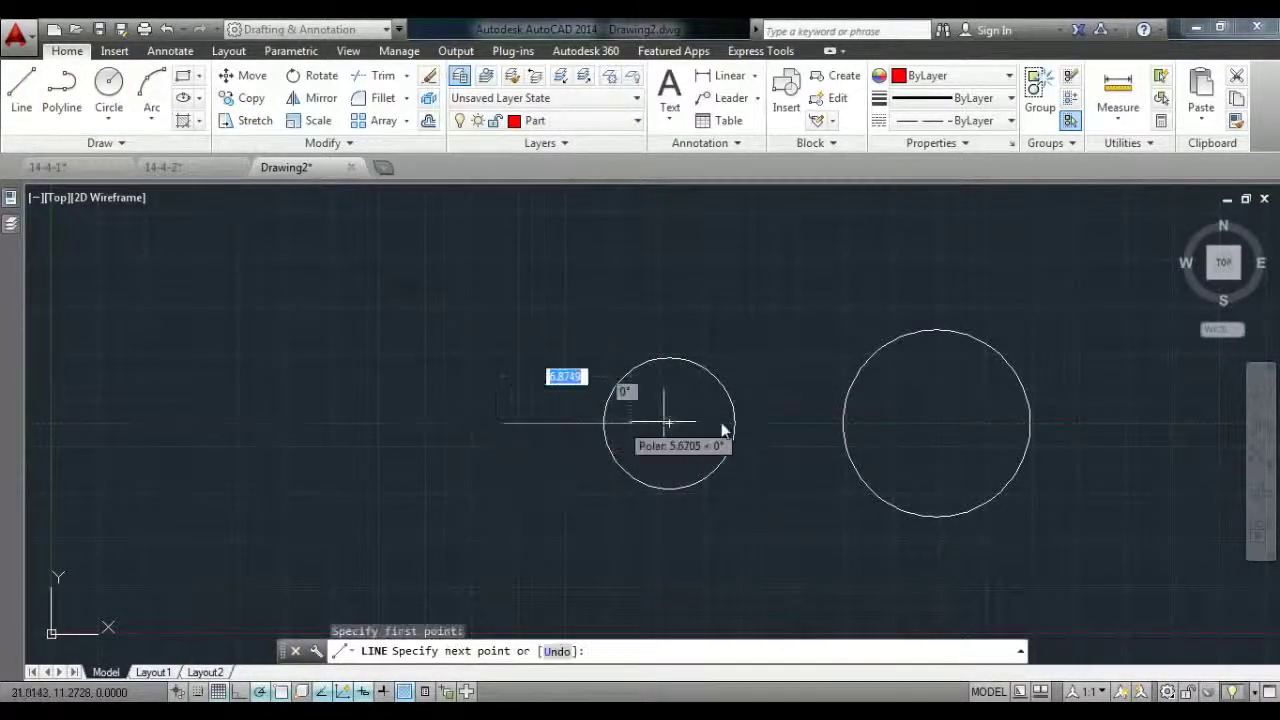
{"action": "left_click", "coordinate": [1090, 422]}
{"action": "right_click", "coordinate": [1120, 520]}
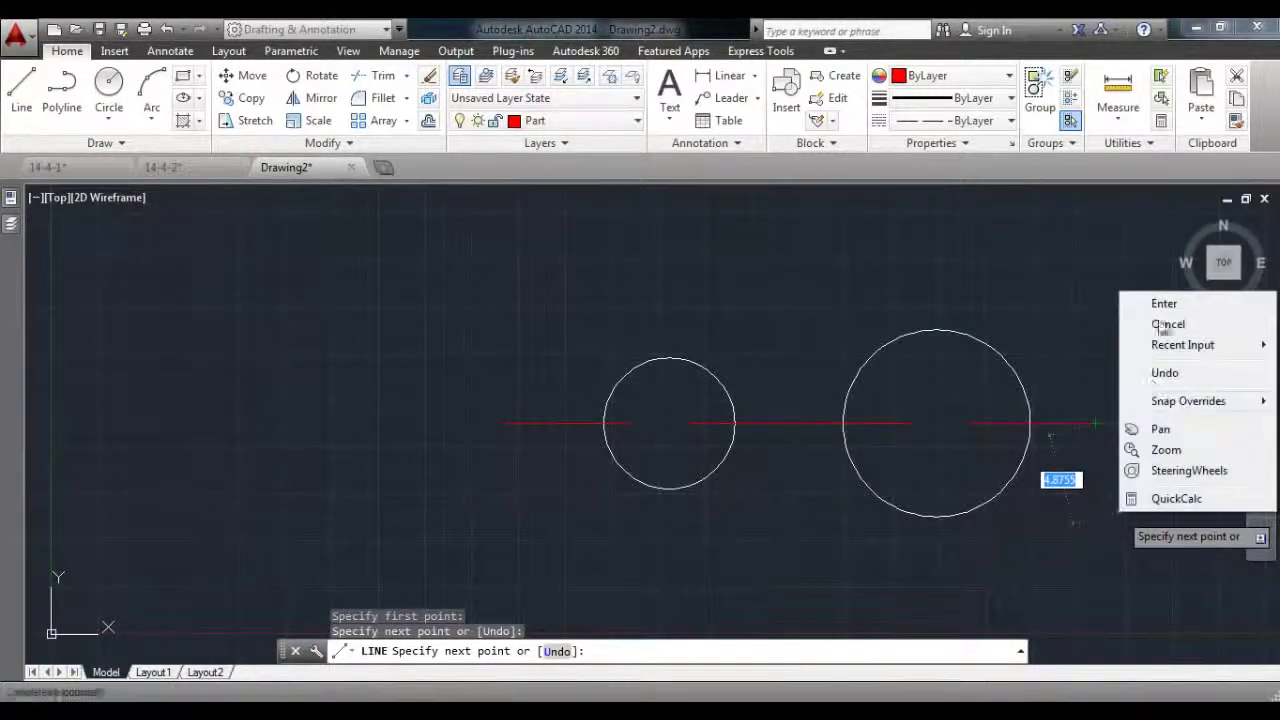
{"action": "left_click", "coordinate": [1148, 380]}
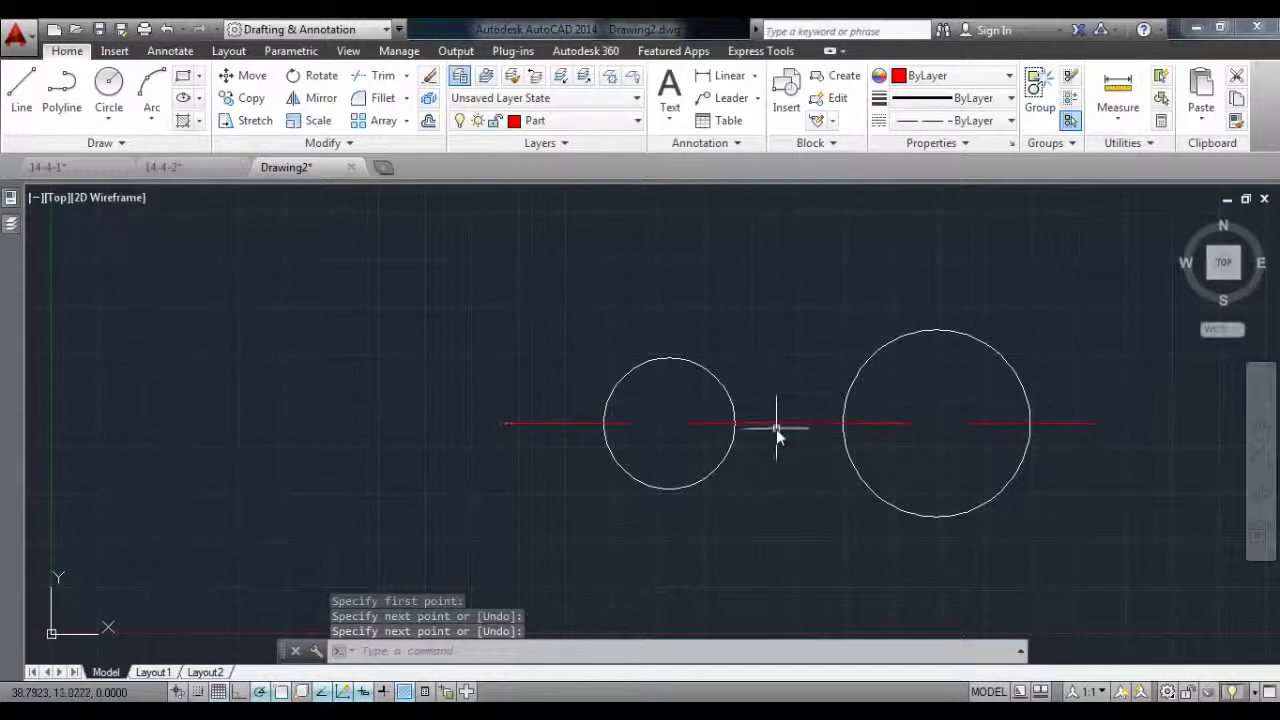
{"action": "left_click", "coordinate": [985, 98]}
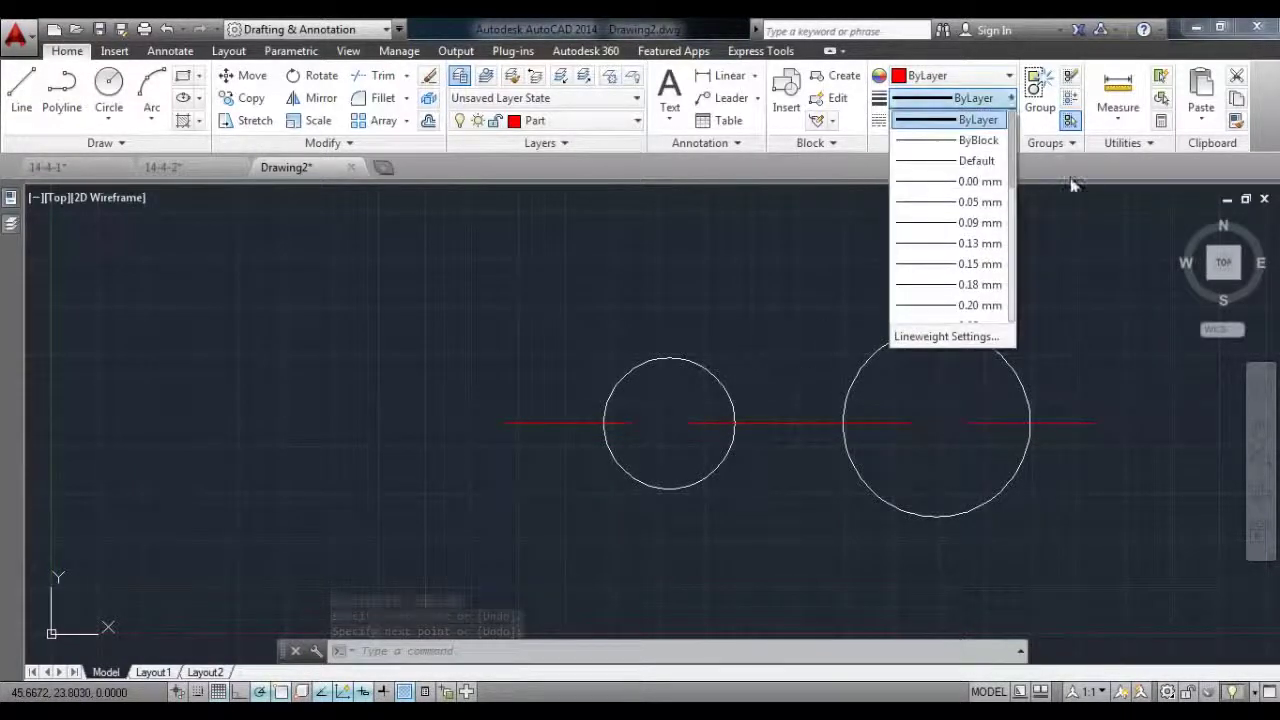
{"action": "left_click", "coordinate": [960, 119]}
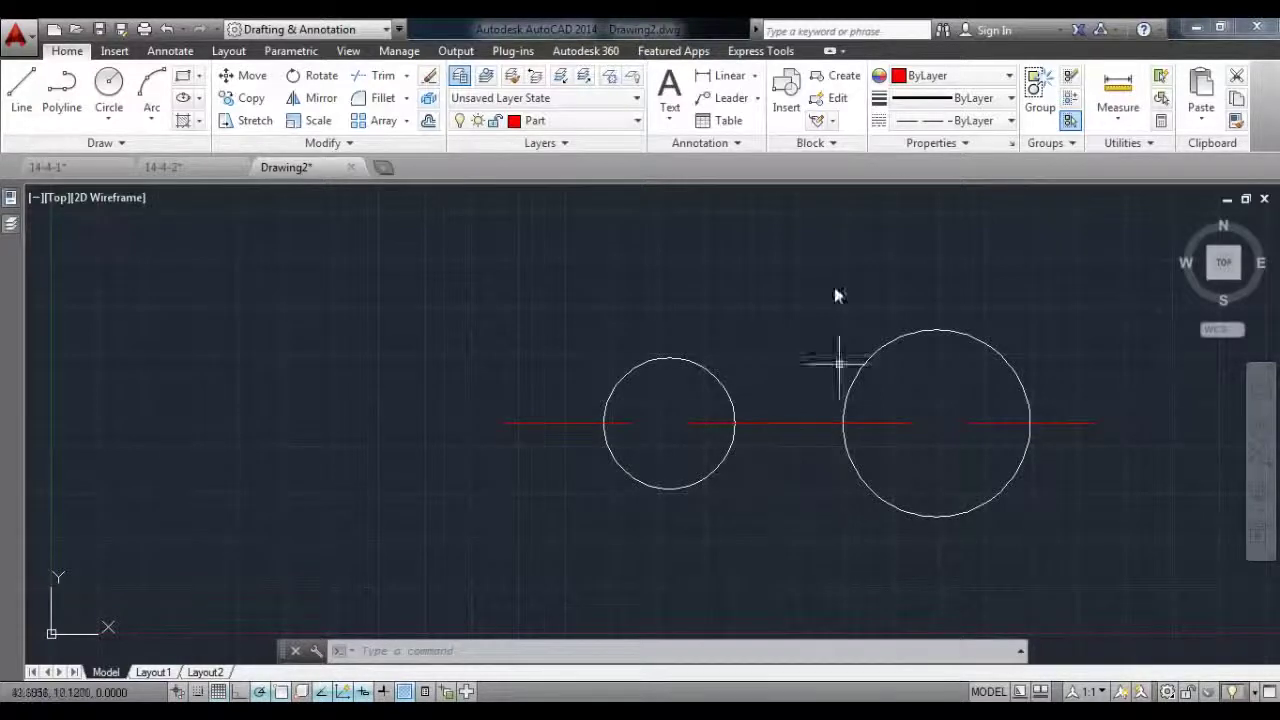
Keep Part current and recolour the centre line green from the Properties colour list.
{"action": "left_click", "coordinate": [545, 120]}
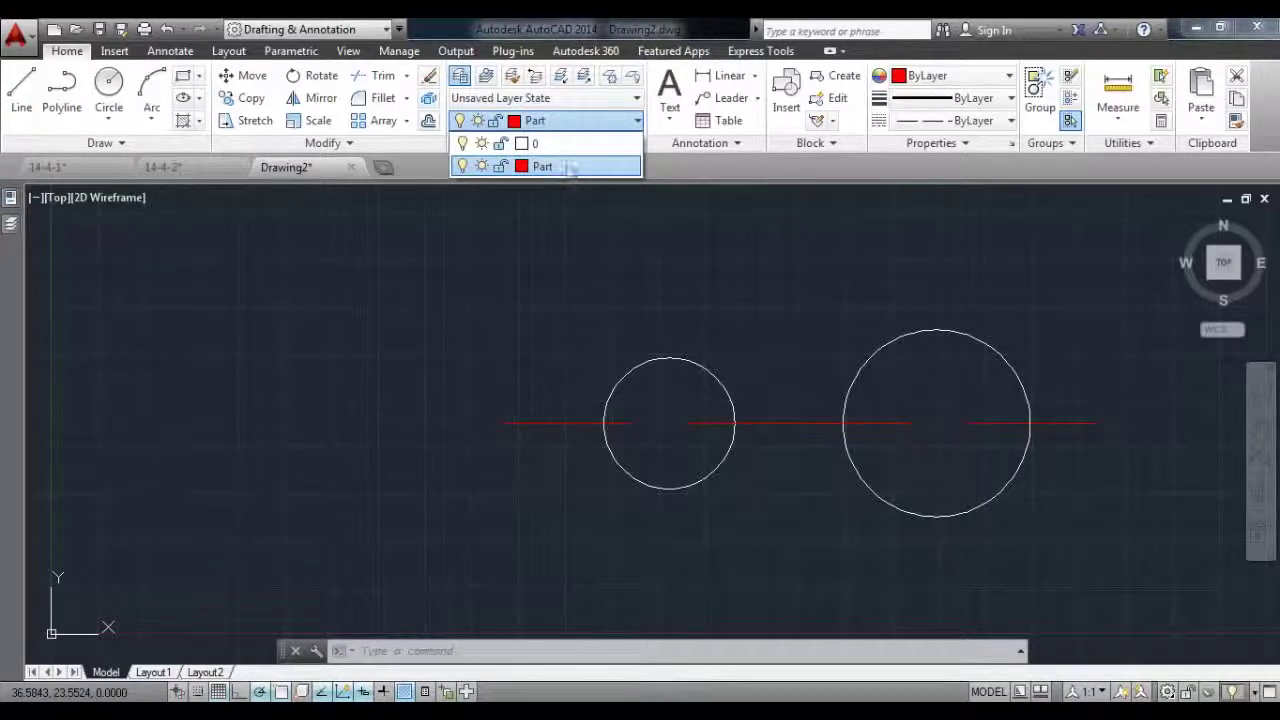
{"action": "left_click", "coordinate": [588, 168]}
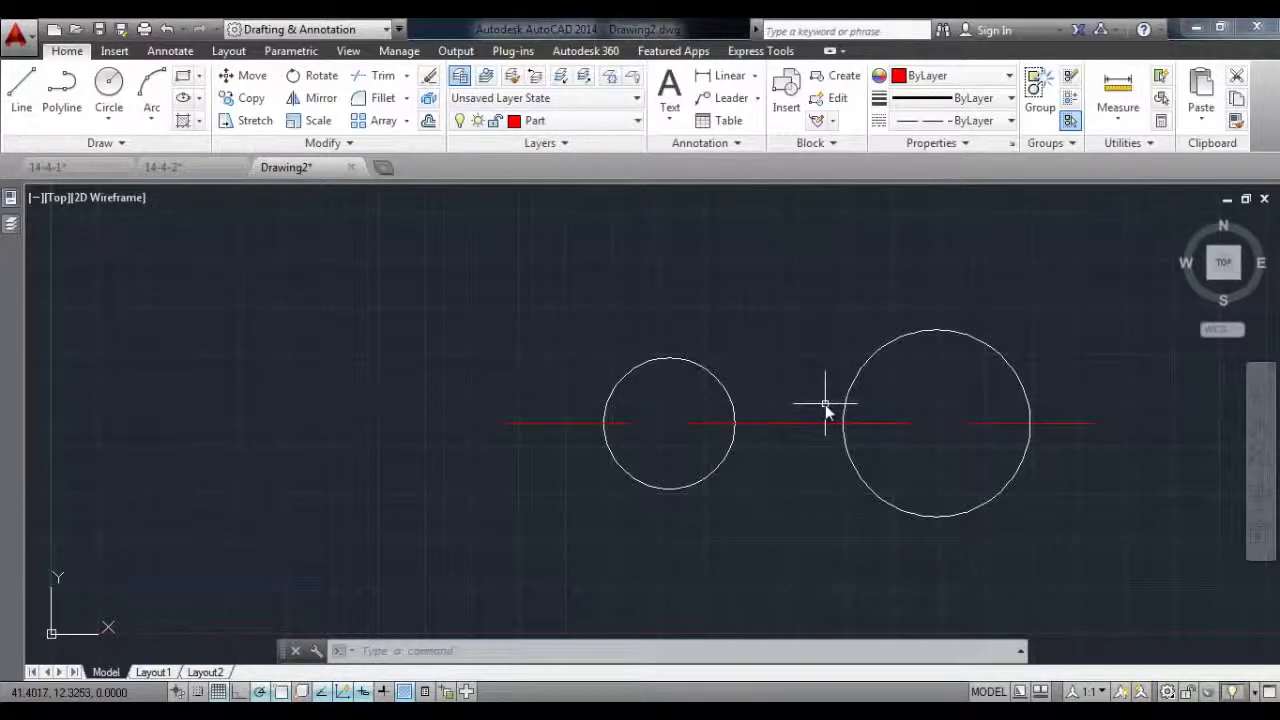
{"action": "left_click", "coordinate": [815, 430]}
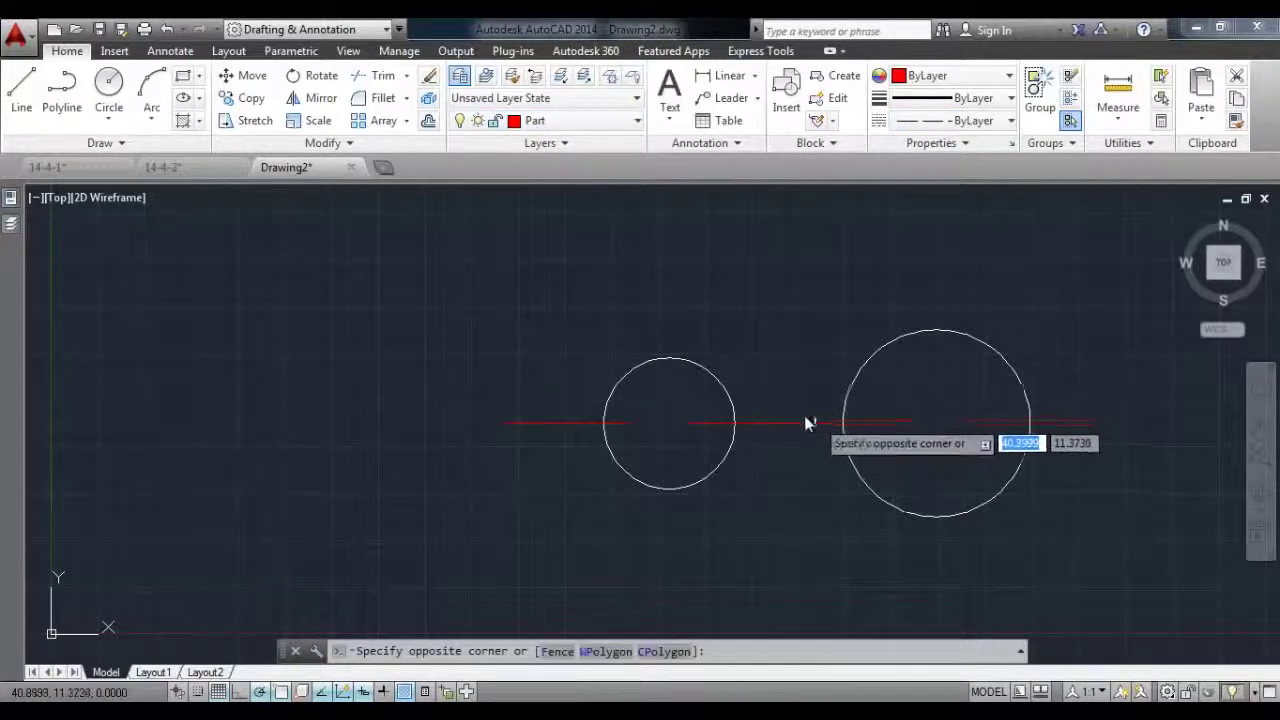
{"action": "left_click", "coordinate": [780, 413]}
{"action": "left_click", "coordinate": [1005, 80]}
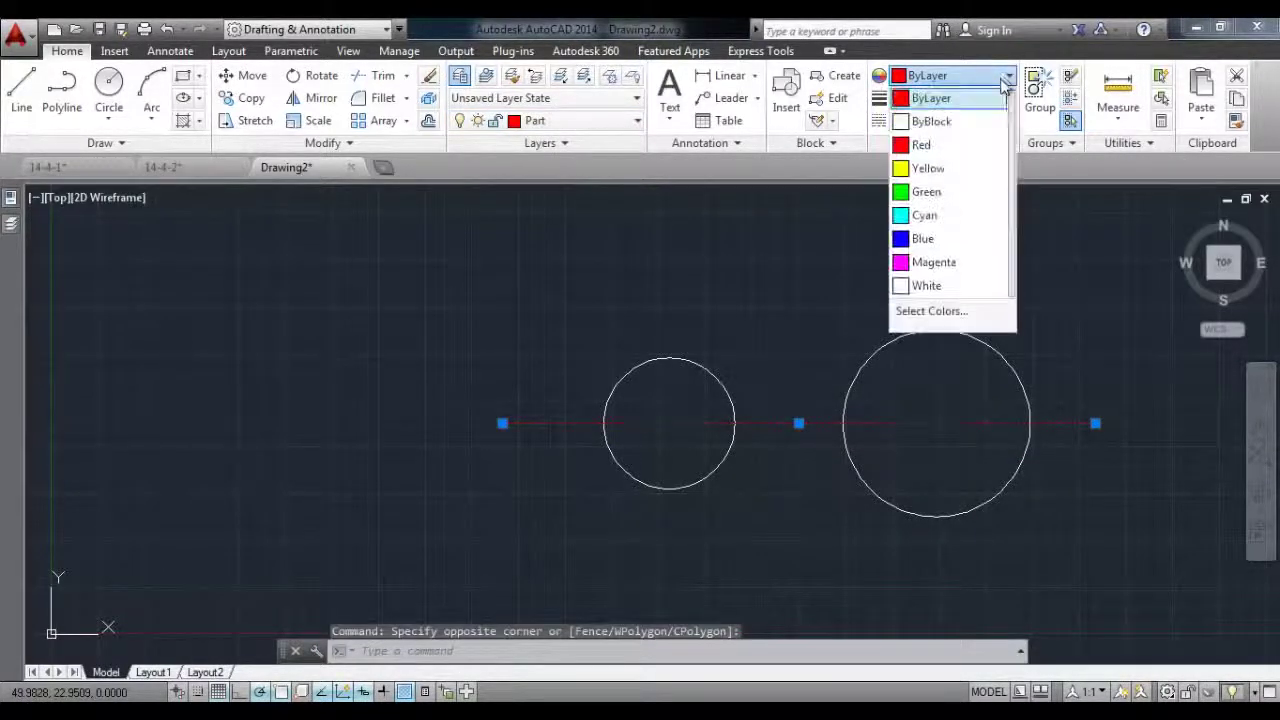
{"action": "left_click", "coordinate": [950, 192]}
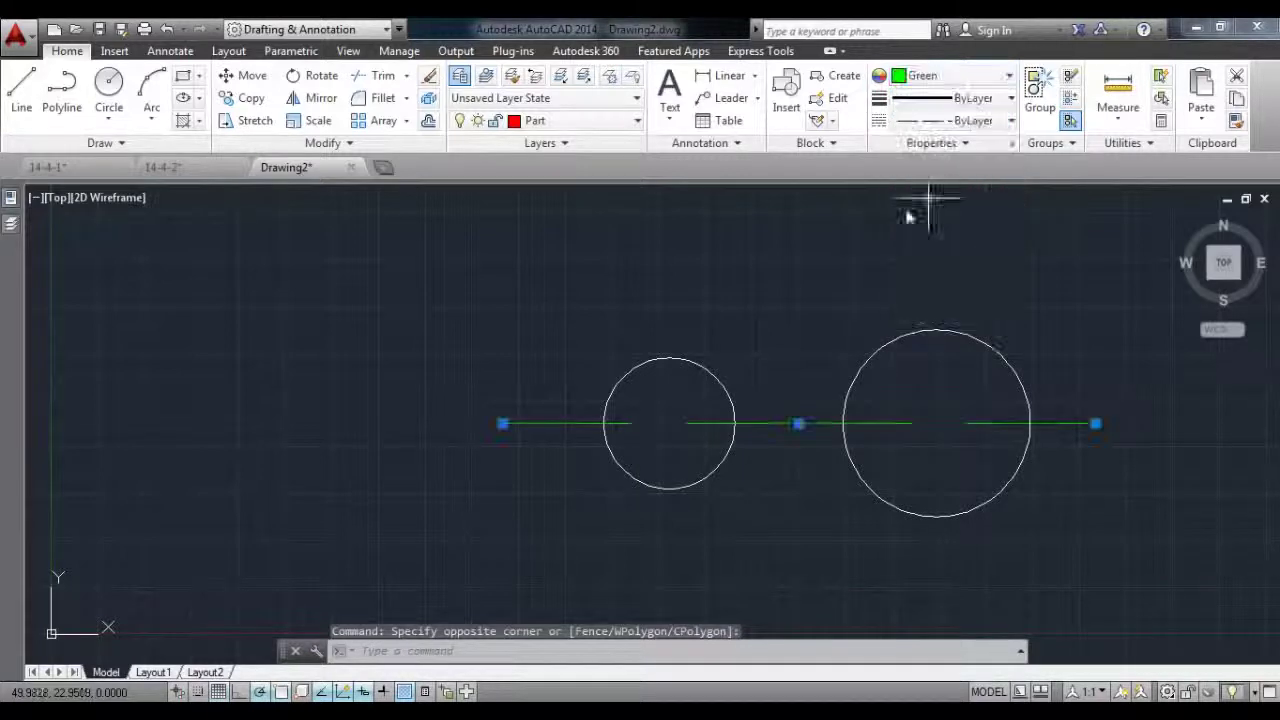
{"action": "key", "text": "Escape"}
{"action": "left_click", "coordinate": [679, 258]}
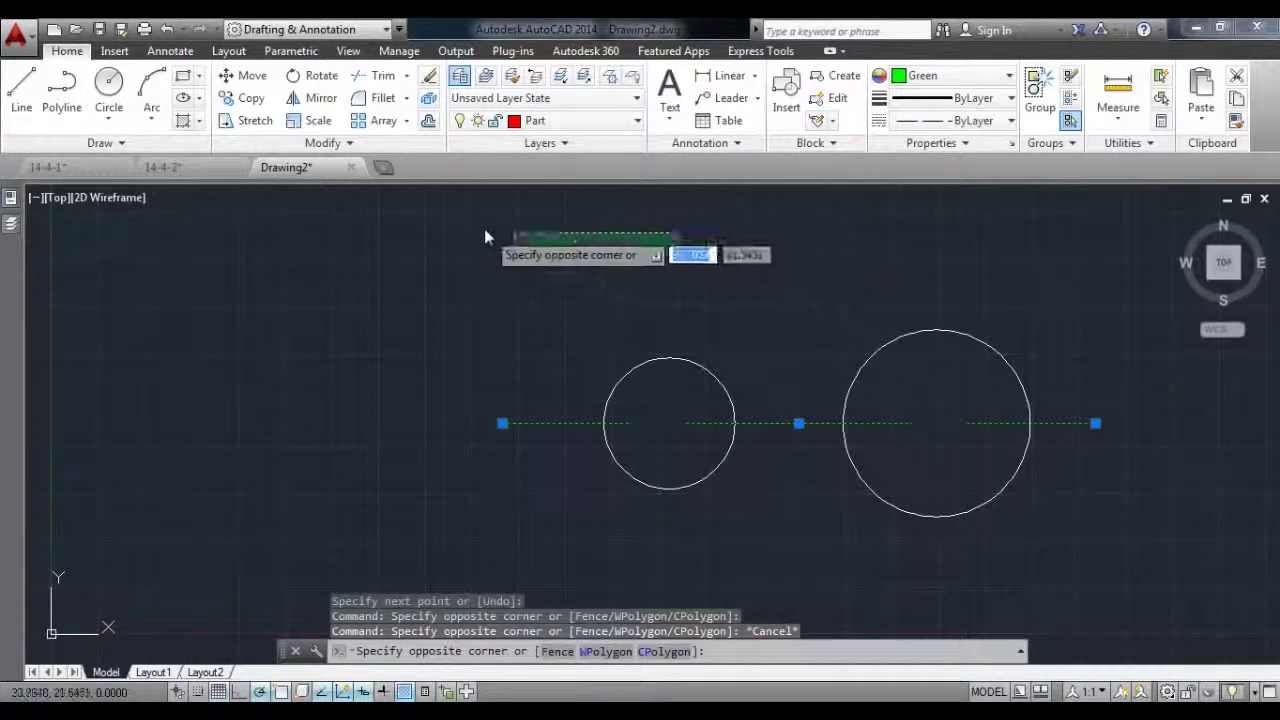
{"action": "left_click", "coordinate": [484, 228]}
{"action": "left_click", "coordinate": [1005, 76]}
{"action": "left_click", "coordinate": [732, 244]}
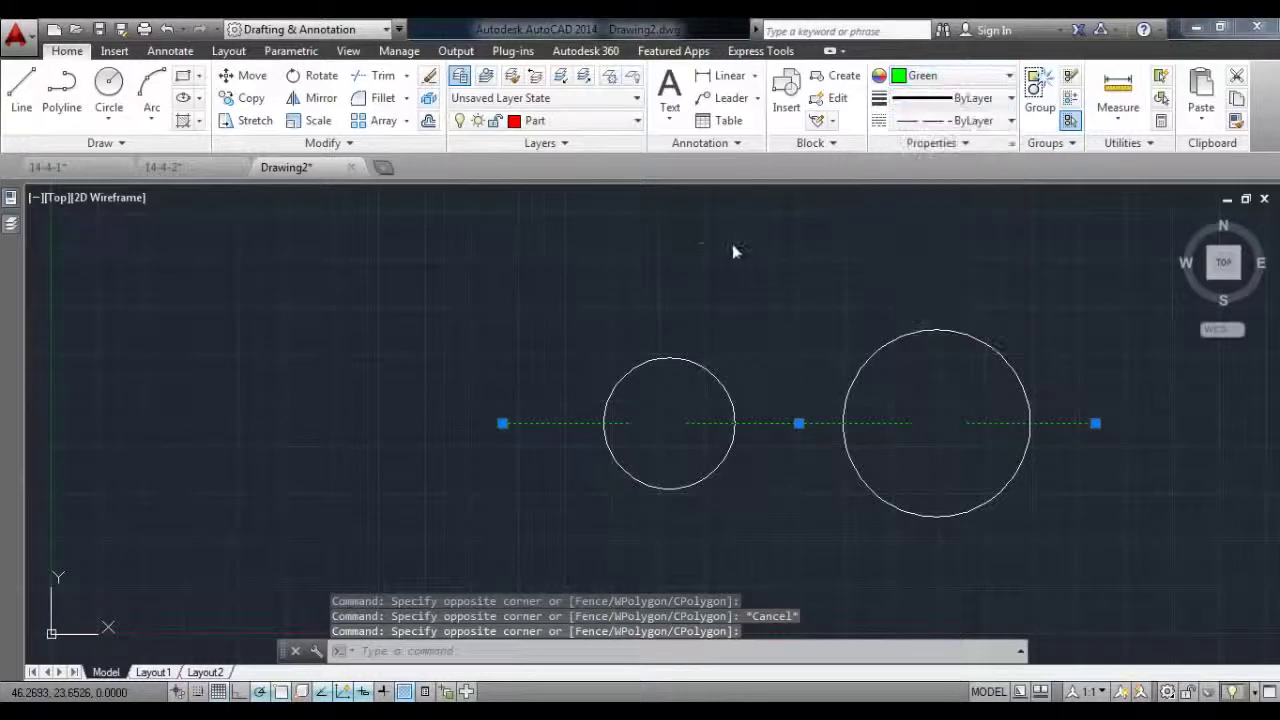
{"action": "left_click", "coordinate": [732, 244]}
{"action": "left_click", "coordinate": [759, 363]}
{"action": "key", "text": "Escape"}
{"action": "key", "text": "Escape"}
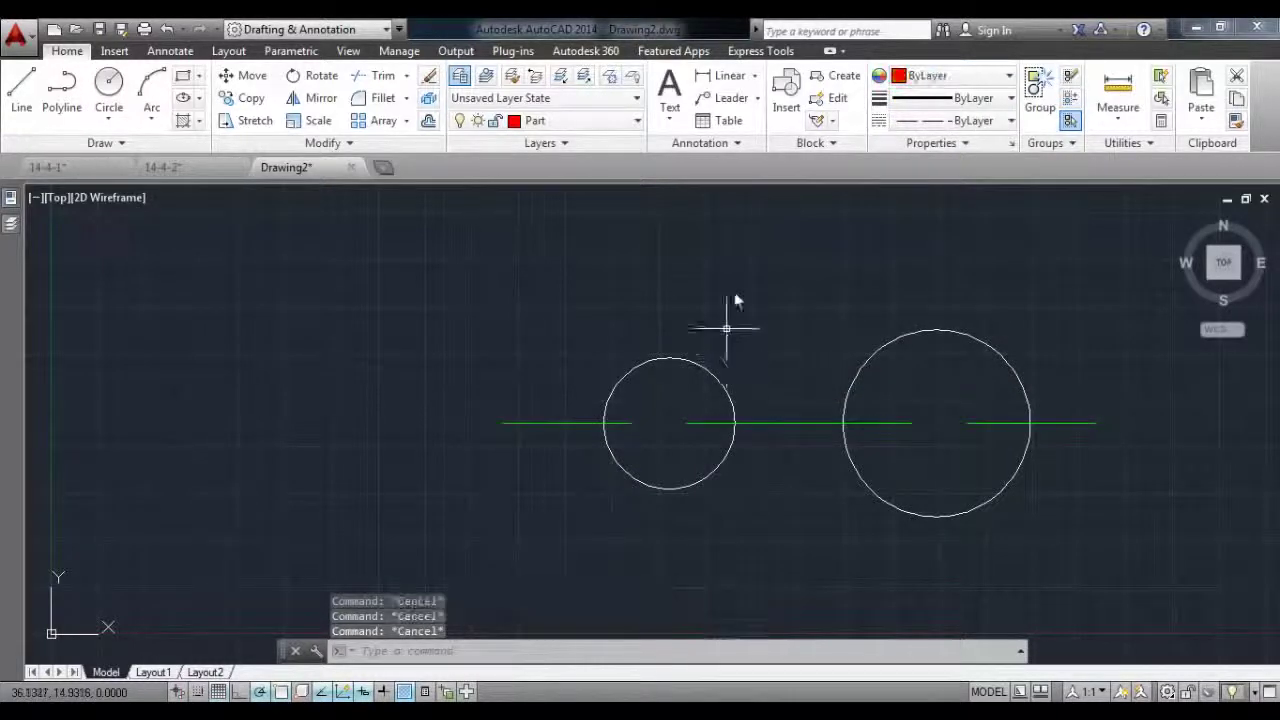
Draw a horizontal line on layer Part above both circles.
{"action": "left_click", "coordinate": [21, 88]}
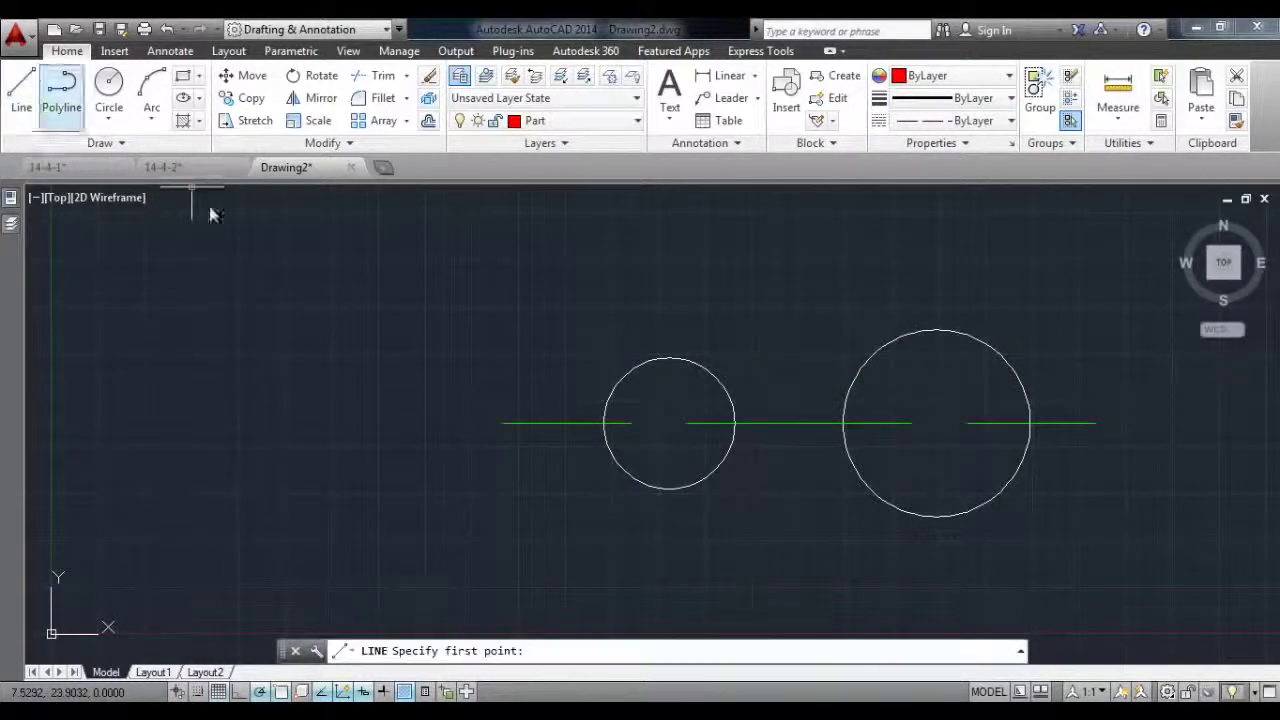
{"action": "left_click", "coordinate": [541, 277]}
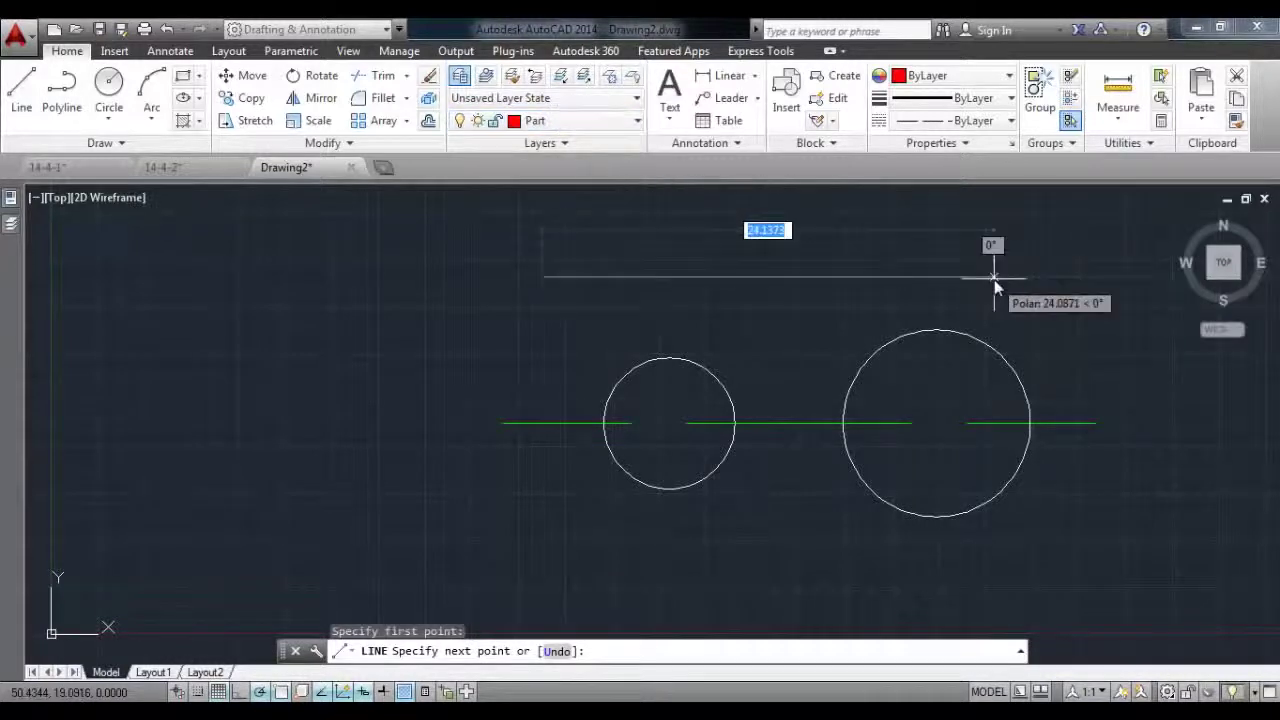
{"action": "left_click", "coordinate": [991, 277]}
{"action": "key", "text": "Escape"}
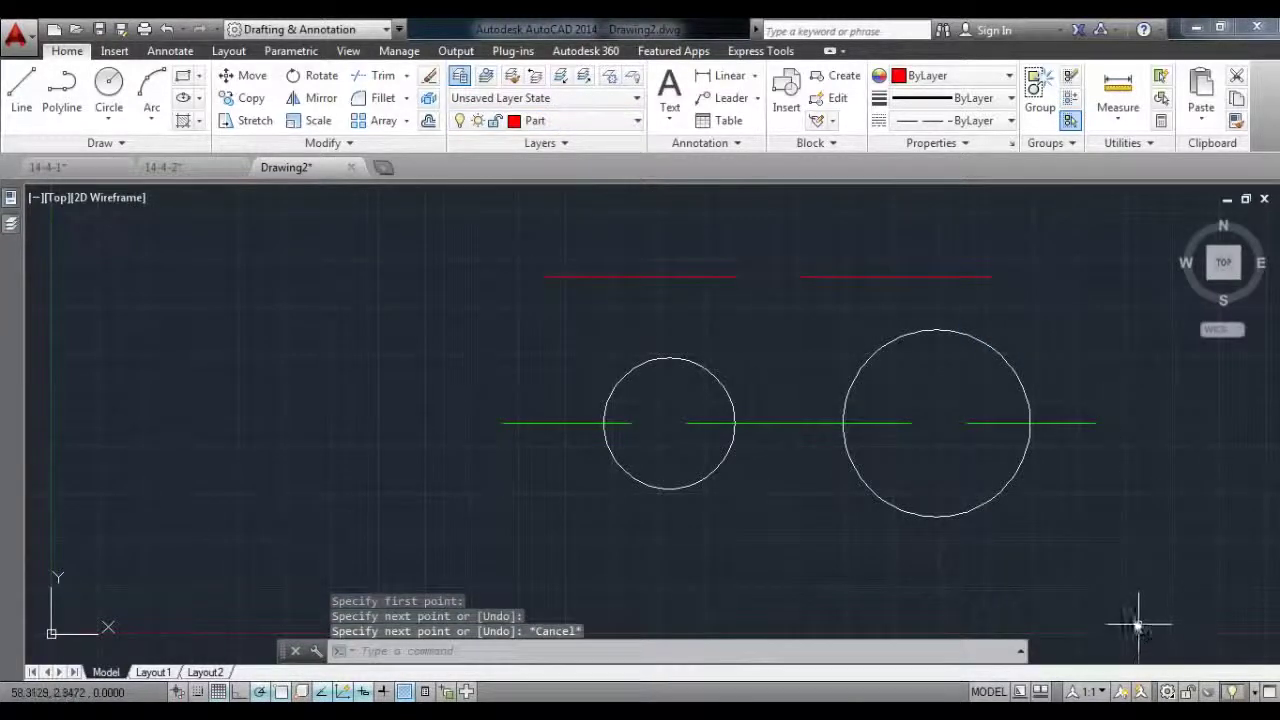
{"action": "left_click", "coordinate": [1067, 423]}
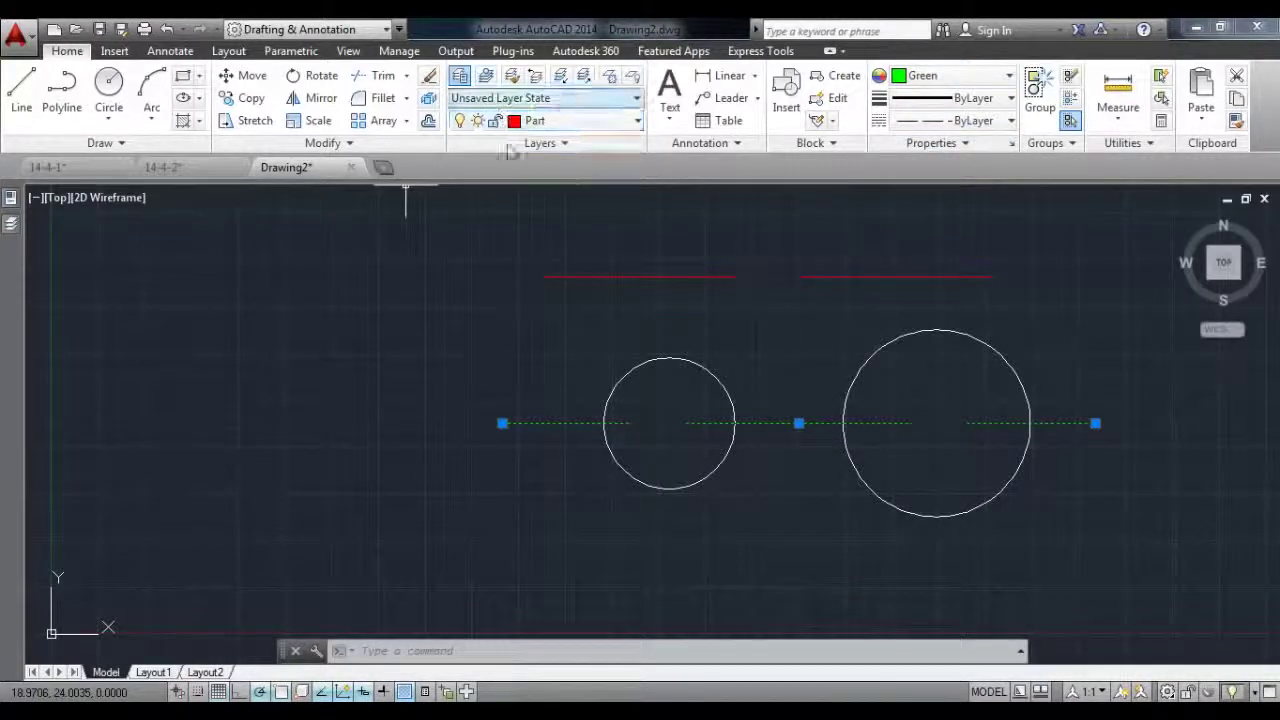
Erase the red line and green centre line, leaving two circles, and make Part the current layer.
{"action": "key", "text": "Escape"}
{"action": "left_click", "coordinate": [853, 255]}
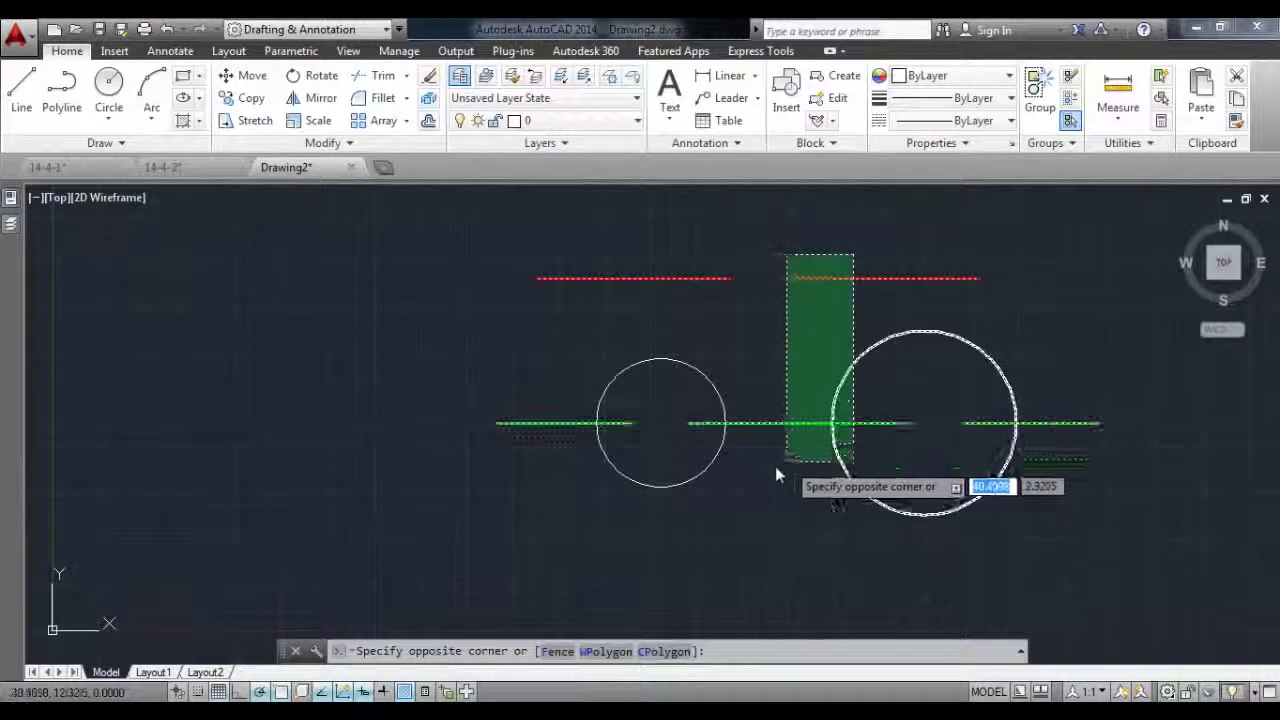
{"action": "left_click", "coordinate": [758, 298]}
{"action": "key", "text": "Delete"}
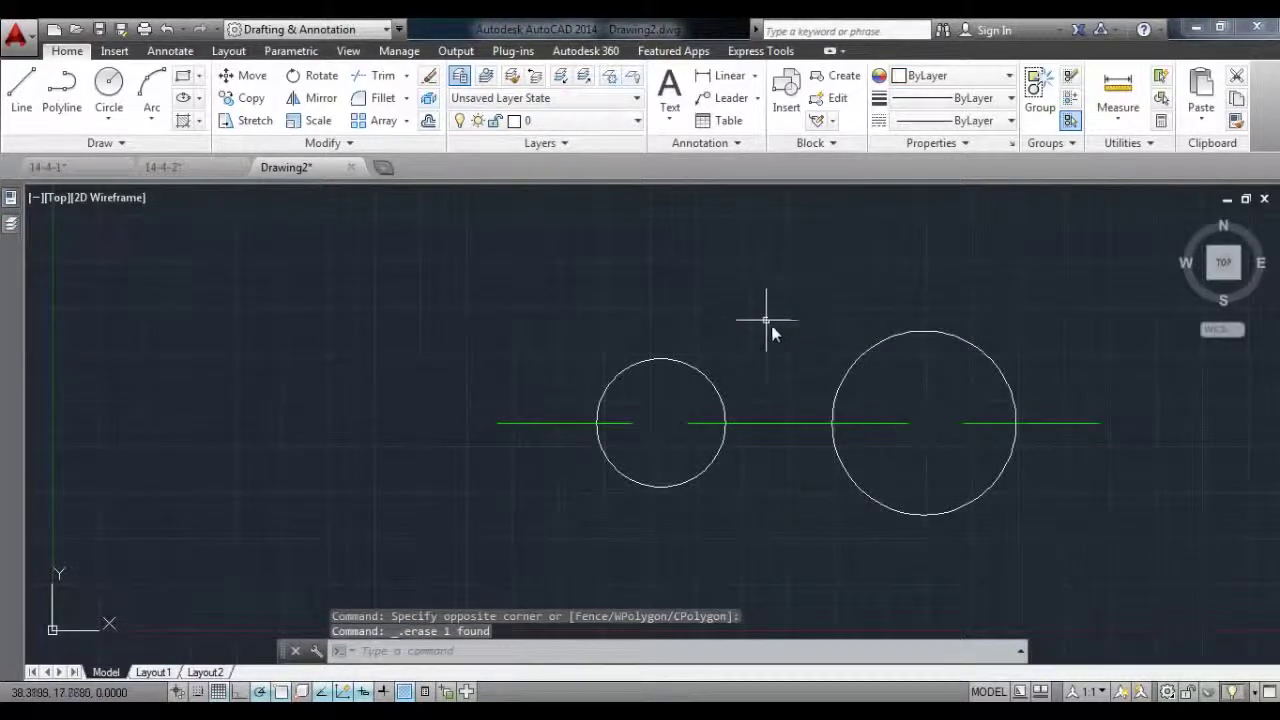
{"action": "left_click", "coordinate": [766, 320]}
{"action": "left_click", "coordinate": [763, 470]}
{"action": "key", "text": "Delete"}
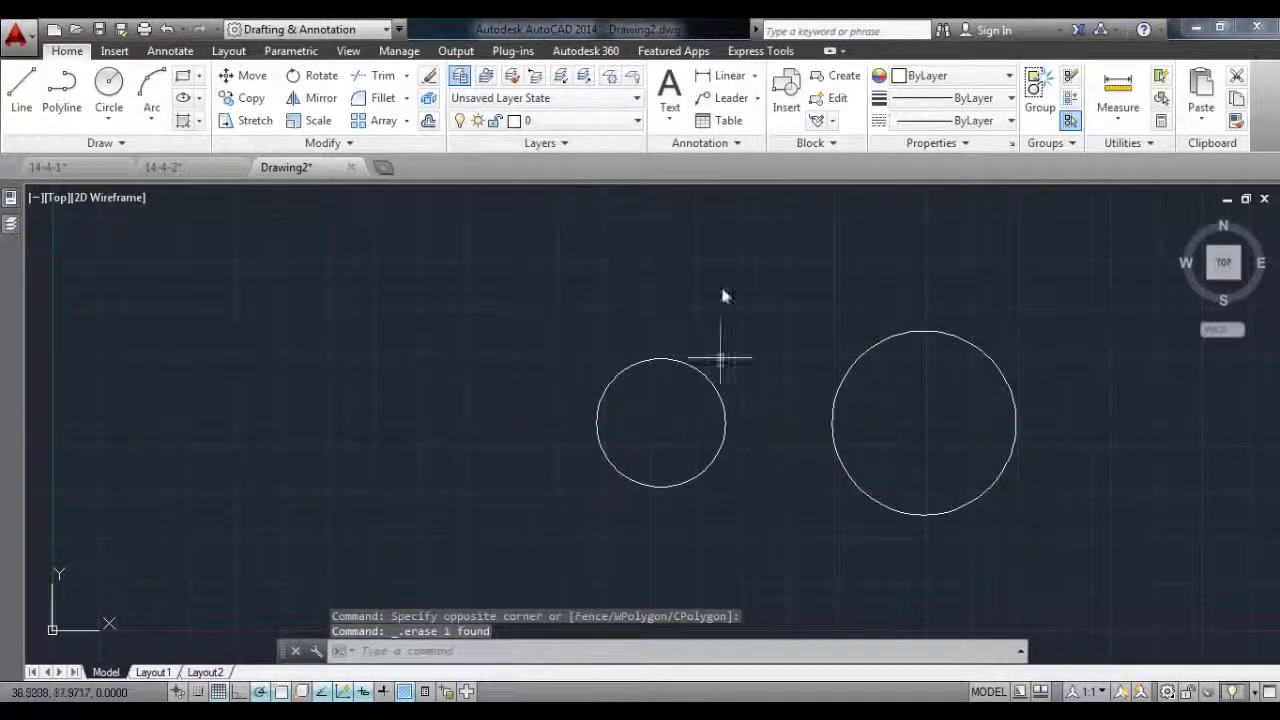
{"action": "left_click", "coordinate": [636, 120]}
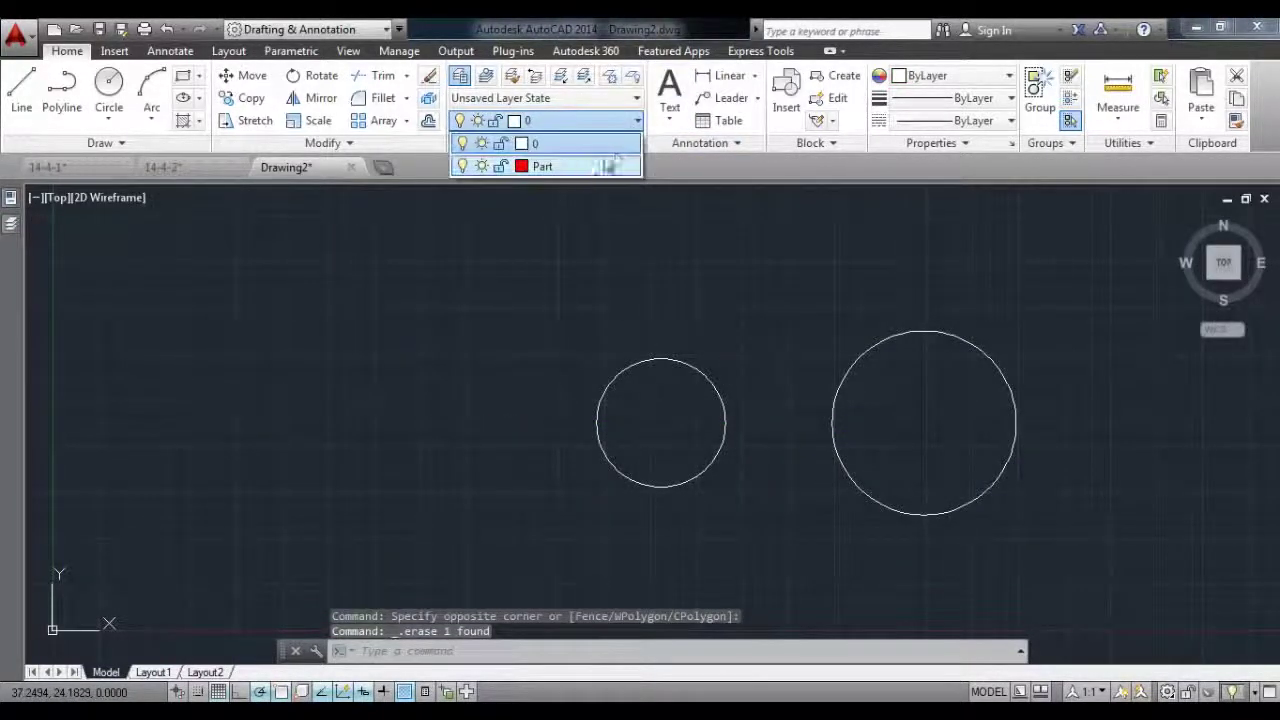
{"action": "left_click", "coordinate": [585, 166]}
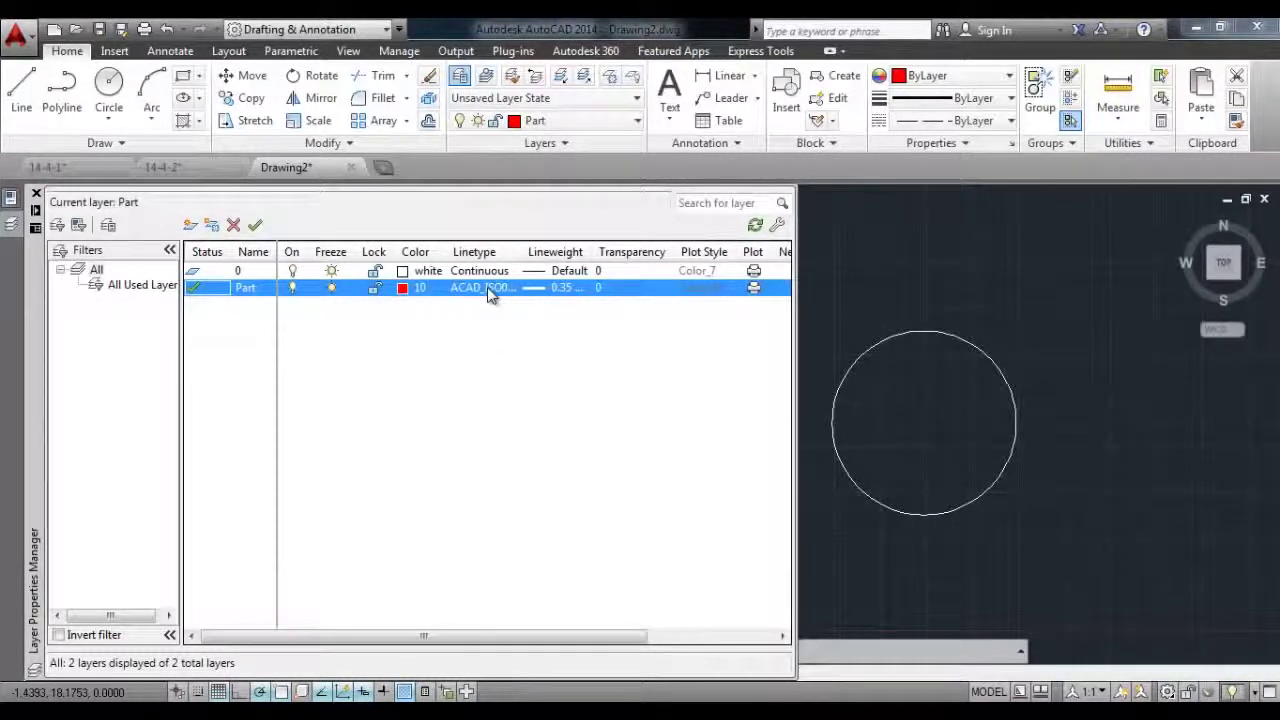
Give layer Part the ACAD_ISO04W100 linetype and start a line left of the small circle.
{"action": "left_click", "coordinate": [490, 290]}
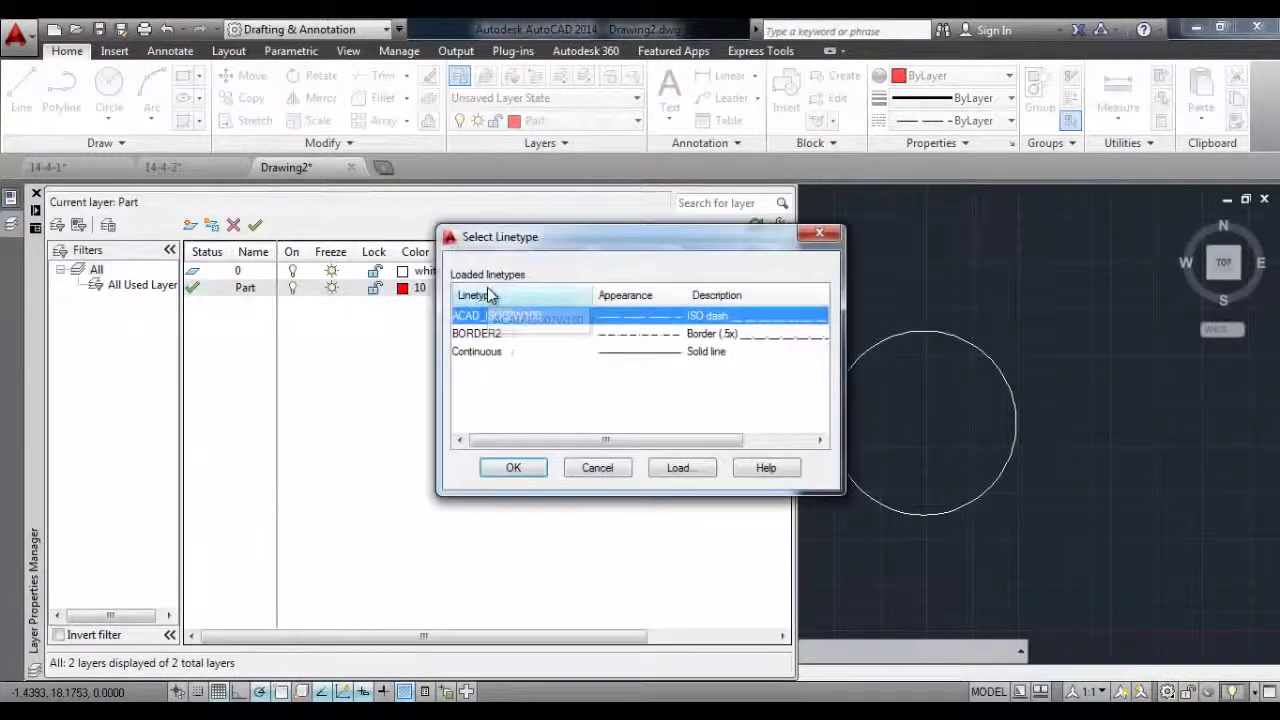
{"action": "left_click", "coordinate": [683, 467]}
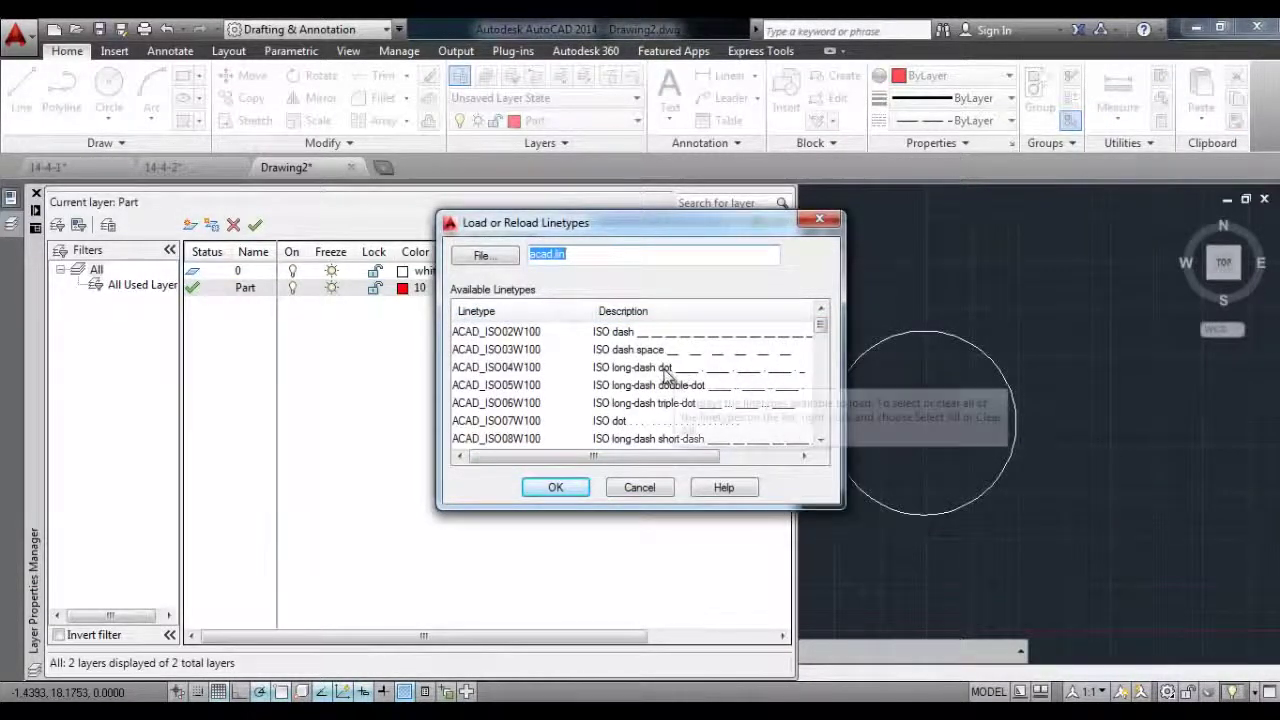
{"action": "left_click", "coordinate": [705, 368]}
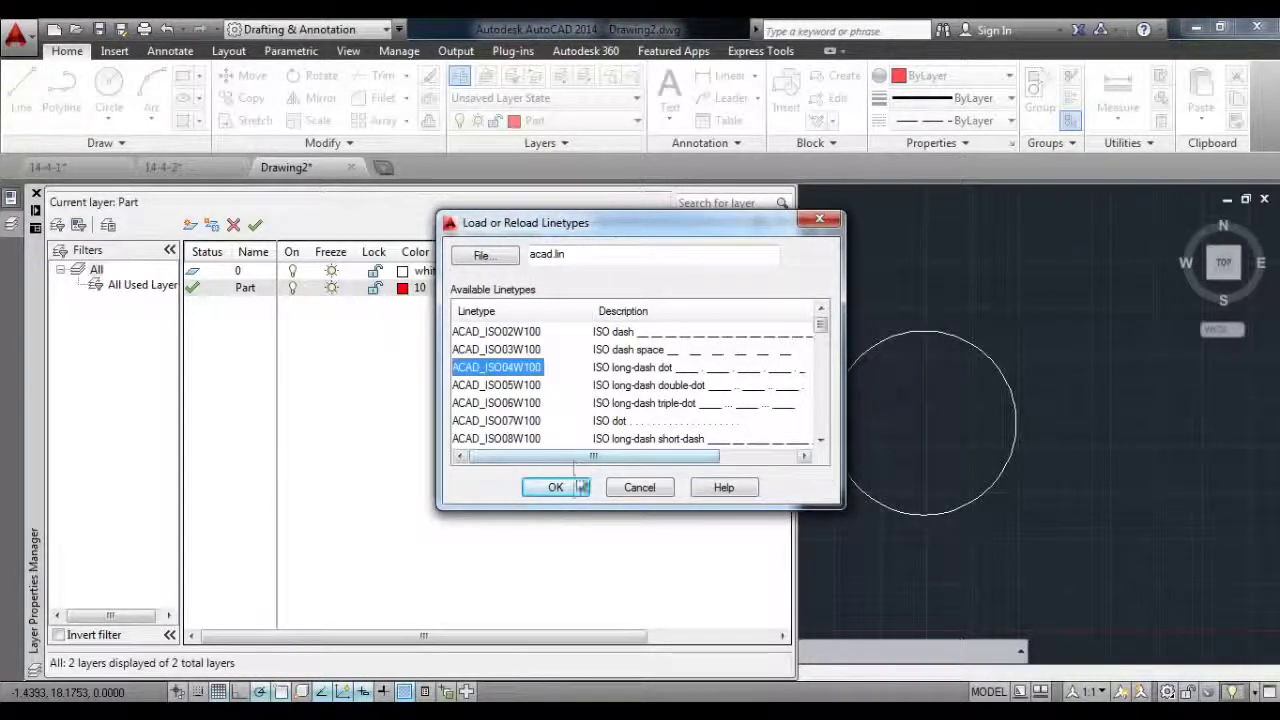
{"action": "left_click", "coordinate": [572, 488]}
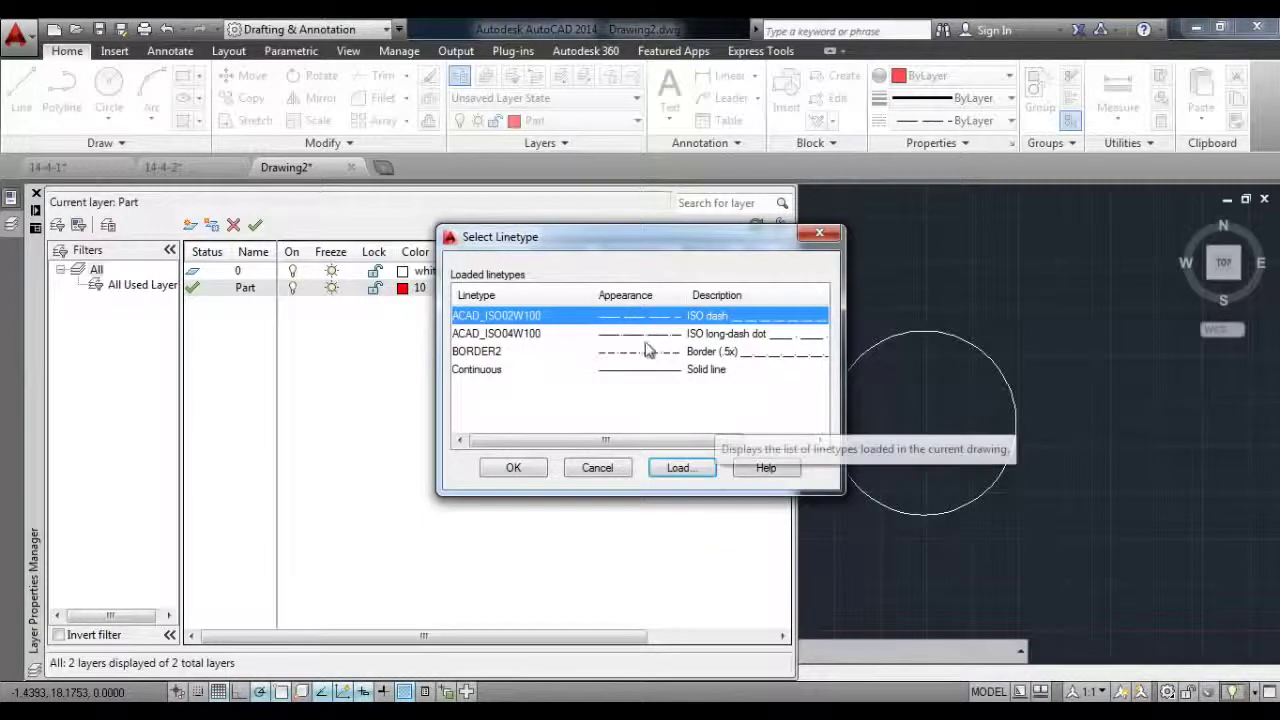
{"action": "left_click", "coordinate": [614, 337]}
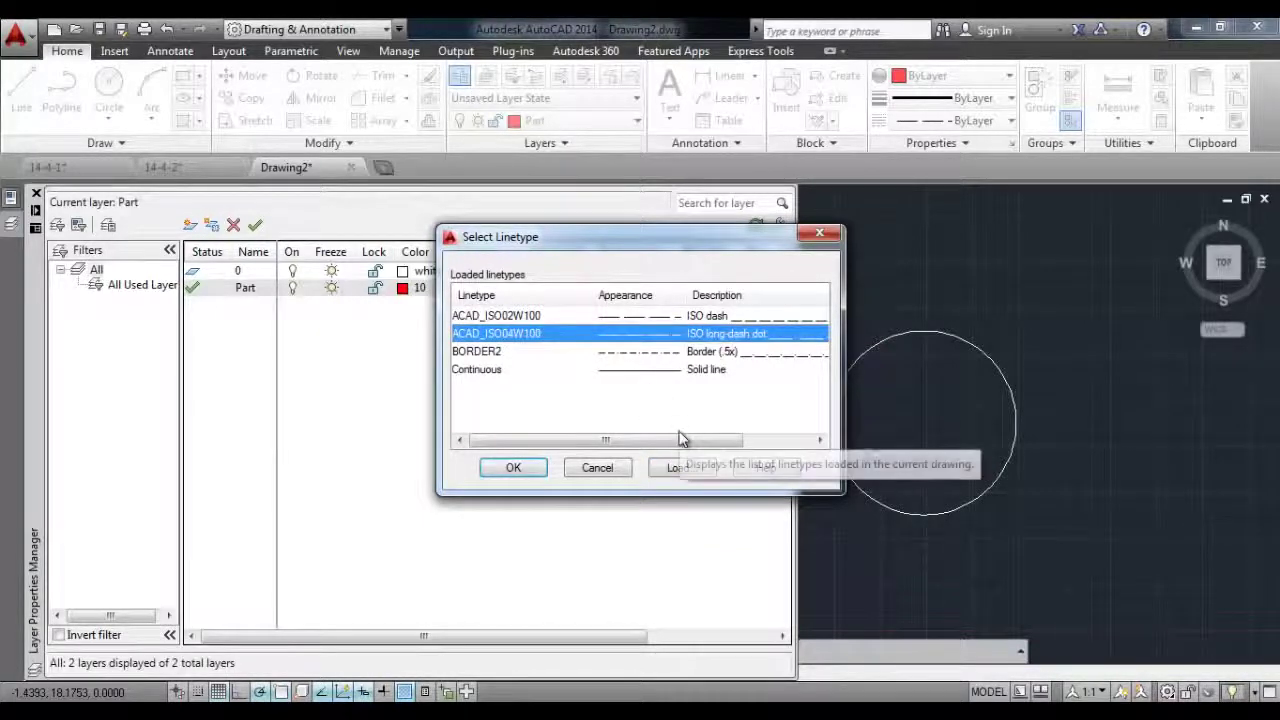
{"action": "left_click", "coordinate": [531, 472]}
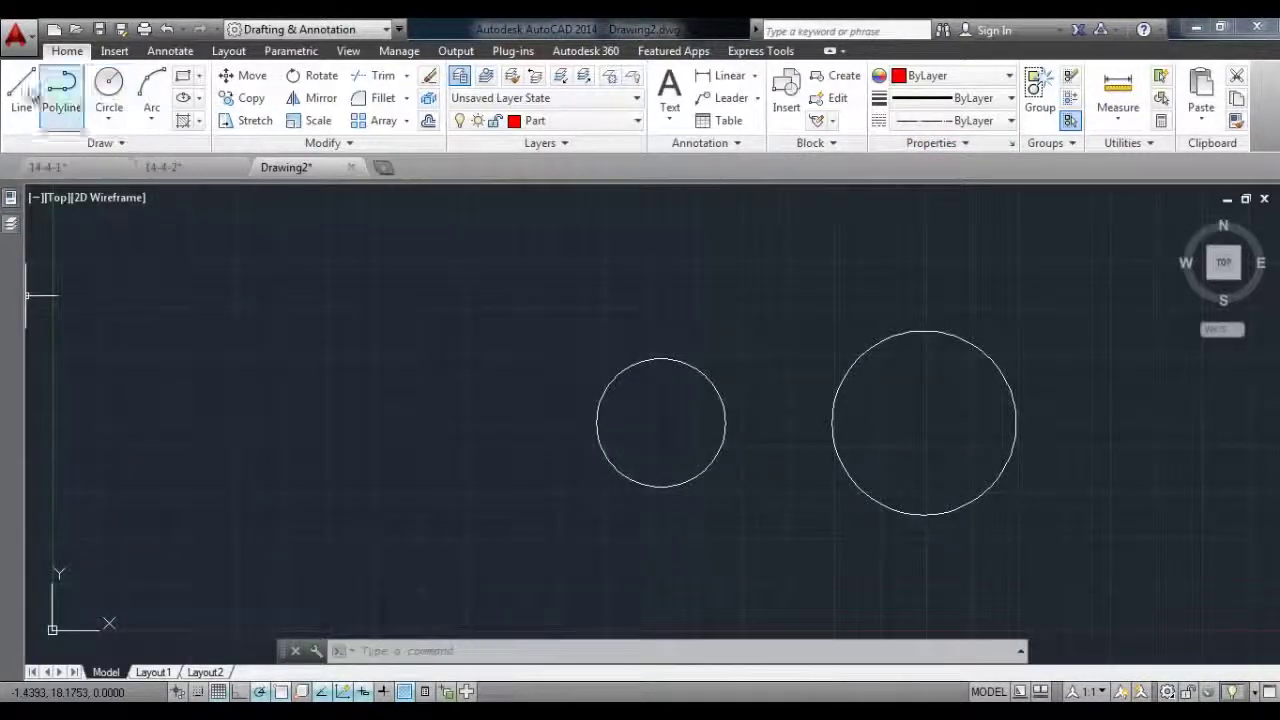
{"action": "left_click", "coordinate": [21, 90]}
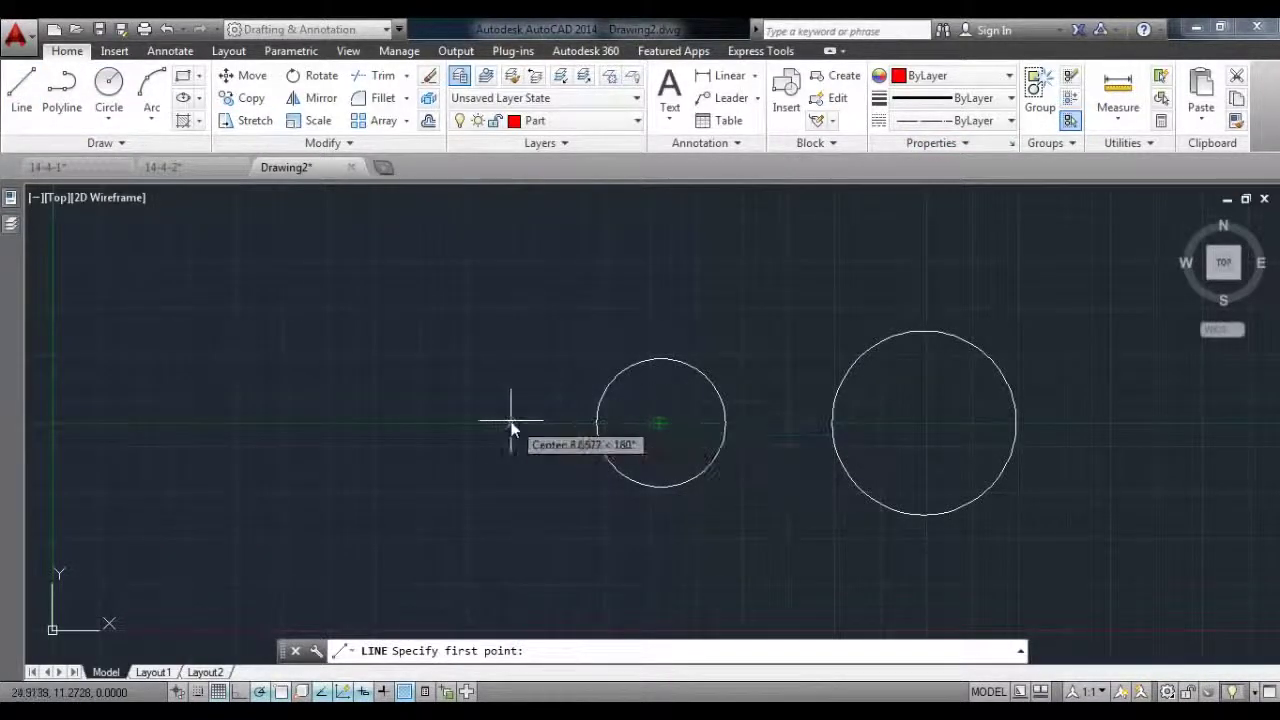
{"action": "left_click", "coordinate": [511, 423]}
End the horizontal line beyond the large circle, passing through both circle centres.
{"action": "left_click", "coordinate": [1088, 423]}
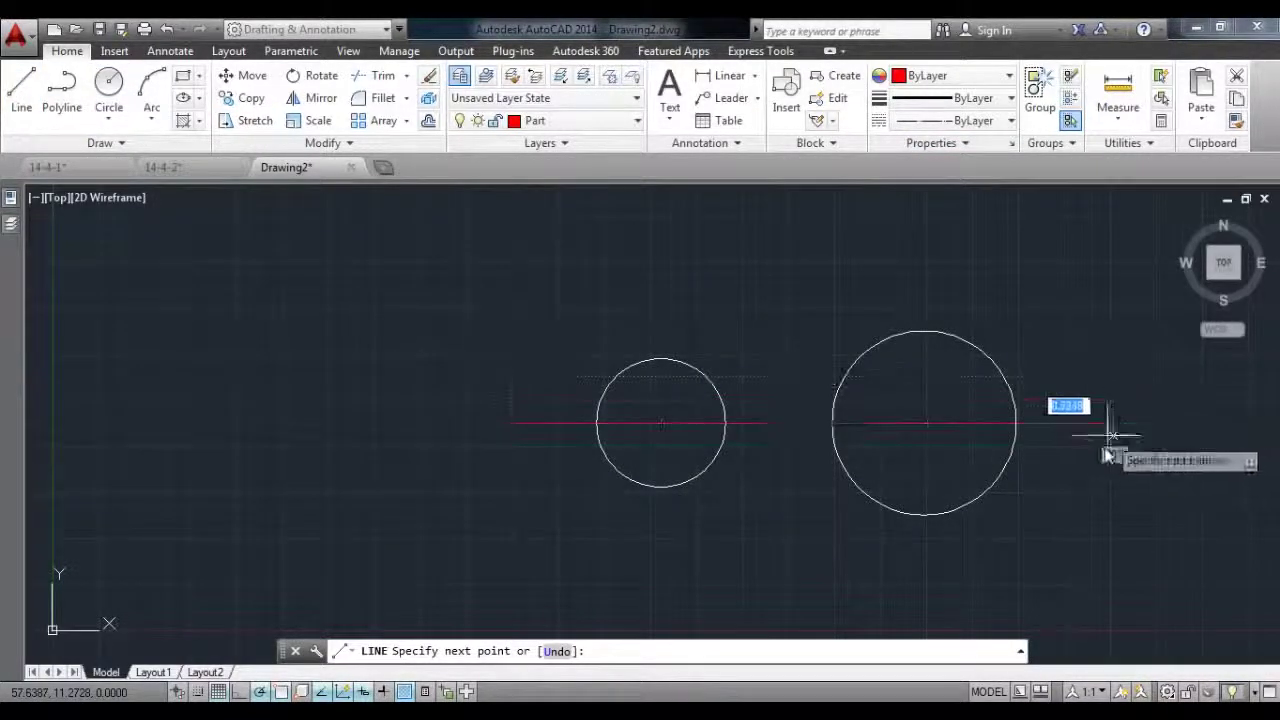
{"action": "right_click", "coordinate": [1093, 494]}
{"action": "left_click", "coordinate": [1138, 280]}
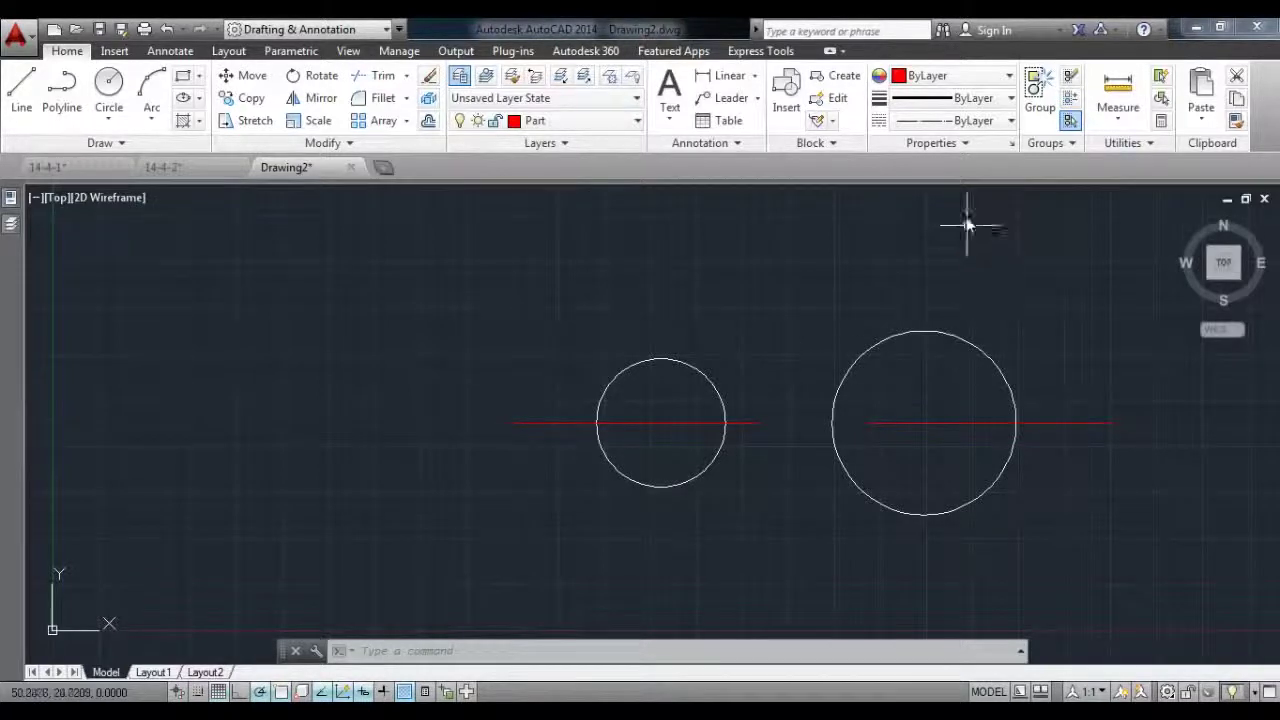
Lower the global linetype scale factor in Linetype Manager so the centre line shows dashes.
{"action": "left_click", "coordinate": [1012, 121]}
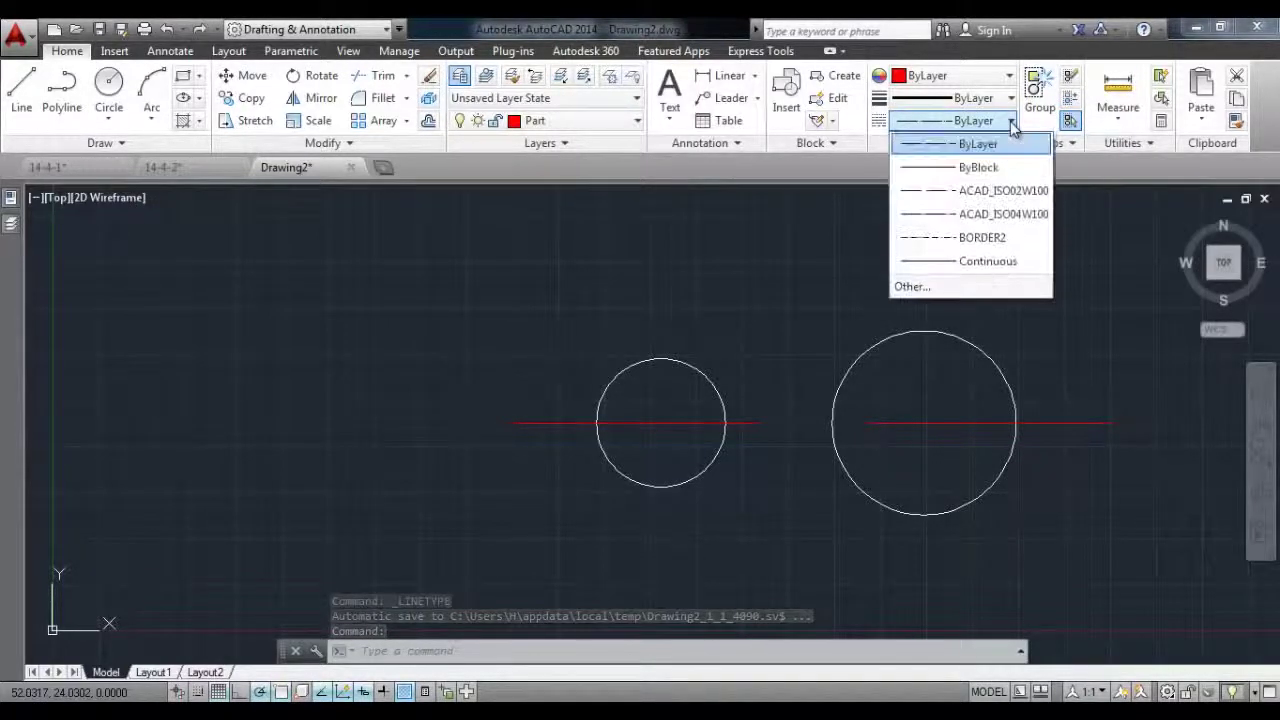
{"action": "left_click", "coordinate": [918, 287]}
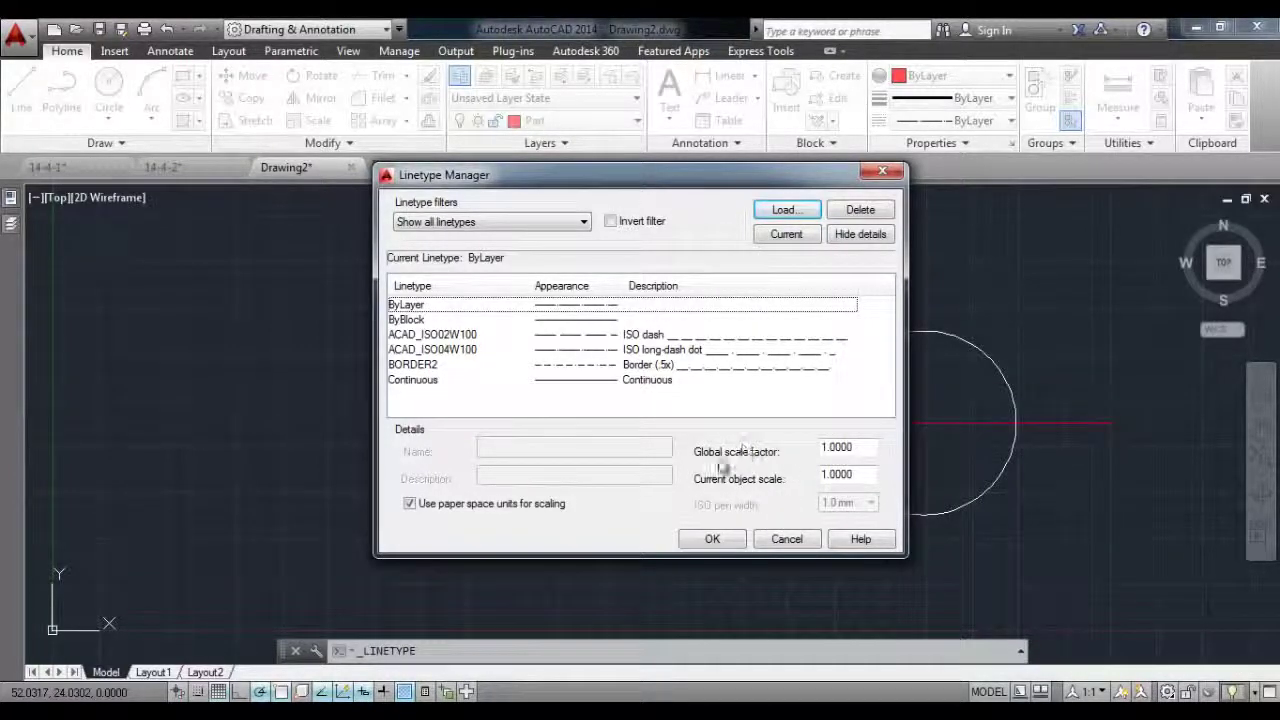
{"action": "double_click", "coordinate": [828, 450]}
{"action": "type", "text": ".10000"}
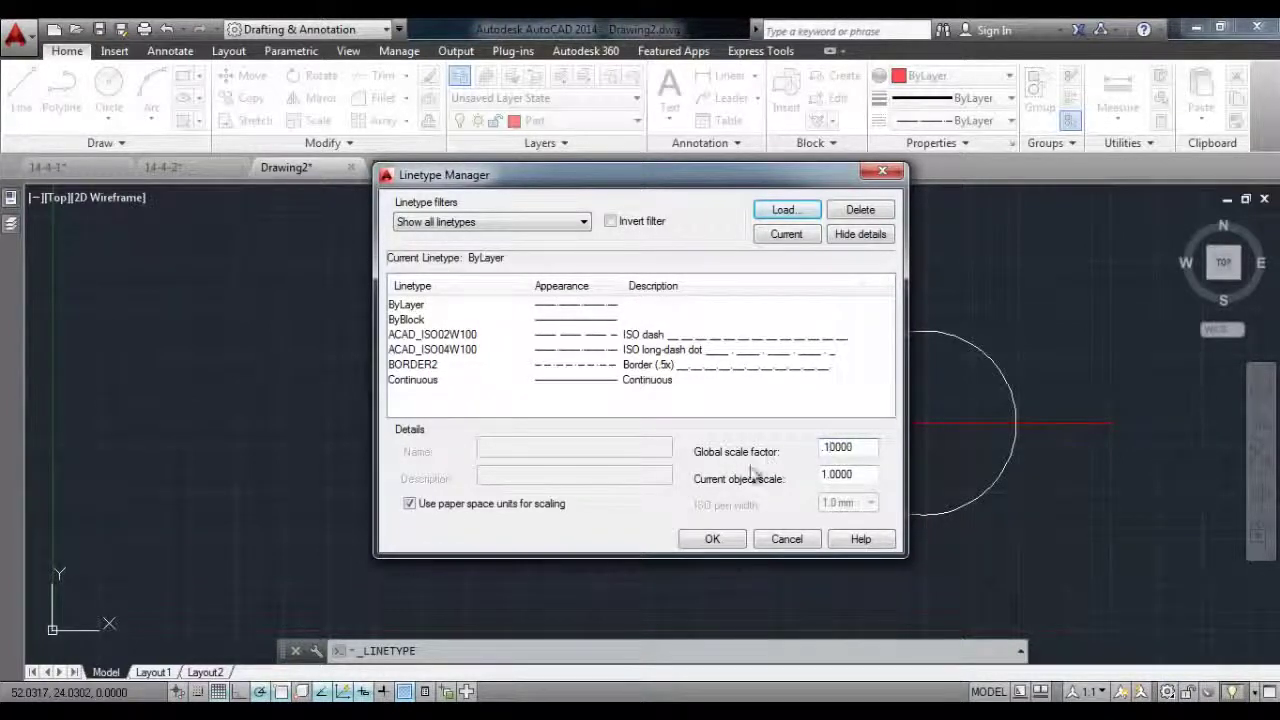
{"action": "mouse_move", "coordinate": [757, 182]}
{"action": "left_mouse_down"}
{"action": "mouse_move", "coordinate": [277, 235]}
{"action": "mouse_move", "coordinate": [423, 45]}
{"action": "mouse_move", "coordinate": [530, 90]}
{"action": "left_mouse_up"}
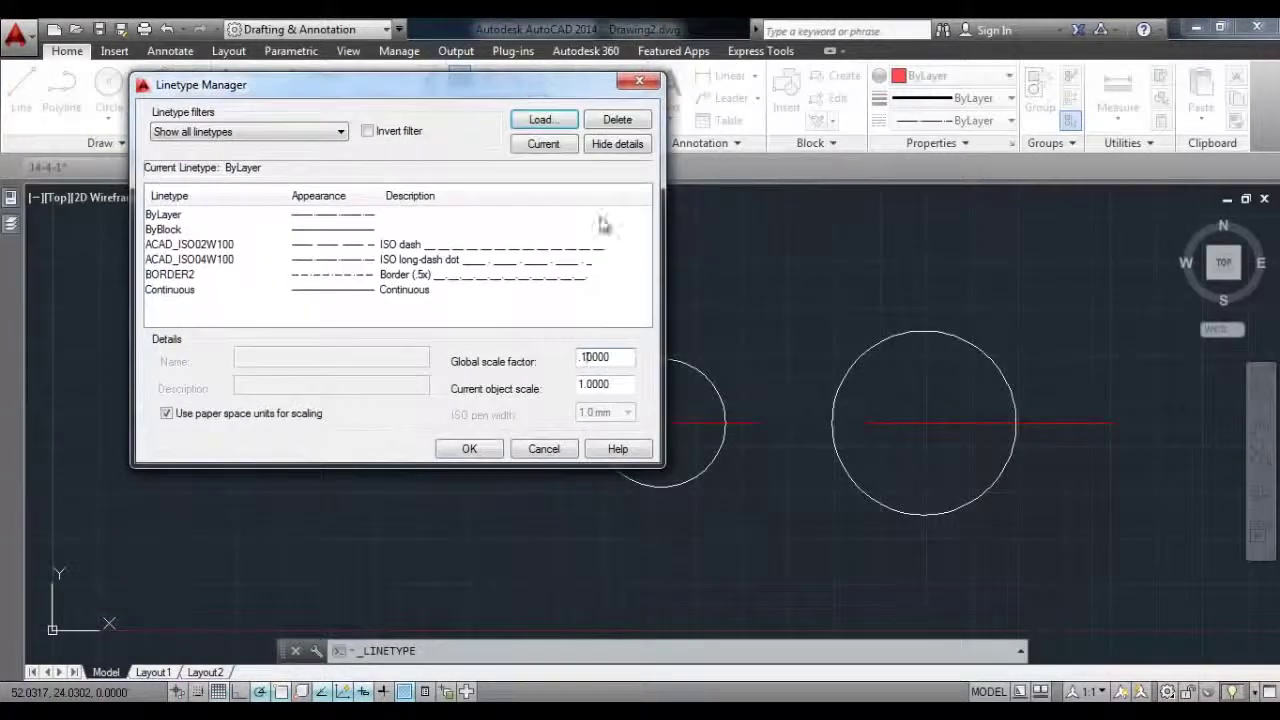
{"action": "left_click", "coordinate": [477, 456]}
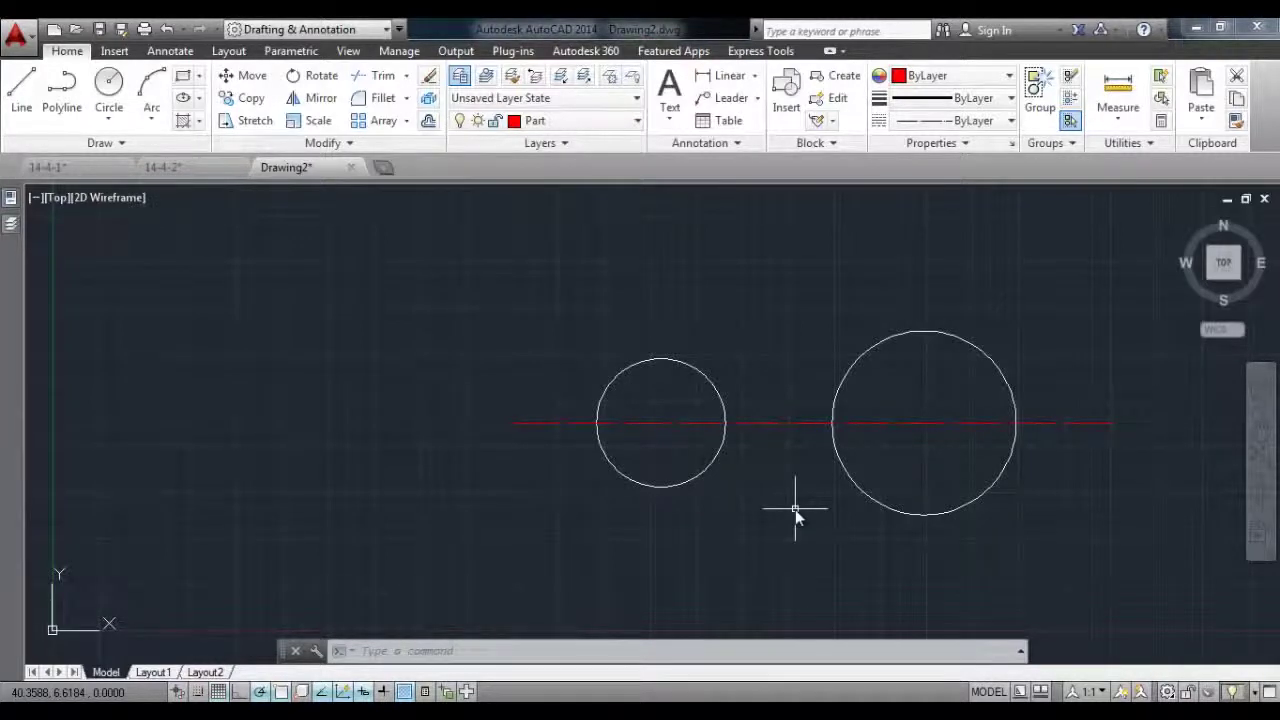
On the 14-4-1 site plan, make v-bldg current by picking a building outline.
{"action": "left_click", "coordinate": [98, 168]}
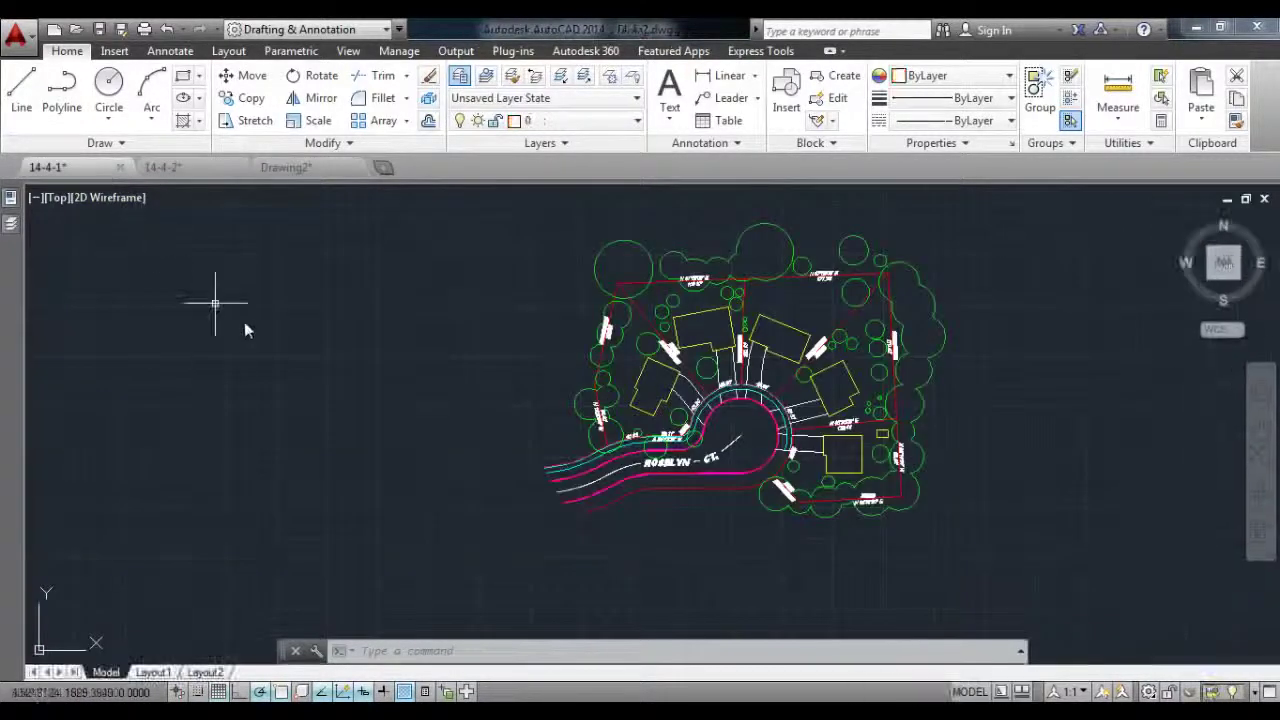
{"action": "scroll", "coordinate": [714, 474], "scroll_direction": "up", "scroll_amount": 2}
{"action": "scroll", "coordinate": [730, 400], "scroll_direction": "up", "scroll_amount": 2}
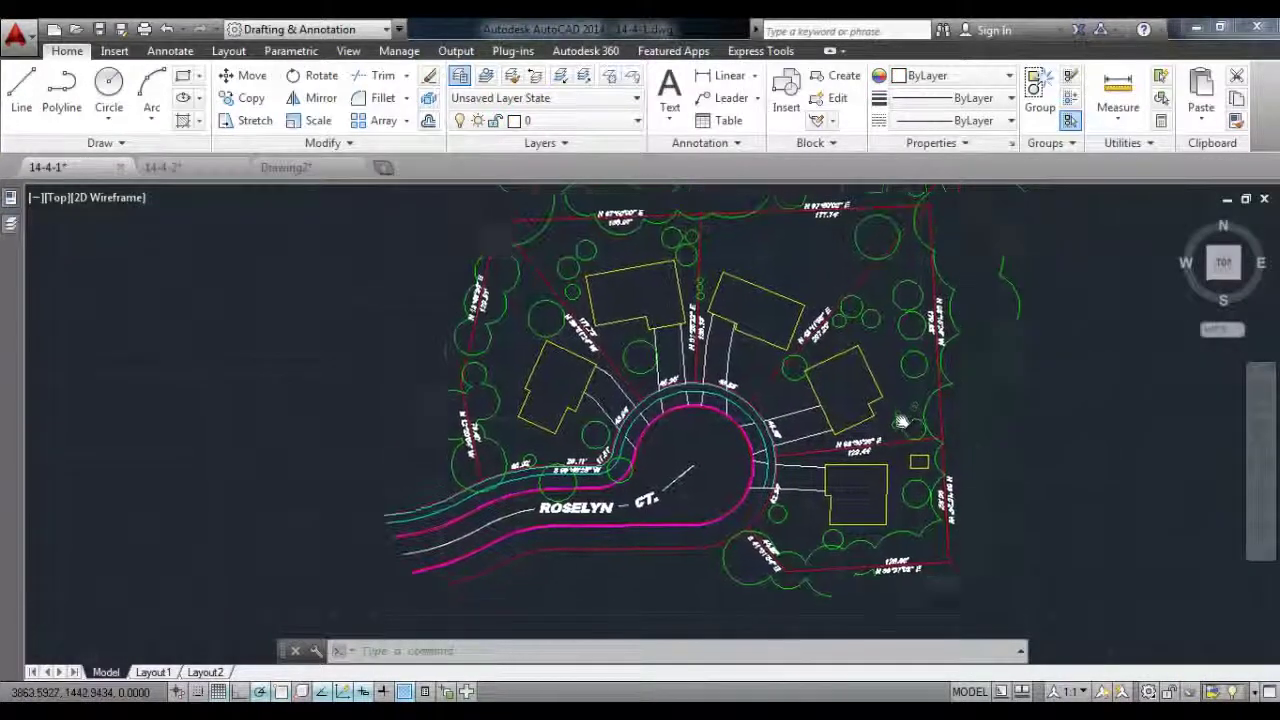
{"action": "scroll", "coordinate": [740, 330], "scroll_direction": "up", "scroll_amount": 2}
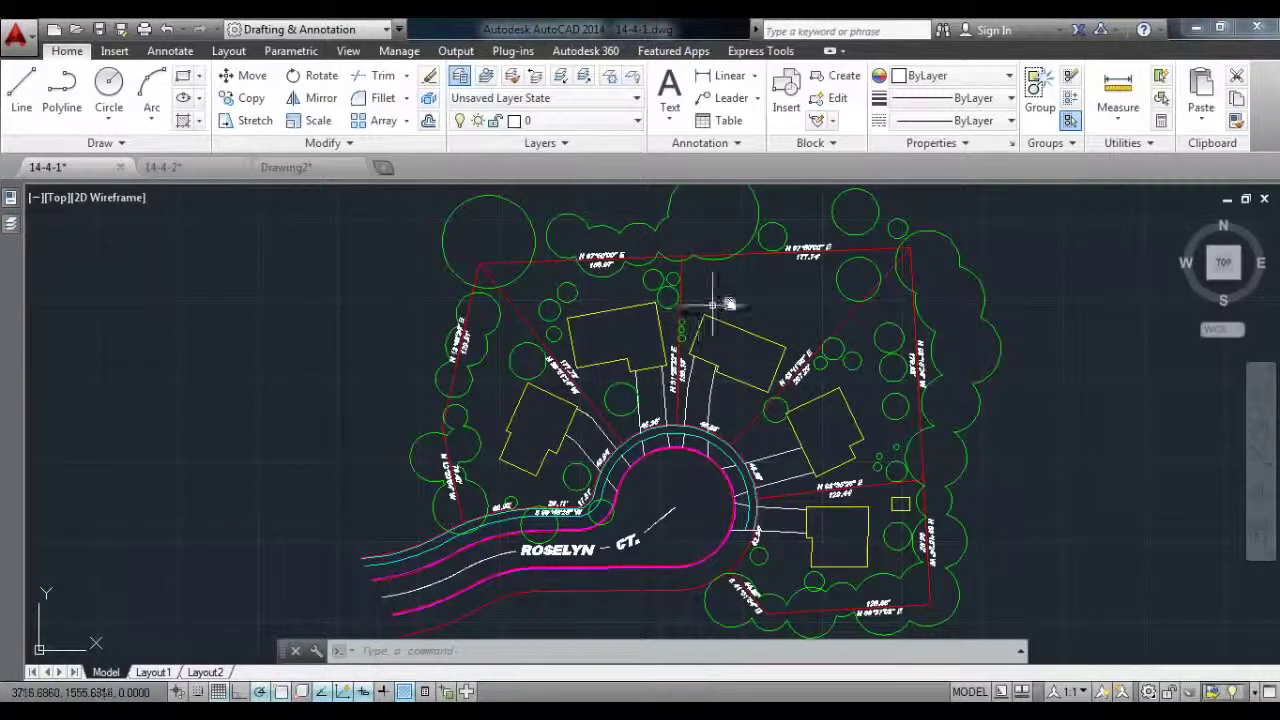
{"action": "left_click", "coordinate": [676, 207]}
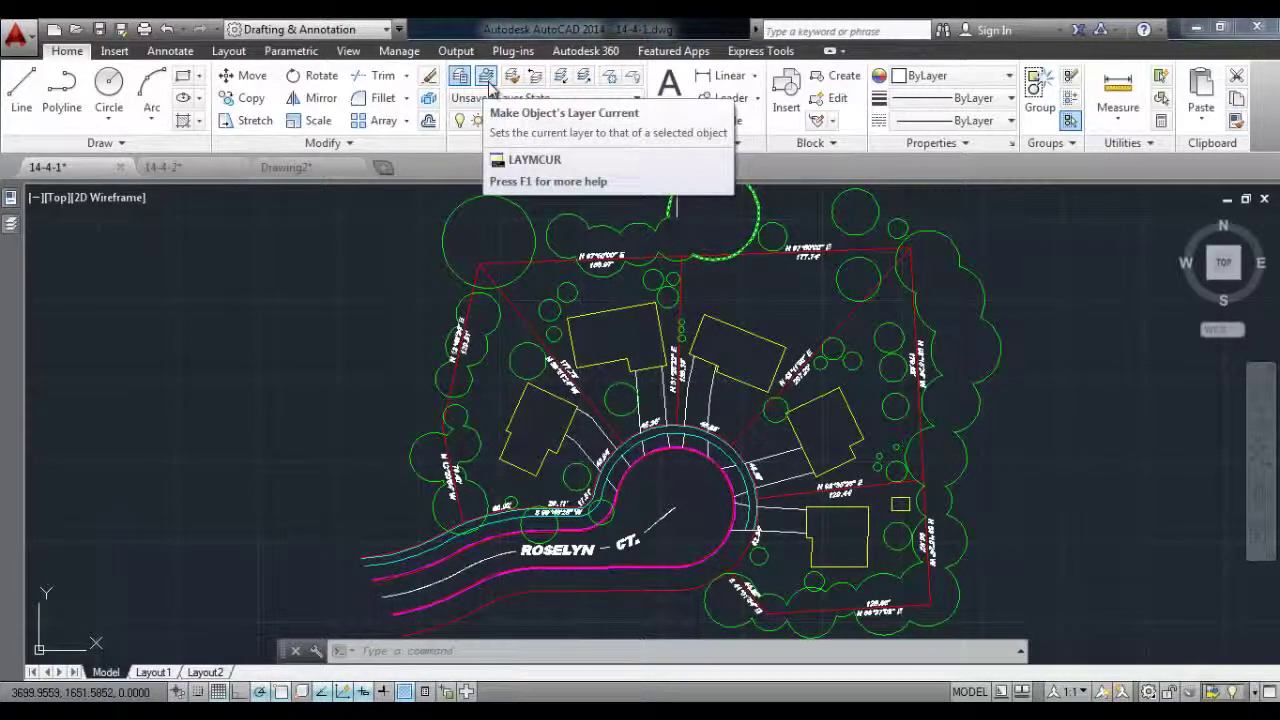
{"action": "left_click", "coordinate": [488, 80]}
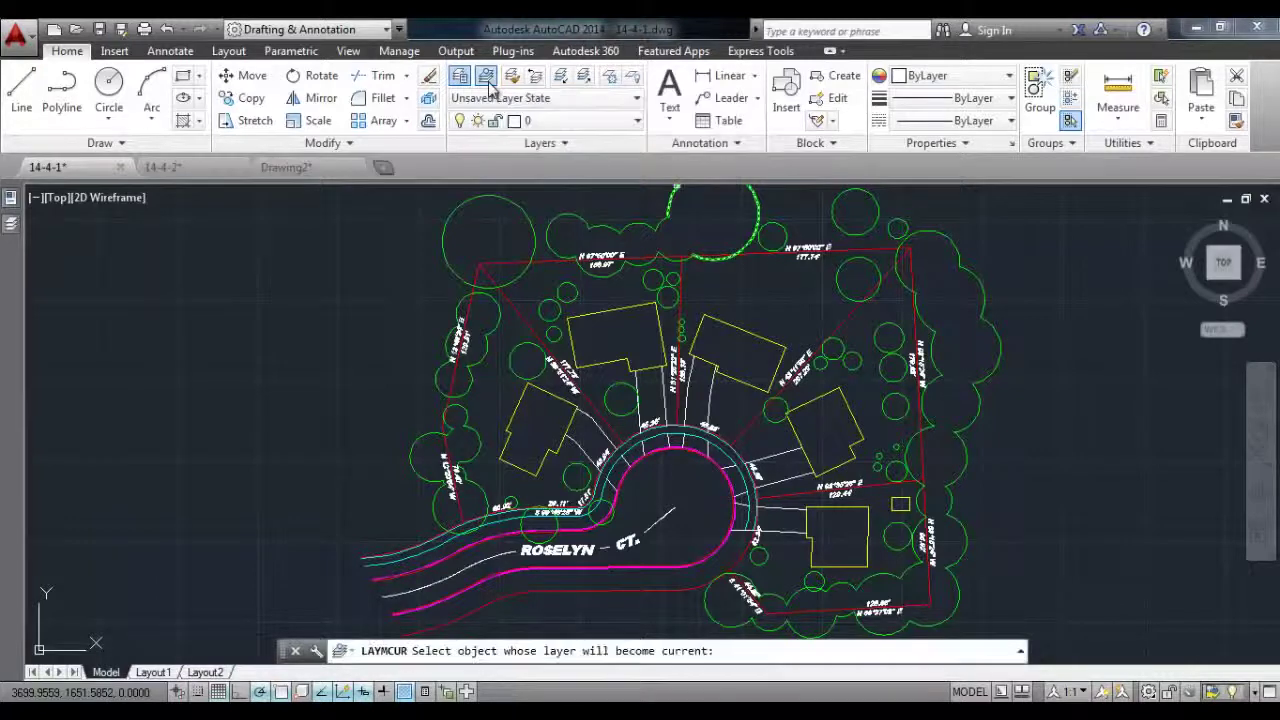
{"action": "left_click", "coordinate": [627, 310]}
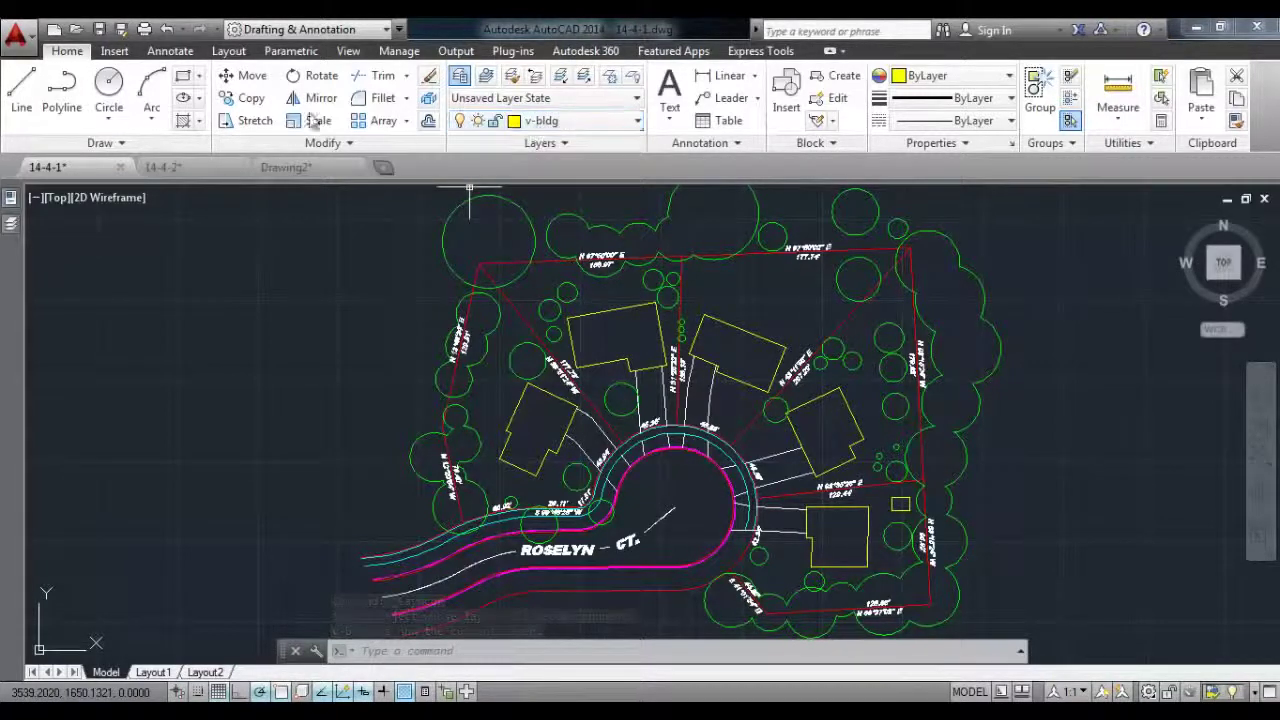
{"action": "left_click", "coordinate": [109, 85]}
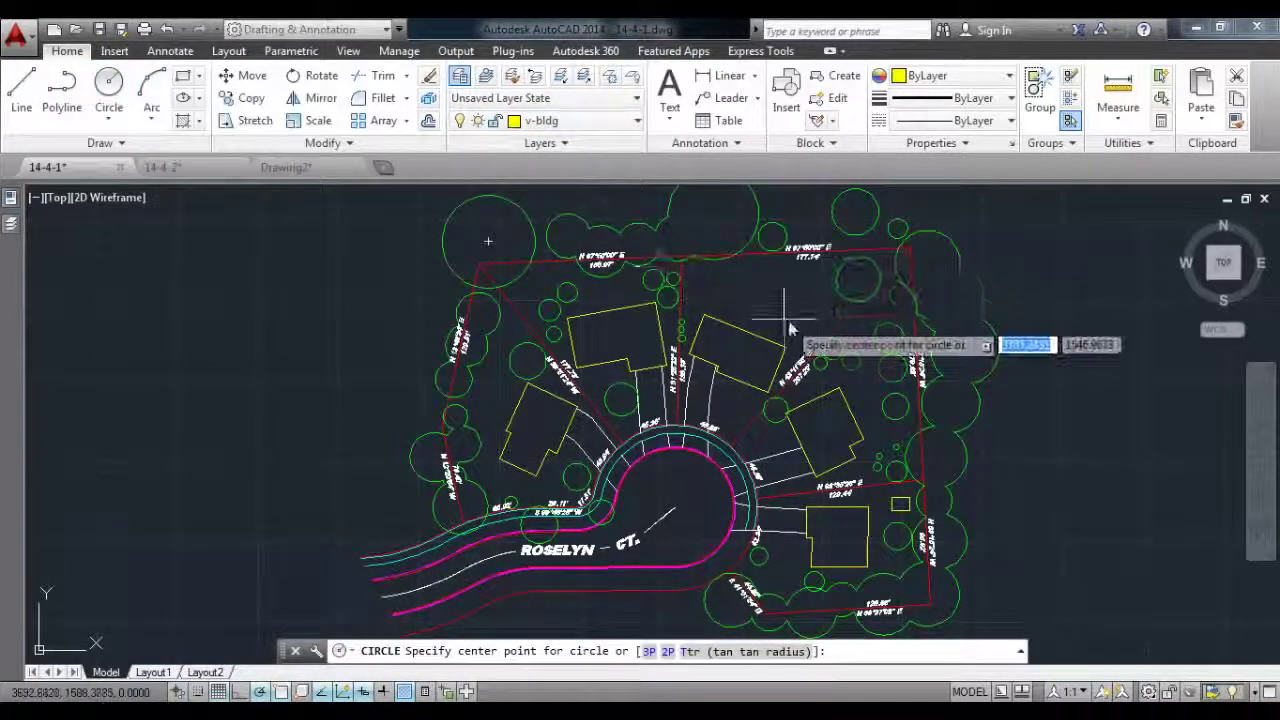
{"action": "left_click", "coordinate": [775, 318]}
{"action": "left_click", "coordinate": [790, 318]}
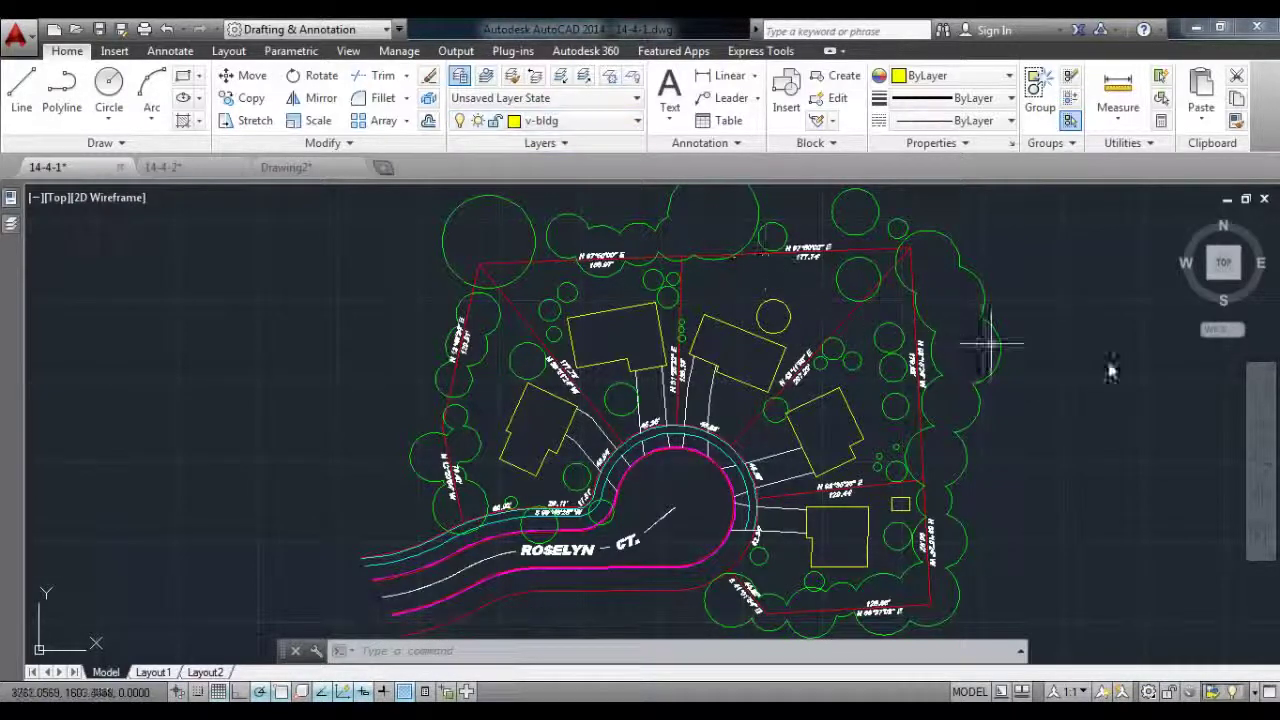
{"action": "left_click", "coordinate": [800, 265]}
{"action": "left_click", "coordinate": [760, 307]}
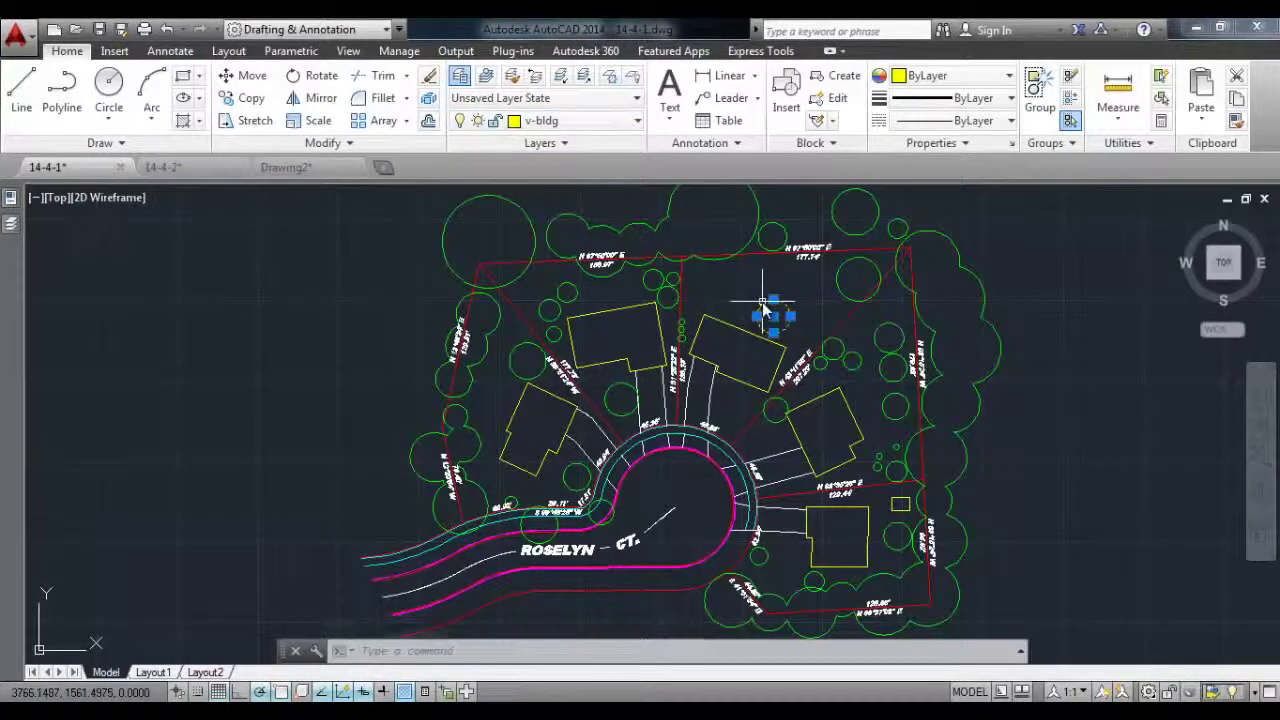
{"action": "key", "text": "Delete"}
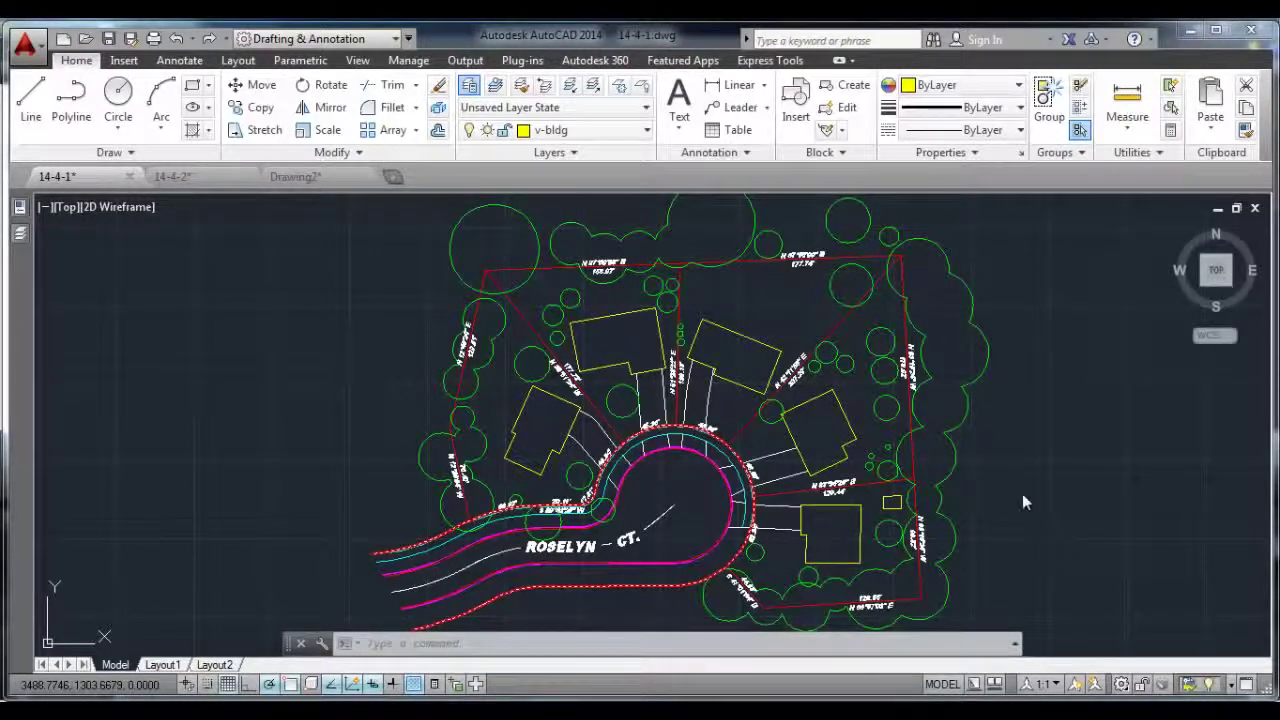
{"action": "scroll", "coordinate": [905, 535], "scroll_direction": "up", "scroll_amount": 4}
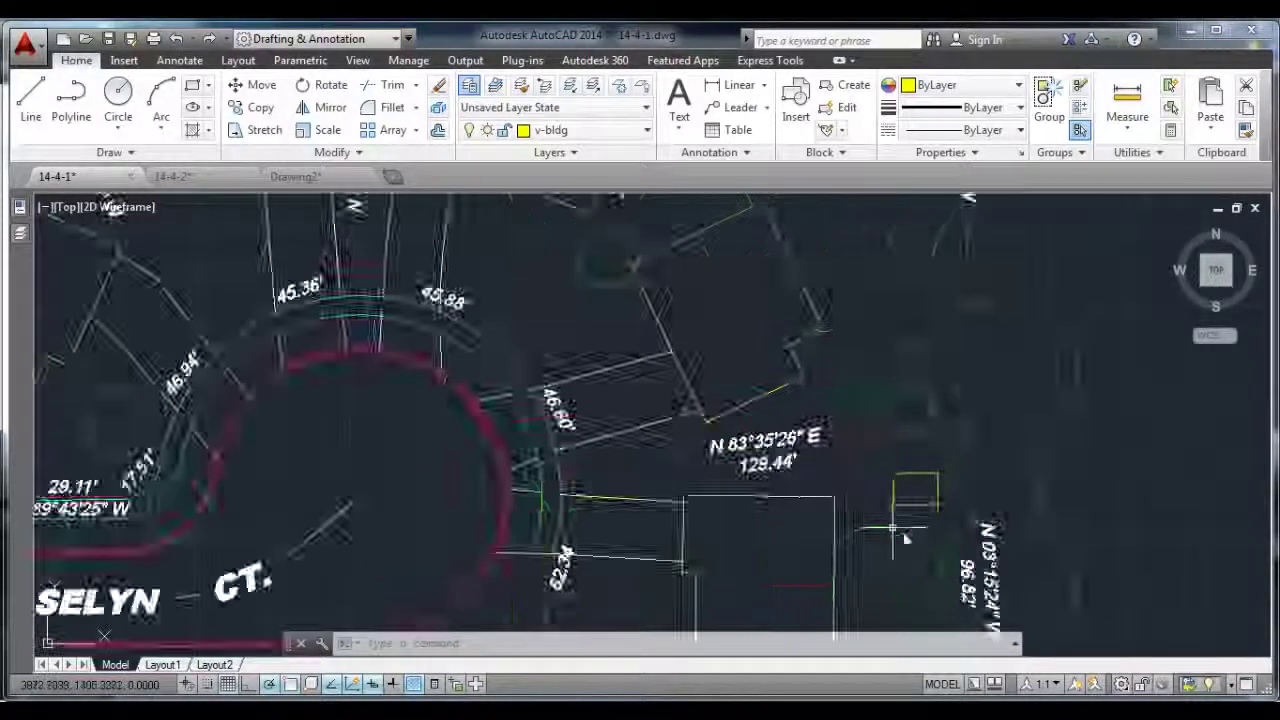
{"action": "scroll", "coordinate": [905, 538], "scroll_direction": "up", "scroll_amount": 2}
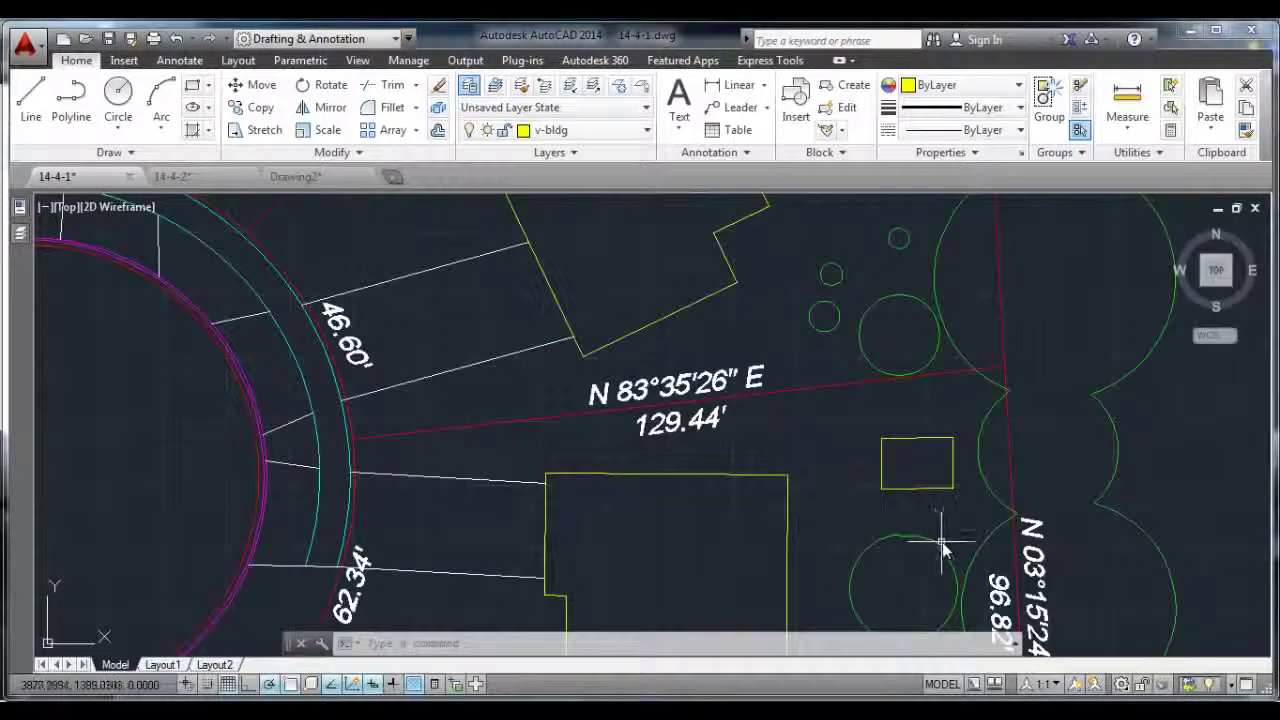
{"action": "left_click", "coordinate": [522, 86]}
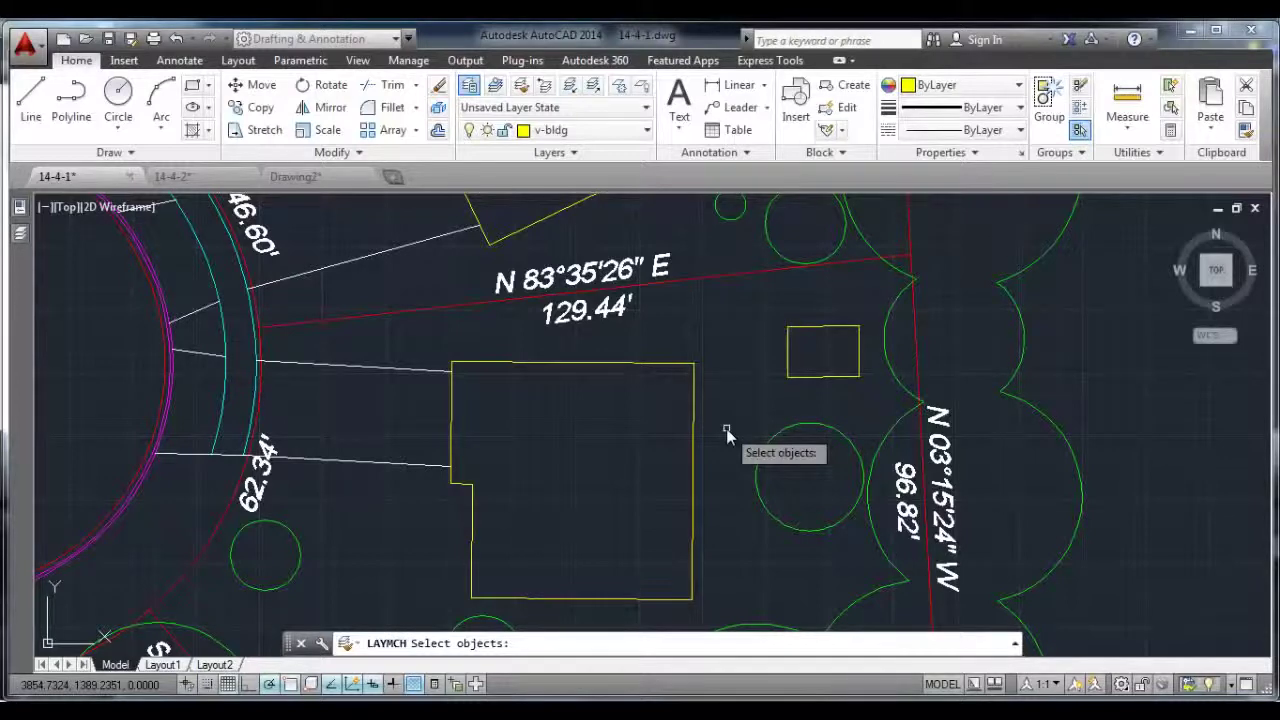
{"action": "left_click", "coordinate": [828, 377]}
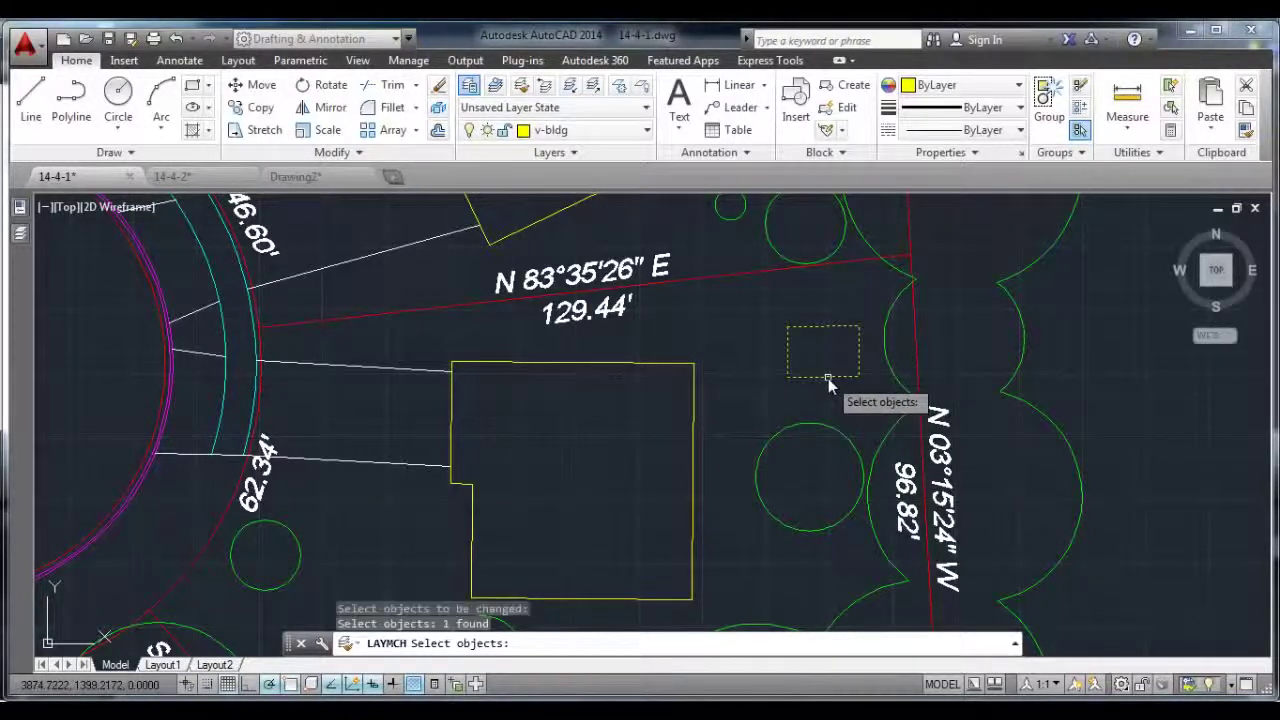
{"action": "key", "text": "Return"}
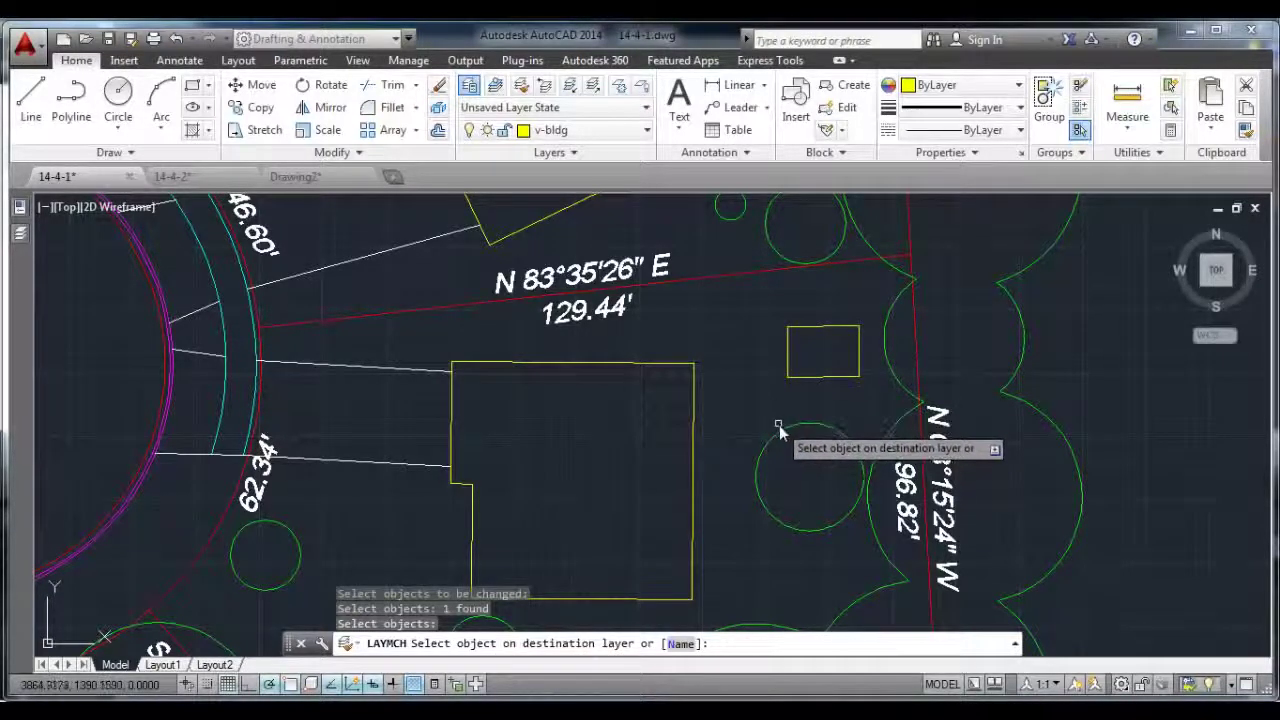
{"action": "left_click", "coordinate": [780, 431]}
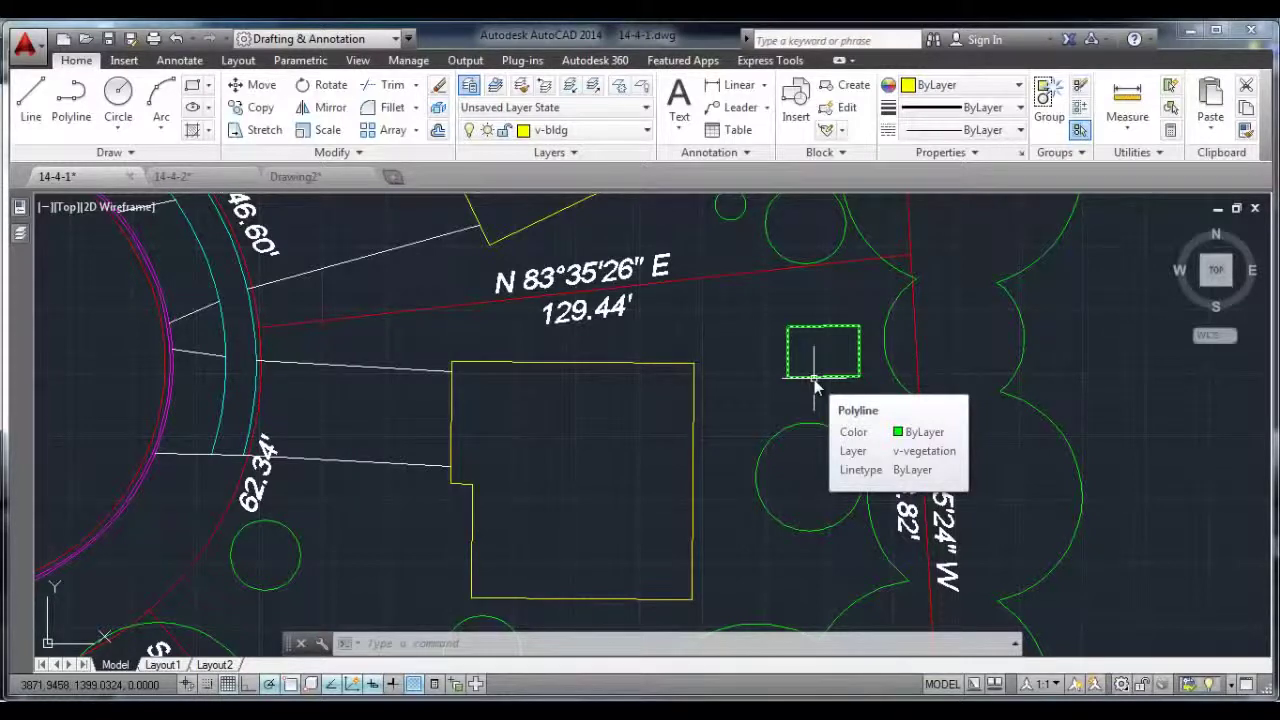
{"action": "scroll", "coordinate": [757, 337], "scroll_direction": "down", "scroll_amount": 4}
{"action": "scroll", "coordinate": [720, 345], "scroll_direction": "down", "scroll_amount": 4}
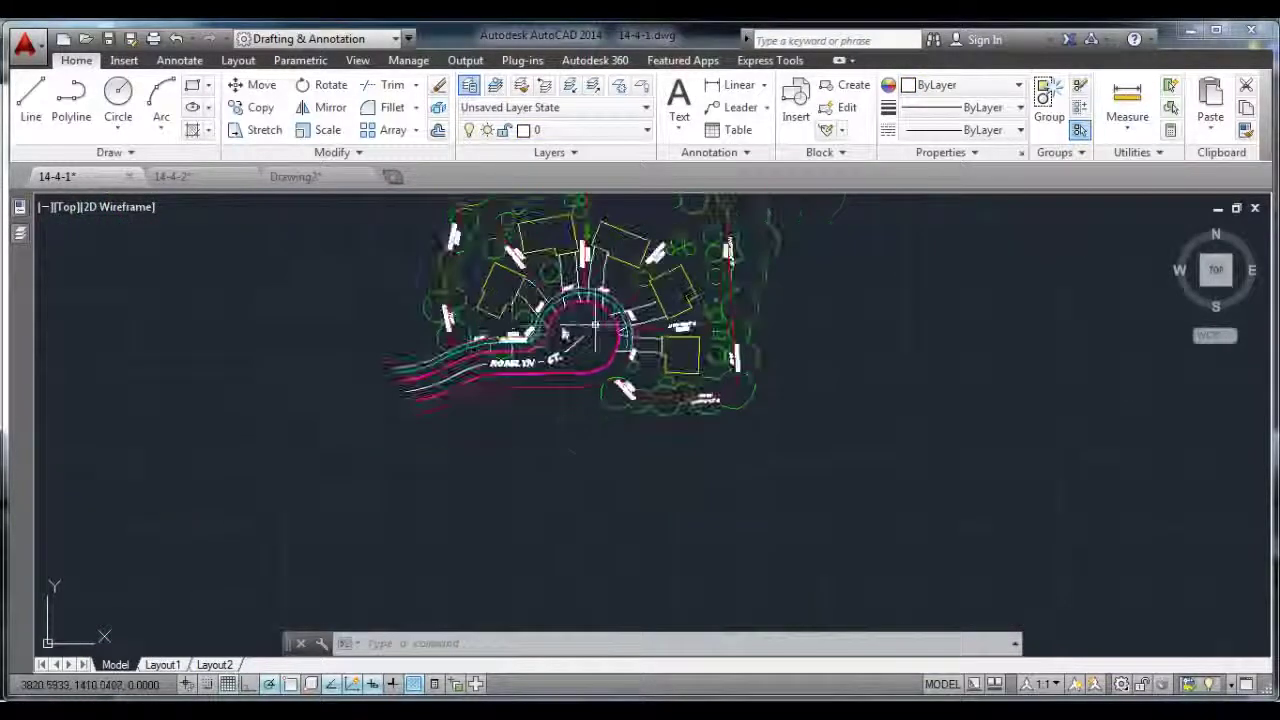
{"action": "scroll", "coordinate": [552, 430], "scroll_direction": "up", "scroll_amount": 1}
{"action": "scroll", "coordinate": [552, 430], "scroll_direction": "up", "scroll_amount": 1}
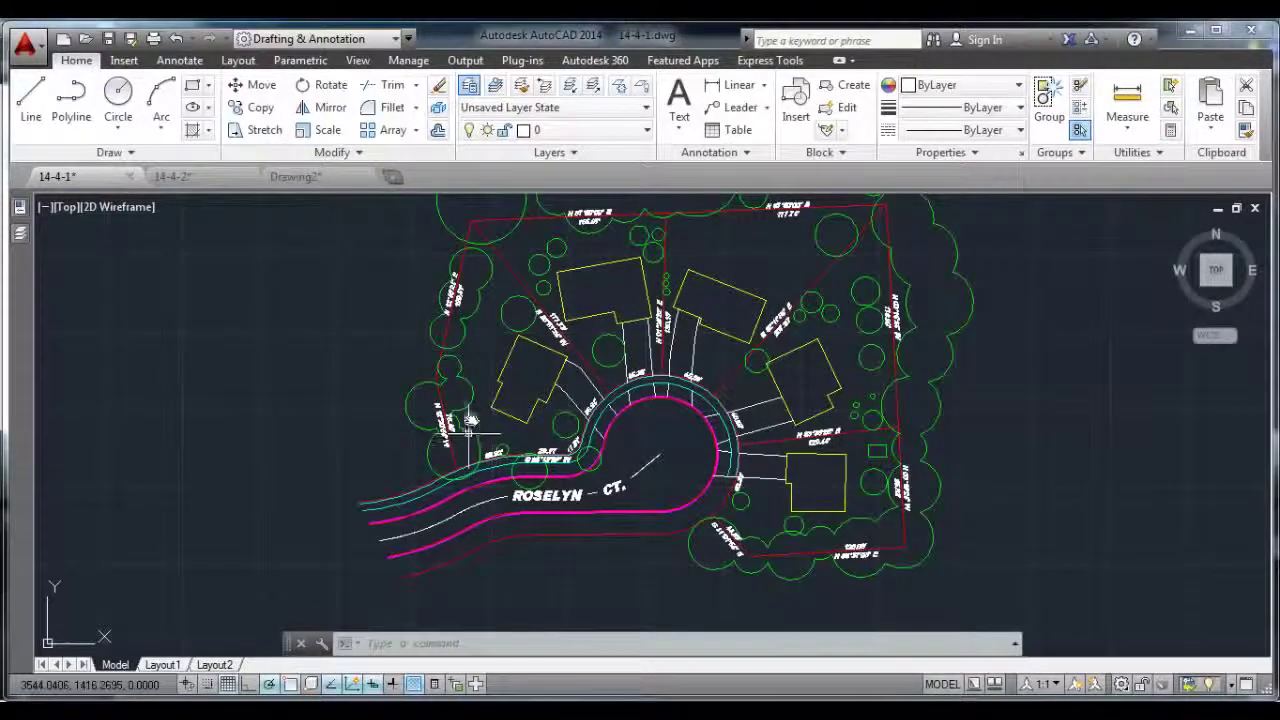
{"action": "scroll", "coordinate": [435, 445], "scroll_direction": "up", "scroll_amount": 1}
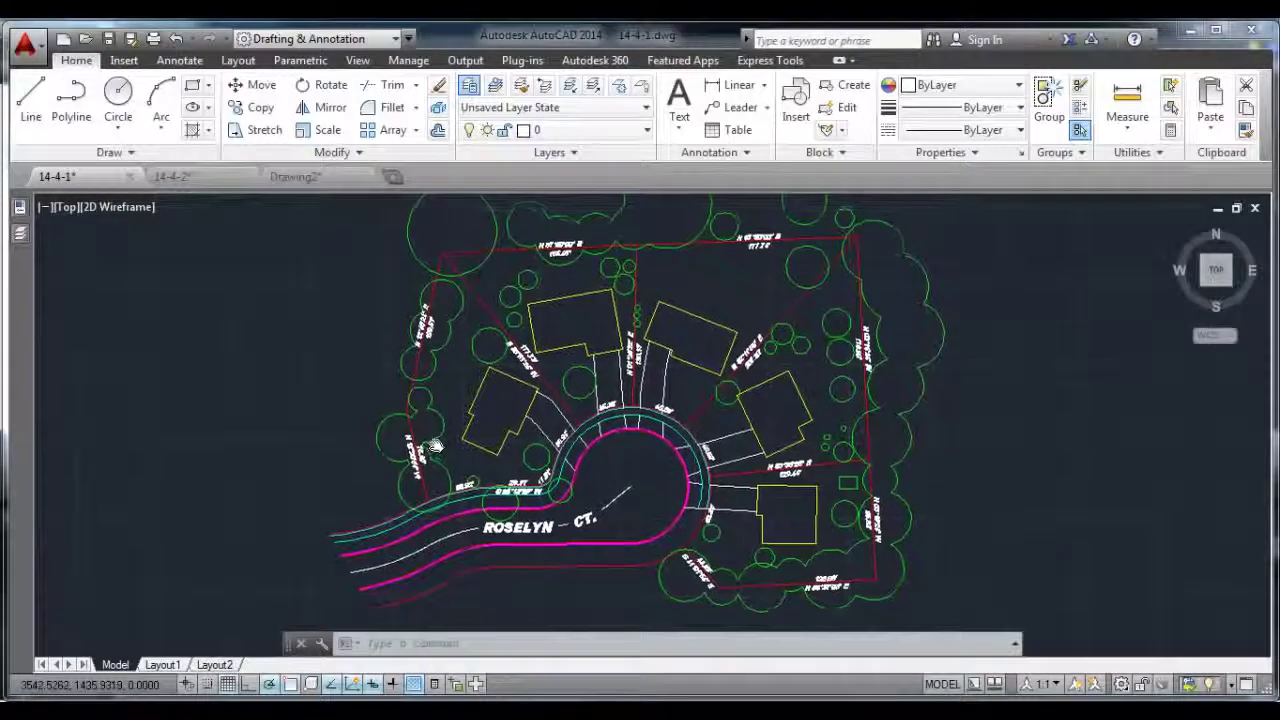
On the 14-4-2 office floor plan, isolate layer I-WALLS by picking a wall.
{"action": "left_click", "coordinate": [198, 178]}
{"action": "scroll", "coordinate": [821, 360], "scroll_direction": "down", "scroll_amount": 2}
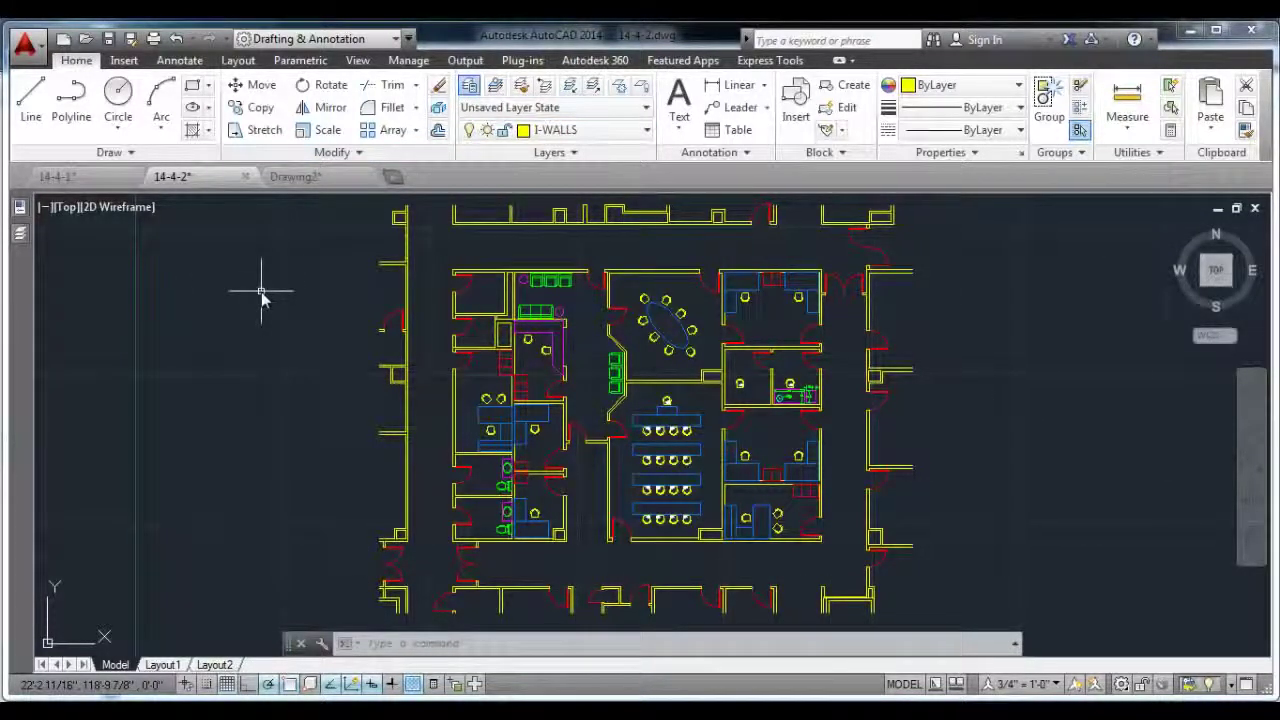
{"action": "left_click", "coordinate": [576, 96]}
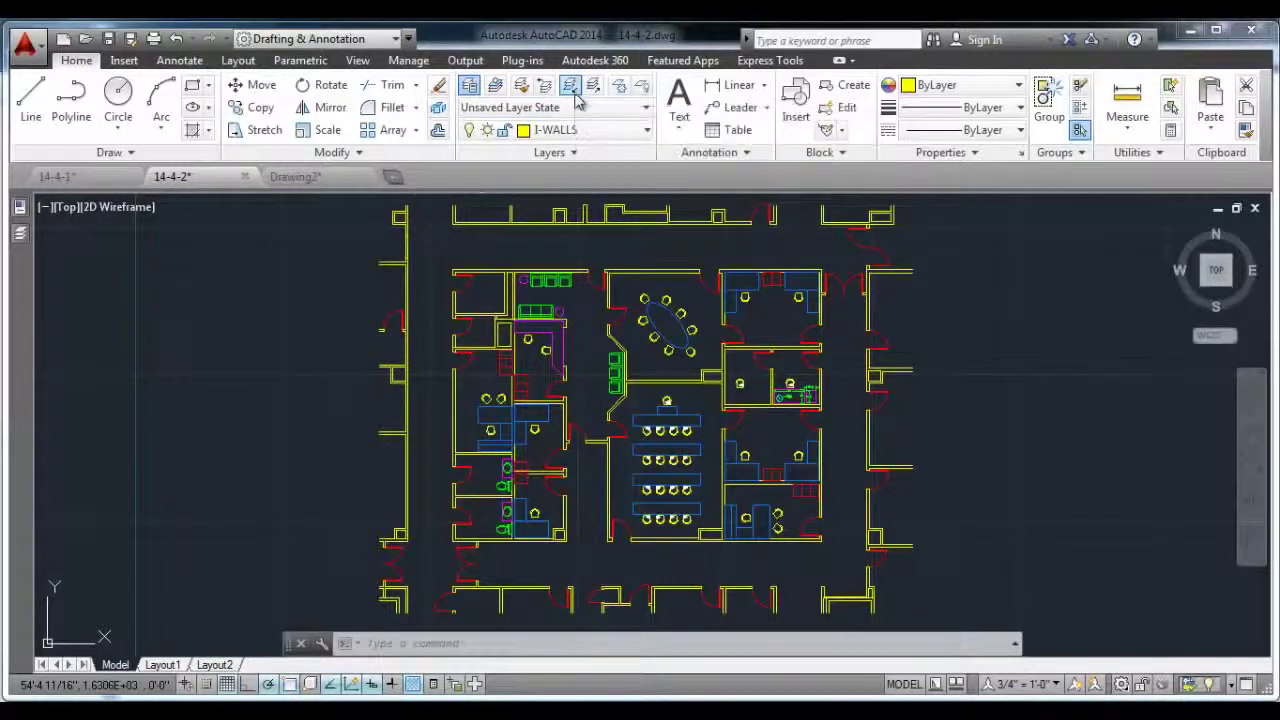
{"action": "left_click", "coordinate": [657, 216]}
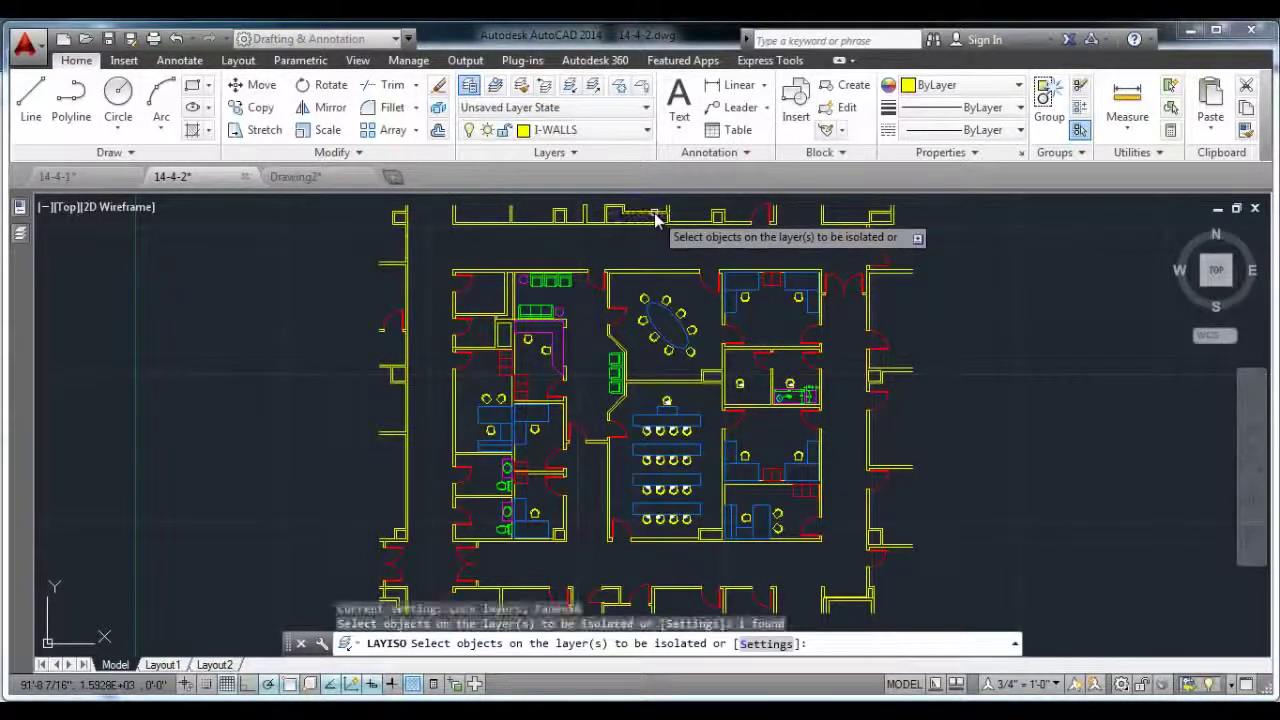
{"action": "right_click", "coordinate": [665, 244]}
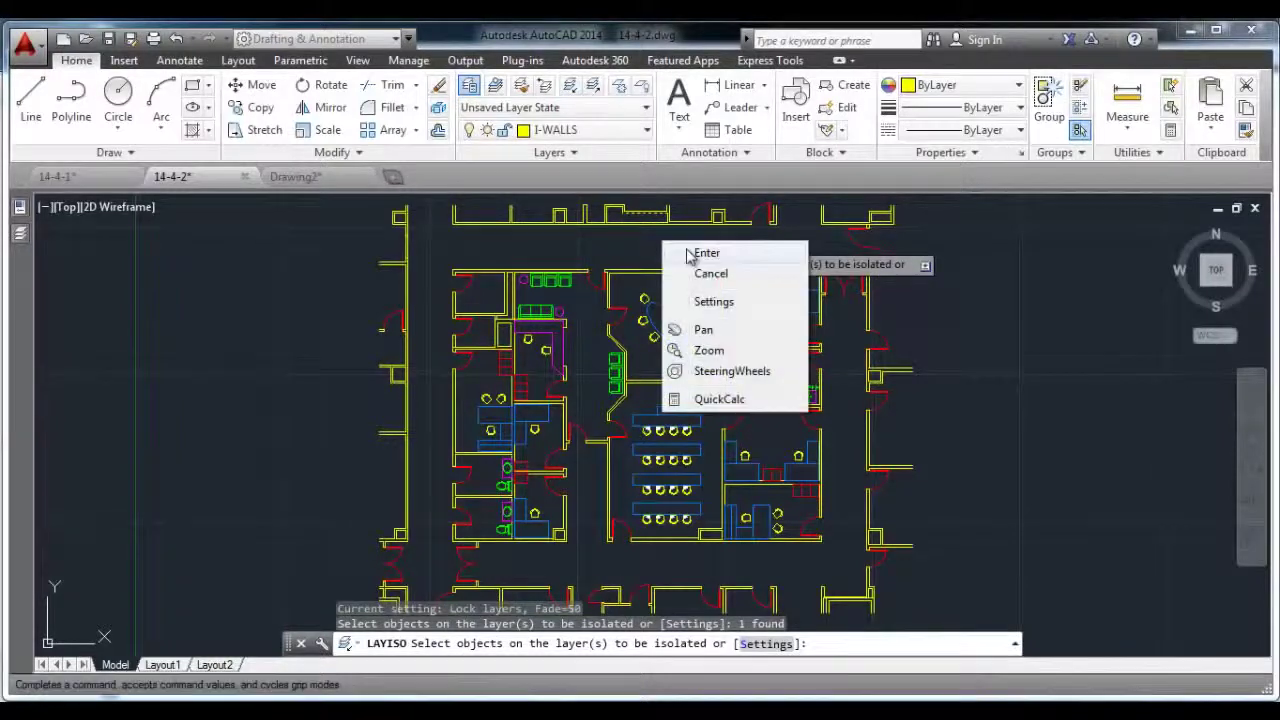
{"action": "left_click", "coordinate": [687, 252]}
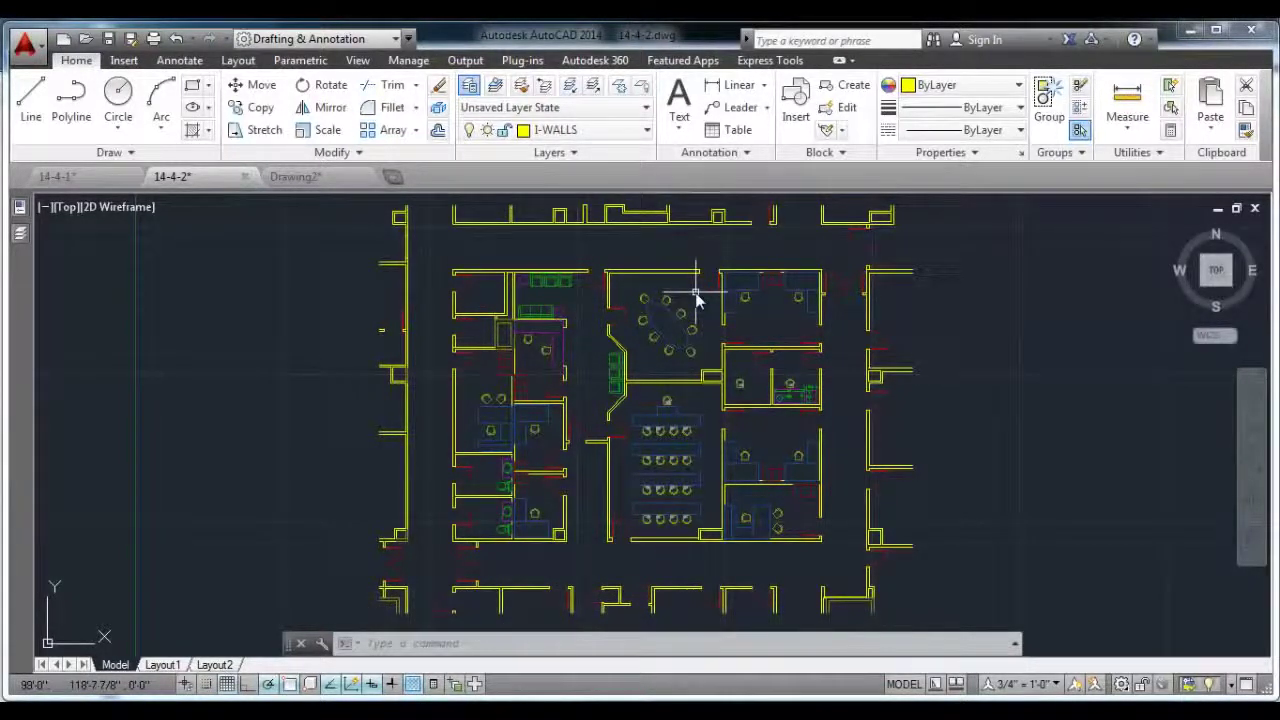
Extend the conference room's left wall line up to the upper wall boundary.
{"action": "left_click", "coordinate": [415, 86]}
{"action": "left_click", "coordinate": [390, 108]}
{"action": "scroll", "coordinate": [602, 365], "scroll_direction": "up", "scroll_amount": 5}
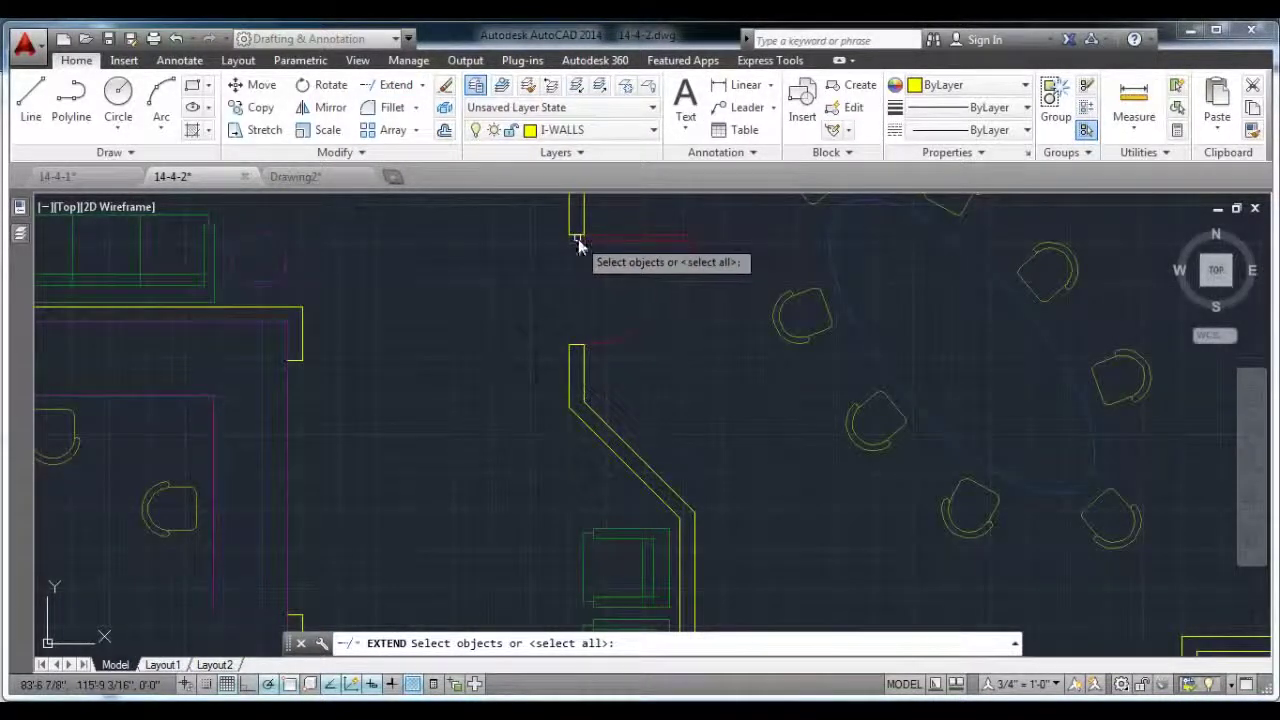
{"action": "left_click", "coordinate": [575, 240]}
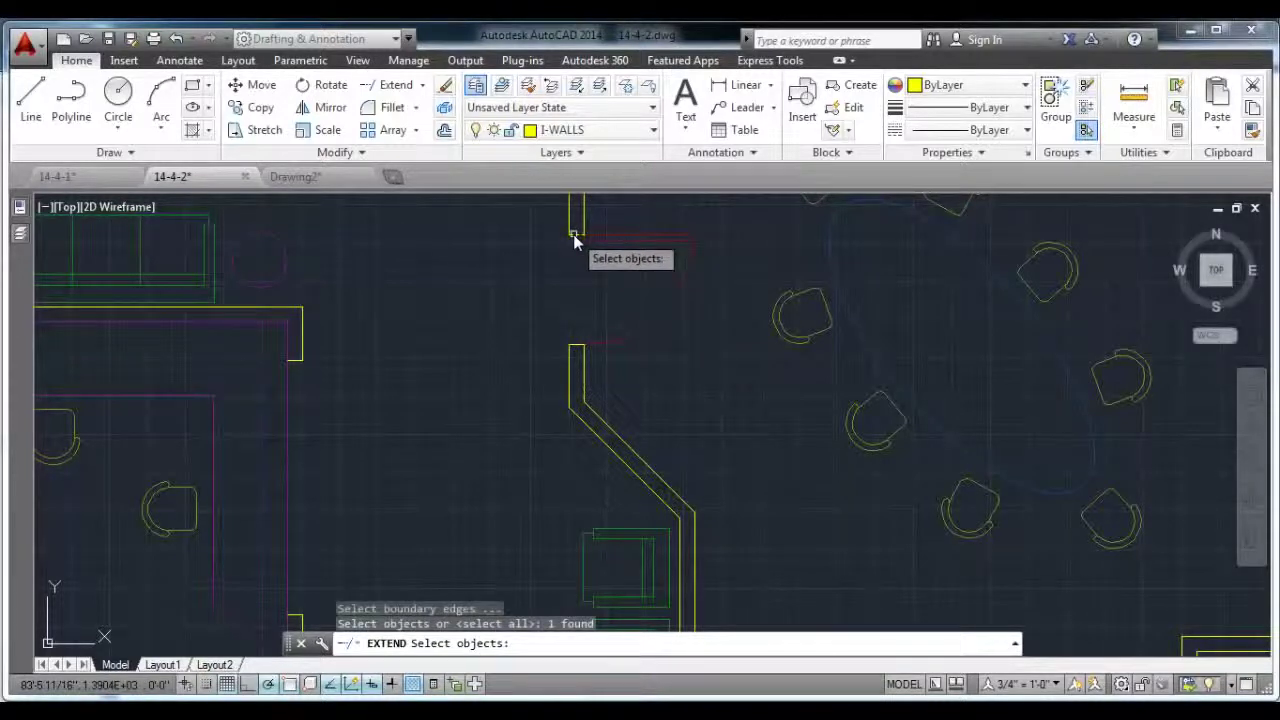
{"action": "key", "text": "Return"}
{"action": "left_click", "coordinate": [577, 367]}
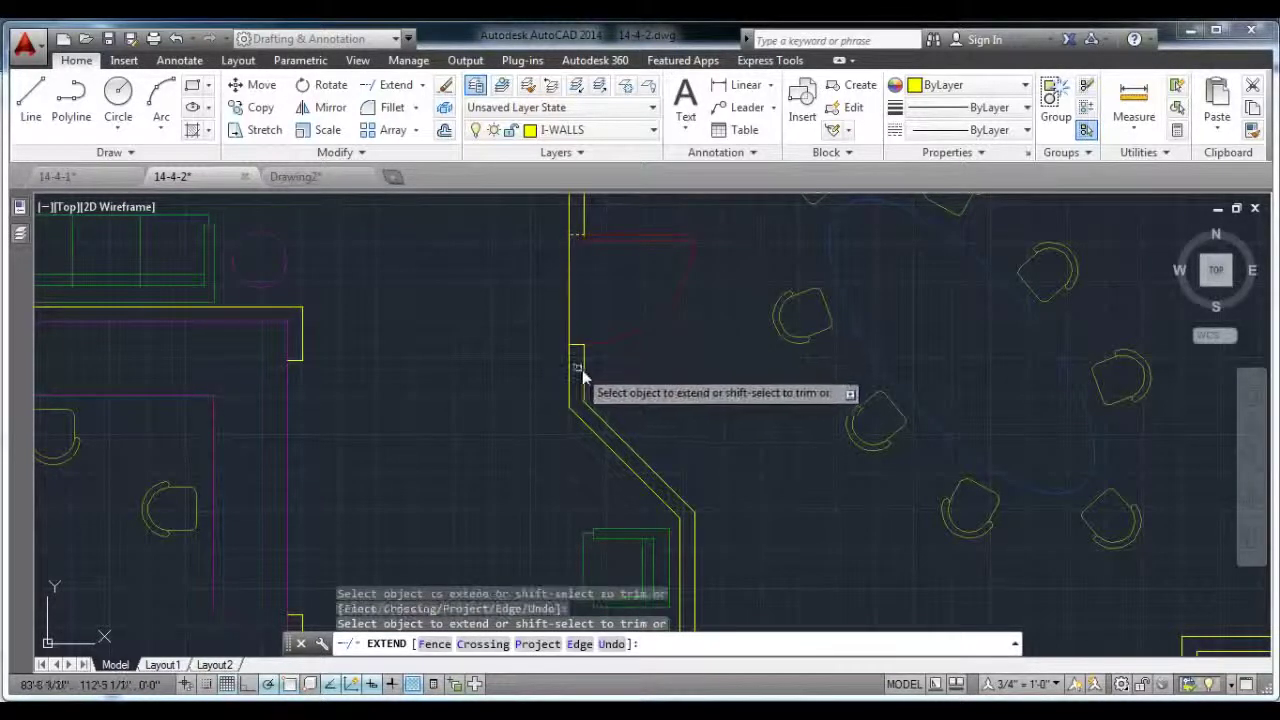
{"action": "left_click", "coordinate": [580, 372]}
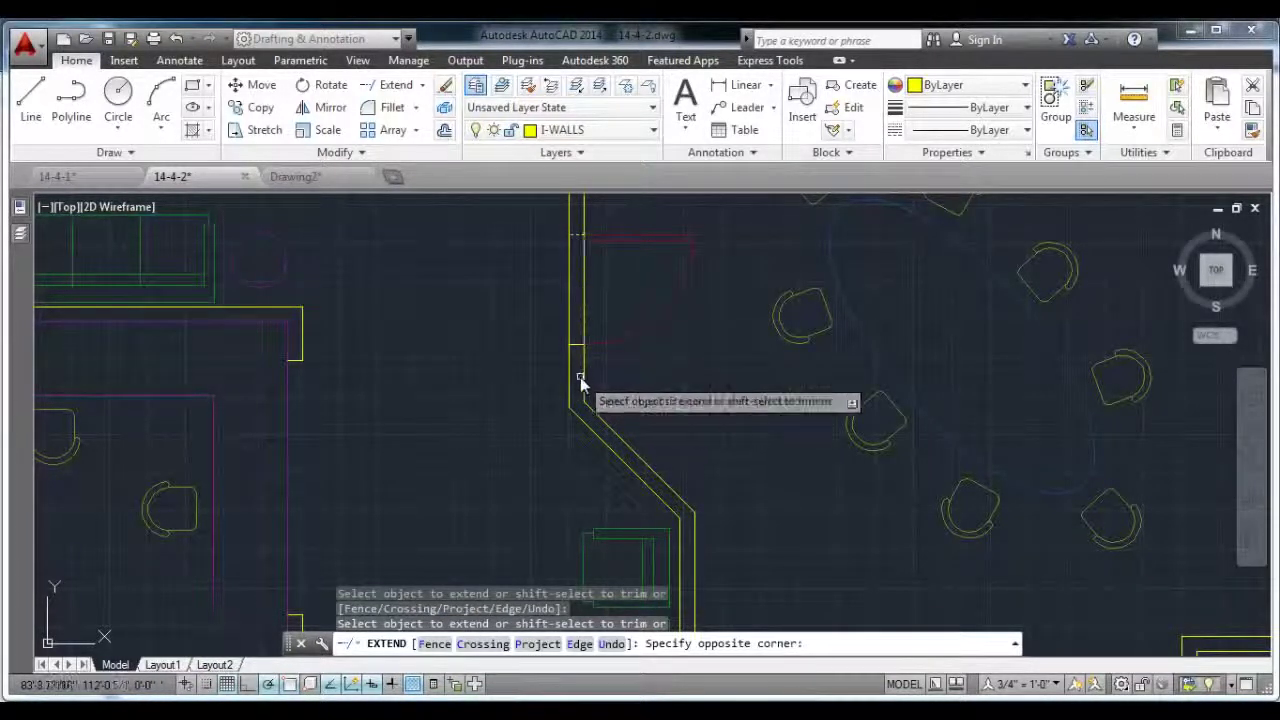
{"action": "left_click", "coordinate": [580, 382]}
{"action": "key", "text": "Escape"}
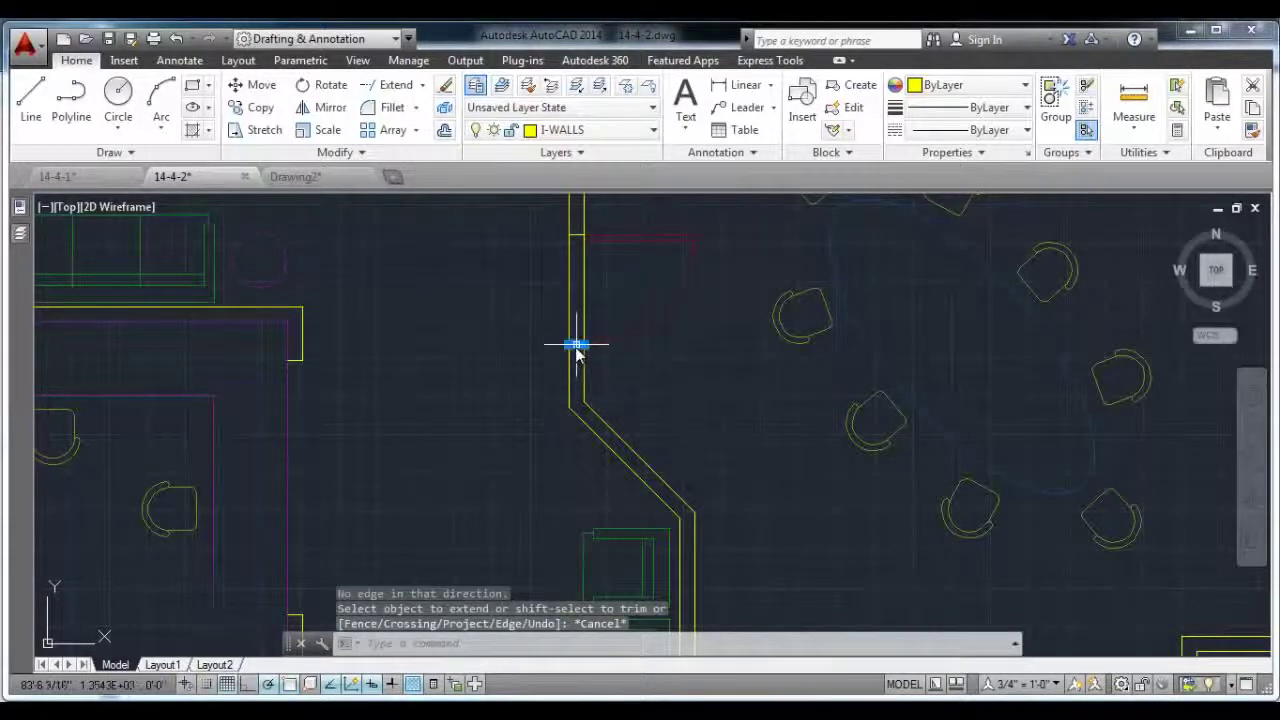
Delete the leftover wall segment between the two walls.
{"action": "left_click", "coordinate": [572, 235]}
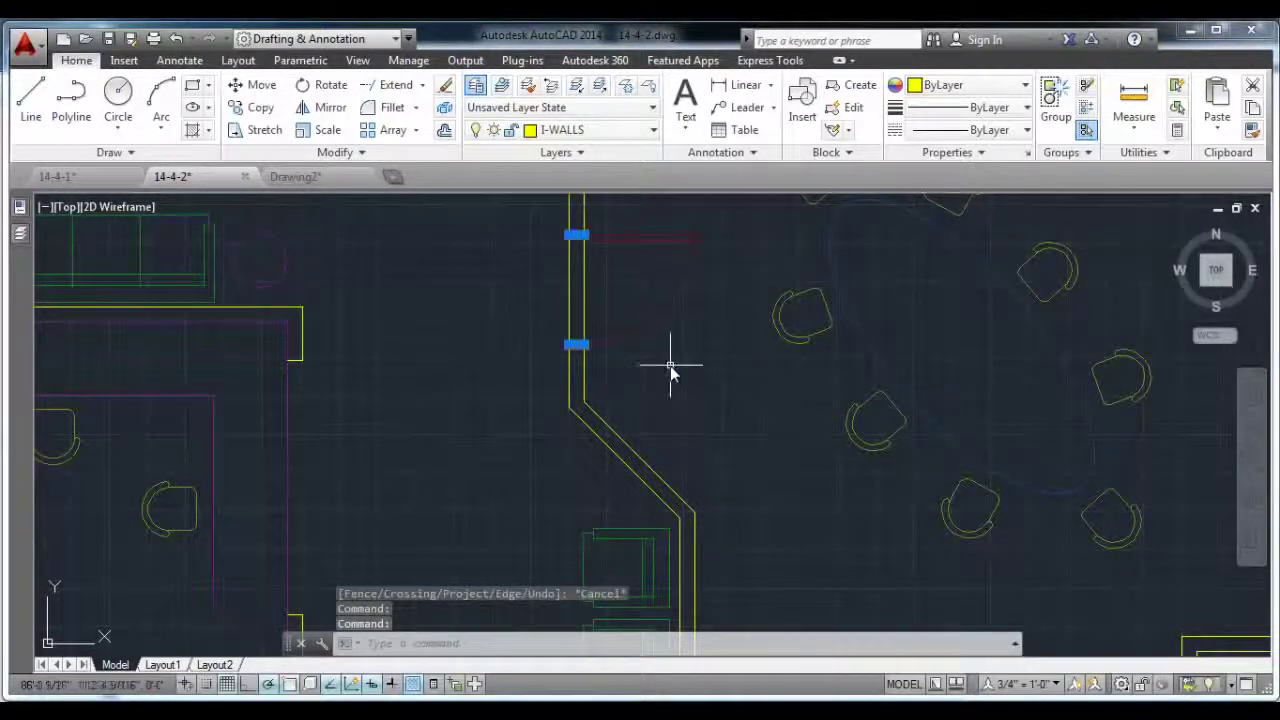
{"action": "key", "text": "Delete"}
{"action": "scroll", "coordinate": [406, 349], "scroll_direction": "down", "scroll_amount": 3}
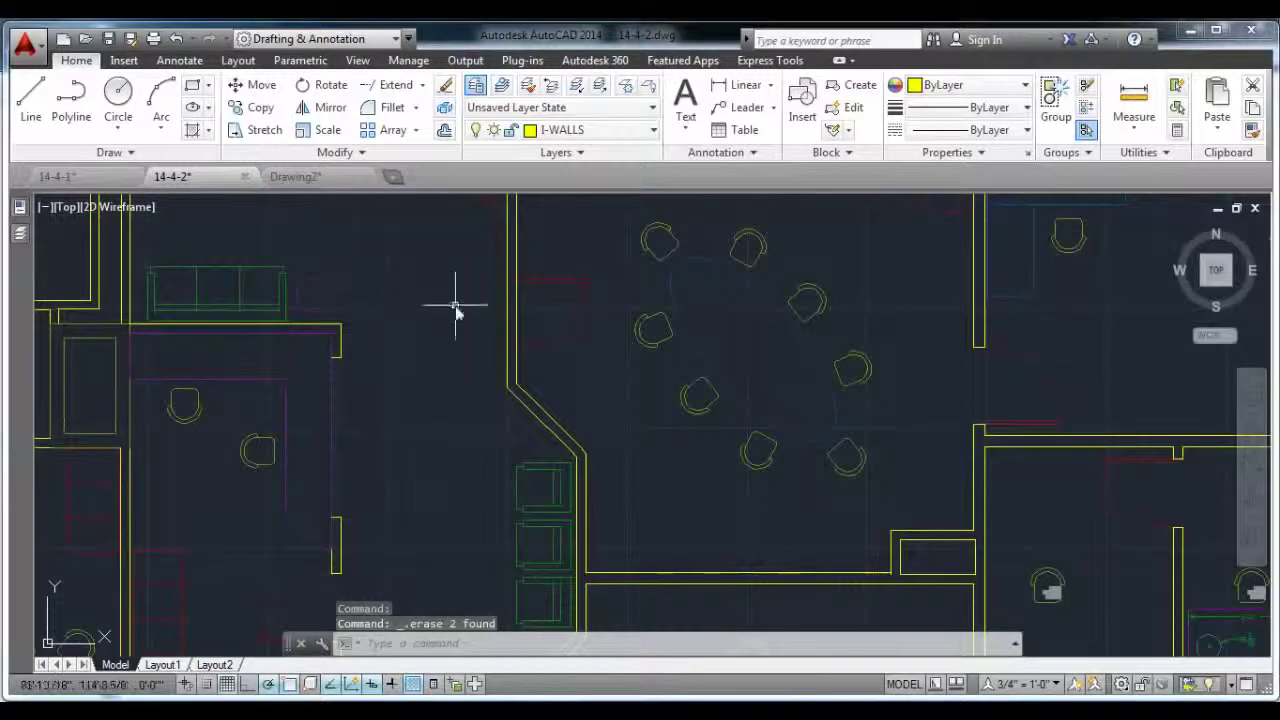
{"action": "scroll", "coordinate": [480, 380], "scroll_direction": "down", "scroll_amount": 2}
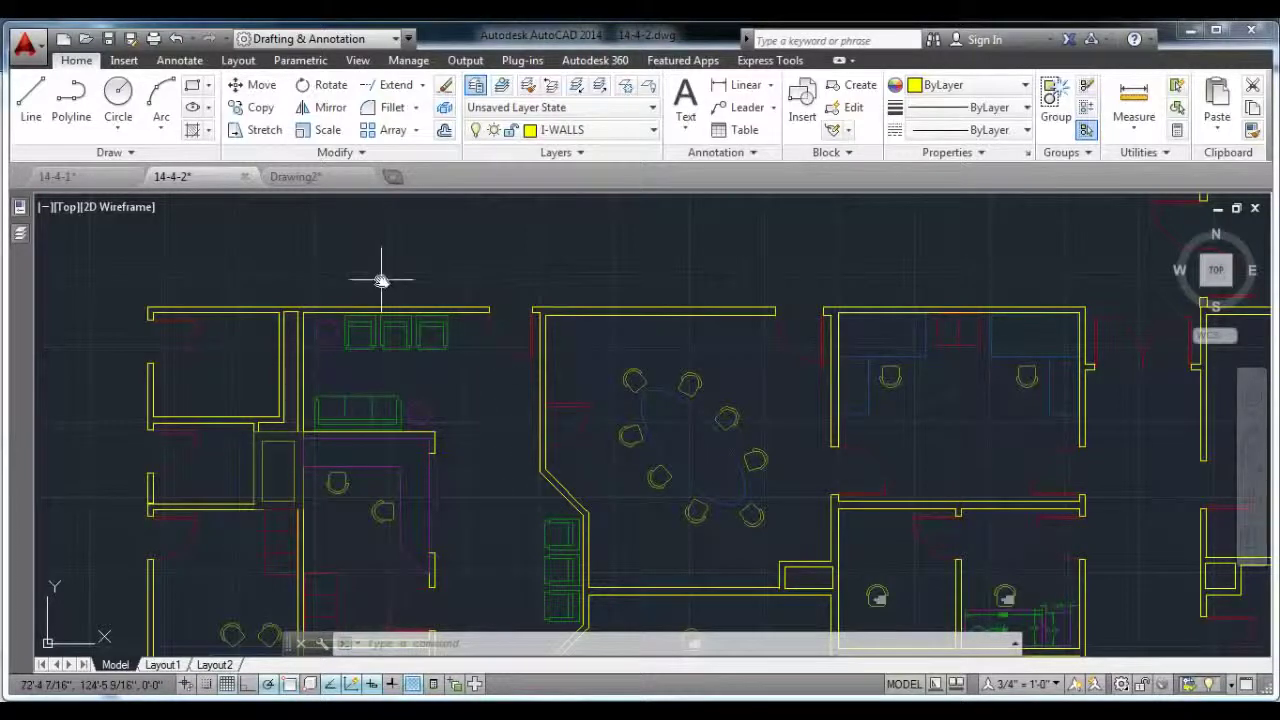
Erase the conference room's top and left walls and the lower-right rooms' walls.
{"action": "left_click", "coordinate": [537, 290]}
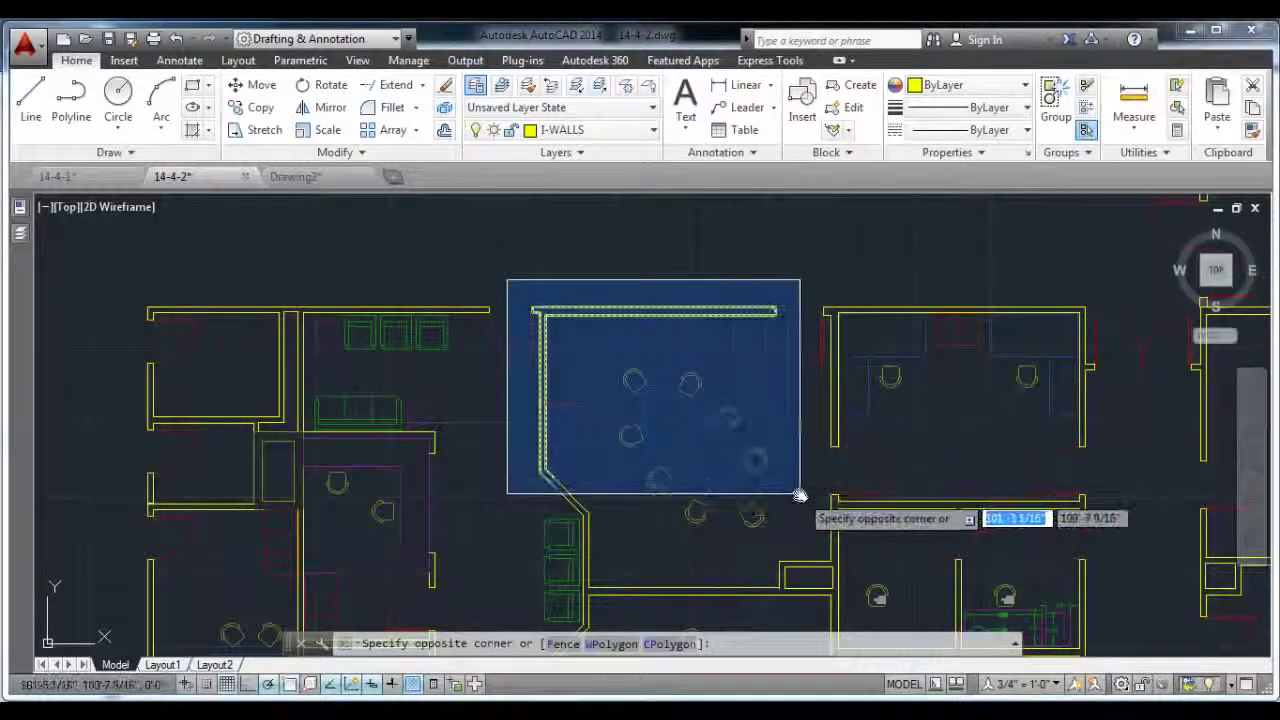
{"action": "left_click", "coordinate": [796, 490]}
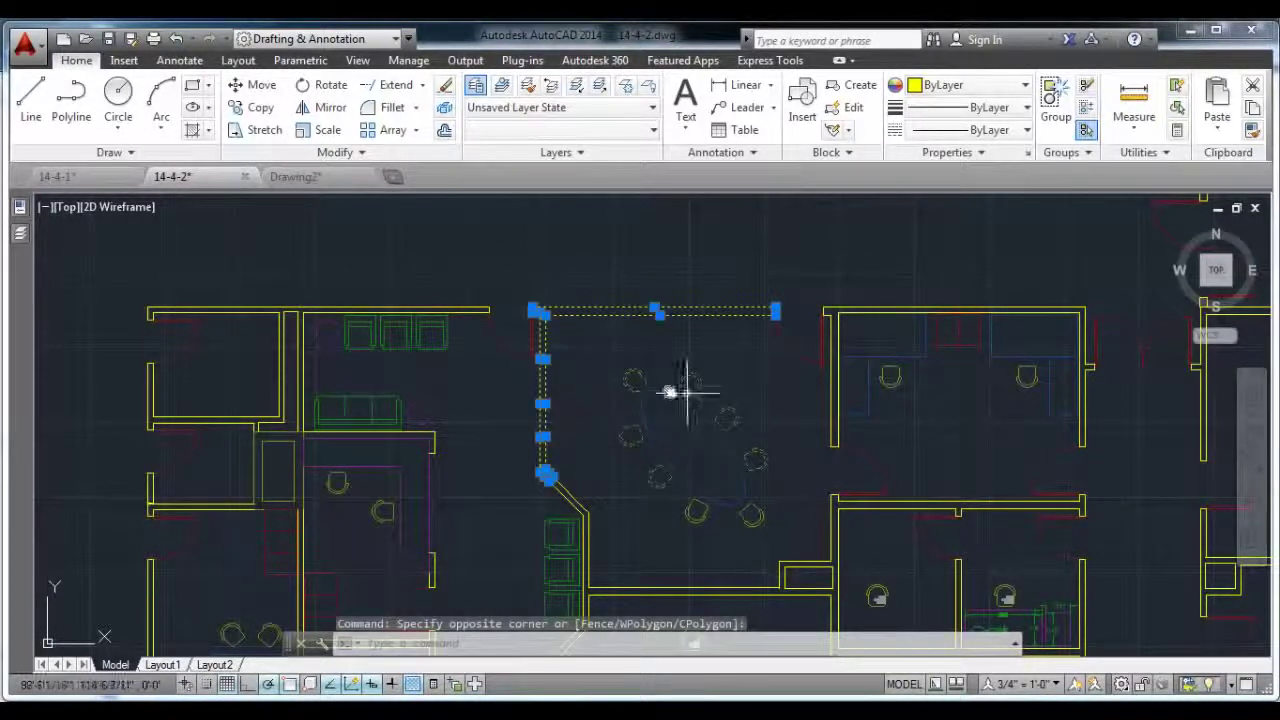
{"action": "key", "text": "Delete"}
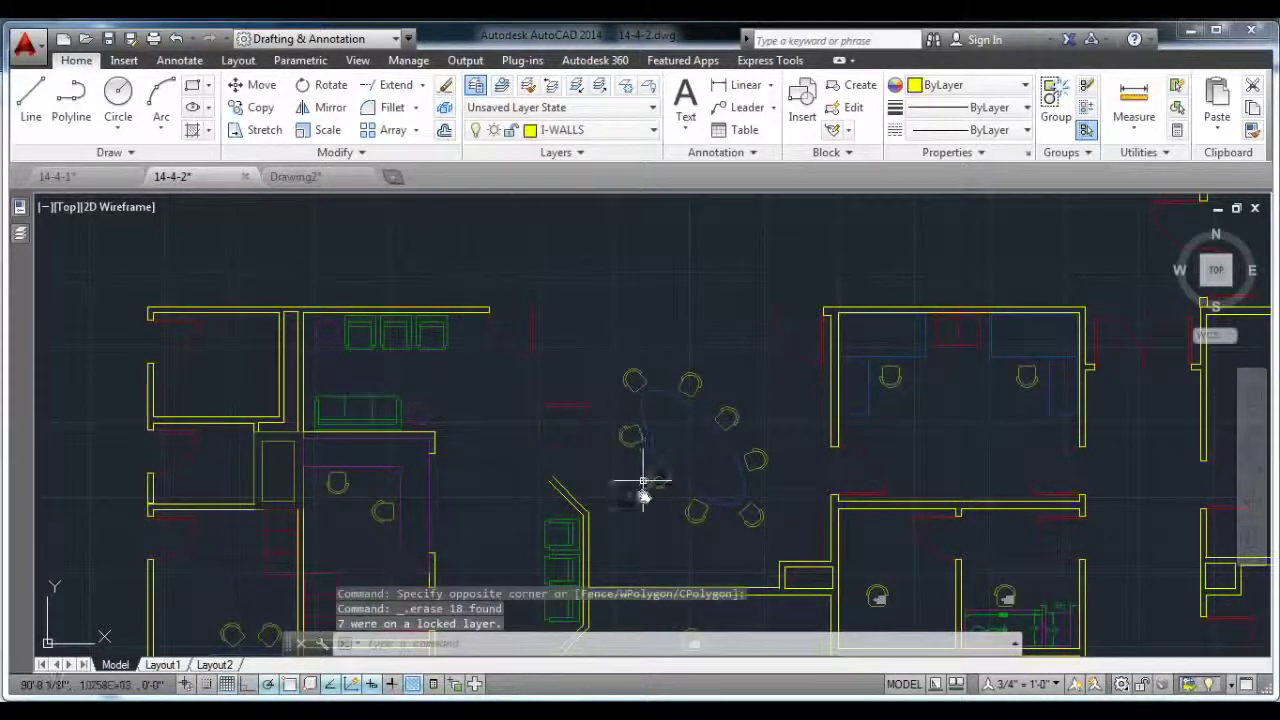
{"action": "left_click", "coordinate": [1103, 478]}
{"action": "left_click", "coordinate": [750, 632]}
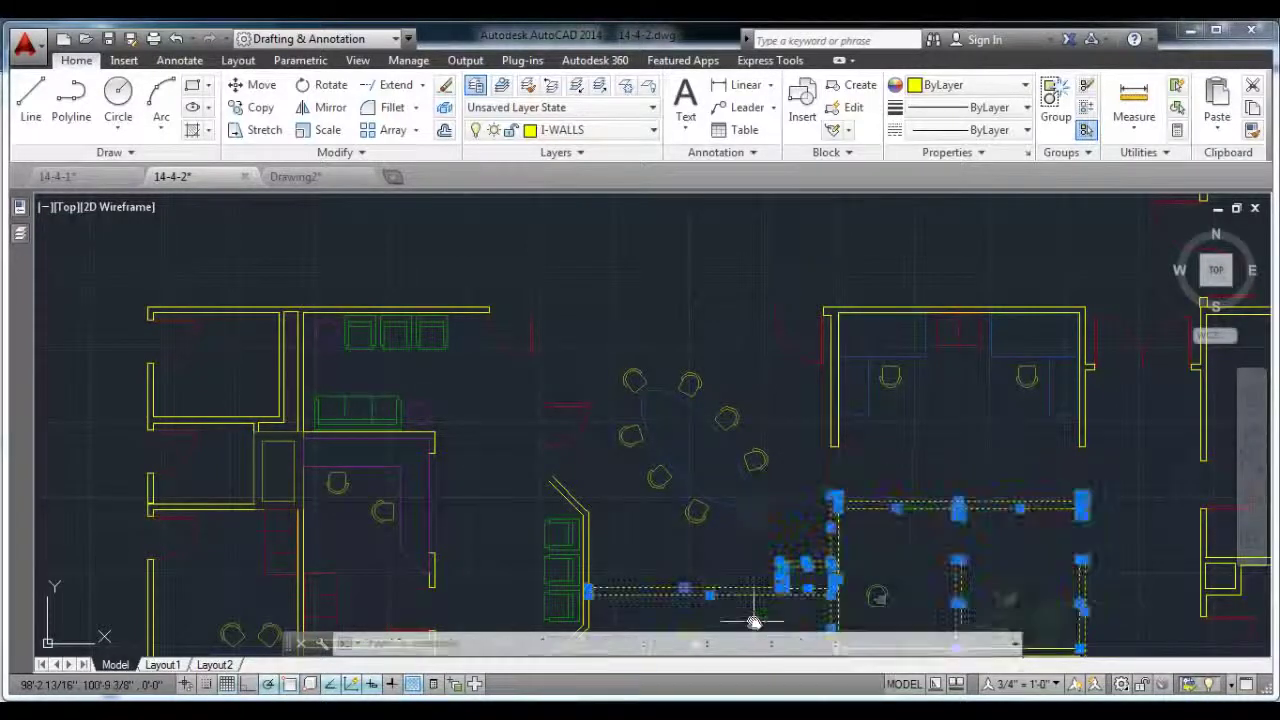
{"action": "key", "text": "Delete"}
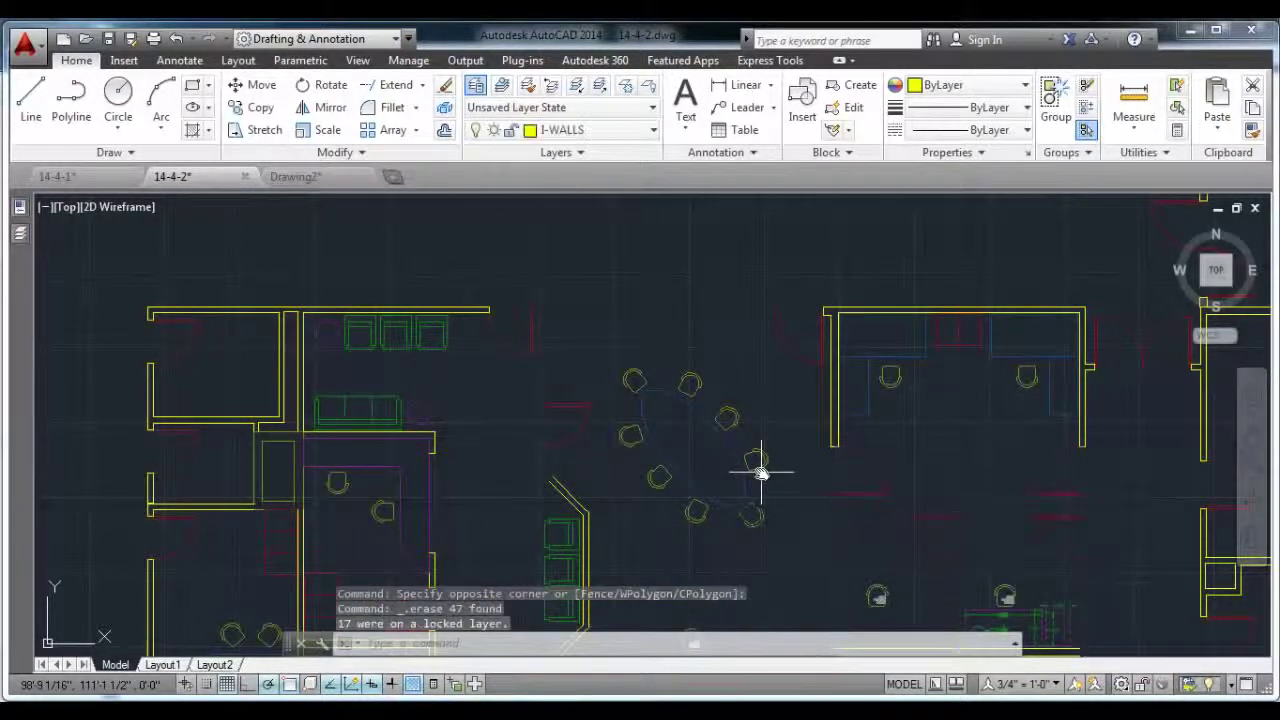
Erase the angled wall and its door beside the central seating.
{"action": "middle_click_drag", "start_coordinate": [810, 473], "coordinate": [746, 318]}
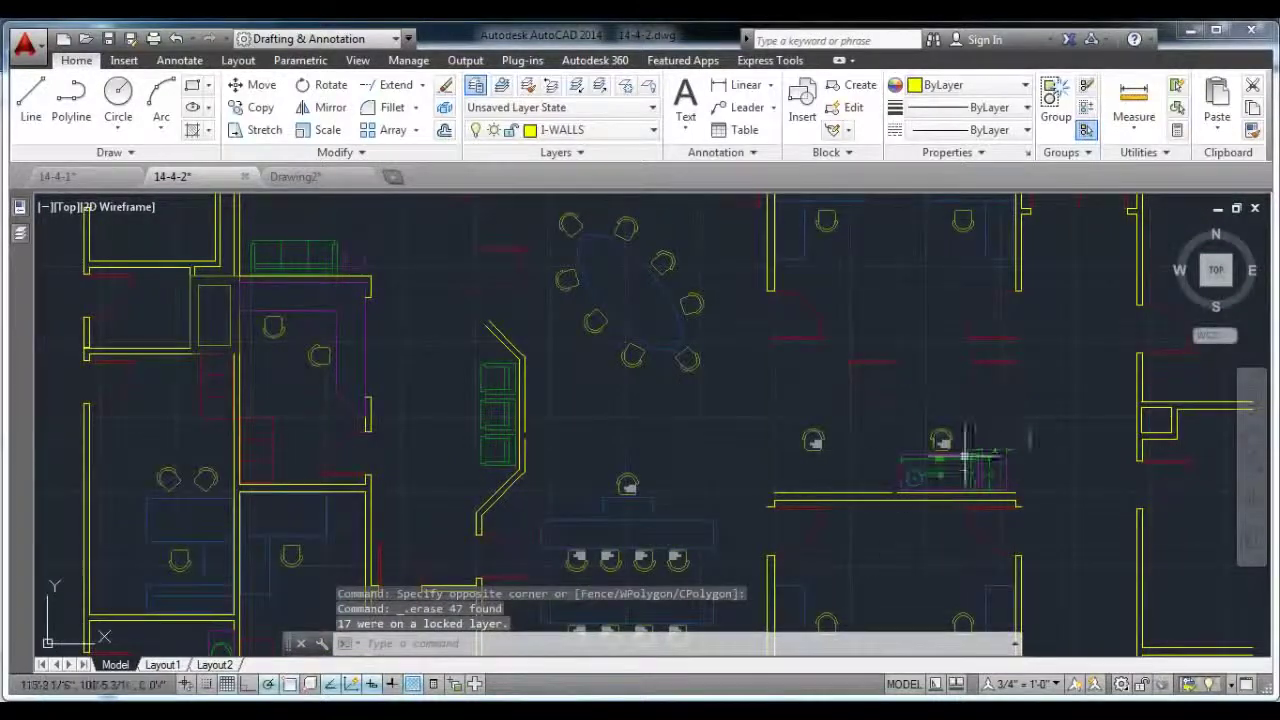
{"action": "left_click", "coordinate": [1145, 470]}
{"action": "left_click", "coordinate": [686, 584]}
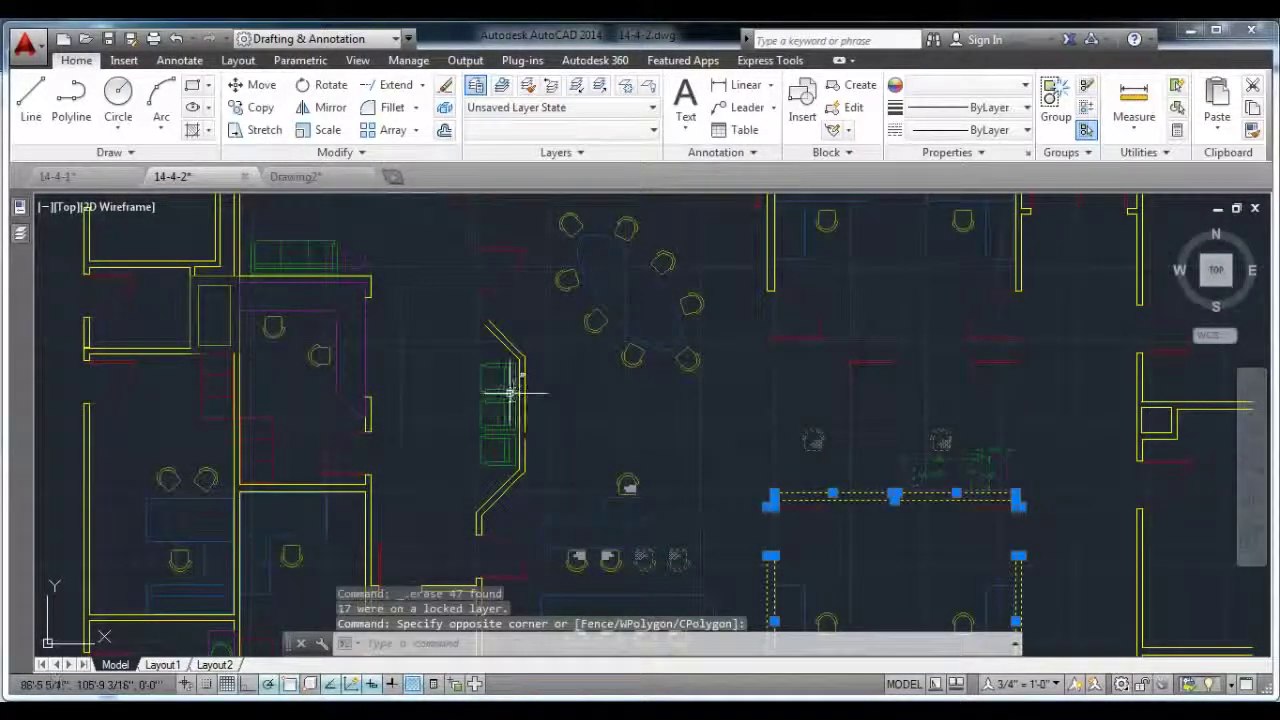
{"action": "key", "text": "Escape"}
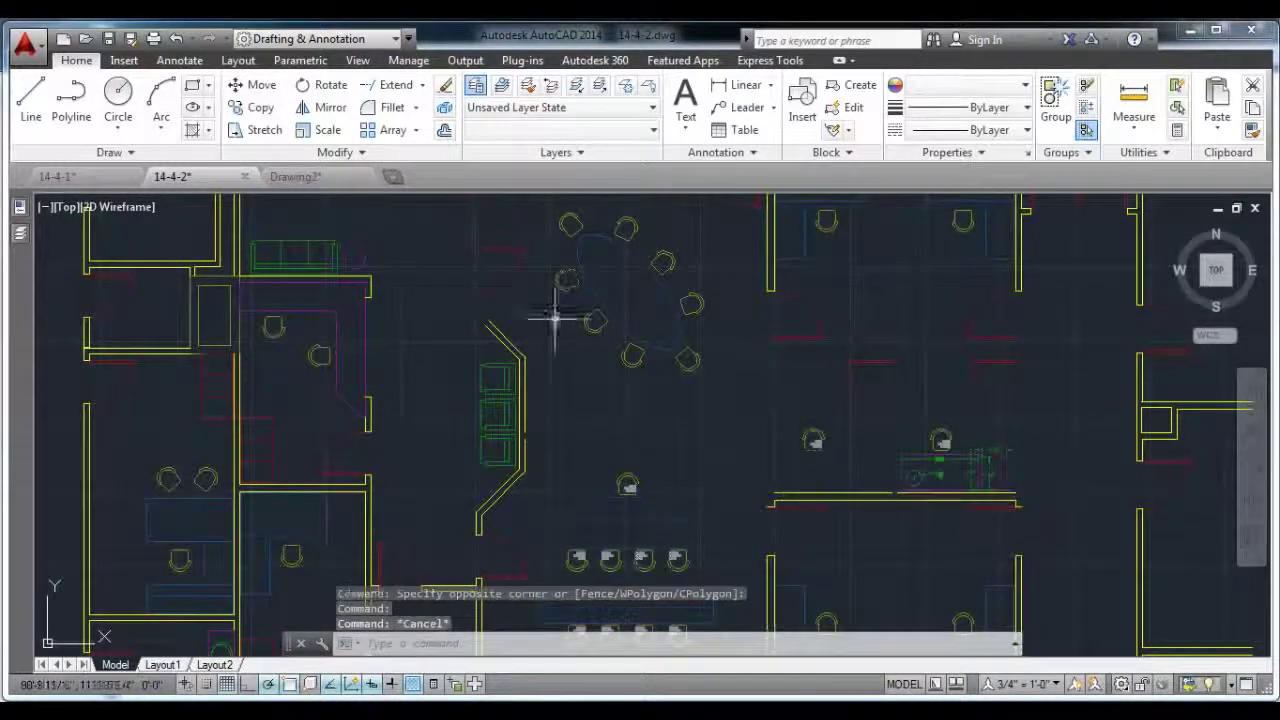
{"action": "left_click", "coordinate": [555, 312]}
{"action": "left_click", "coordinate": [436, 552]}
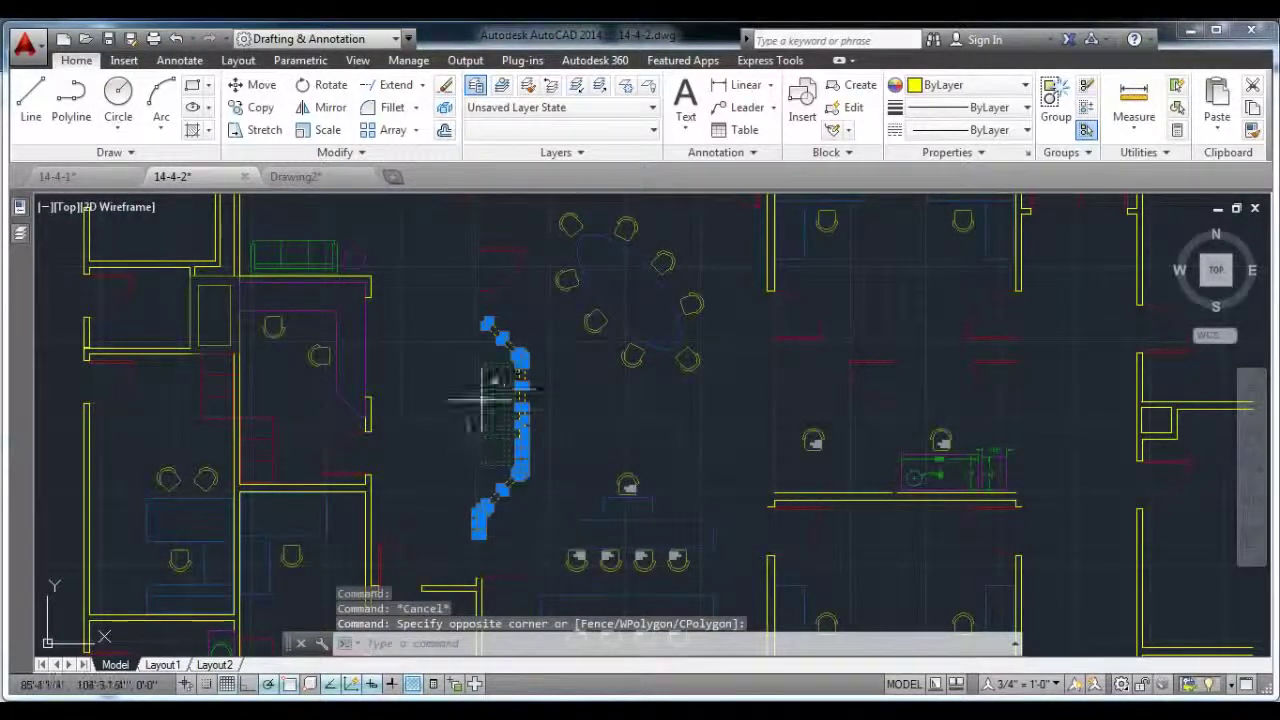
{"action": "key", "text": "Delete"}
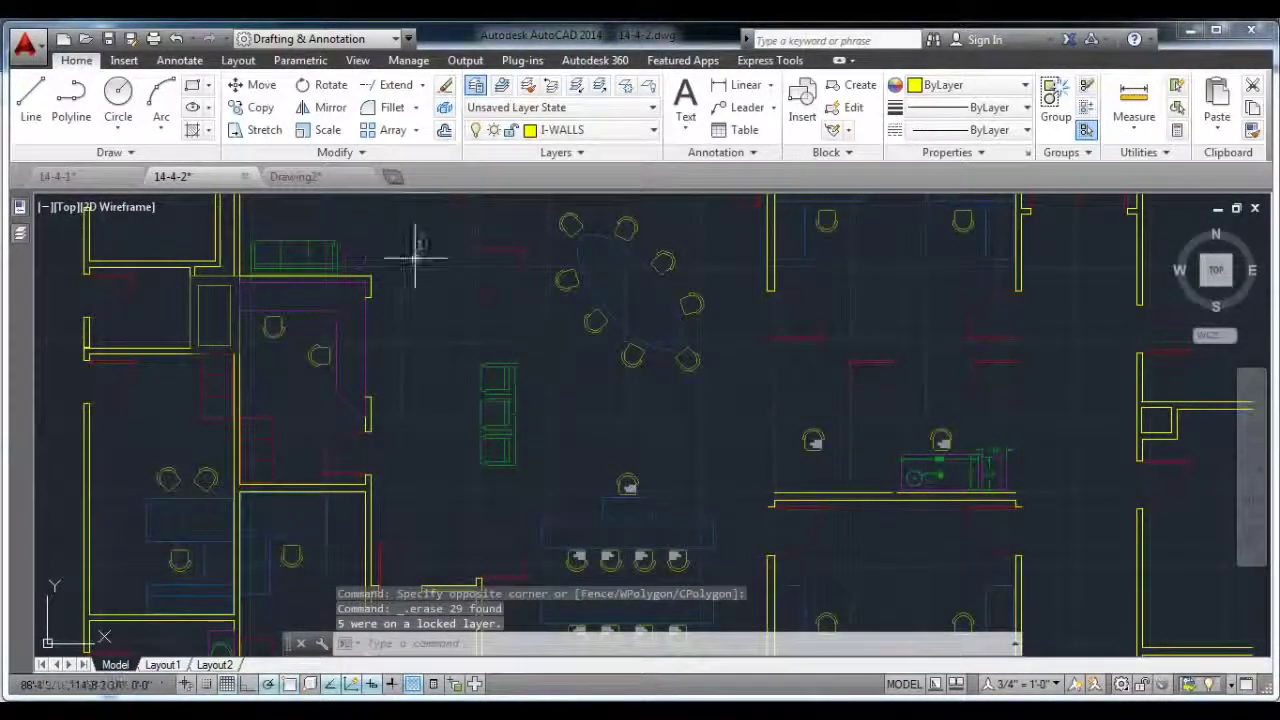
Undo the last seven commands and restore the previous layer state, unfading all layers.
{"action": "left_click", "coordinate": [193, 39]}
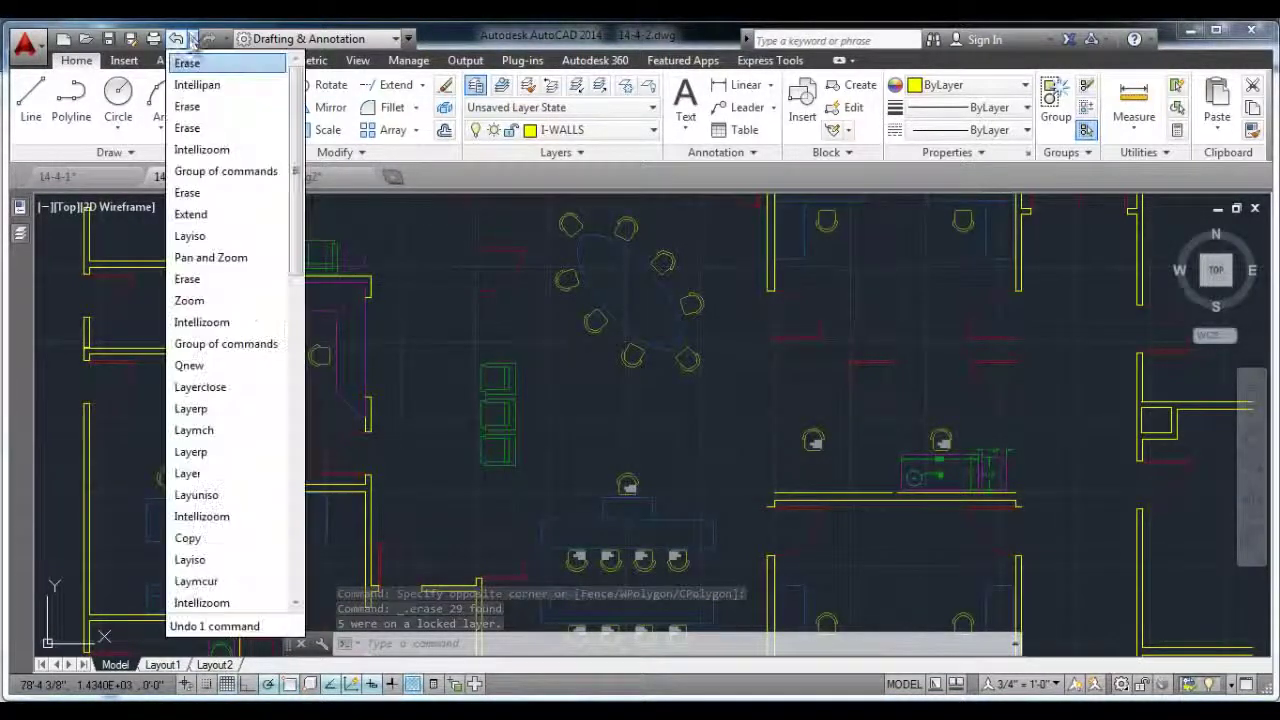
{"action": "left_click", "coordinate": [238, 172]}
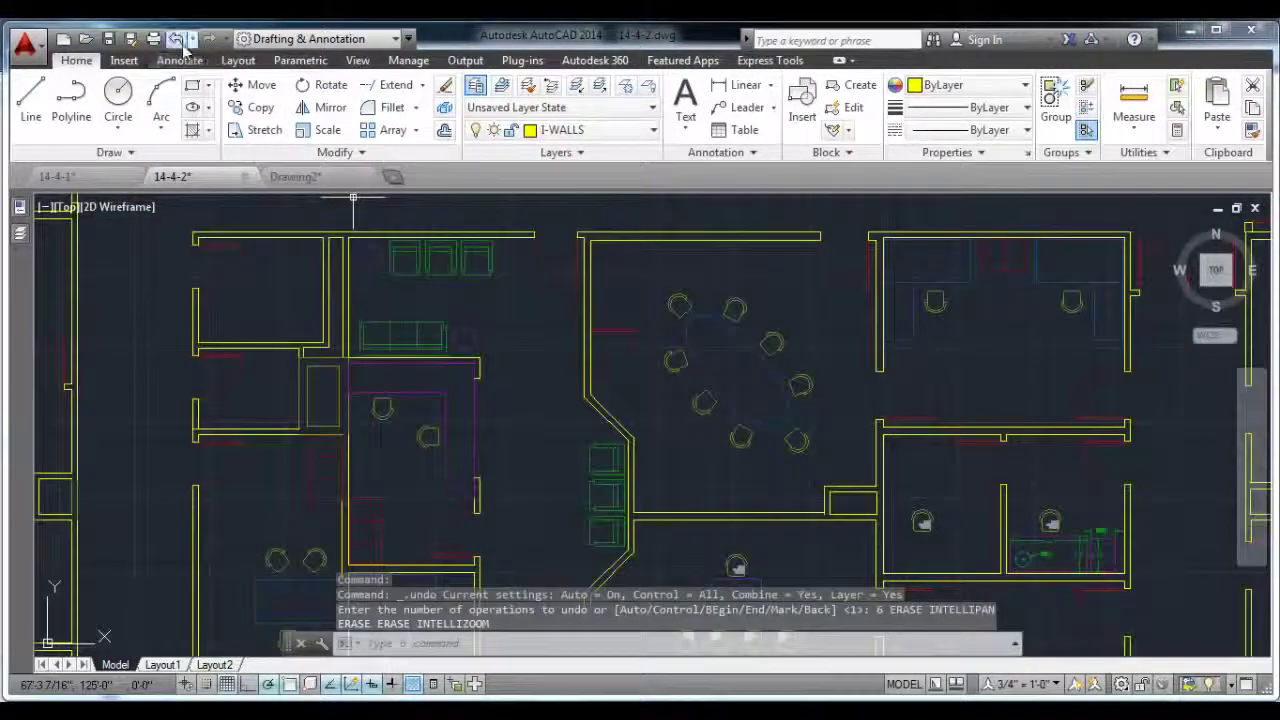
{"action": "left_click", "coordinate": [176, 40]}
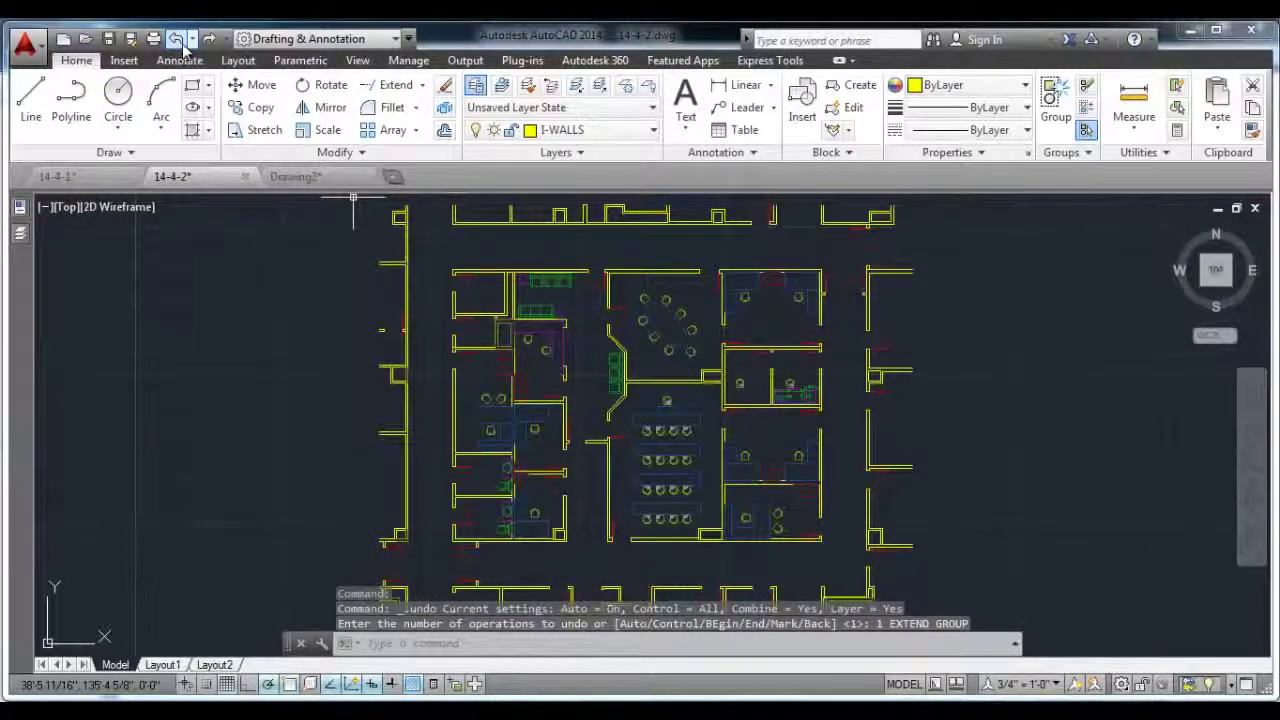
{"action": "left_click", "coordinate": [562, 88]}
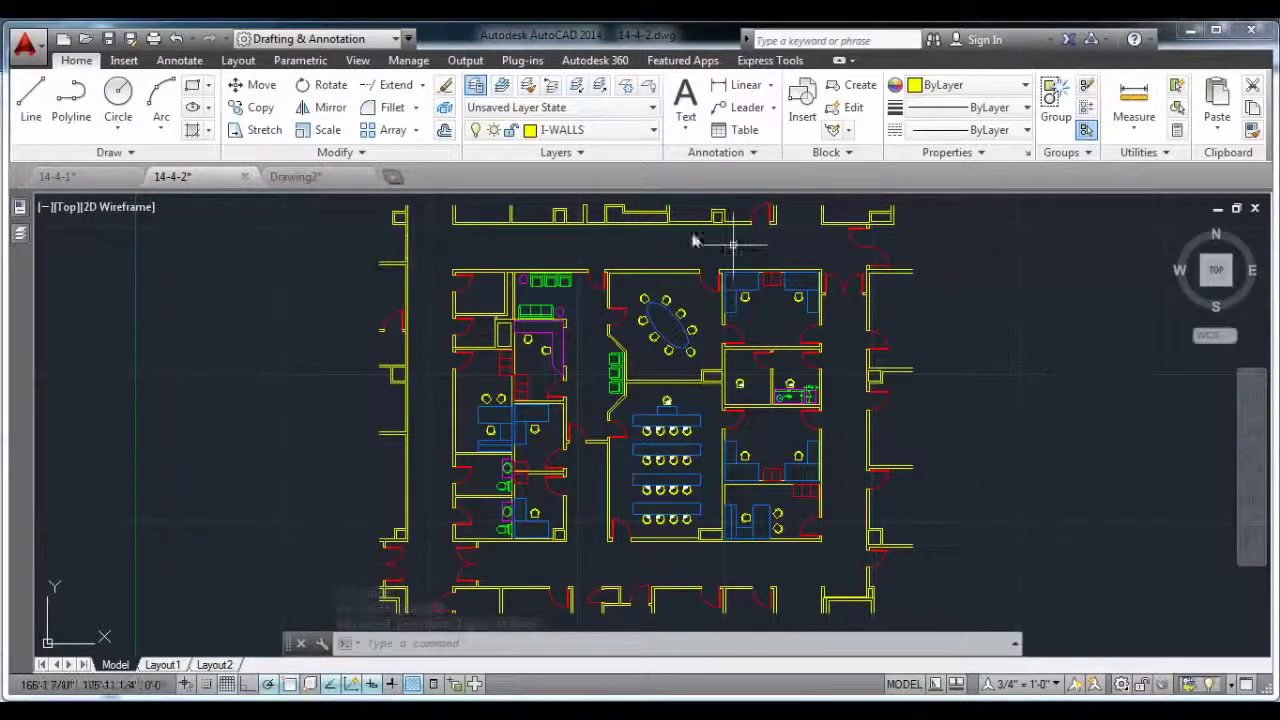
Isolate the desks layer by picking a desk, then restore all layers.
{"action": "left_click", "coordinate": [576, 86]}
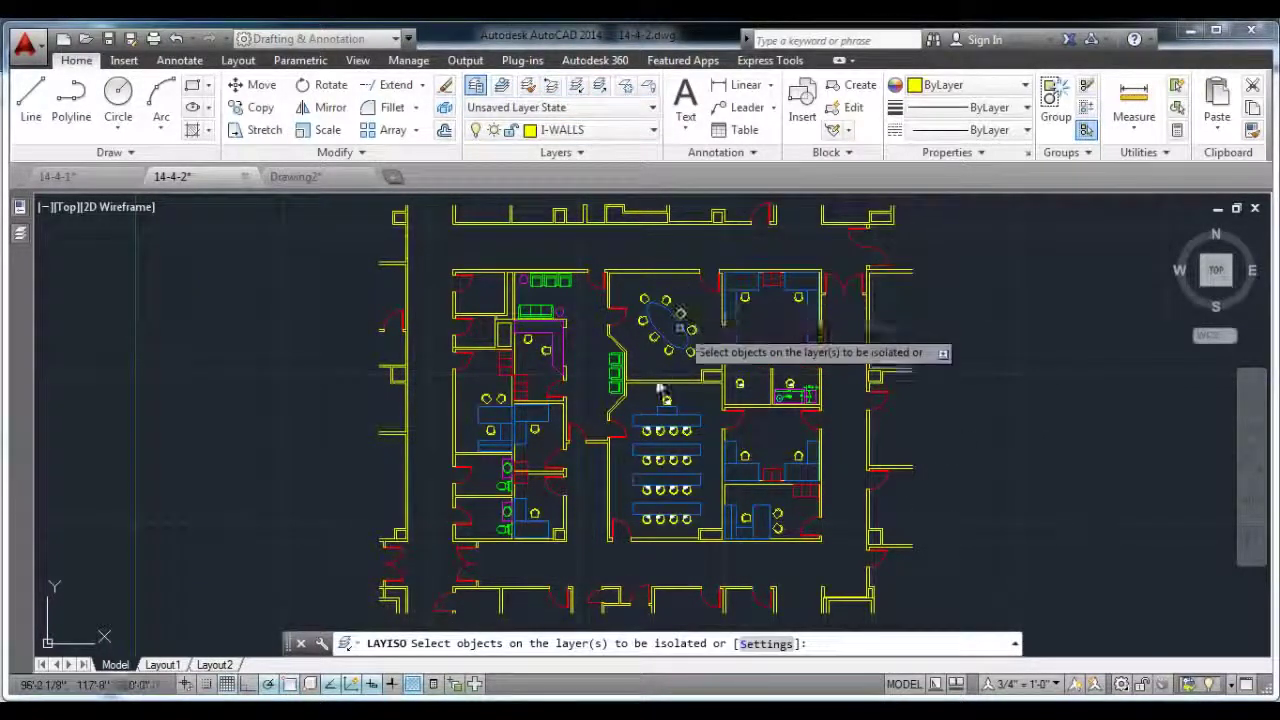
{"action": "left_click", "coordinate": [648, 424]}
{"action": "right_click", "coordinate": [993, 366]}
{"action": "left_click", "coordinate": [1003, 374]}
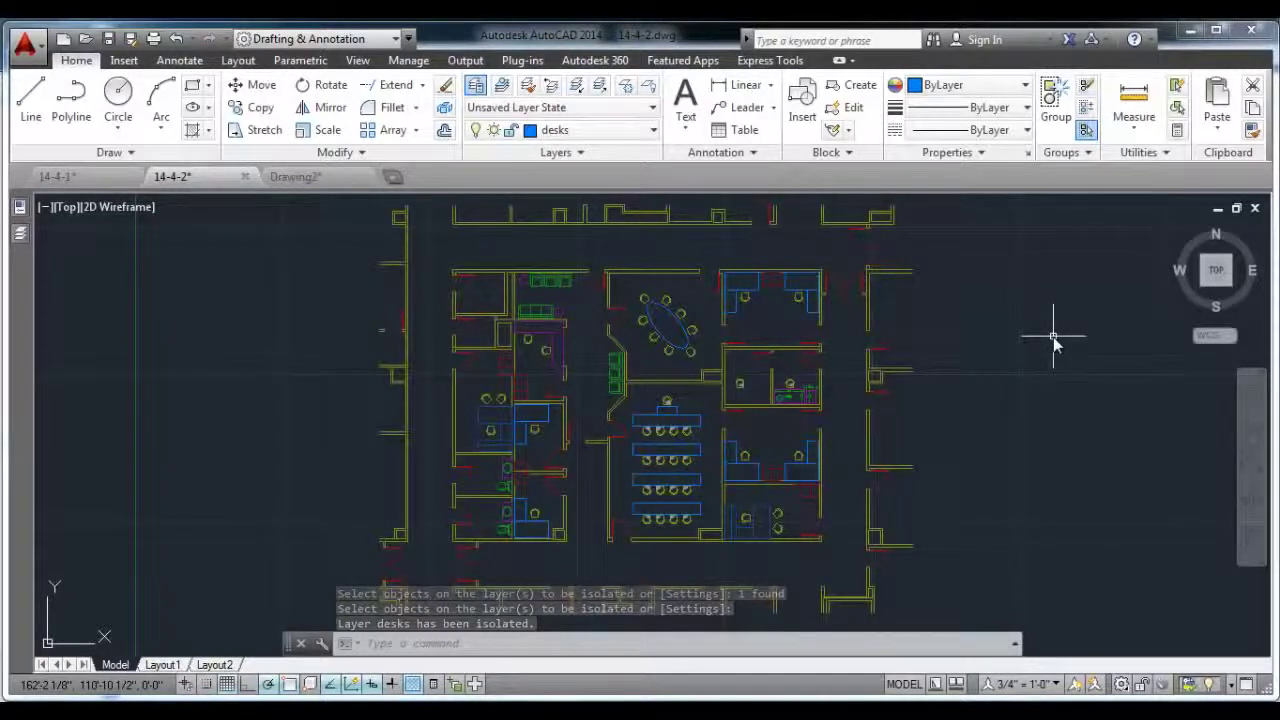
{"action": "left_click", "coordinate": [550, 85]}
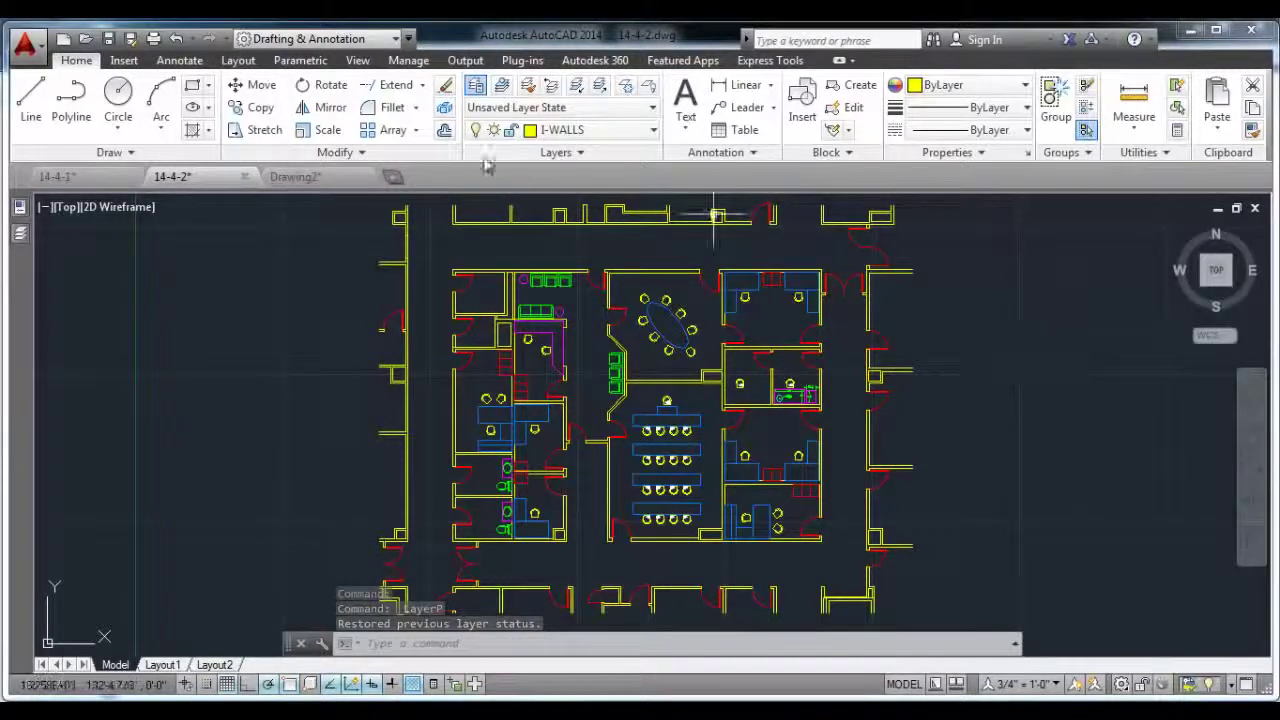
Isolate the chairs layer by picking a chair, then unisolate to show every layer.
{"action": "left_click", "coordinate": [576, 85]}
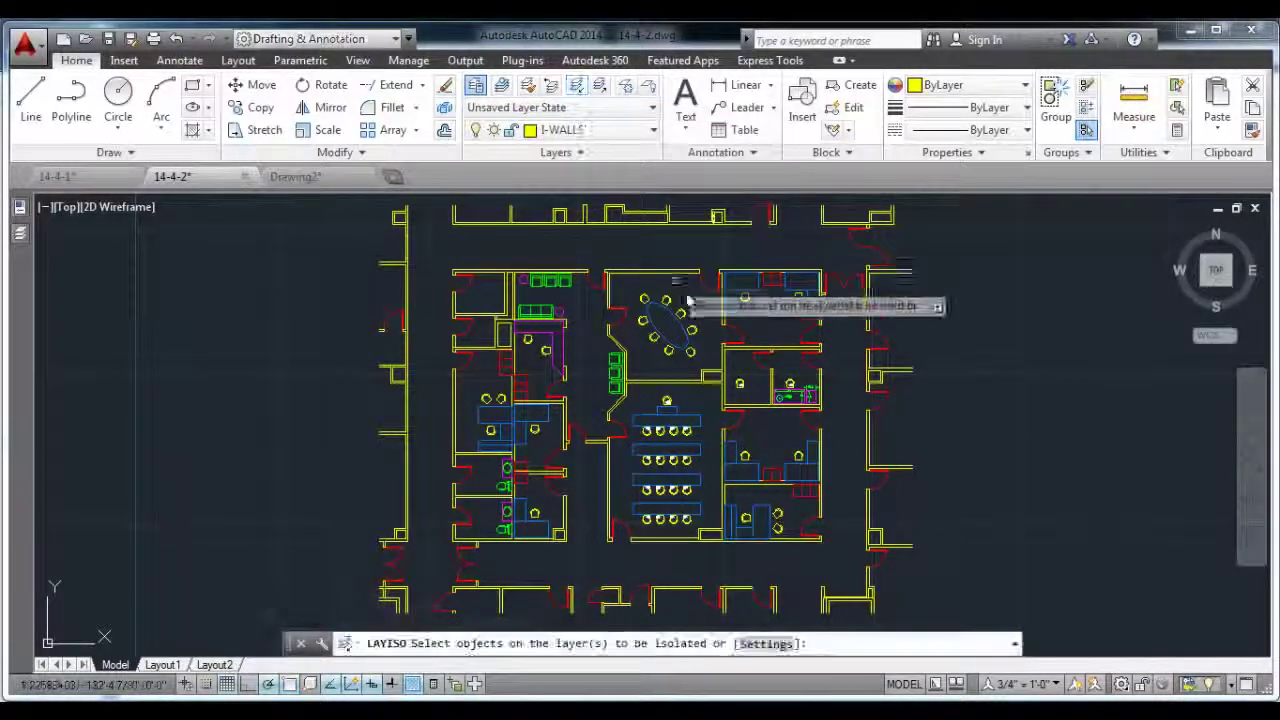
{"action": "left_click", "coordinate": [650, 345]}
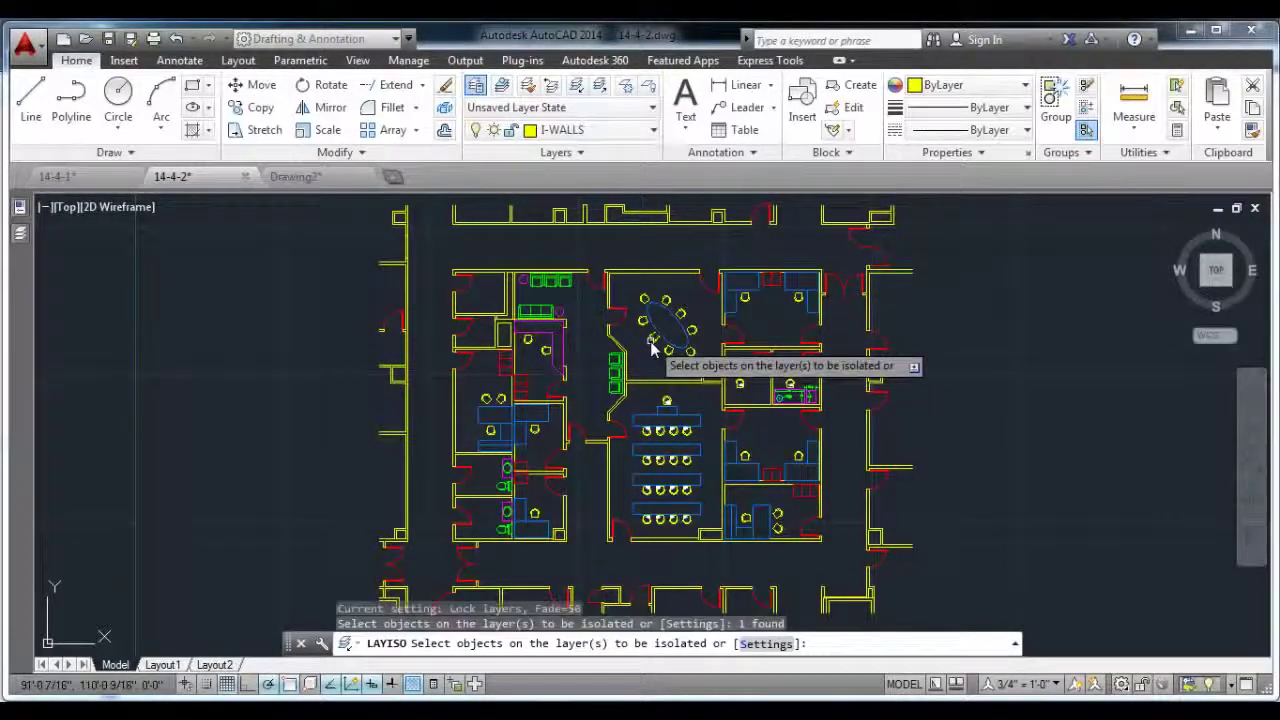
{"action": "right_click", "coordinate": [955, 345]}
{"action": "left_click", "coordinate": [965, 349]}
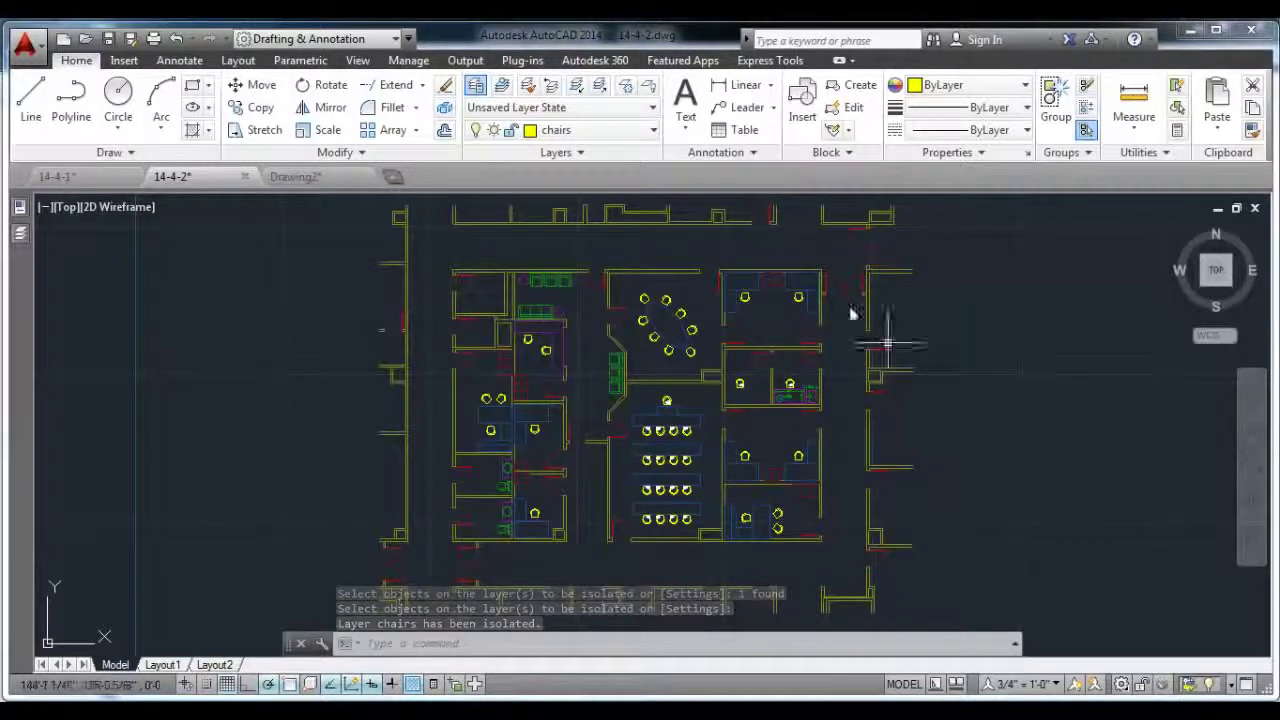
{"action": "left_click", "coordinate": [600, 92]}
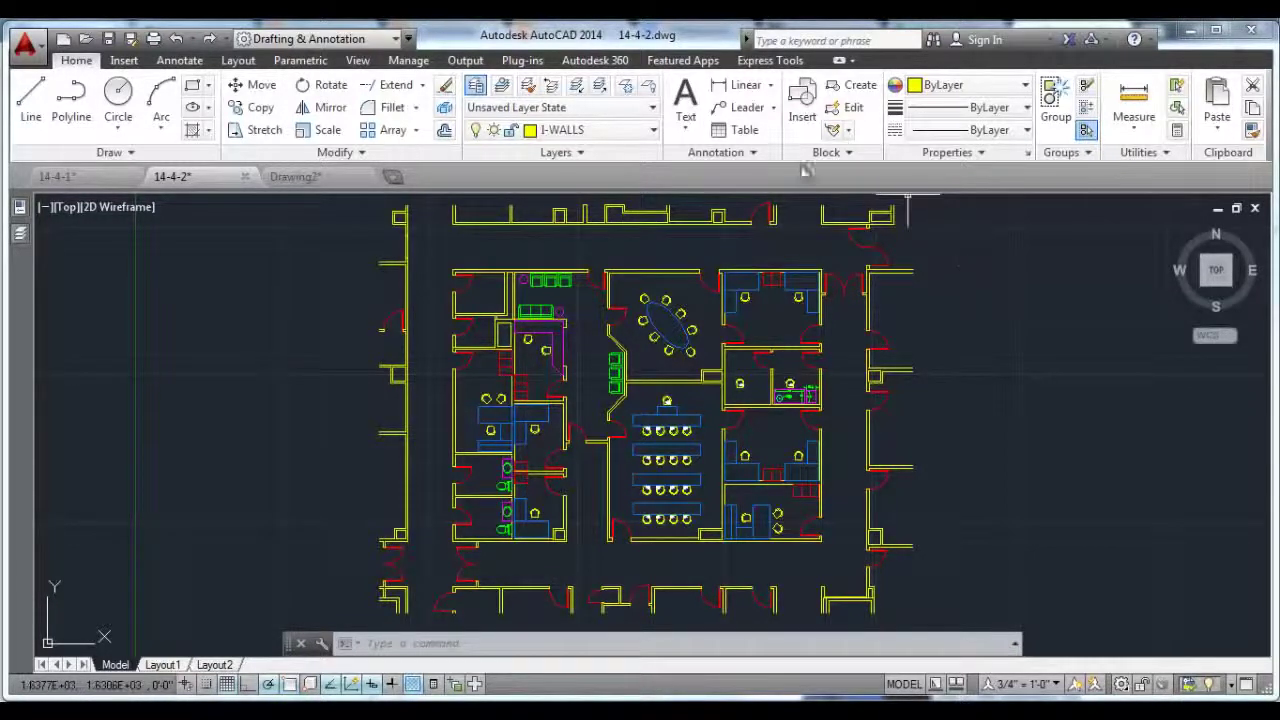
Freeze the desks layer with Layer Freeze by picking a desk.
{"action": "left_click", "coordinate": [625, 88]}
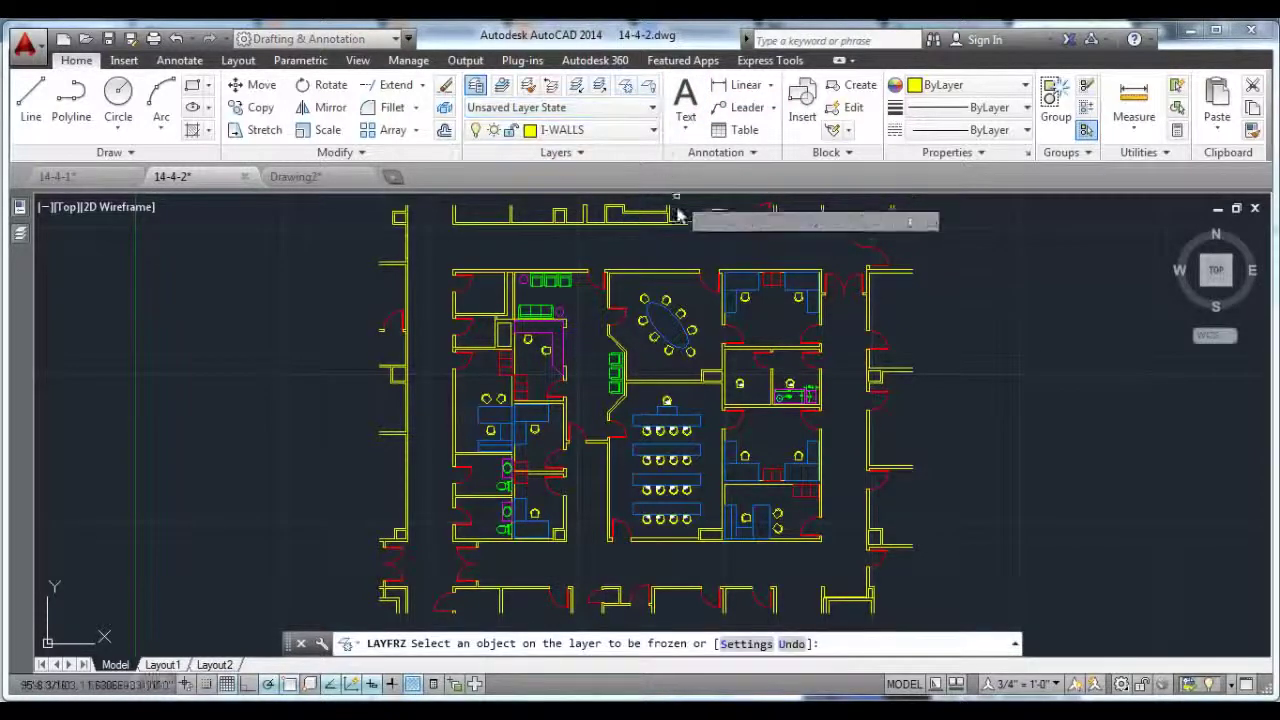
{"action": "left_click", "coordinate": [673, 321]}
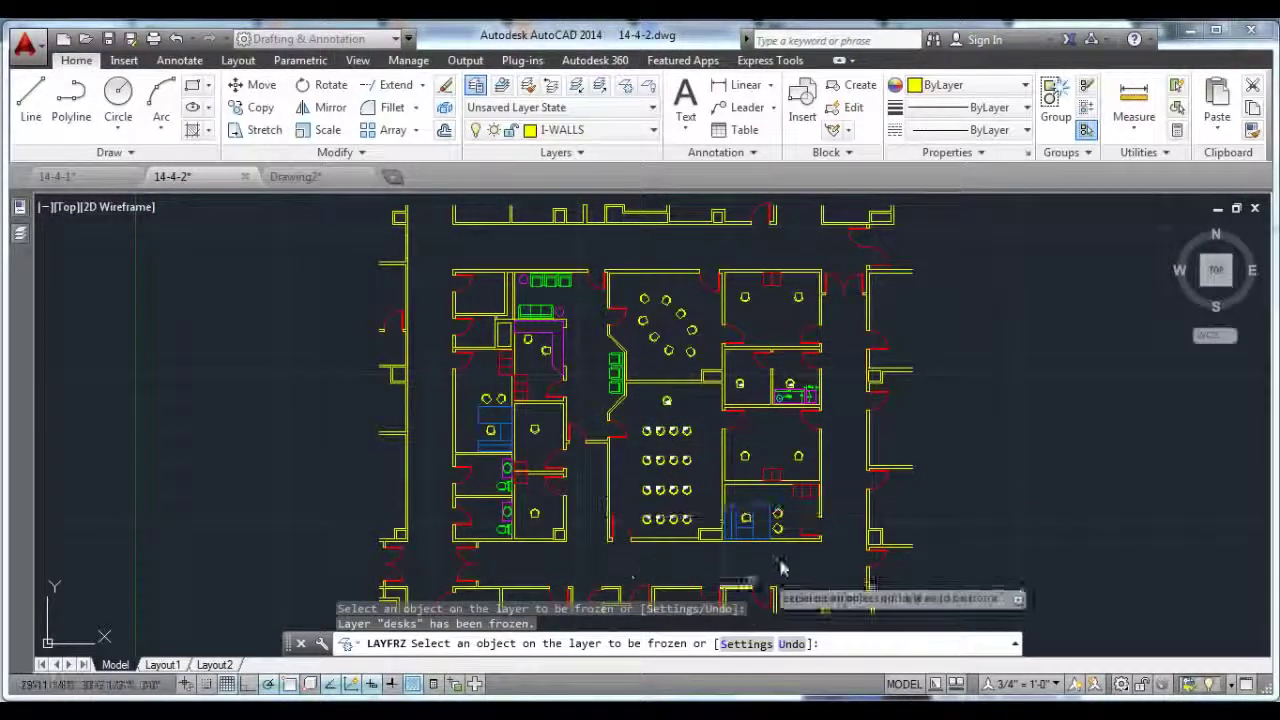
{"action": "right_click", "coordinate": [976, 370]}
{"action": "left_click", "coordinate": [1000, 378]}
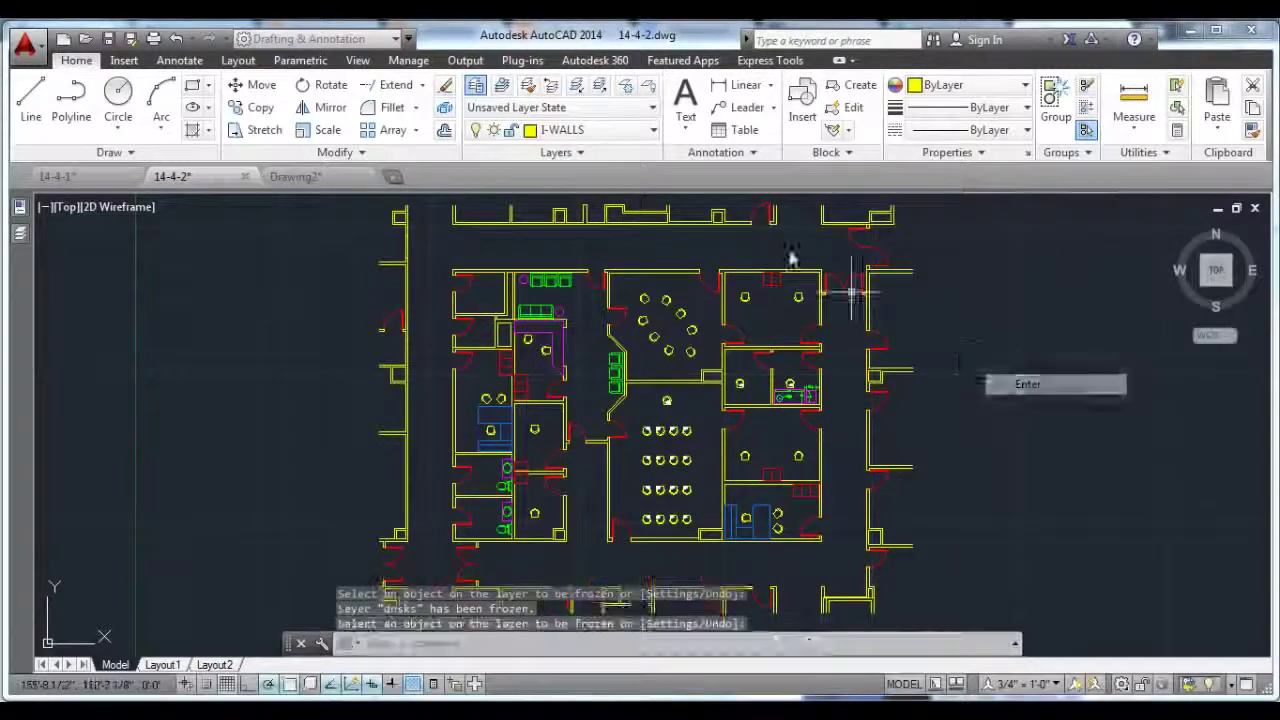
Turn off the DOORS layer by picking a door, then cancel a second Layer Freeze.
{"action": "left_click", "coordinate": [650, 88]}
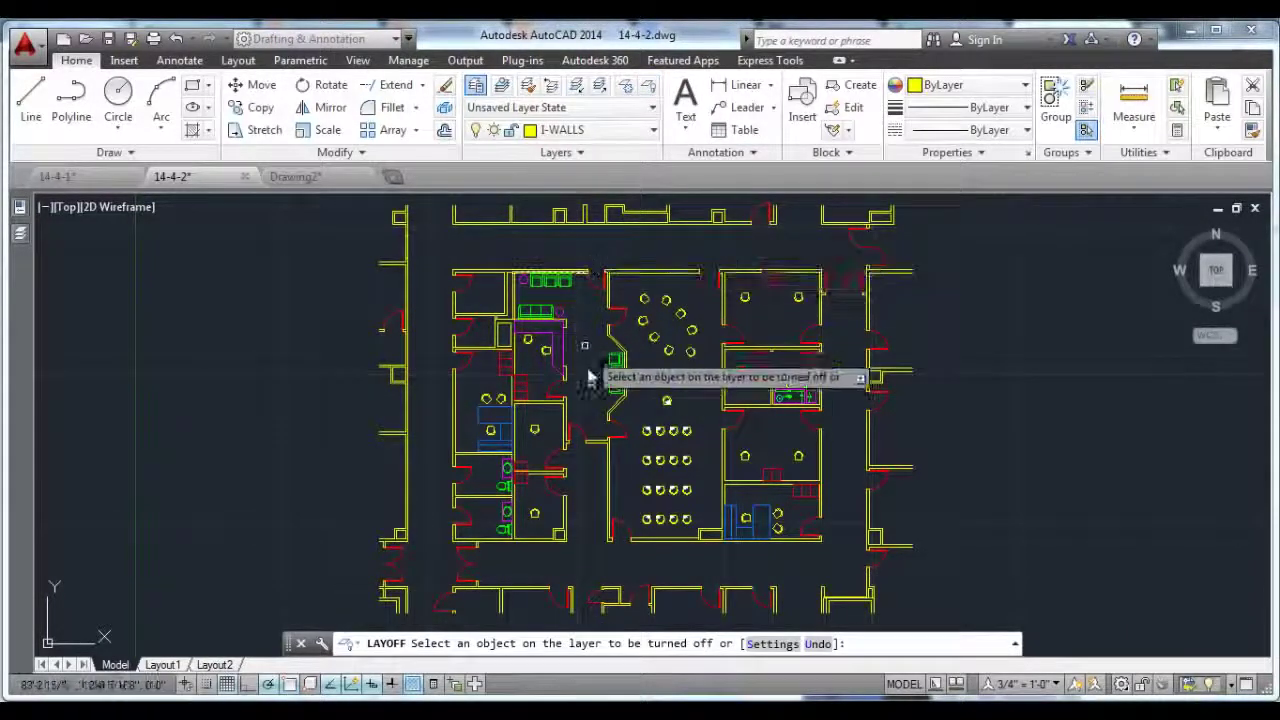
{"action": "left_click", "coordinate": [577, 433]}
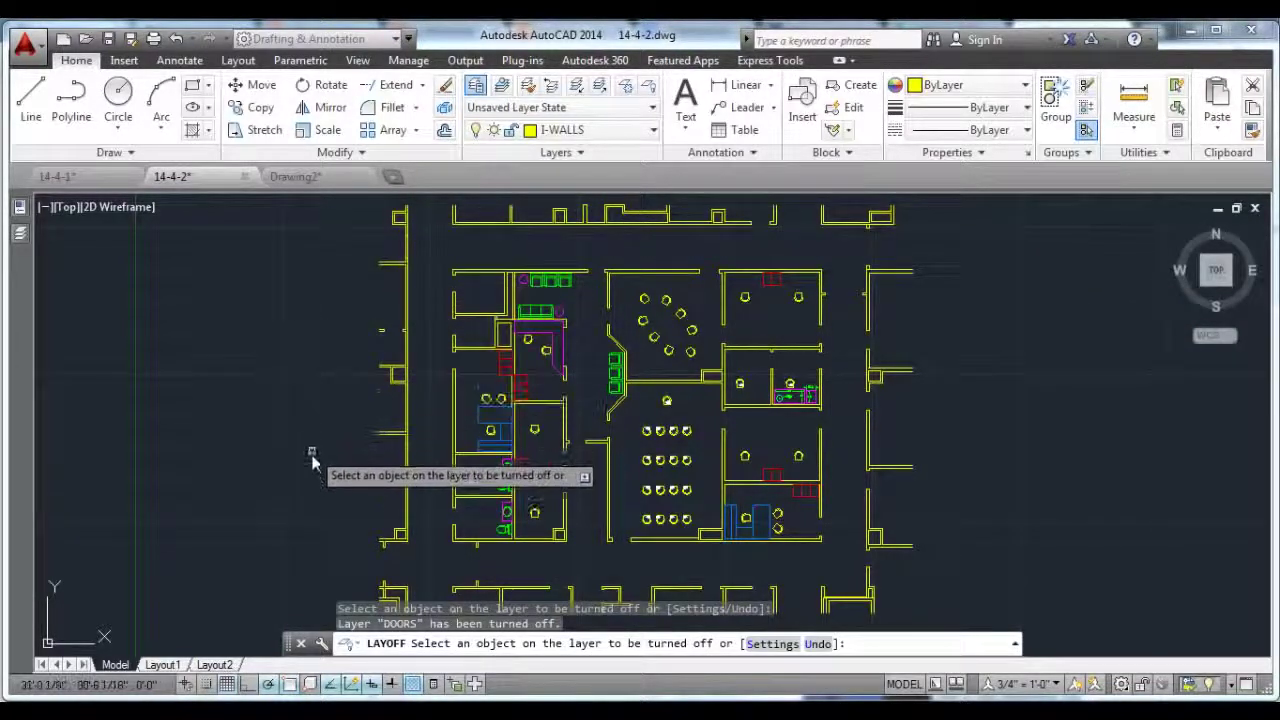
{"action": "left_click", "coordinate": [625, 86]}
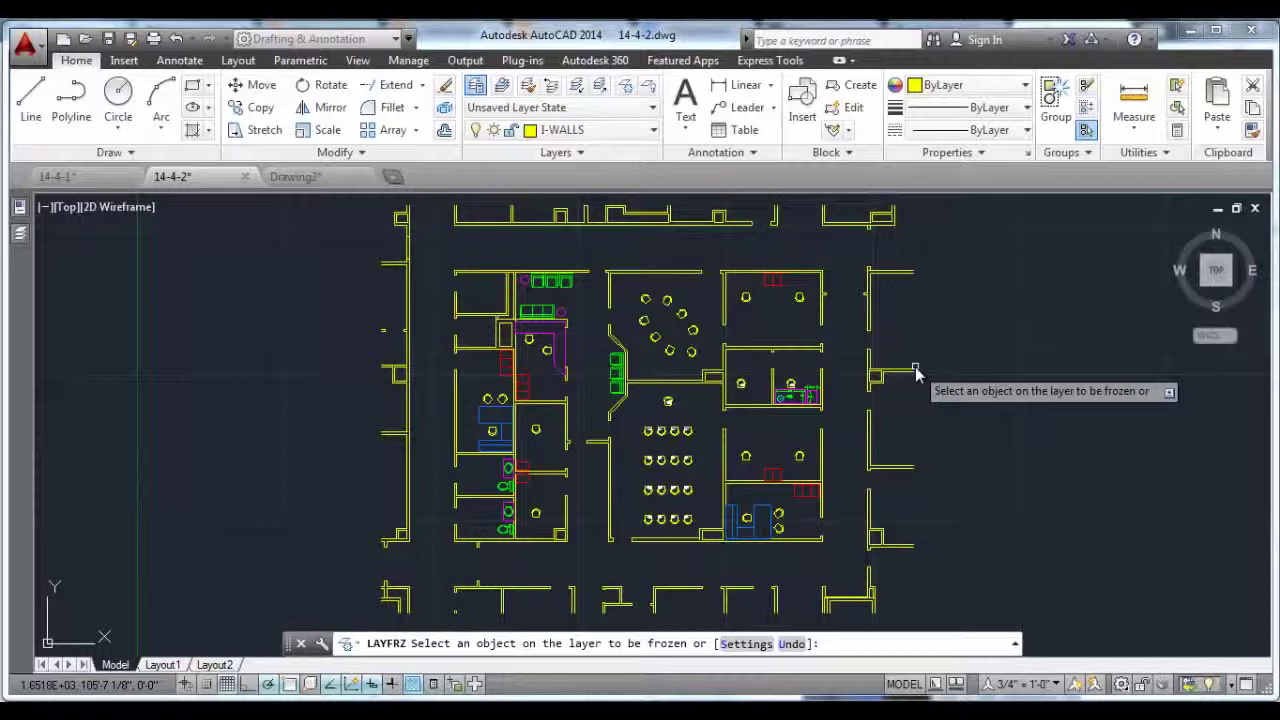
{"action": "key", "text": "Escape"}
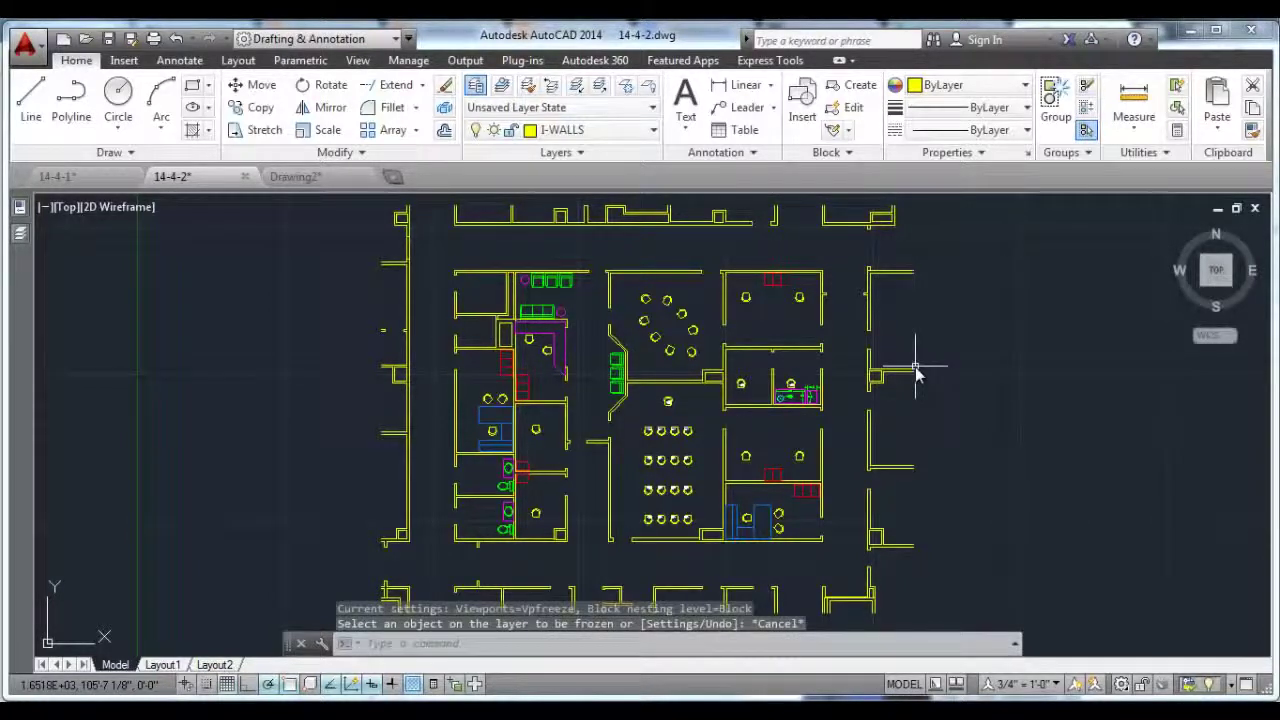
Use Layer Previous three times until the doors and walls reappear.
{"action": "left_click", "coordinate": [551, 88]}
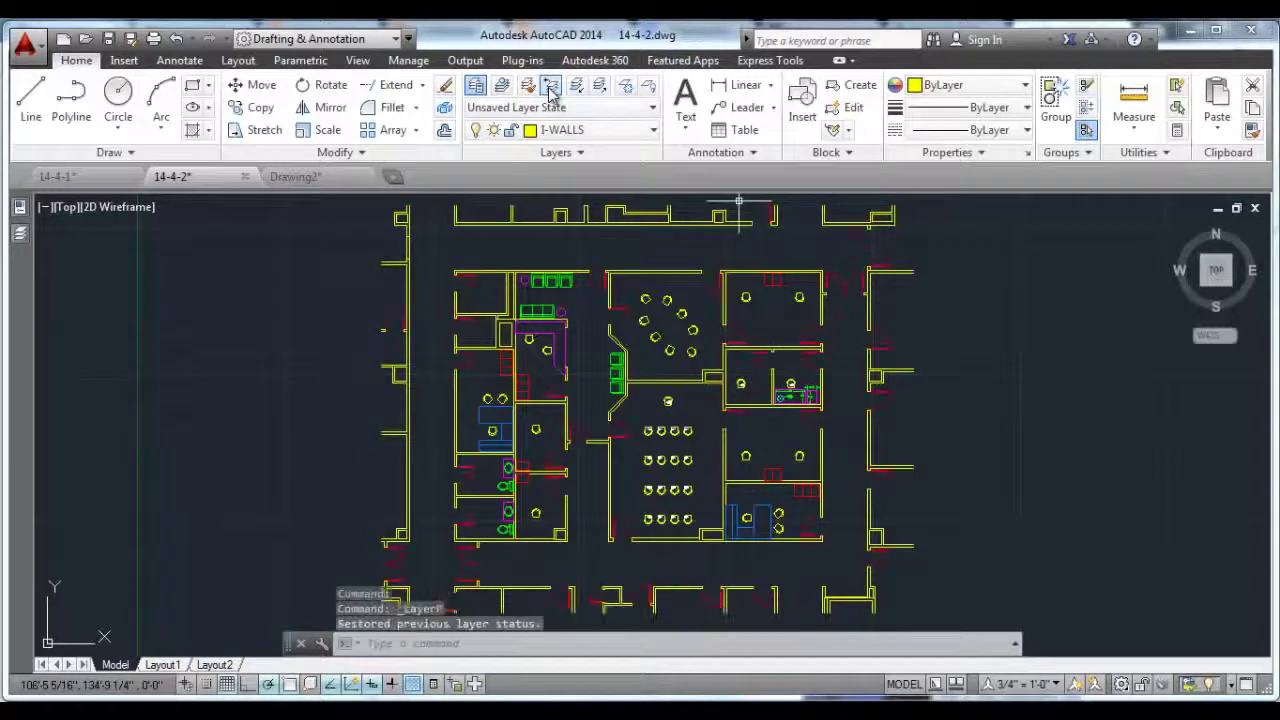
{"action": "left_click", "coordinate": [551, 88]}
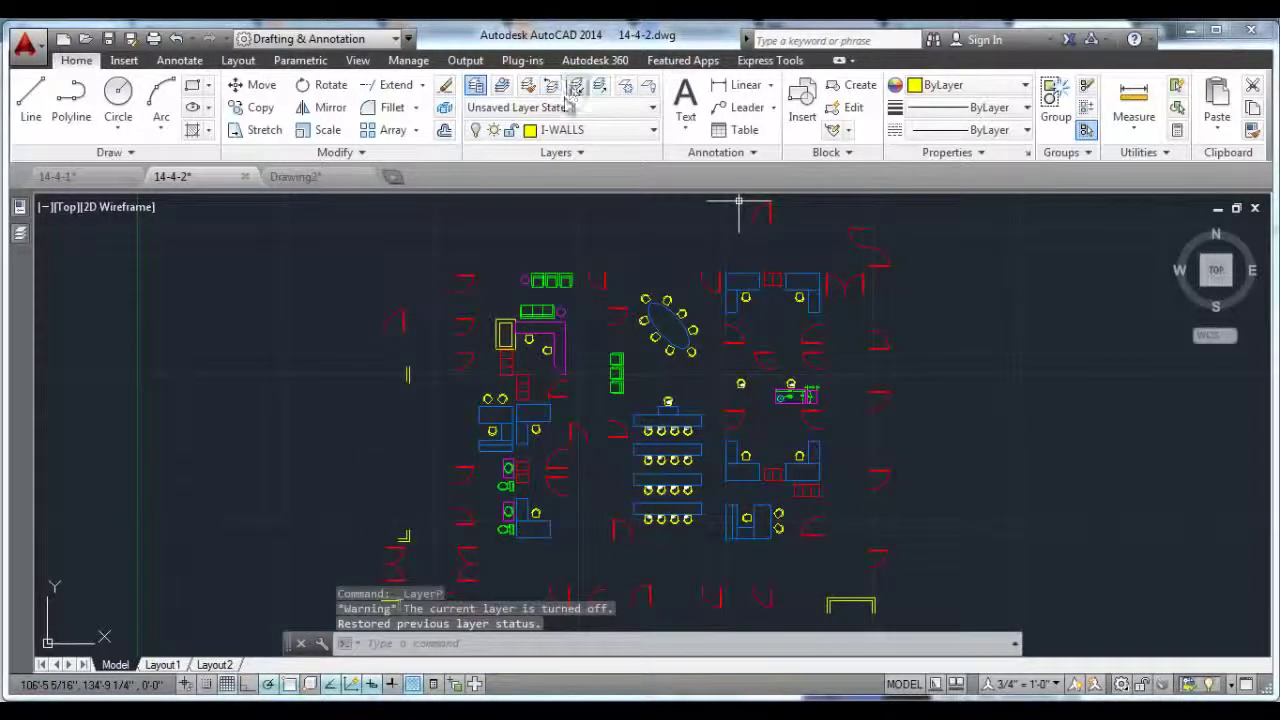
{"action": "left_click", "coordinate": [551, 88]}
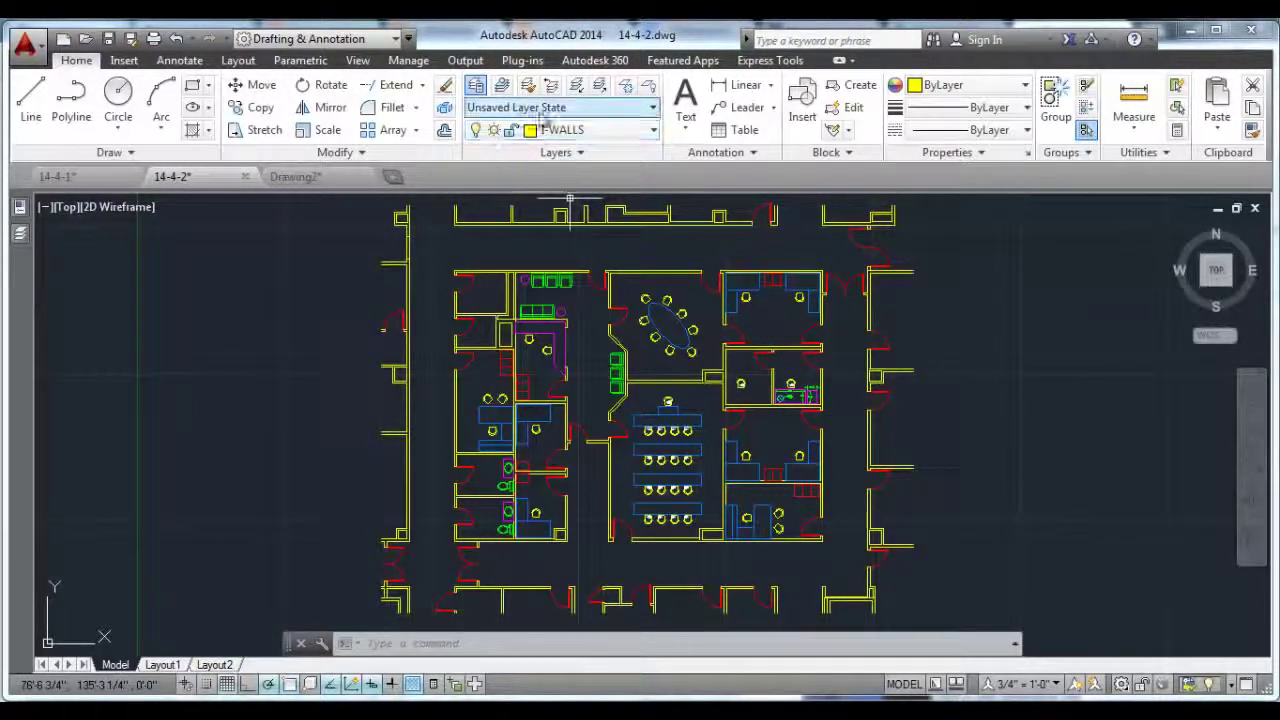
Check the layer state list, pan the plan right, and open the Layer Properties Manager.
{"action": "left_click", "coordinate": [585, 110]}
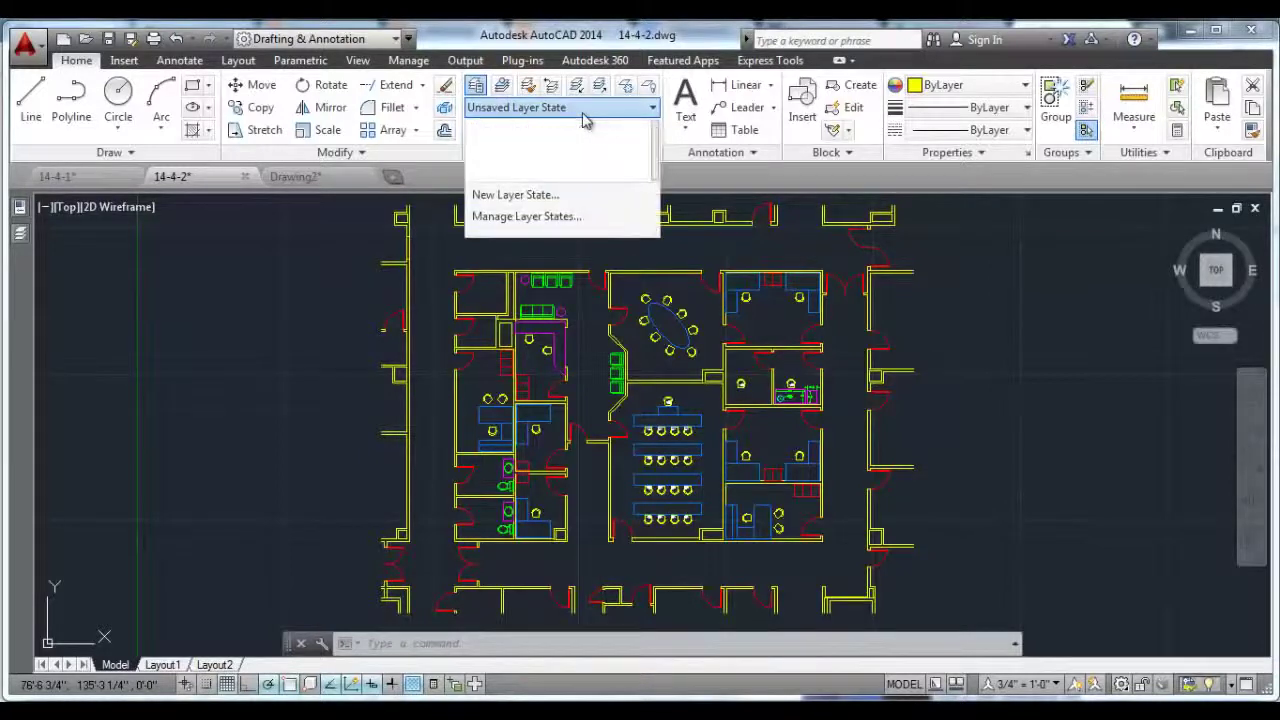
{"action": "left_click", "coordinate": [775, 195]}
{"action": "middle_click_drag", "start_coordinate": [280, 408], "coordinate": [553, 421]}
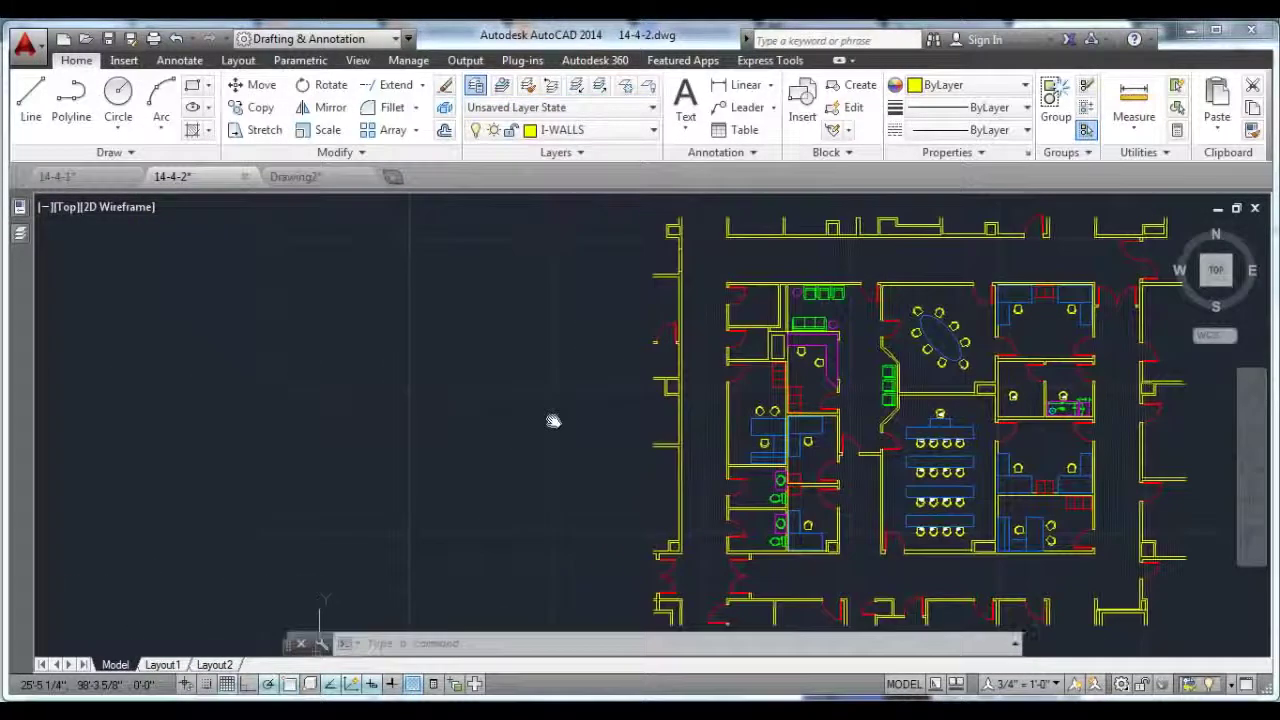
{"action": "left_click", "coordinate": [19, 232]}
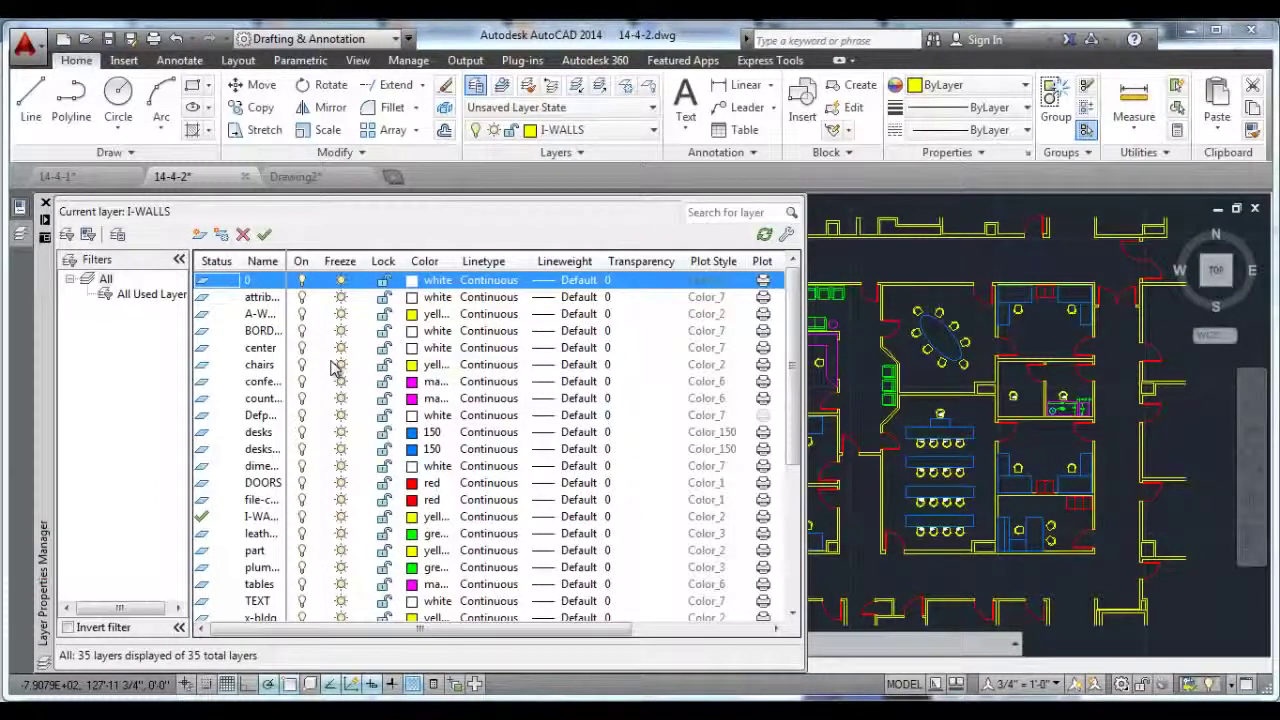
Turn off the current I-WALLS layer, confirming the warning.
{"action": "left_click", "coordinate": [304, 315]}
{"action": "left_click", "coordinate": [302, 517]}
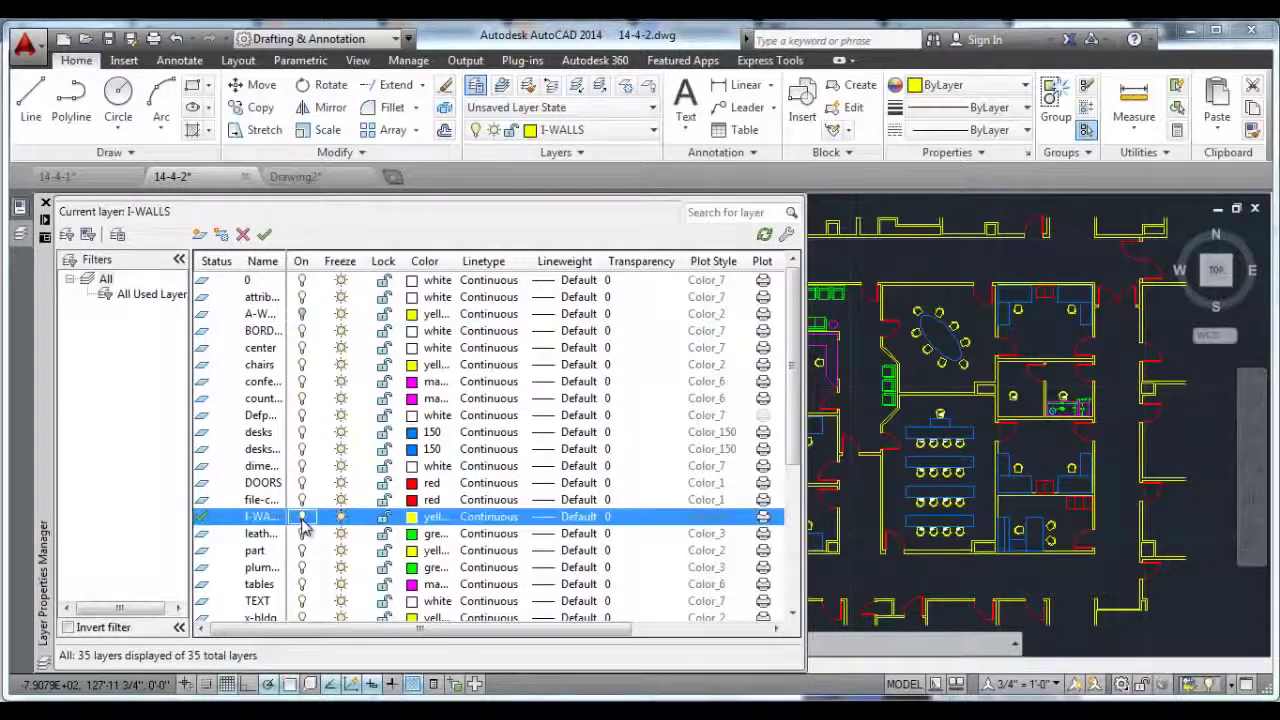
{"action": "left_click", "coordinate": [302, 517]}
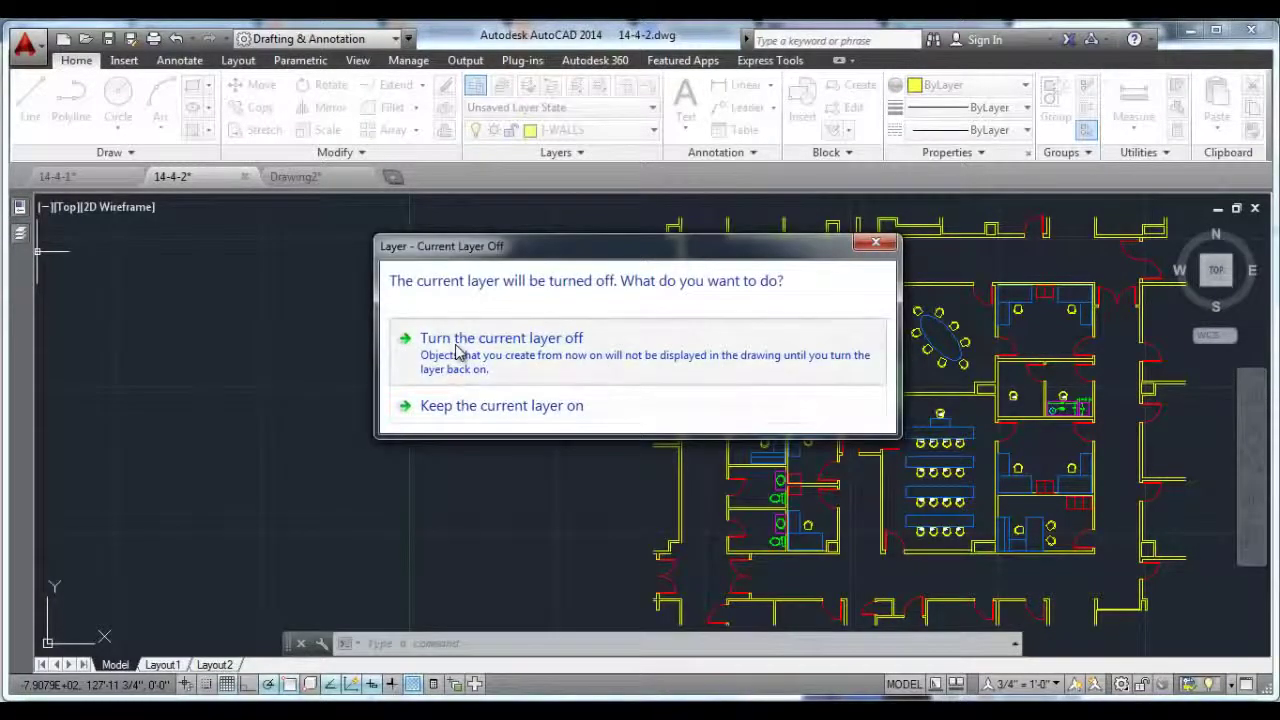
{"action": "left_click", "coordinate": [457, 352]}
{"action": "mouse_move", "coordinate": [20, 232]}
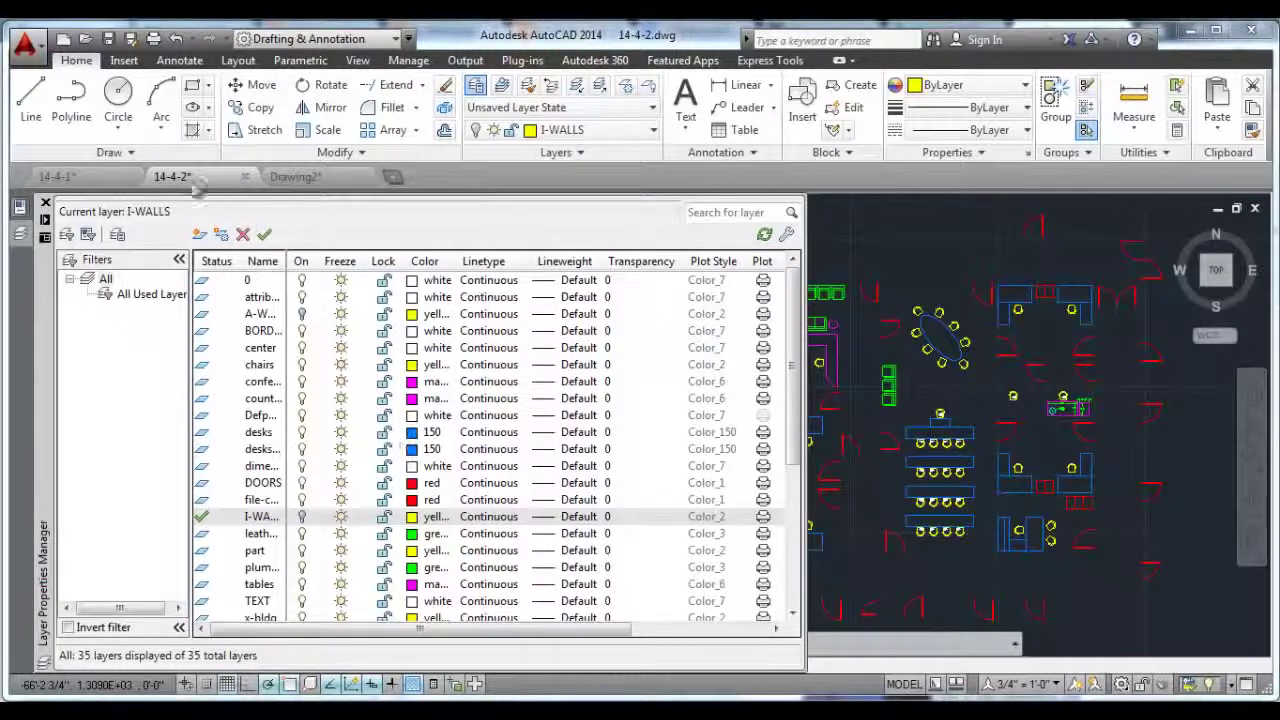
Draw a test circle, turn I-WALLS back on, and delete the circle.
{"action": "left_click", "coordinate": [118, 100]}
{"action": "left_click", "coordinate": [892, 230]}
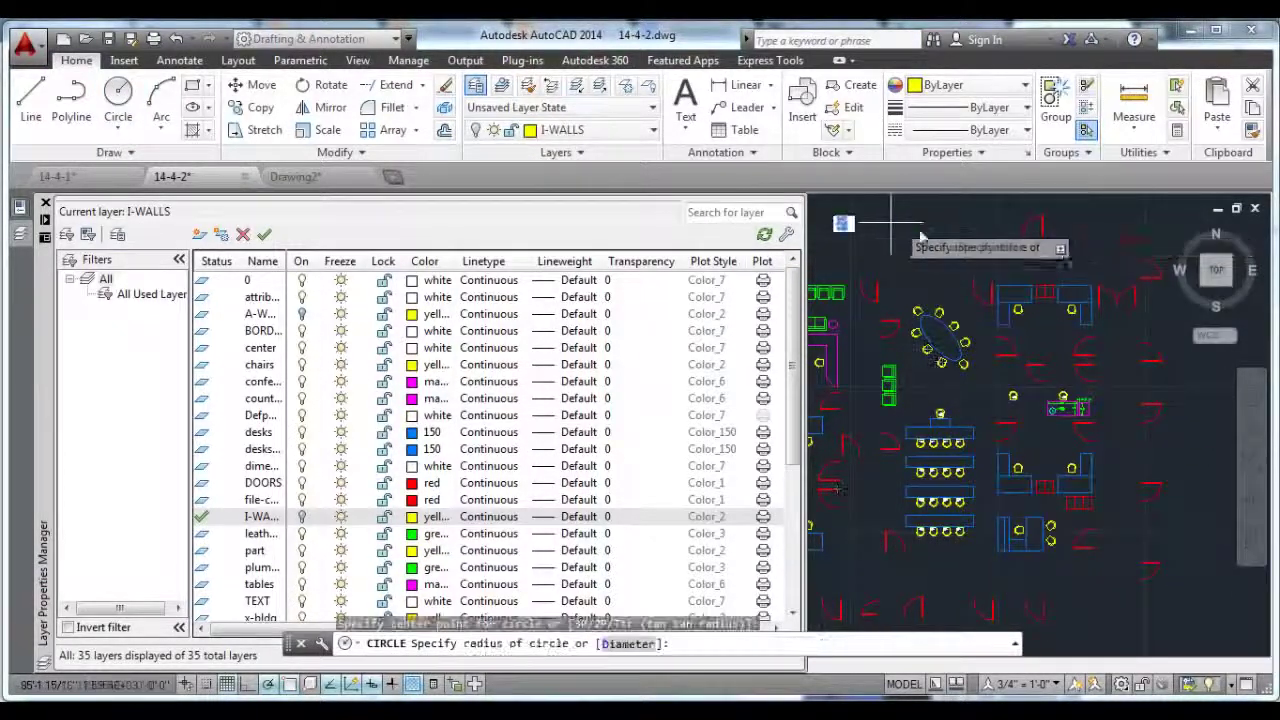
{"action": "key", "text": "Escape"}
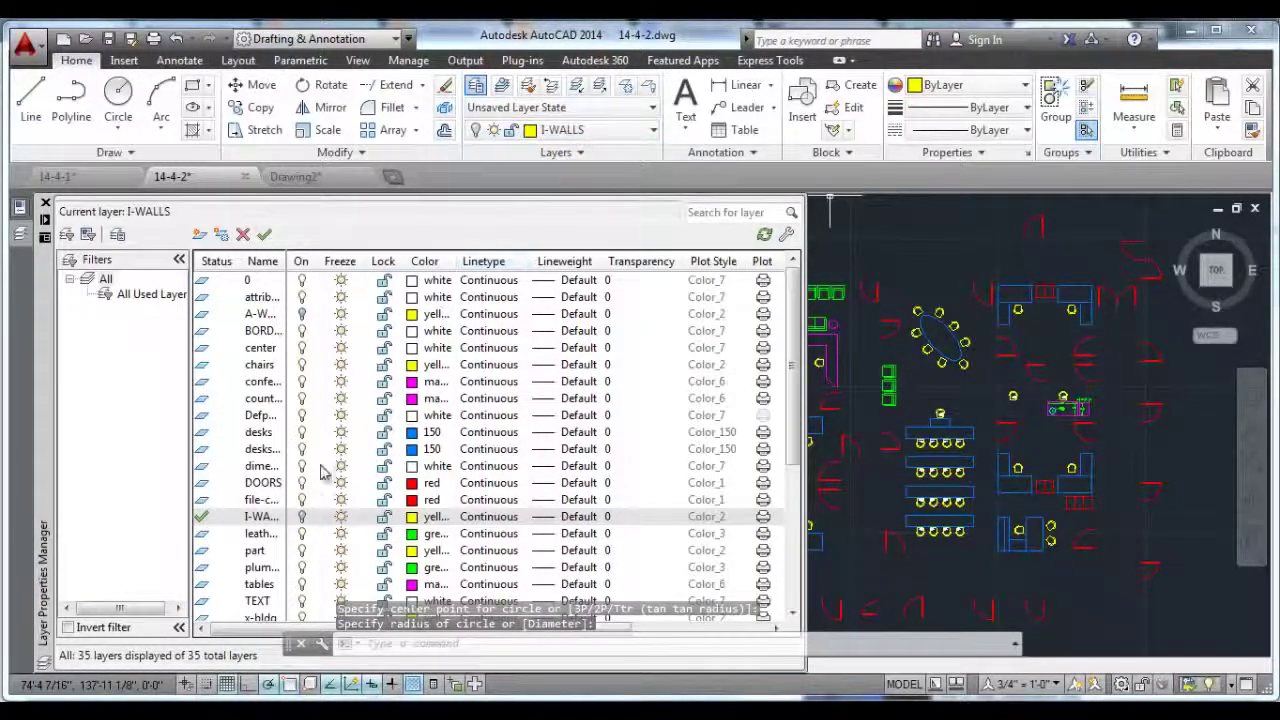
{"action": "left_click", "coordinate": [302, 517]}
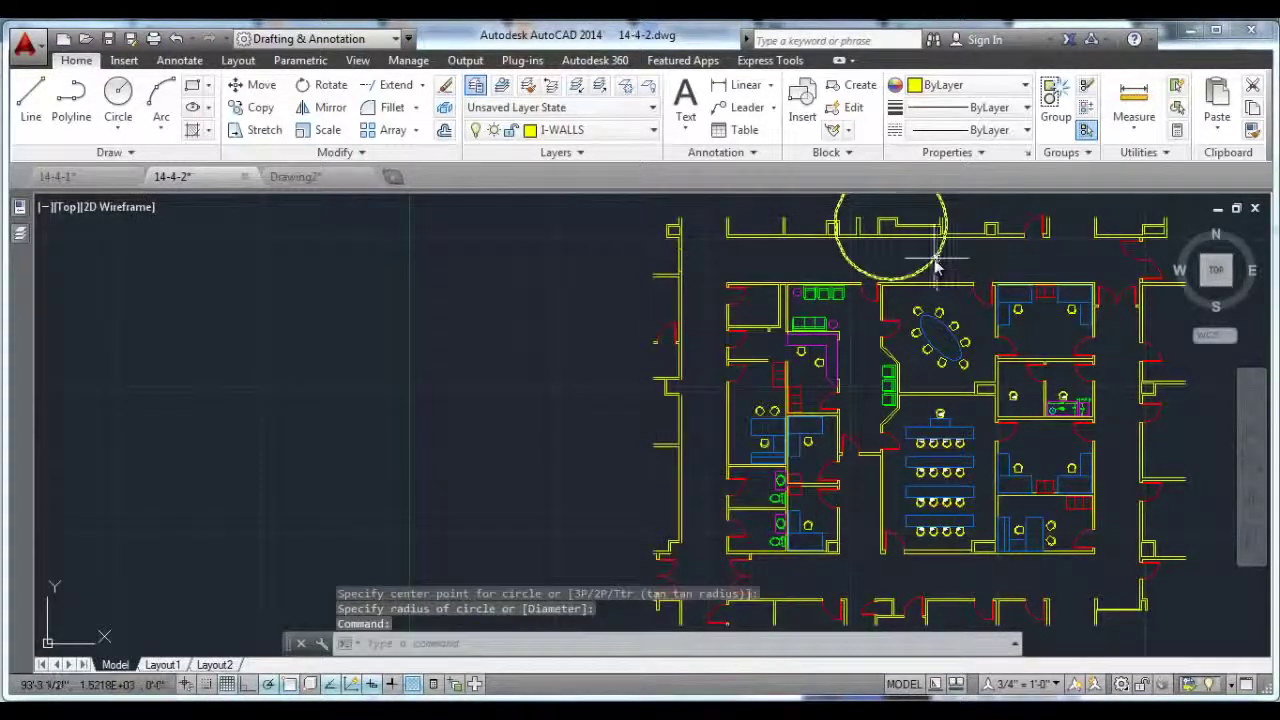
{"action": "left_click", "coordinate": [937, 256]}
{"action": "key", "text": "Delete"}
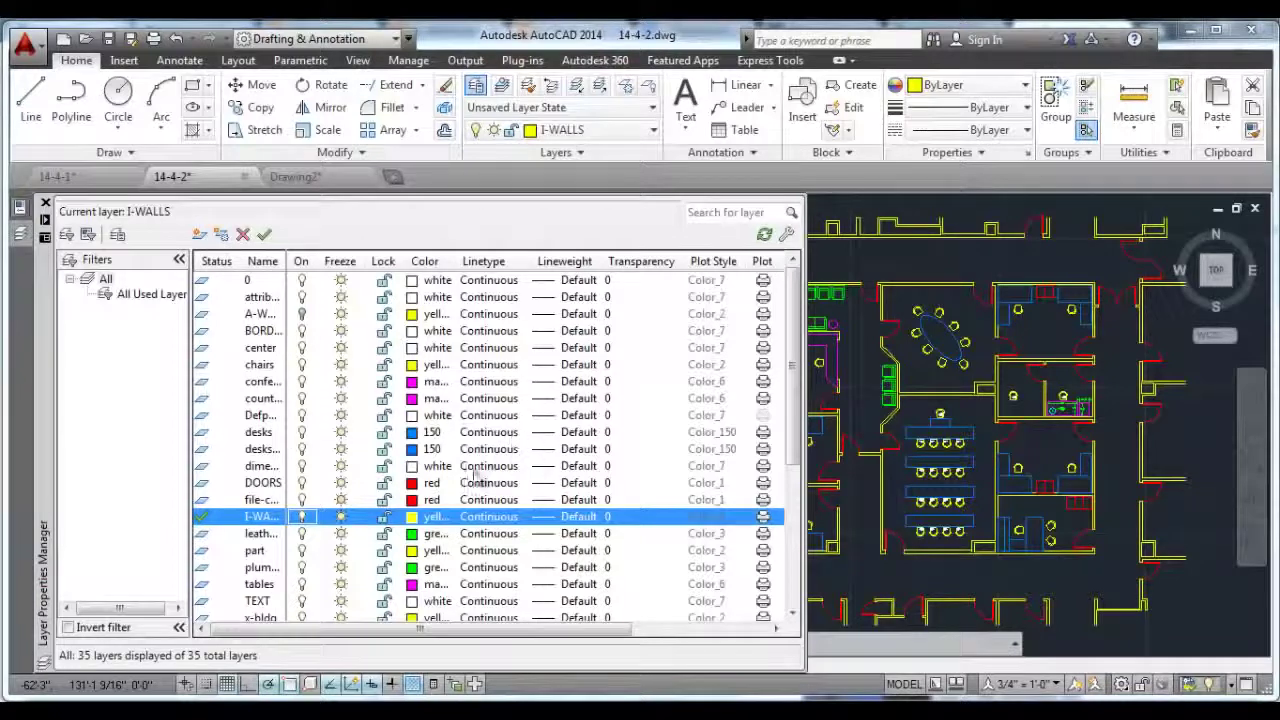
Turn off the green furniture, part and both desks layers.
{"action": "left_click", "coordinate": [303, 534]}
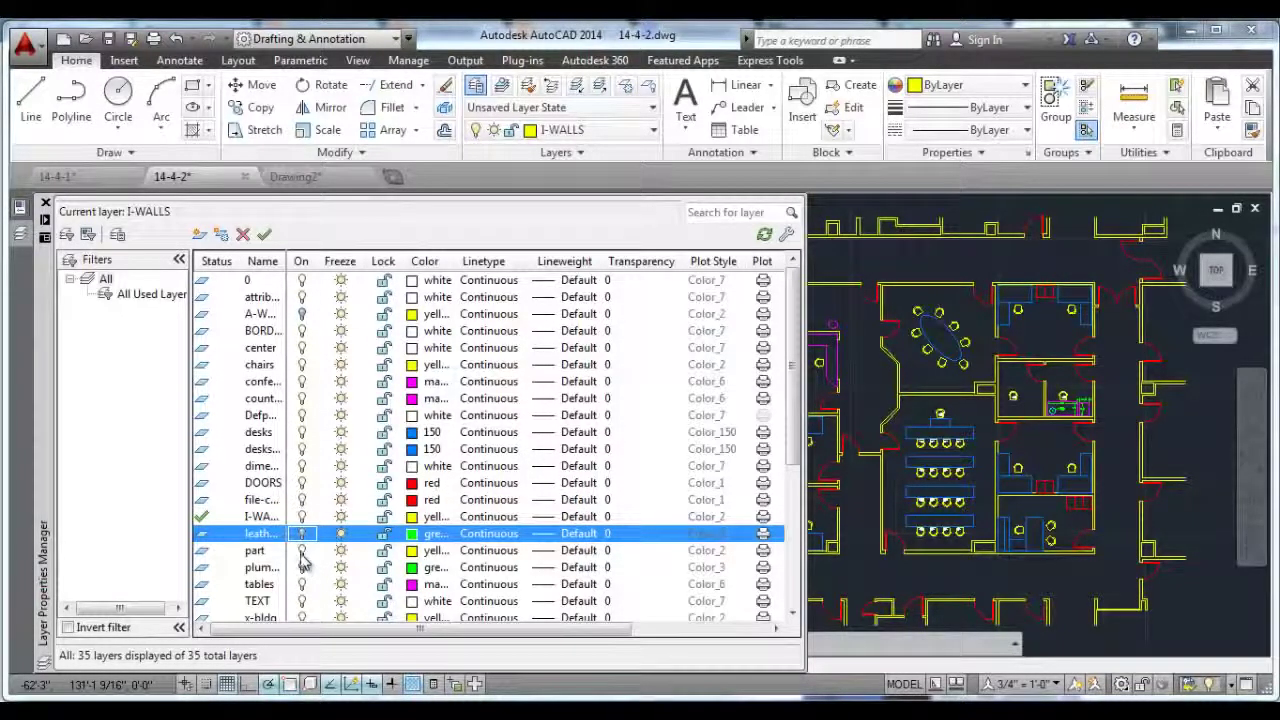
{"action": "left_click", "coordinate": [301, 551]}
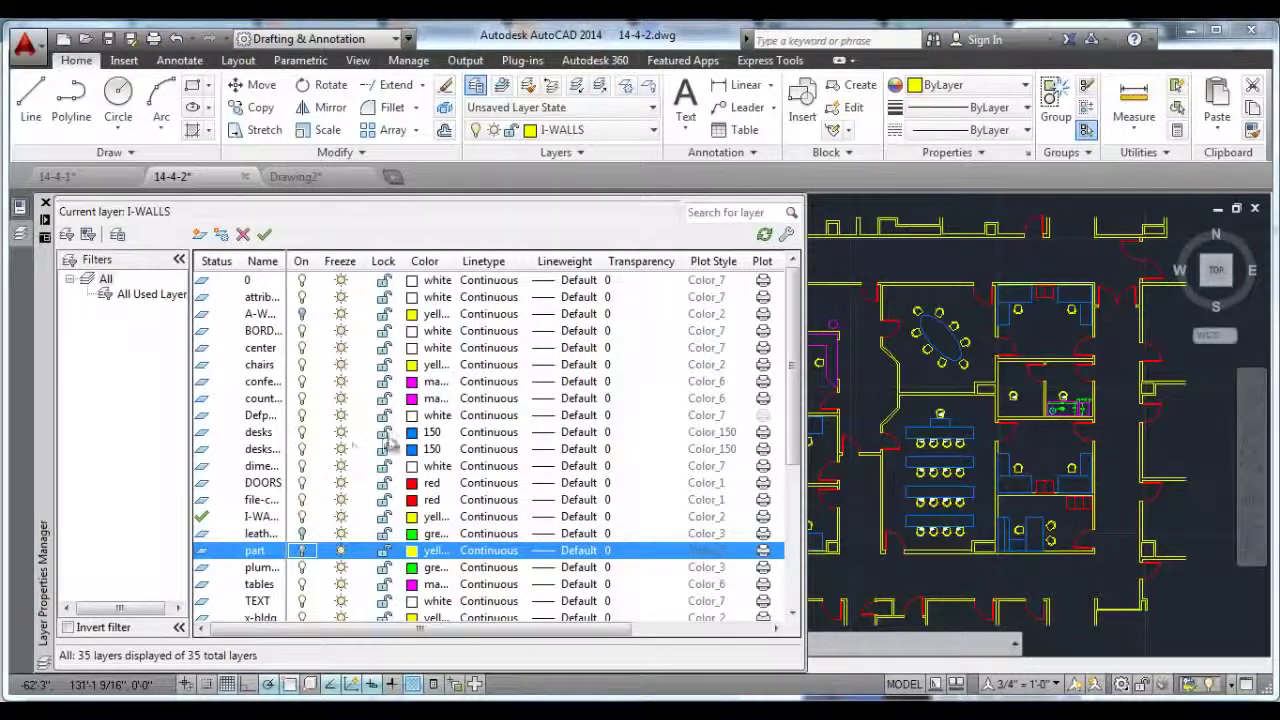
{"action": "left_click", "coordinate": [304, 449]}
{"action": "left_click", "coordinate": [305, 432]}
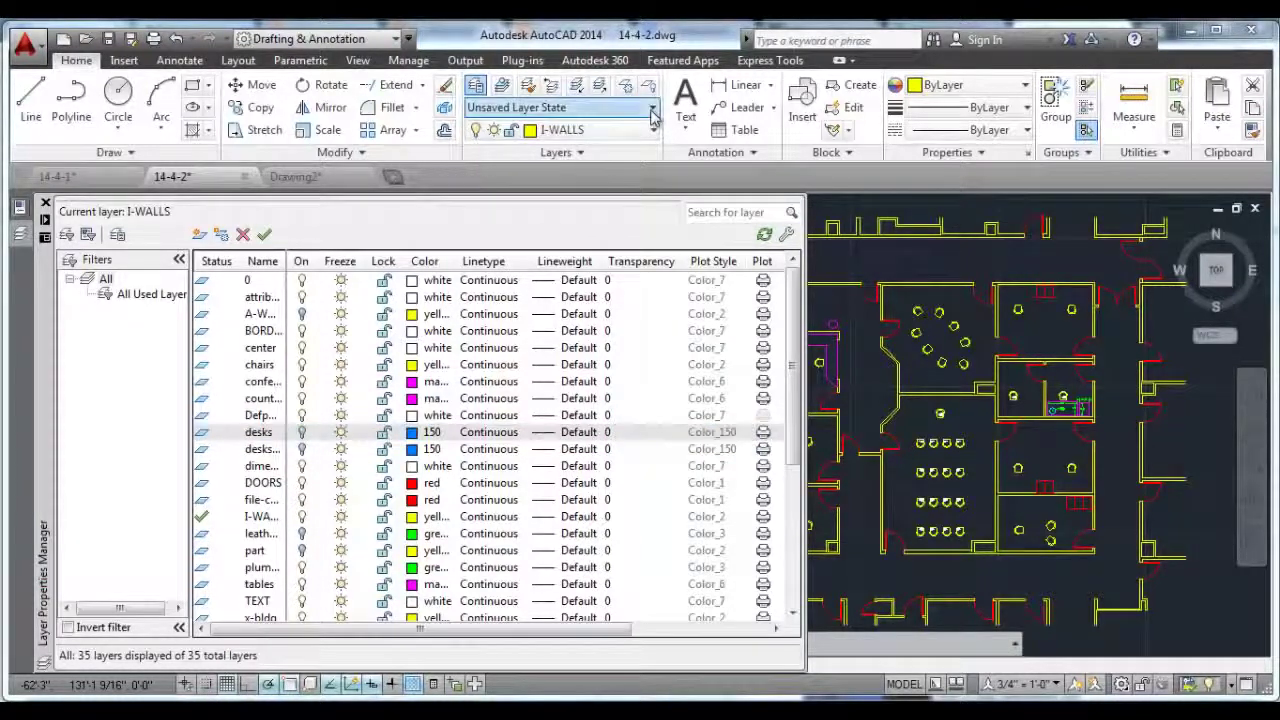
{"action": "left_click", "coordinate": [560, 107]}
{"action": "left_click", "coordinate": [532, 196]}
{"action": "type", "text": "NO DESK"}
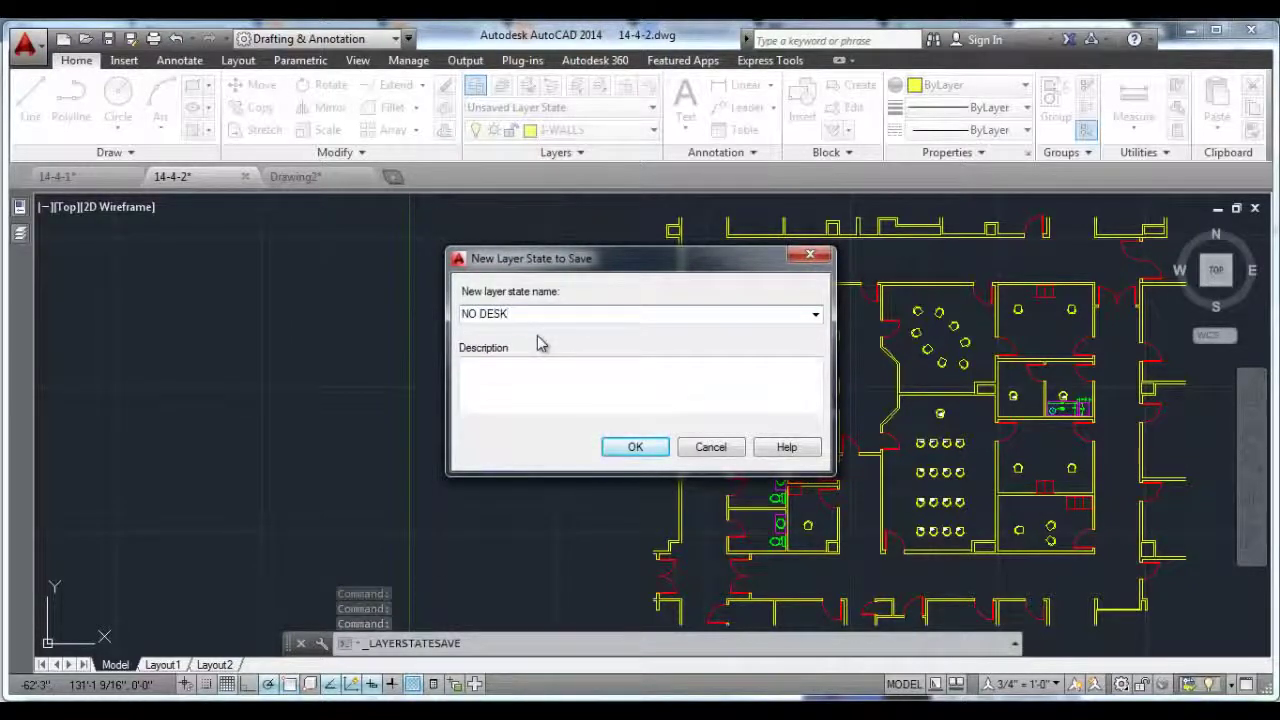
Save the NO DESK layer state, then turn desks, desks-executive, leather furniture and part back on.
{"action": "left_click", "coordinate": [635, 447]}
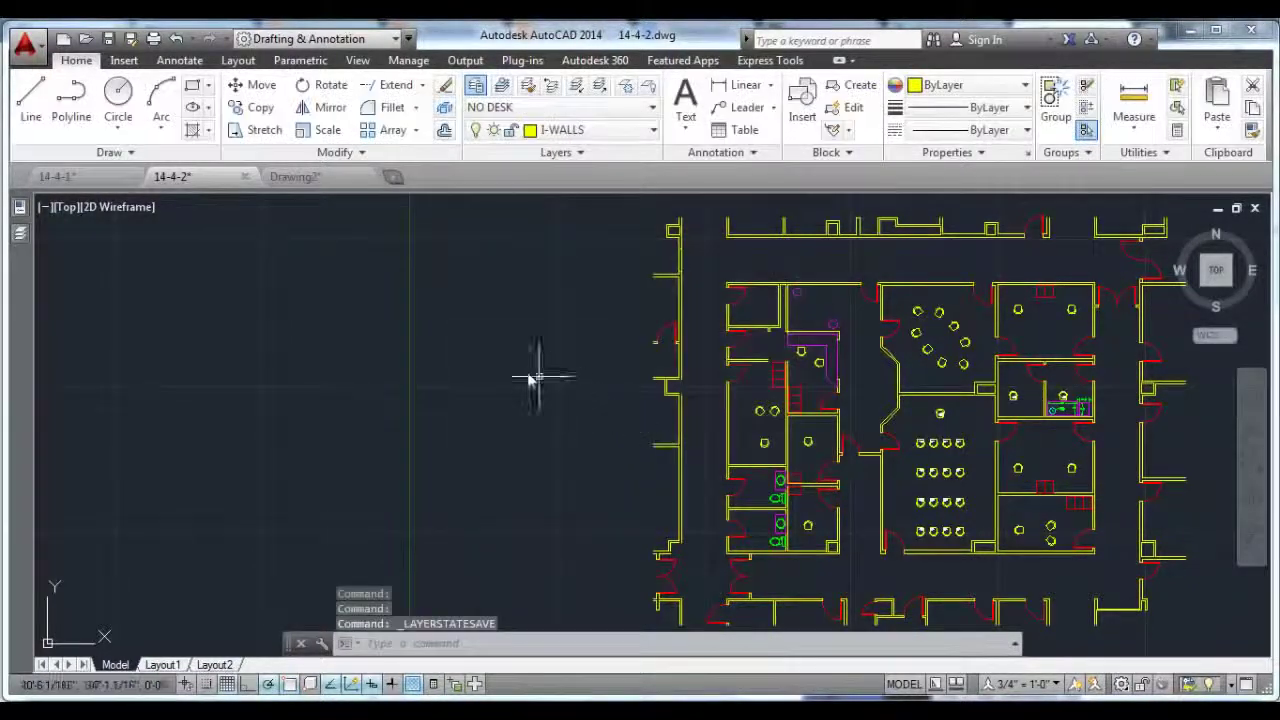
{"action": "left_click", "coordinate": [652, 134]}
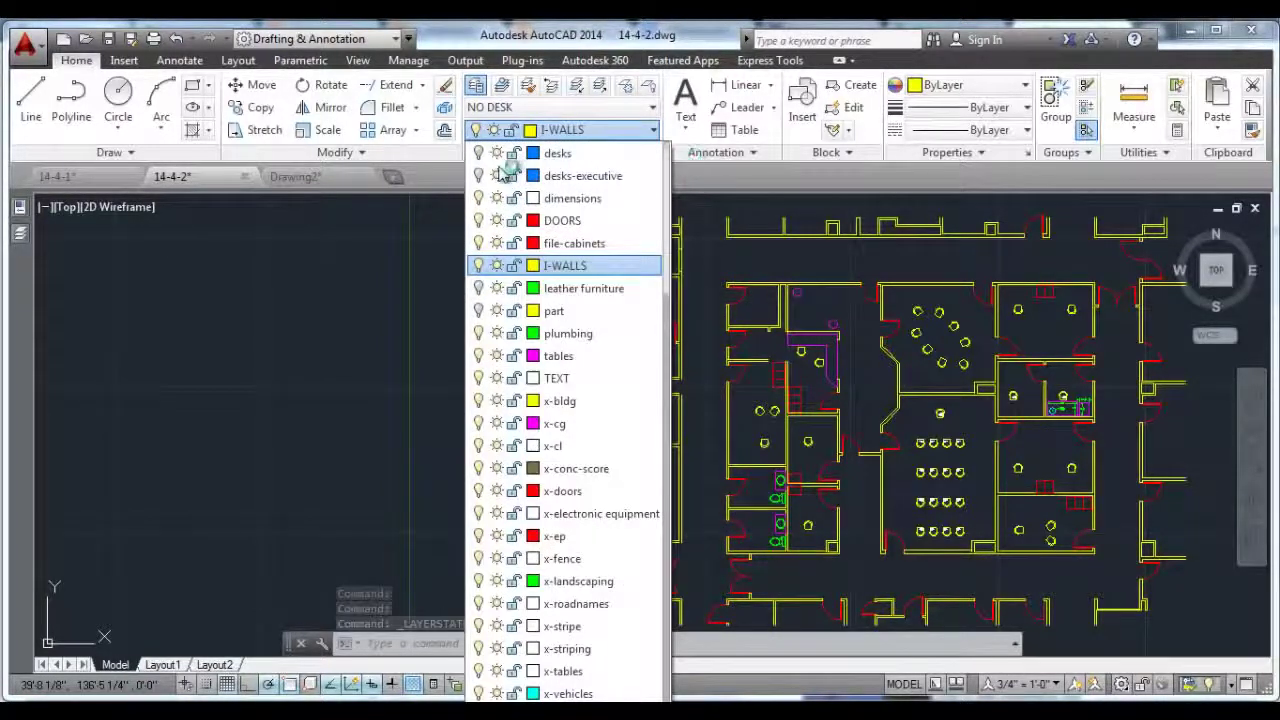
{"action": "left_click", "coordinate": [480, 176]}
{"action": "left_click", "coordinate": [478, 153]}
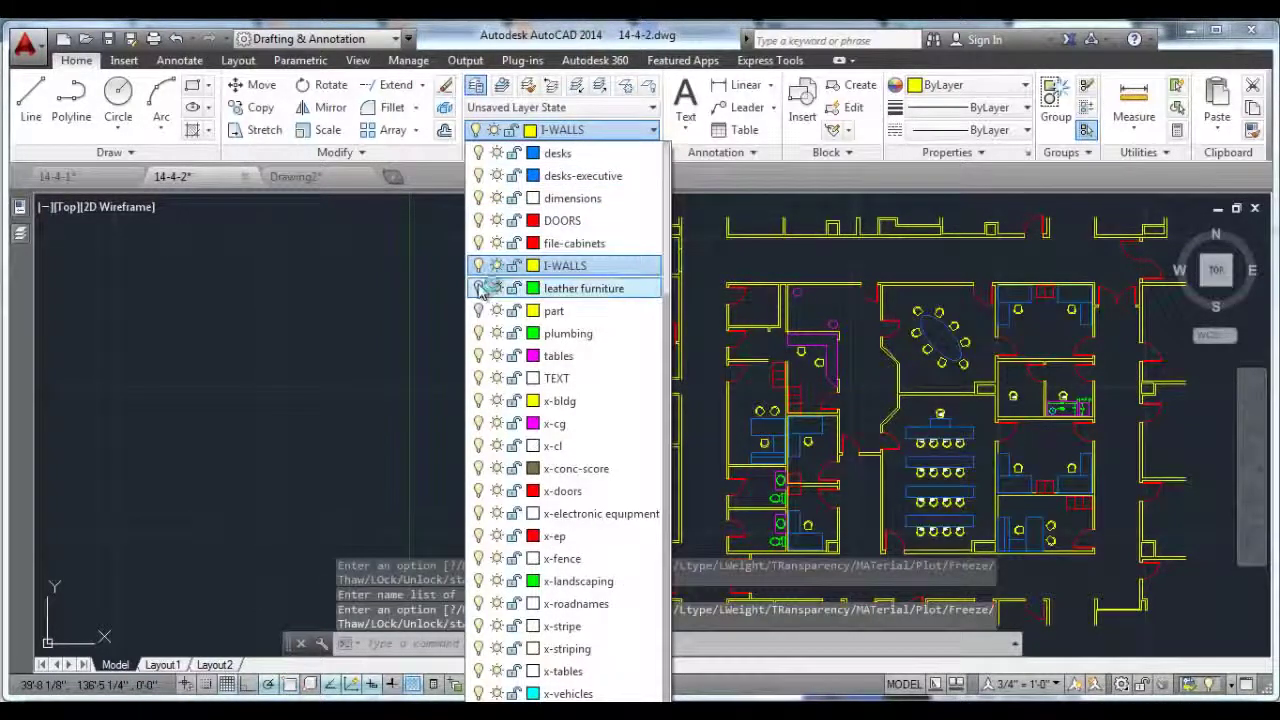
{"action": "left_click", "coordinate": [478, 288]}
{"action": "left_click", "coordinate": [479, 311]}
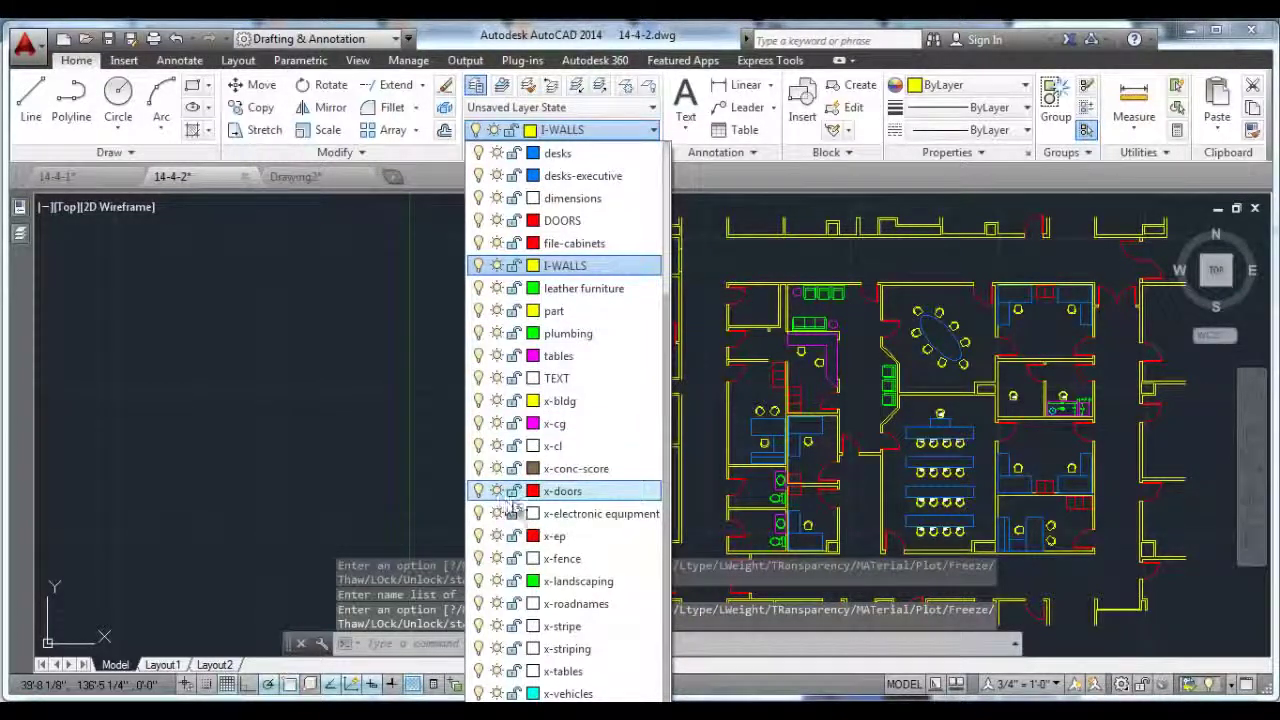
{"action": "left_click", "coordinate": [777, 503]}
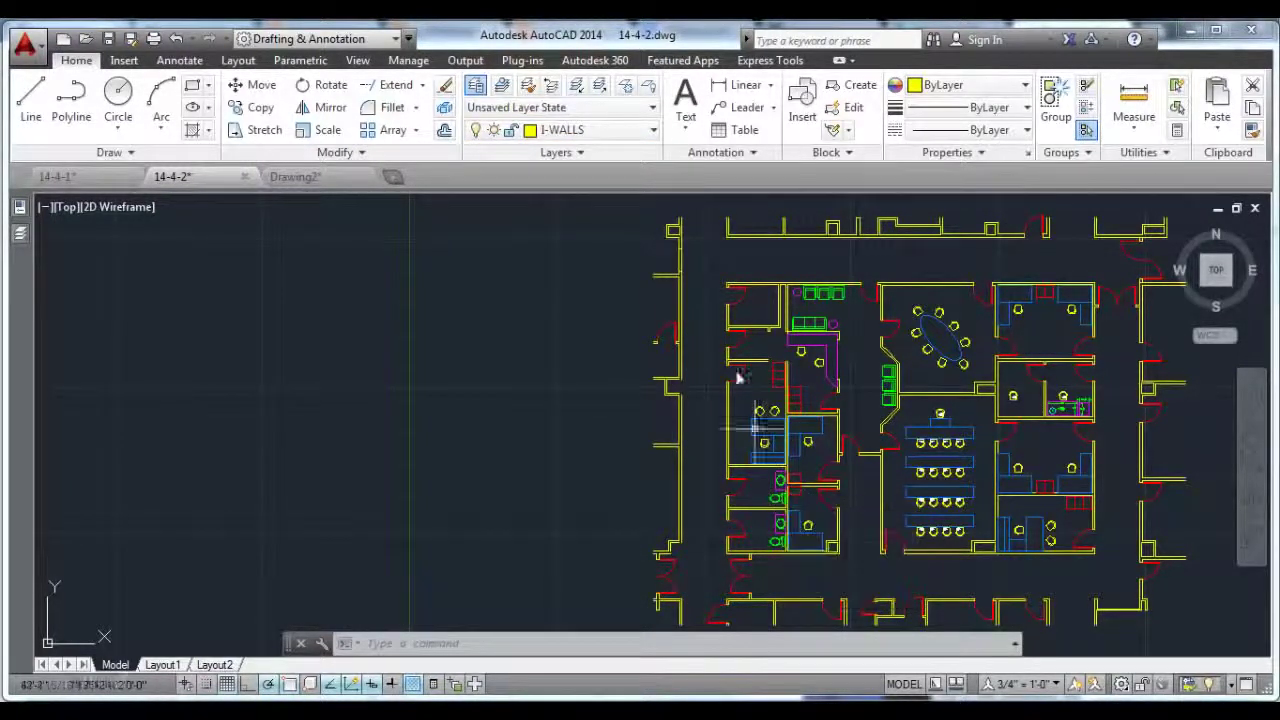
Turn off the plumbing, leather furniture and DOORS layers.
{"action": "left_click", "coordinate": [620, 130]}
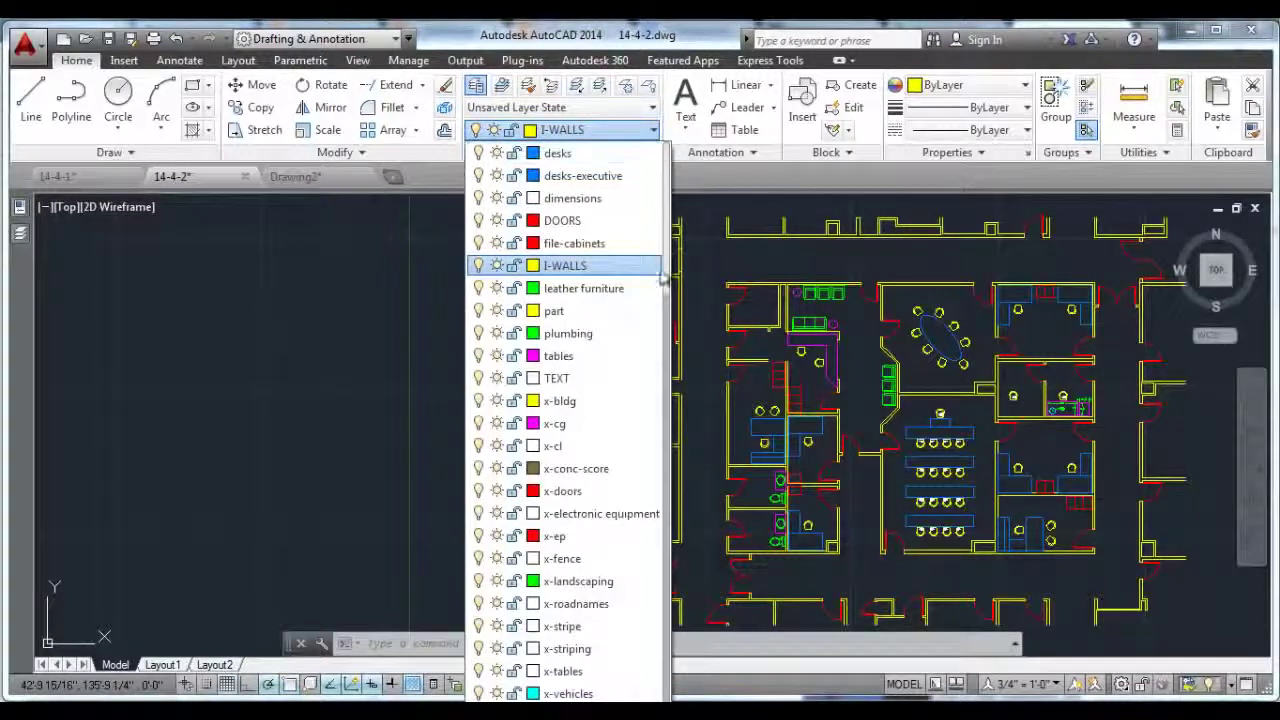
{"action": "left_click", "coordinate": [478, 333]}
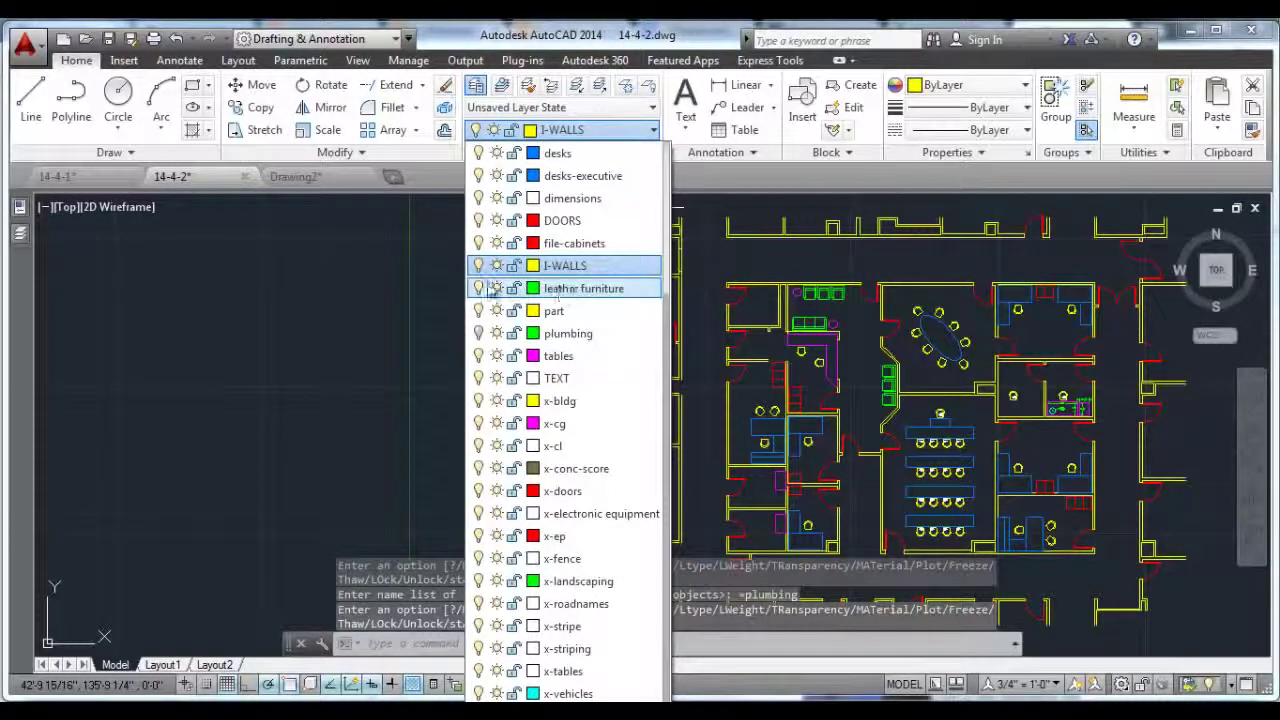
{"action": "left_click", "coordinate": [479, 289]}
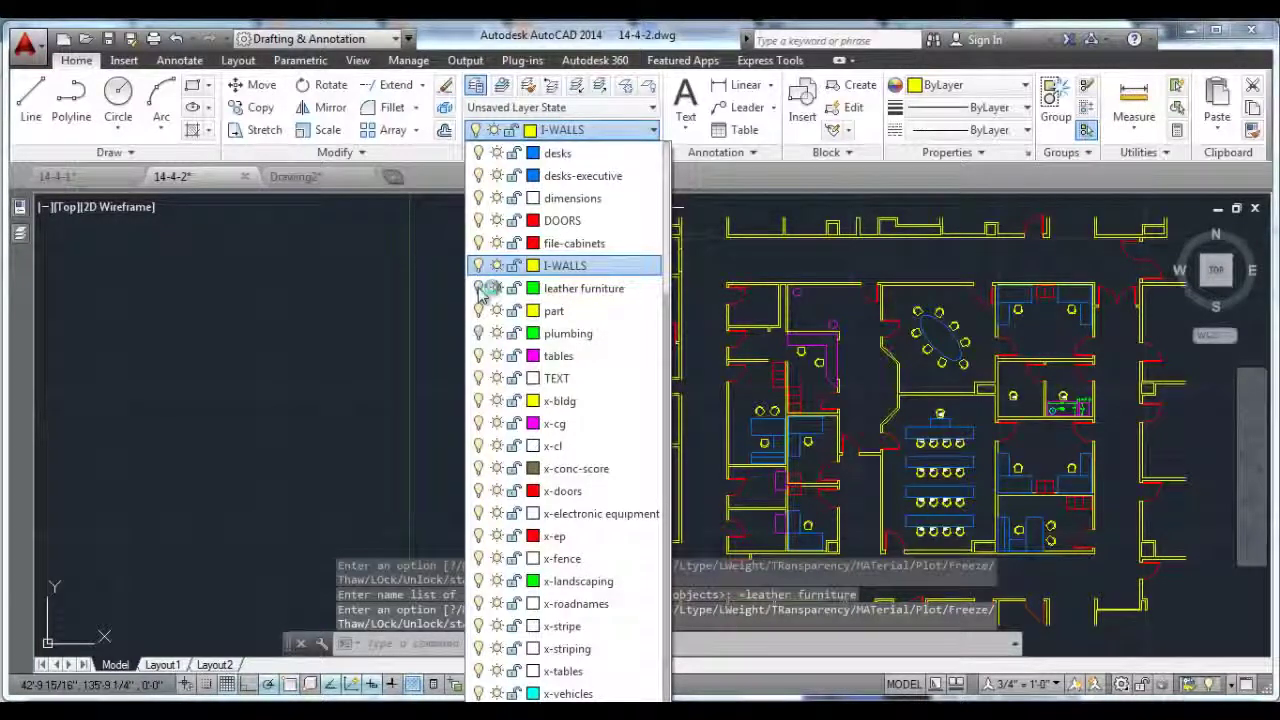
{"action": "left_click", "coordinate": [479, 221]}
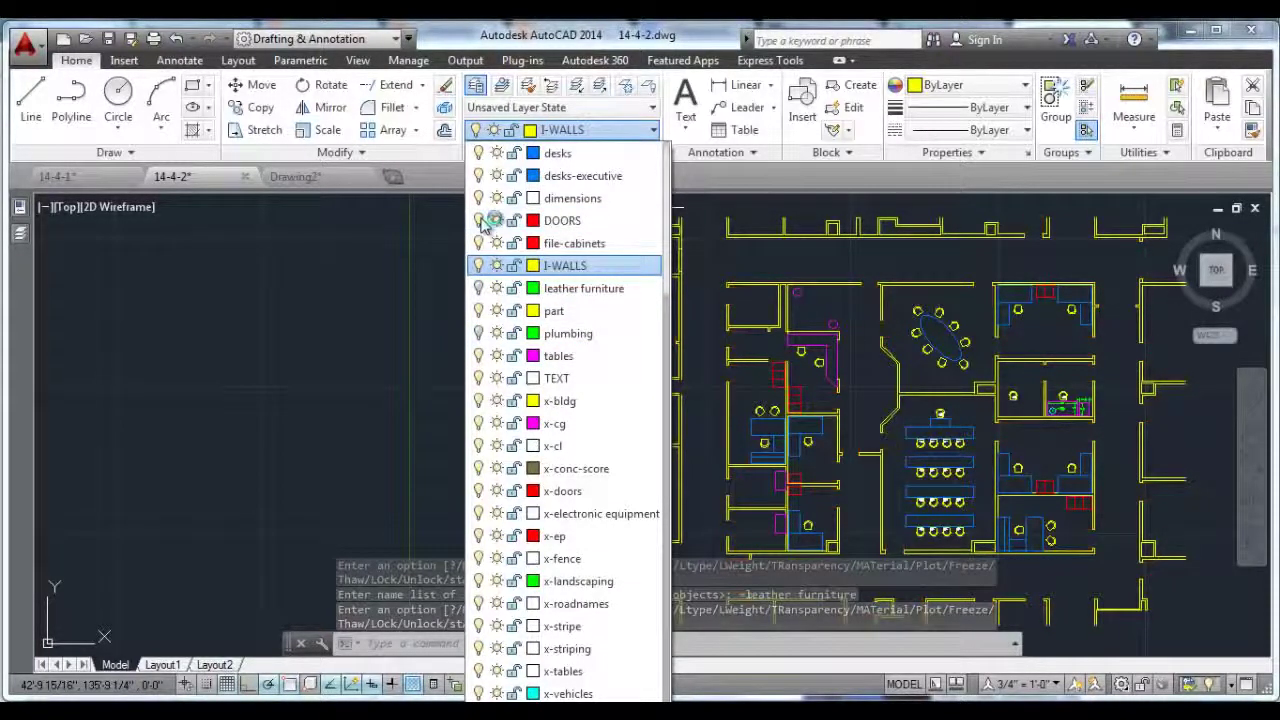
{"action": "left_click", "coordinate": [652, 112]}
Save the current layers as a new layer state named 'NO Doors- Plumbing'.
{"action": "left_click", "coordinate": [655, 113]}
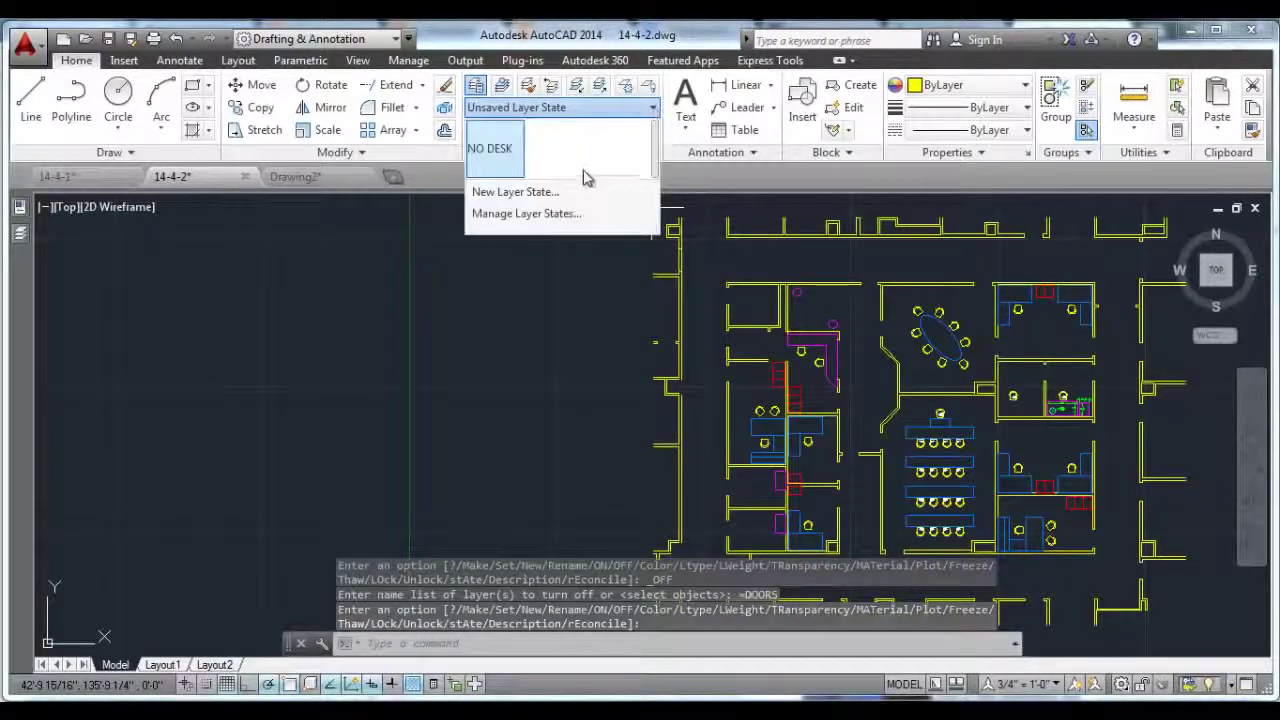
{"action": "left_click", "coordinate": [520, 193]}
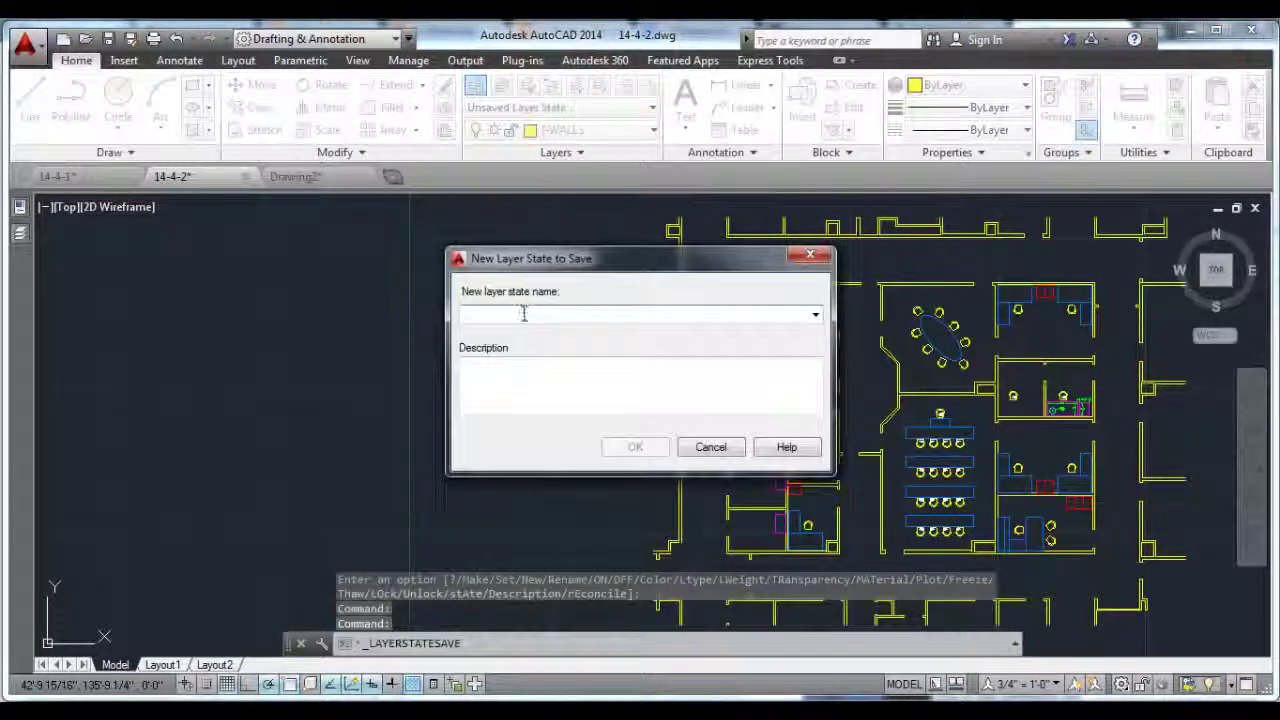
{"action": "type", "text": "NO "}
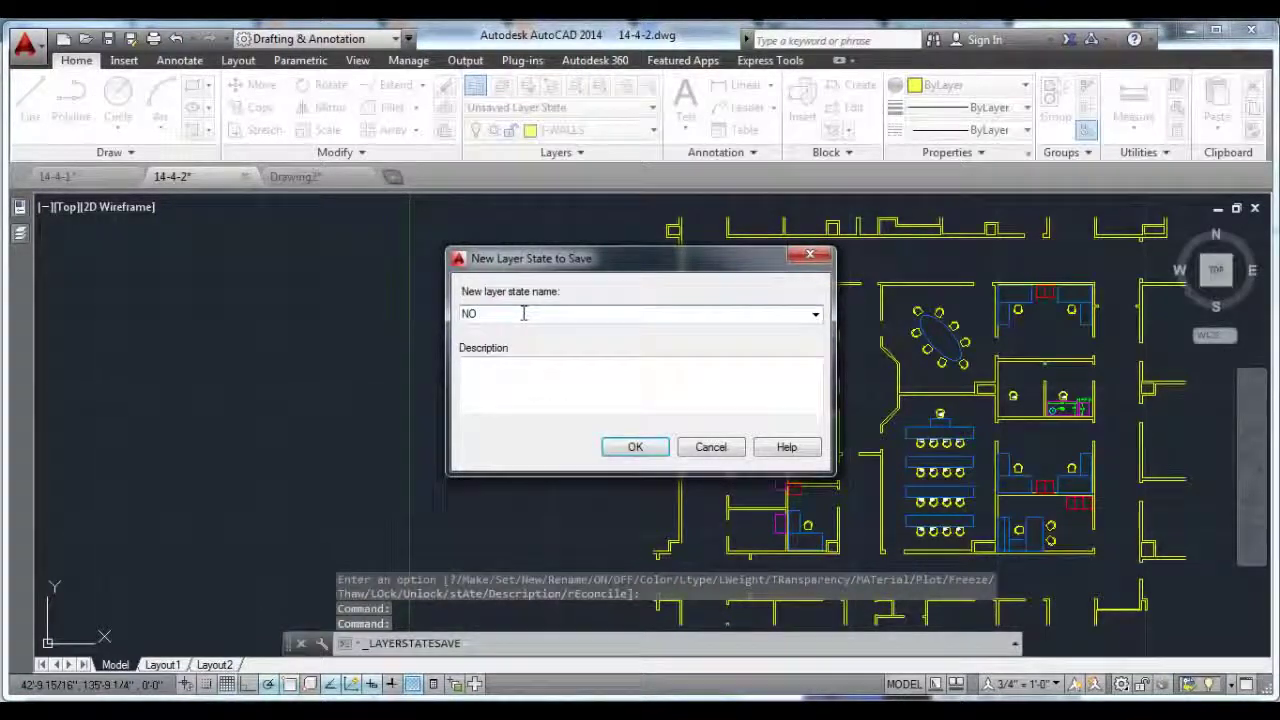
{"action": "type", "text": "Doors- Plumbing"}
{"action": "key", "text": "Return"}
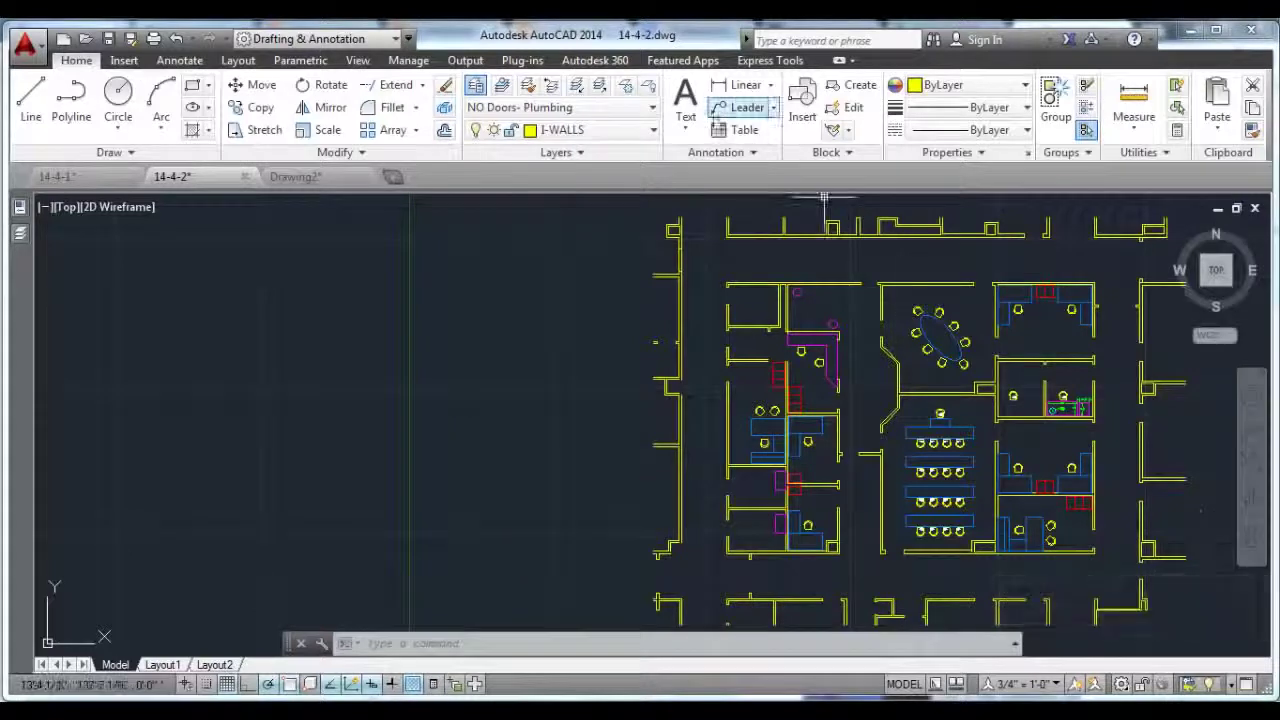
Restore the NO DESK layer state, then undo the last operation once.
{"action": "left_click", "coordinate": [652, 110]}
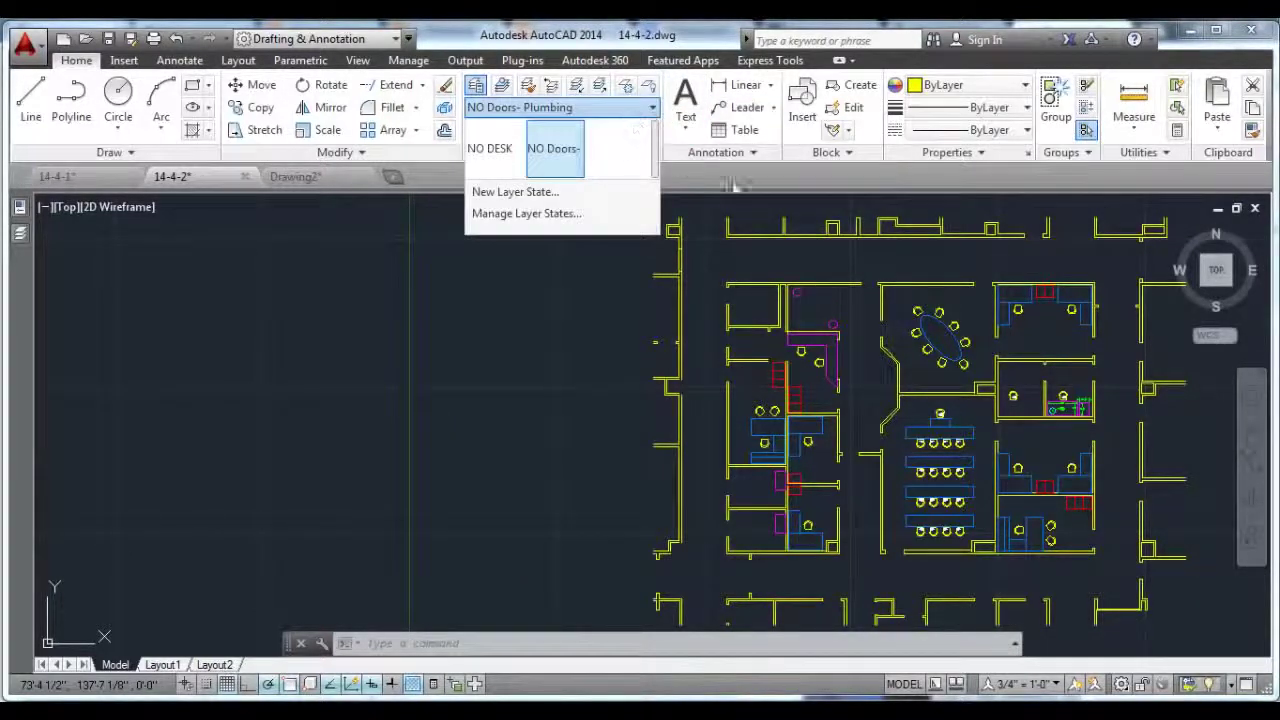
{"action": "left_click", "coordinate": [503, 148]}
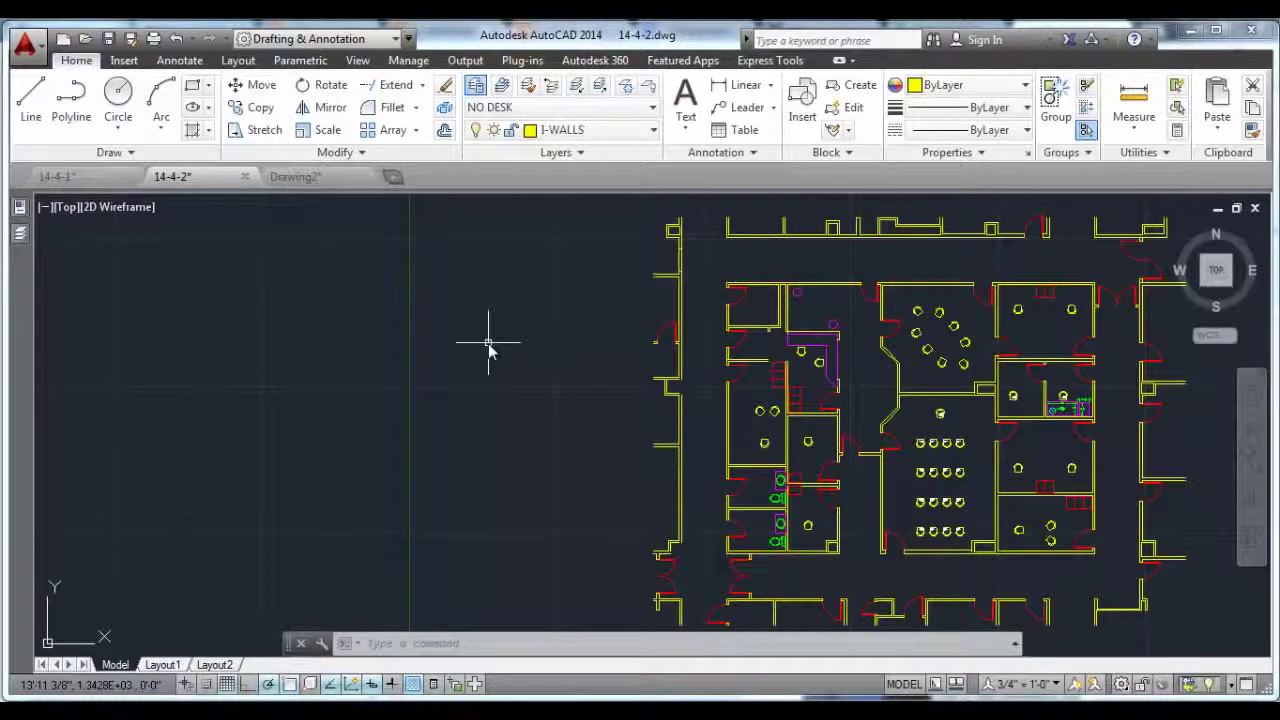
{"action": "key", "text": "ctrl+z"}
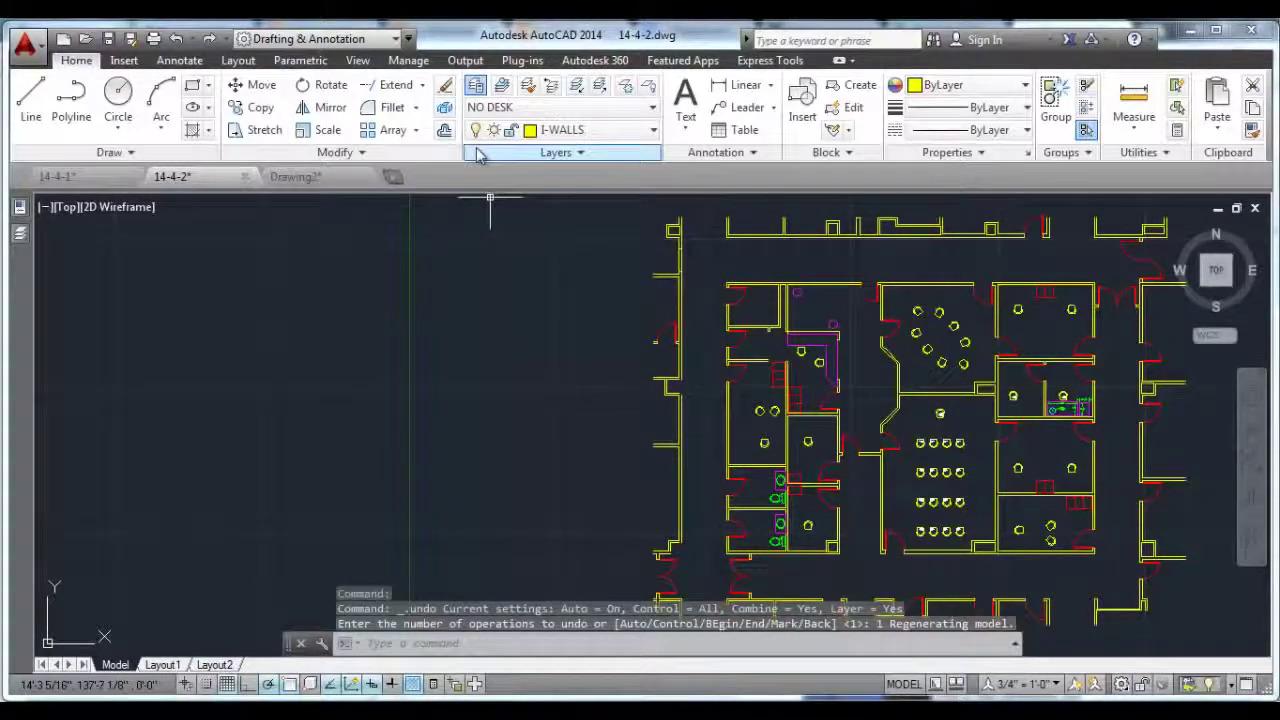
Turn all layers on from the expanded Layers panel.
{"action": "left_click", "coordinate": [582, 157]}
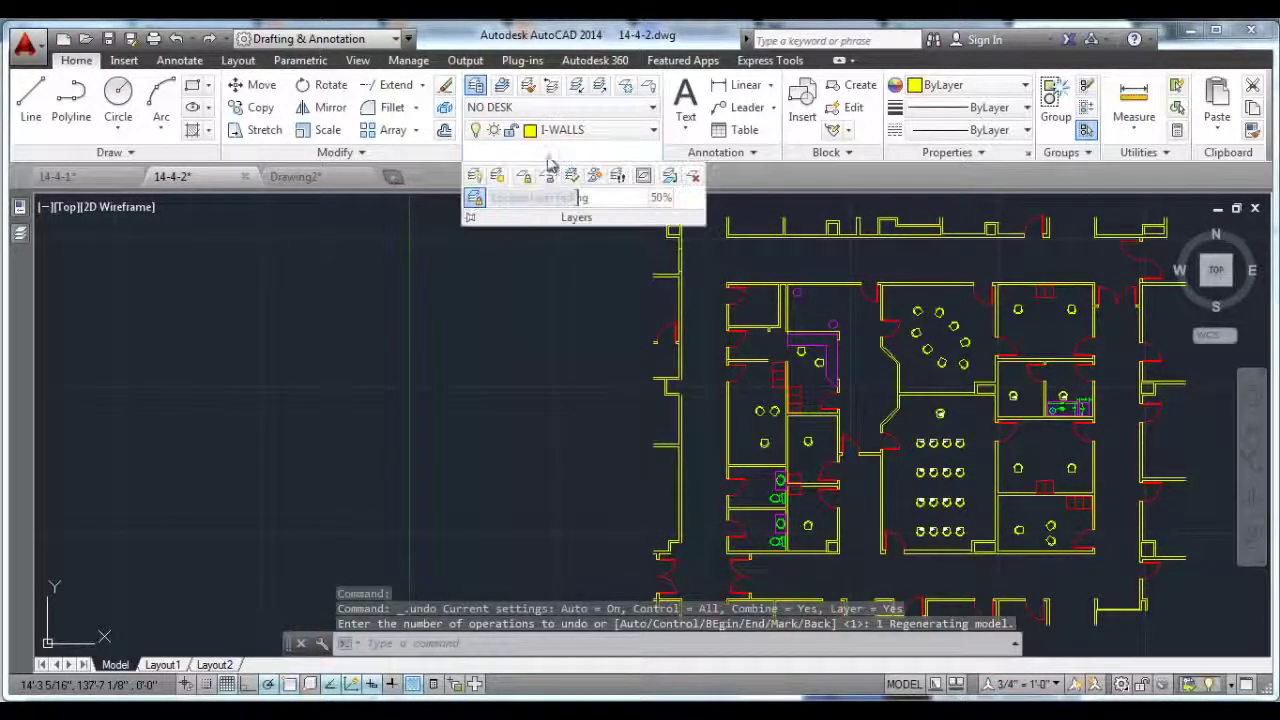
{"action": "left_click", "coordinate": [476, 176]}
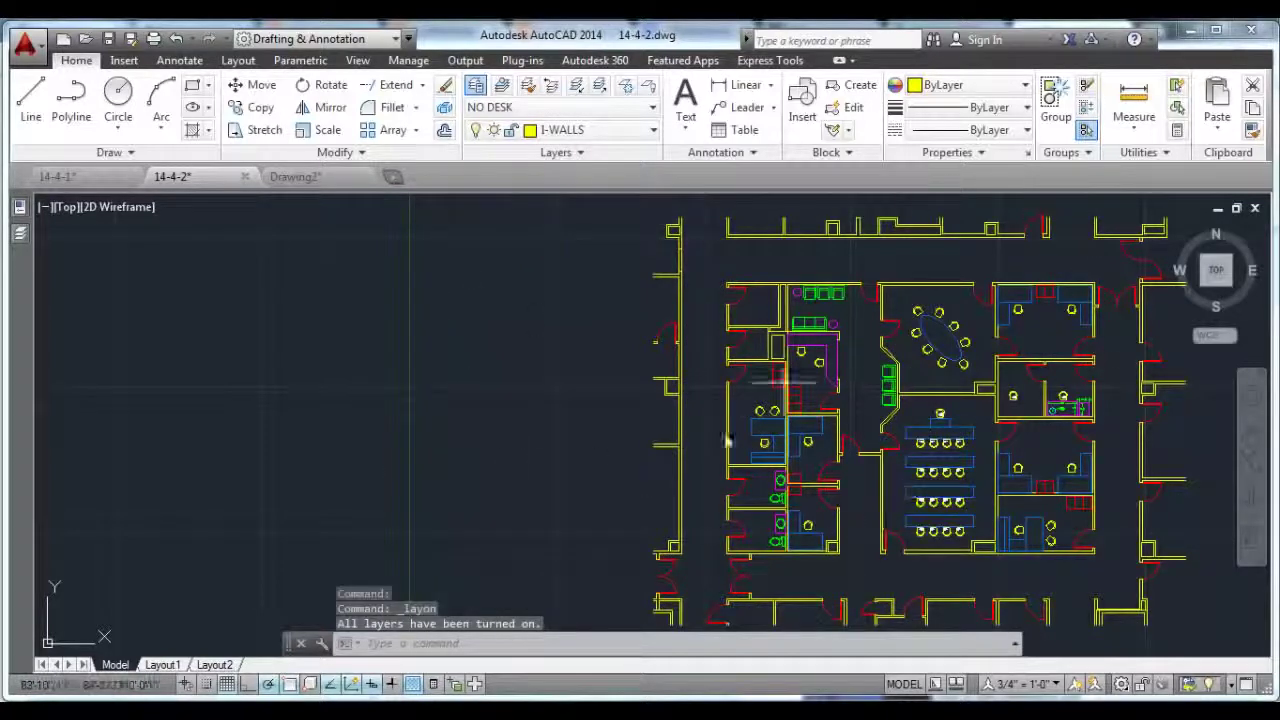
{"action": "left_click", "coordinate": [515, 153]}
Freeze DOORS, plumbing and leather furniture, then thaw all layers again.
{"action": "left_click", "coordinate": [640, 130]}
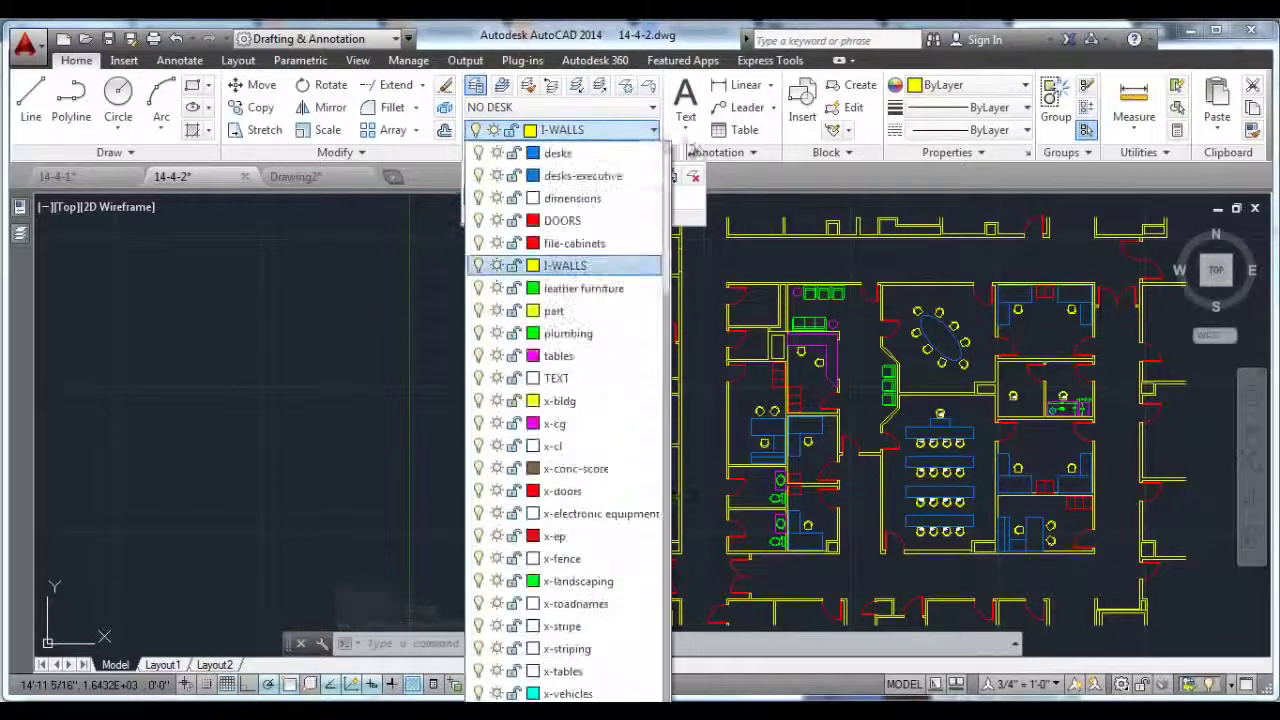
{"action": "left_click", "coordinate": [496, 221]}
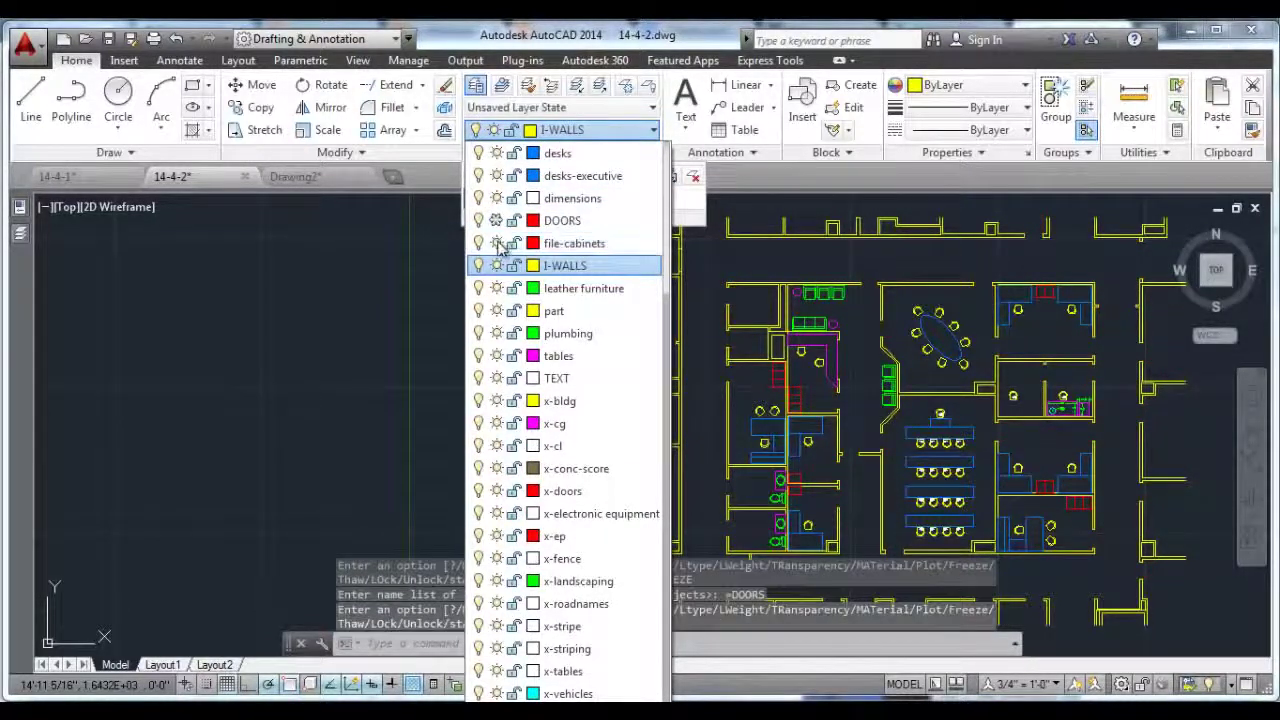
{"action": "left_click", "coordinate": [497, 334]}
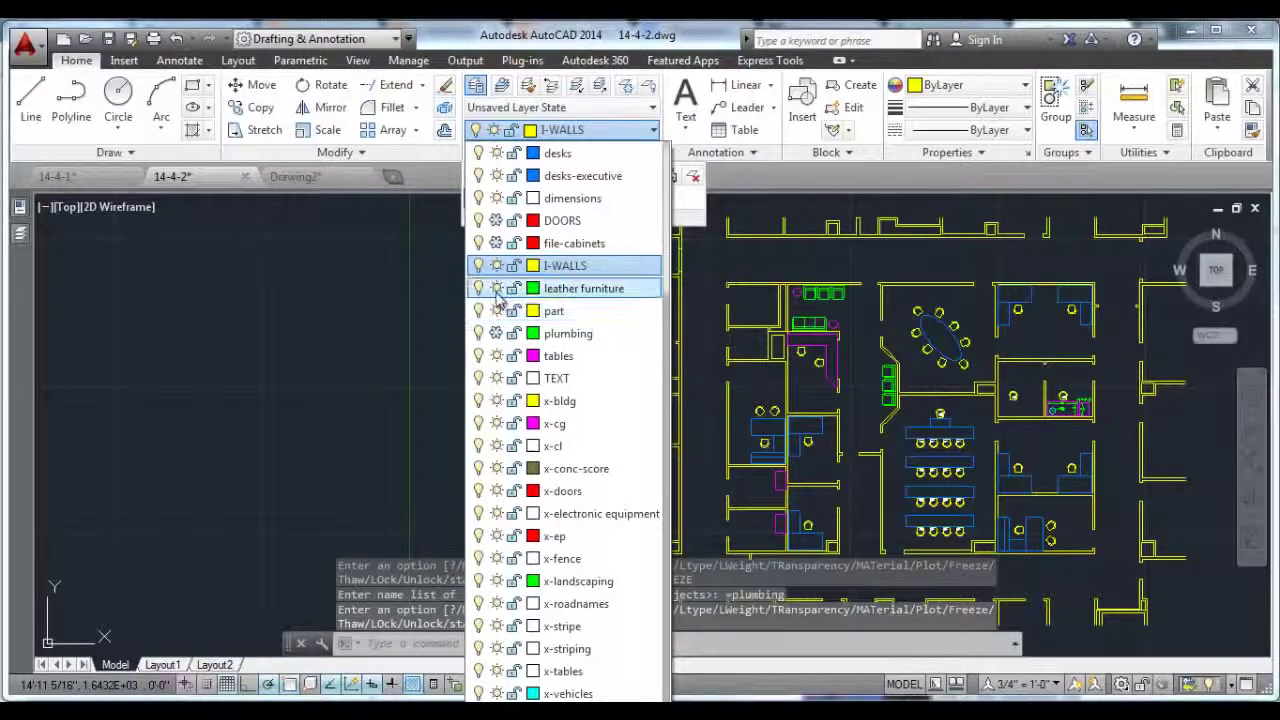
{"action": "left_click", "coordinate": [496, 288]}
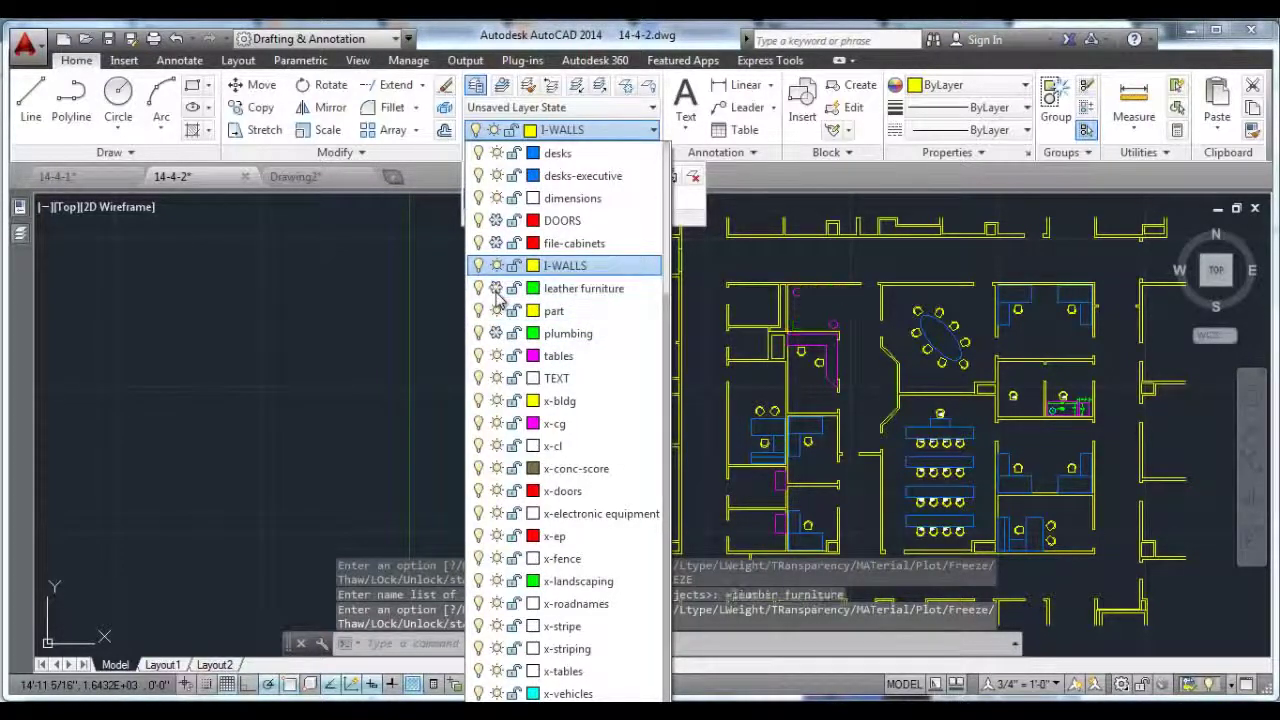
{"action": "left_click", "coordinate": [745, 177]}
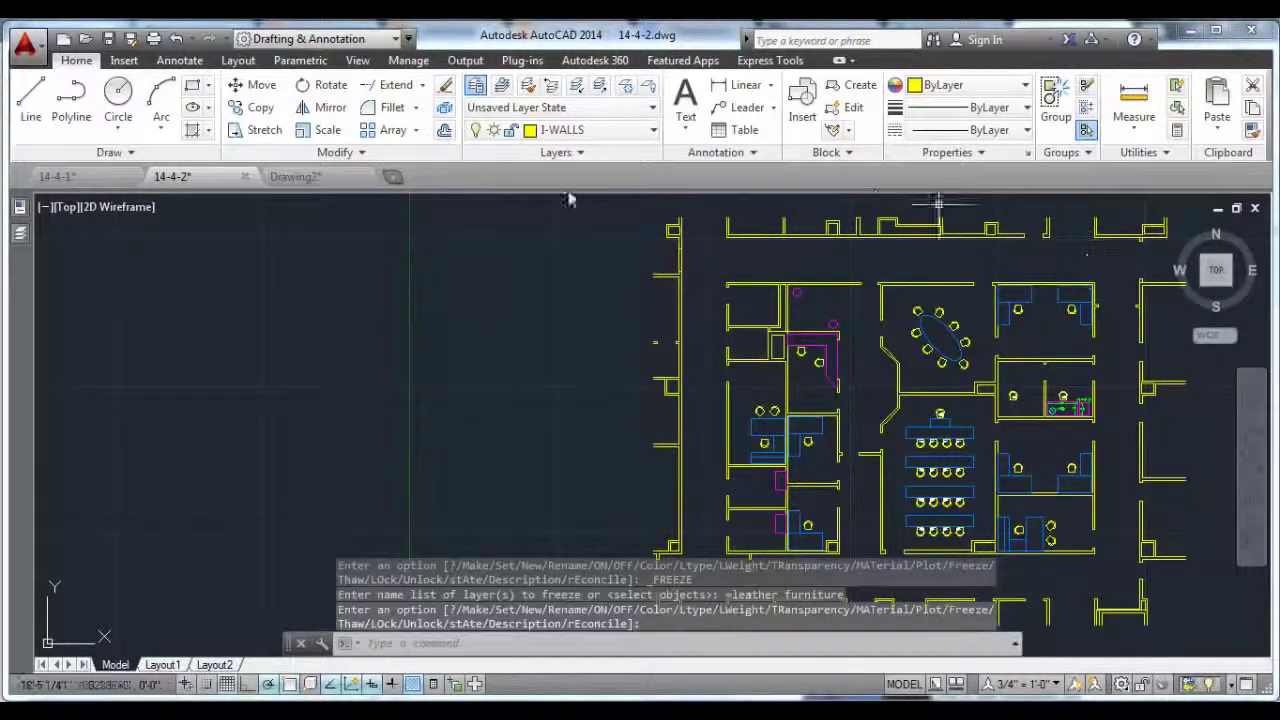
{"action": "left_click", "coordinate": [556, 152]}
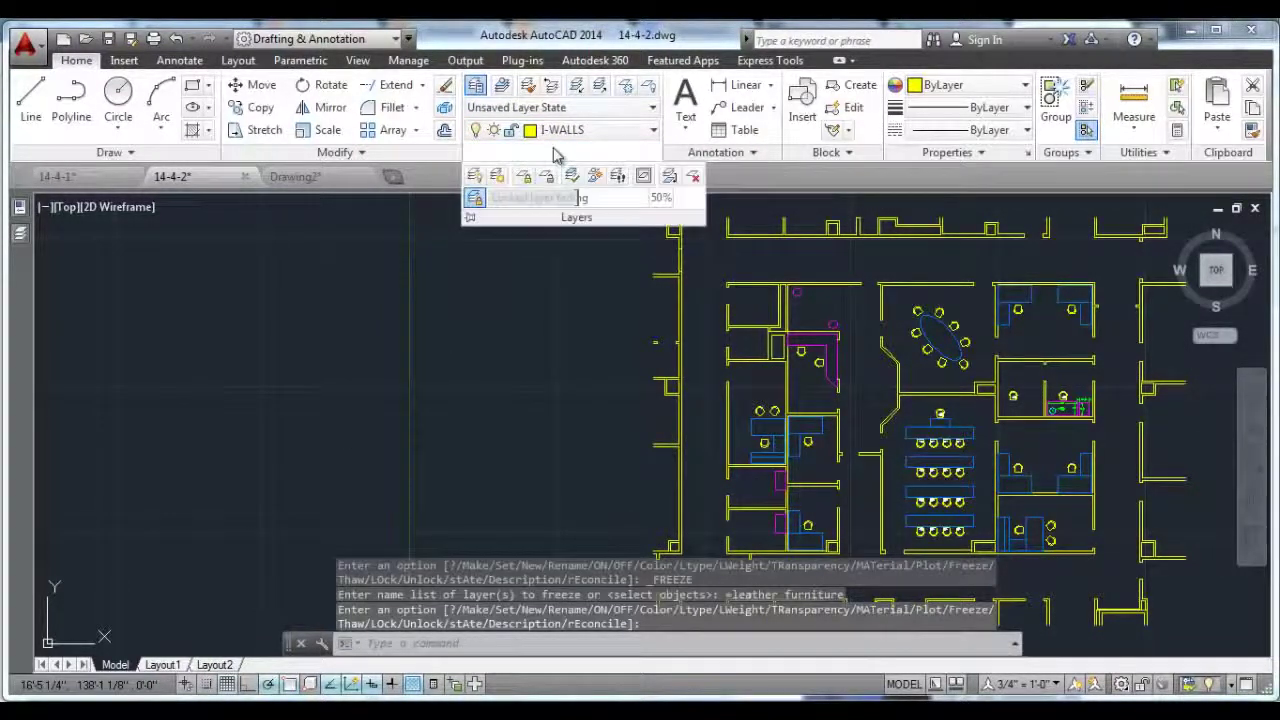
{"action": "left_click", "coordinate": [499, 177]}
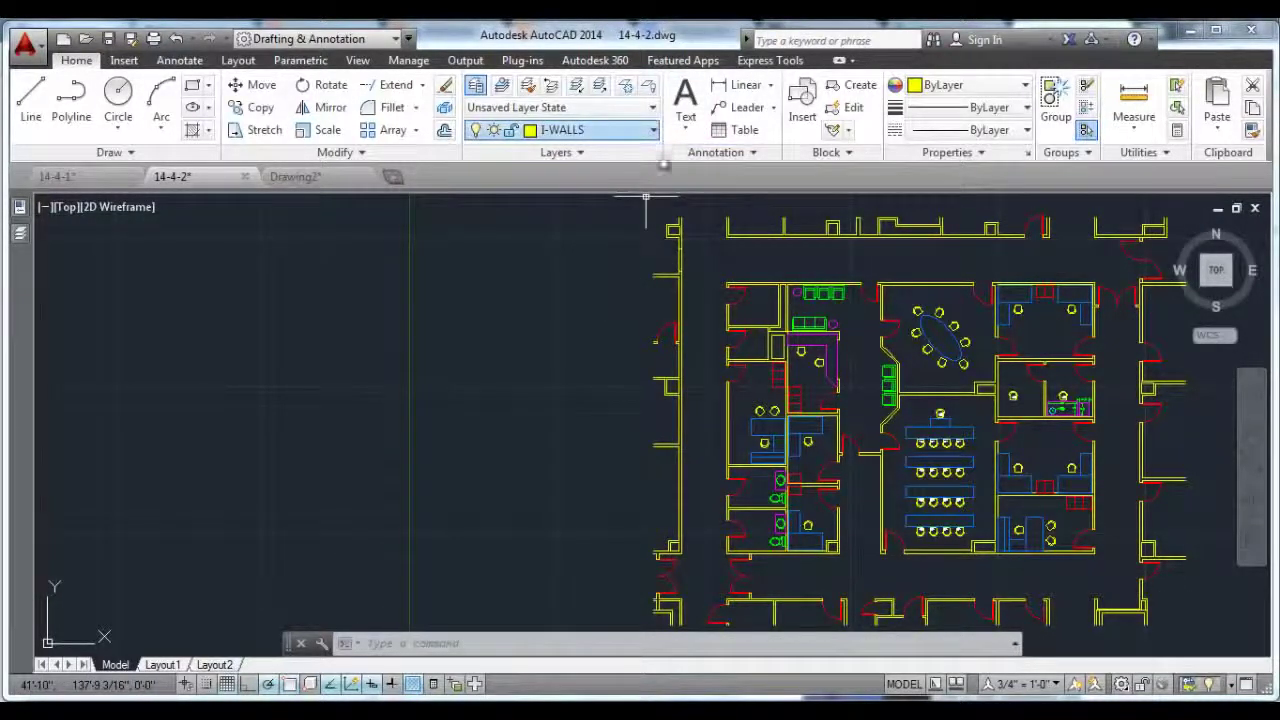
{"action": "left_click", "coordinate": [560, 130]}
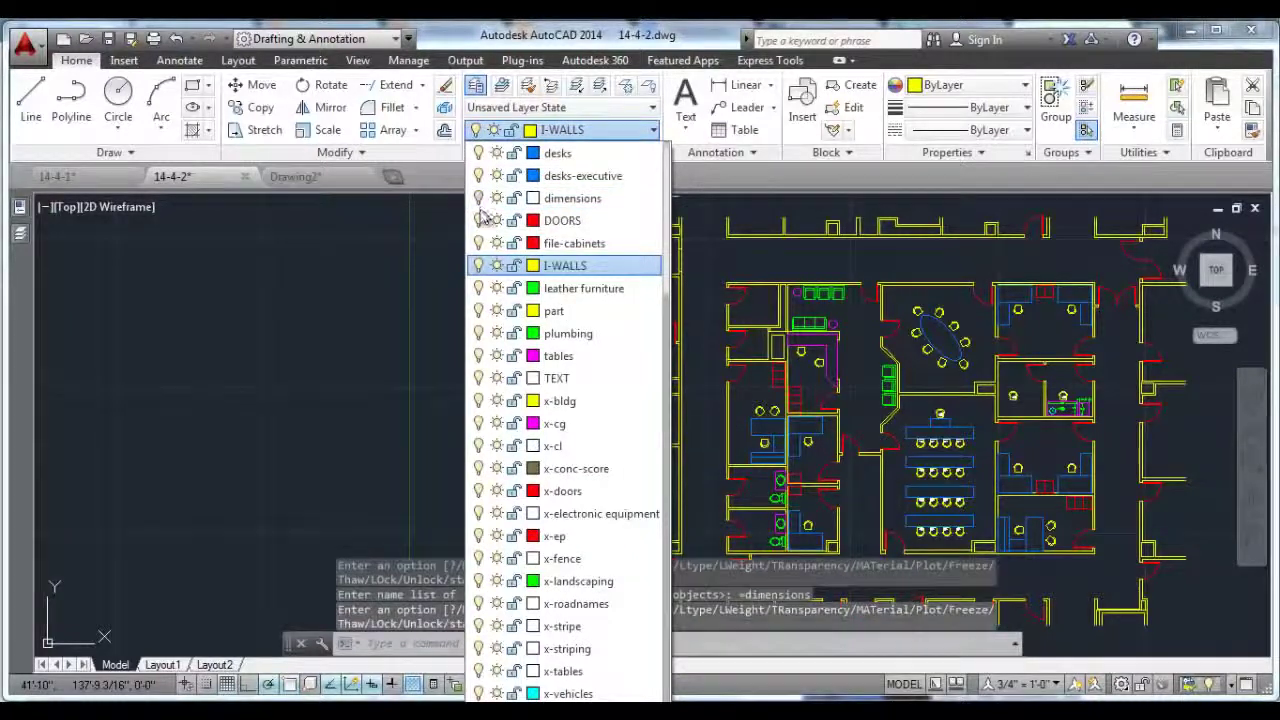
{"action": "left_click", "coordinate": [496, 243]}
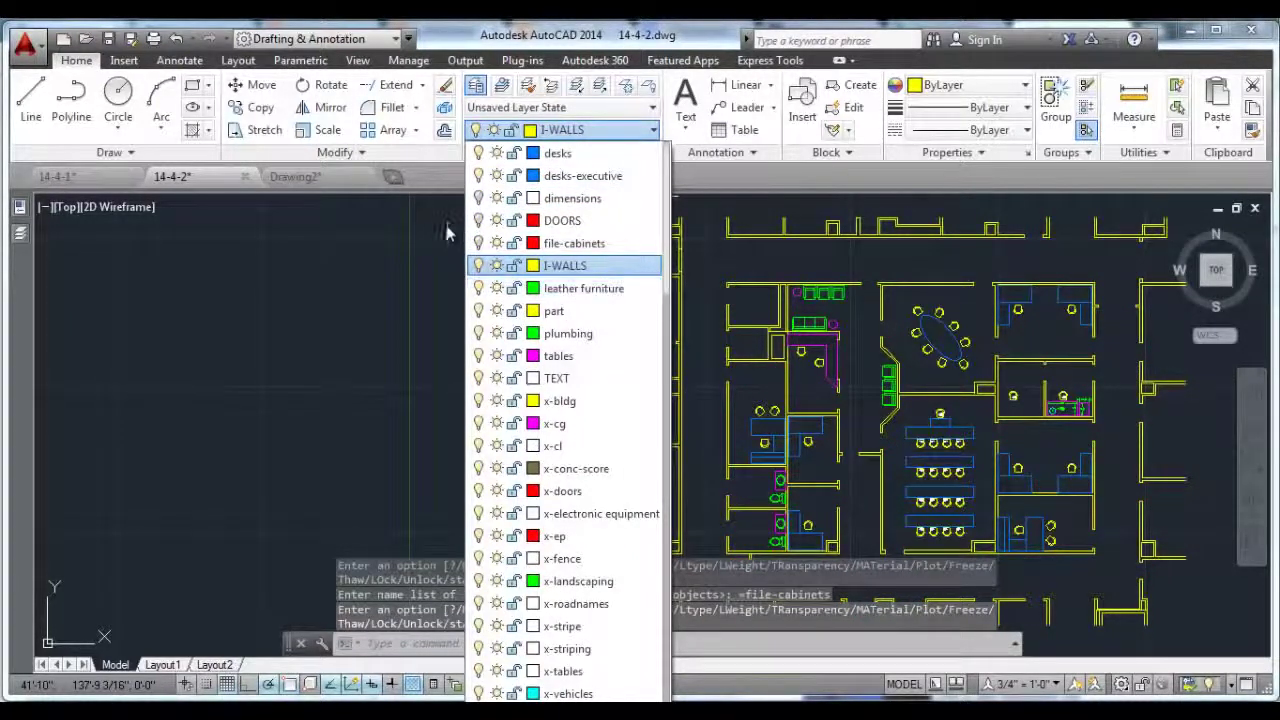
{"action": "left_click", "coordinate": [560, 152]}
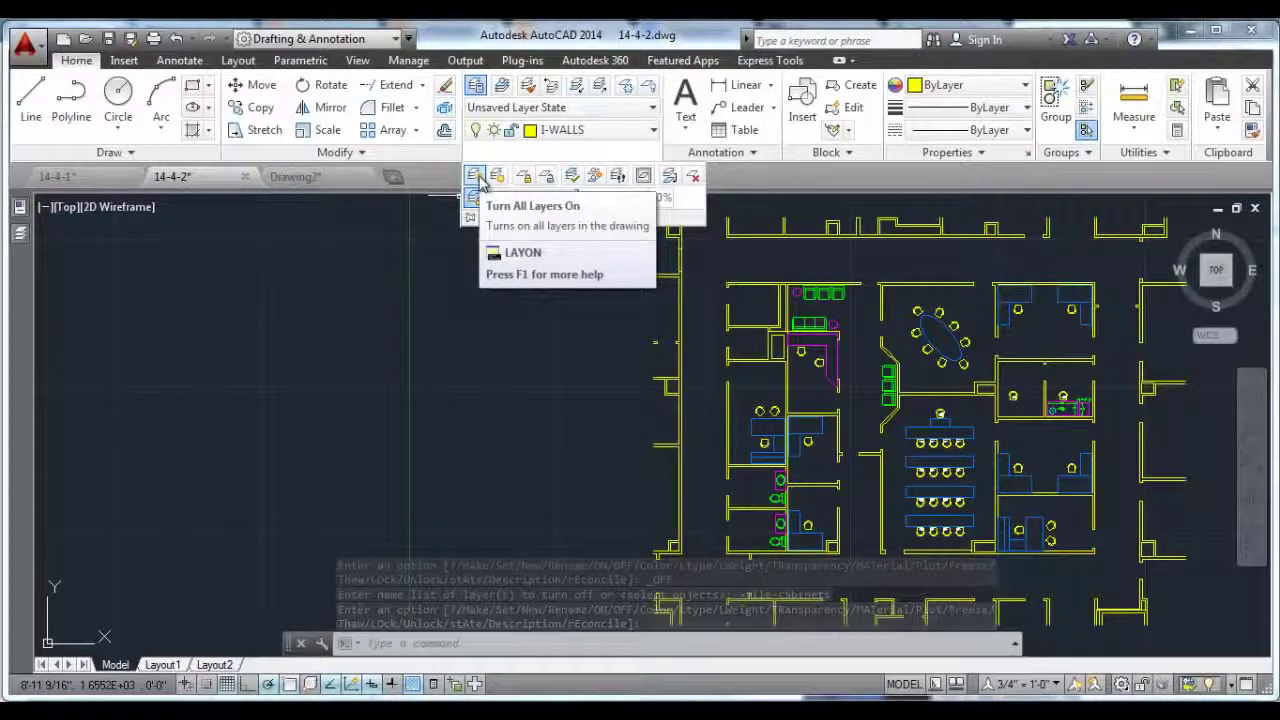
{"action": "left_click", "coordinate": [476, 177]}
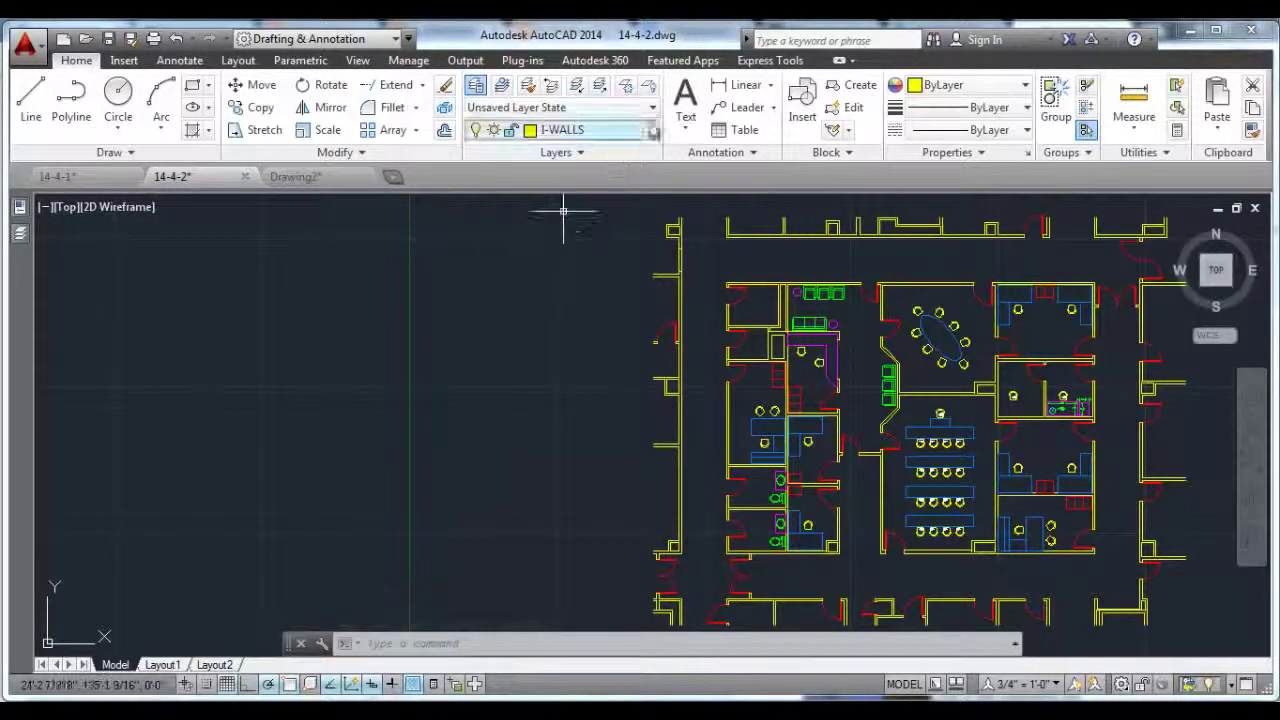
Freeze the desks, desks-executive and file-cabinets layers, then thaw all layers.
{"action": "left_click", "coordinate": [641, 134]}
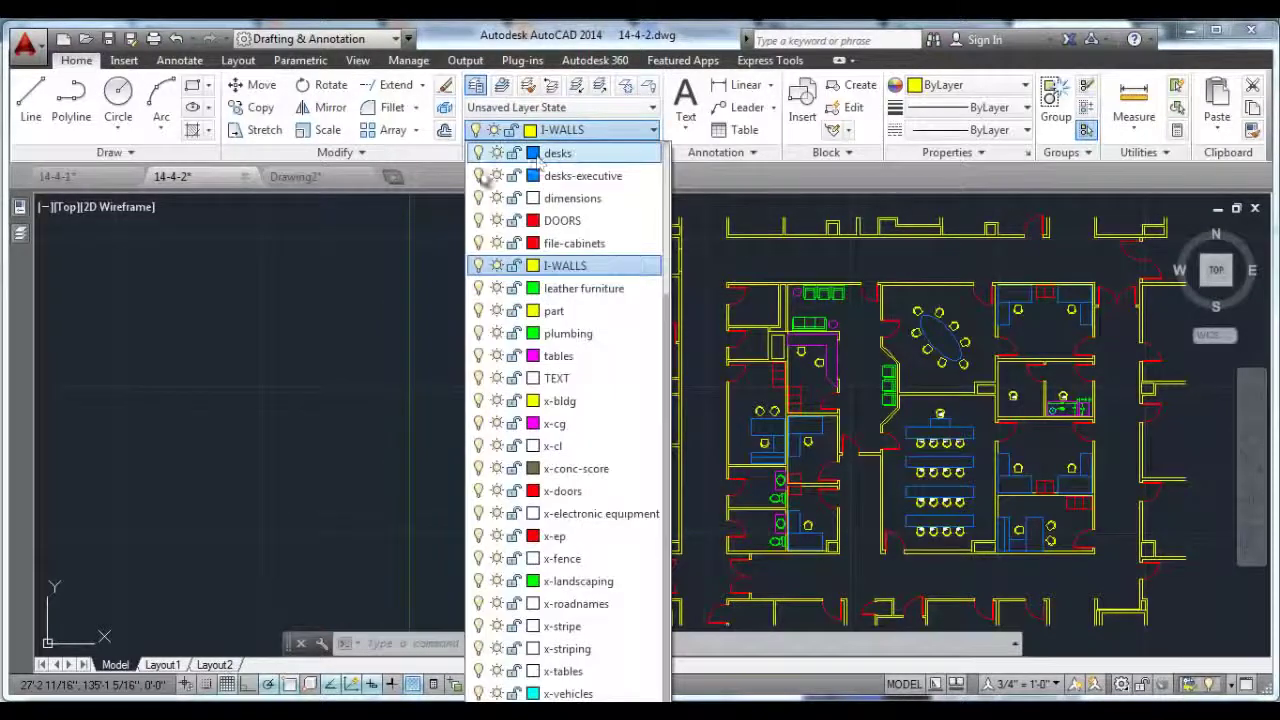
{"action": "left_click", "coordinate": [495, 153]}
{"action": "left_click", "coordinate": [495, 175]}
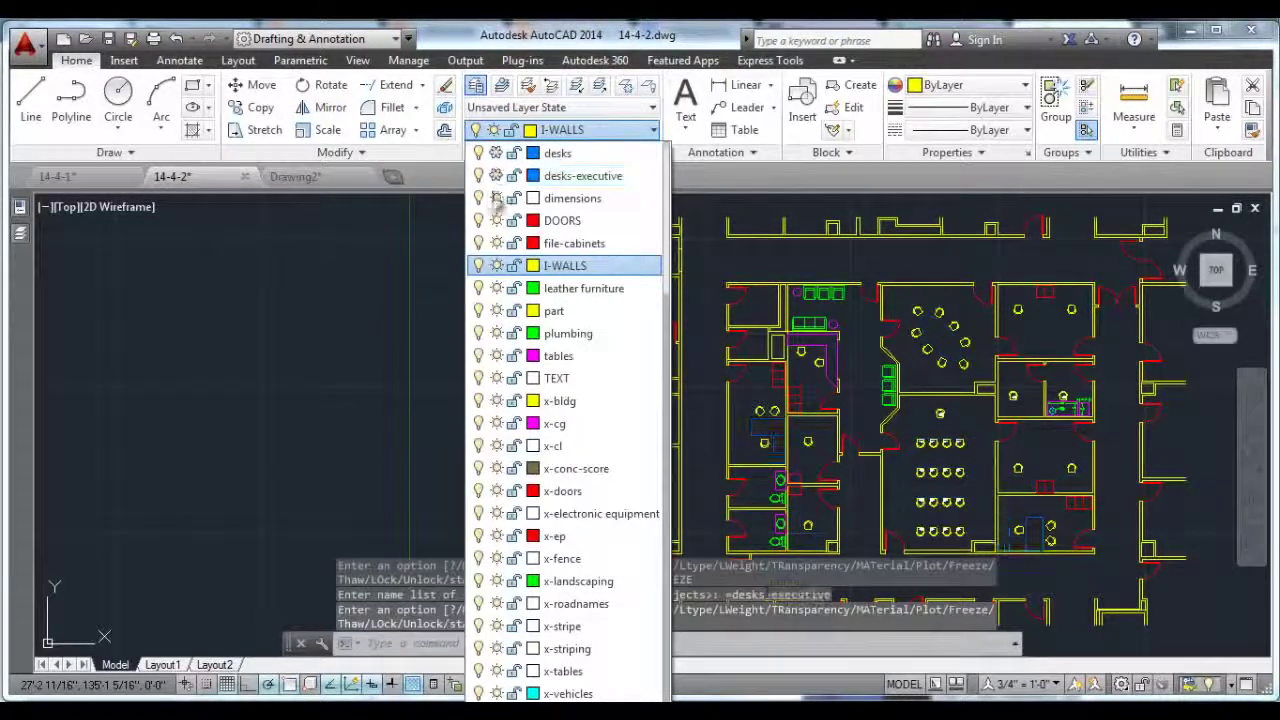
{"action": "left_click", "coordinate": [495, 245]}
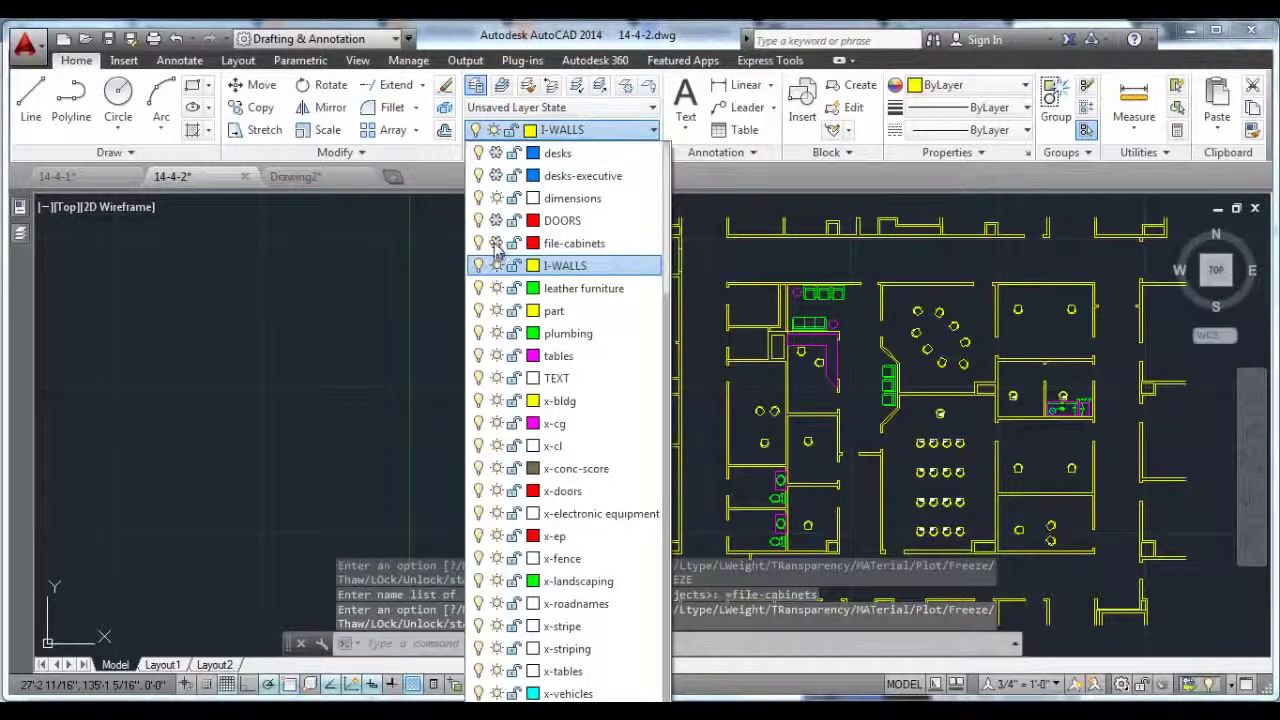
{"action": "left_click", "coordinate": [563, 208]}
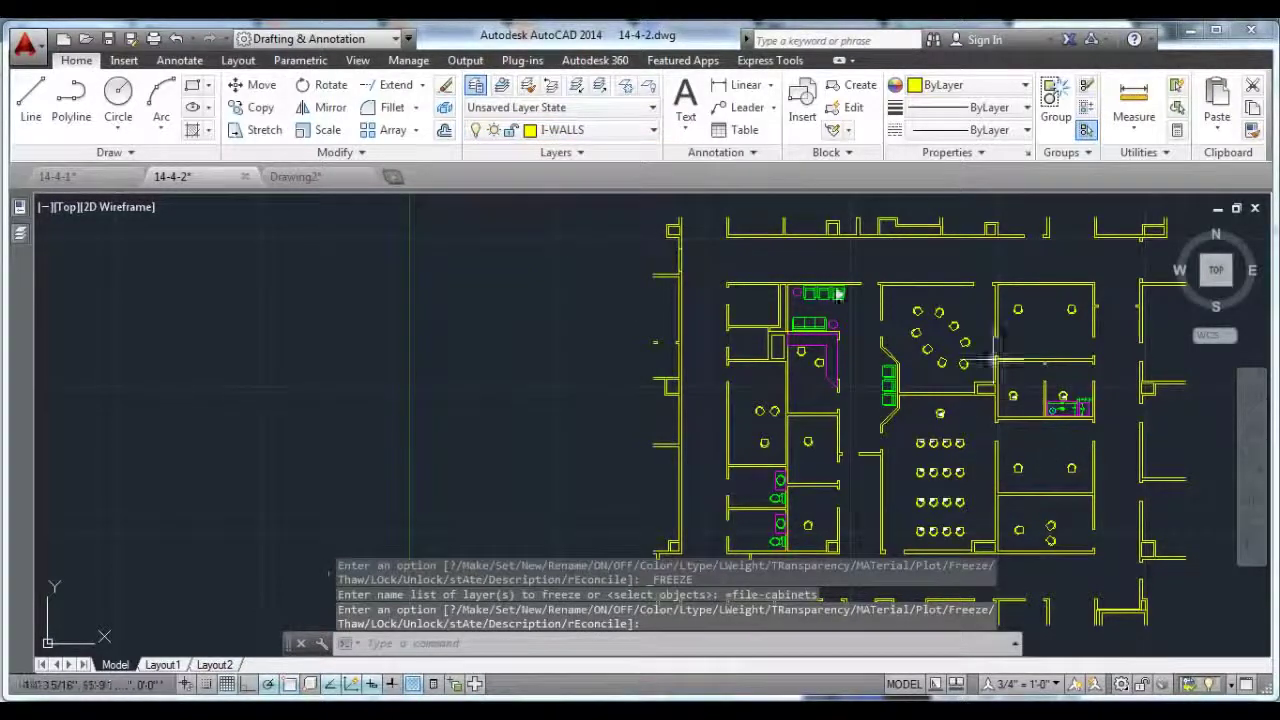
{"action": "left_click", "coordinate": [604, 156]}
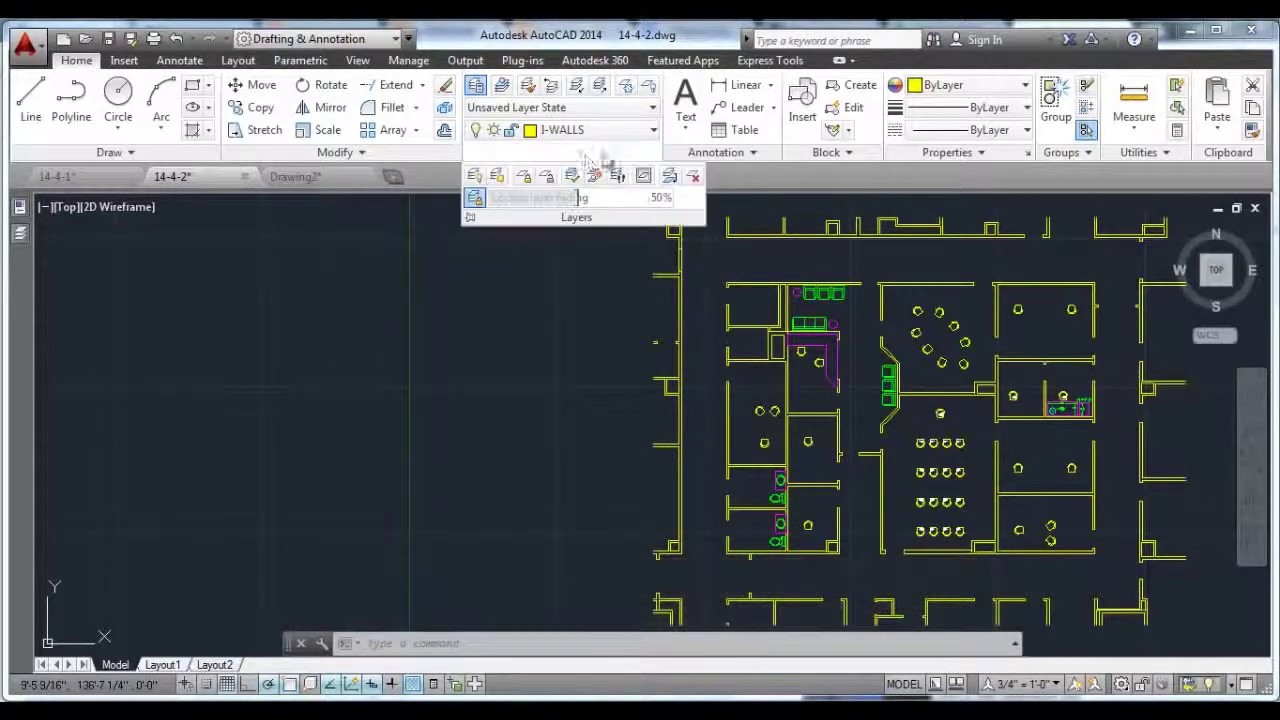
{"action": "left_click", "coordinate": [497, 178]}
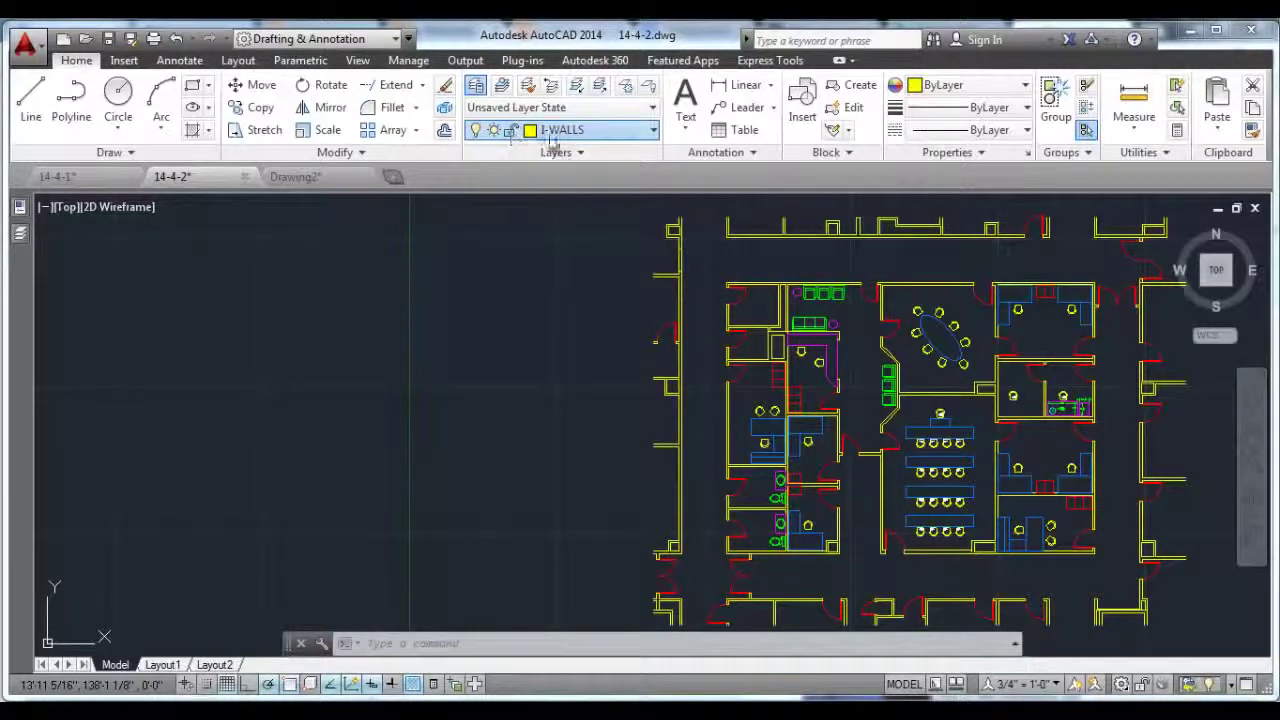
Lock the I-WALLS layer from the Layer dropdown.
{"action": "left_click", "coordinate": [616, 134]}
{"action": "left_click", "coordinate": [513, 268]}
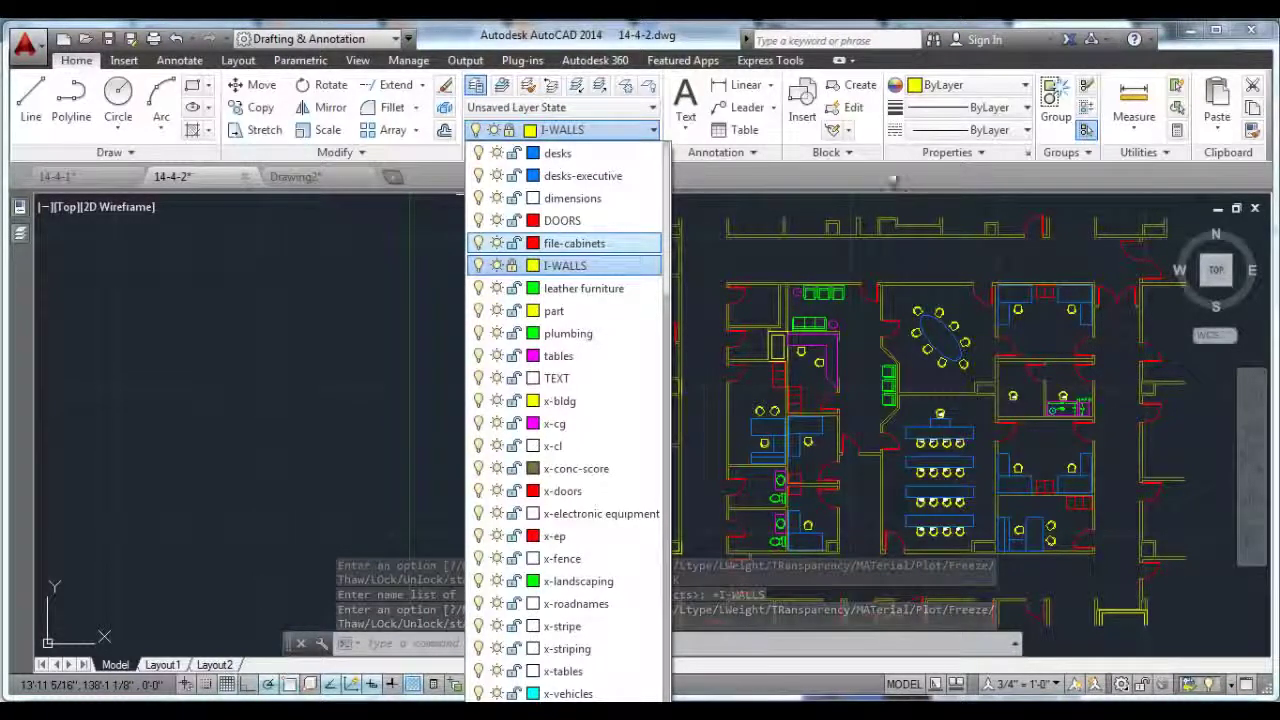
{"action": "left_click", "coordinate": [890, 176]}
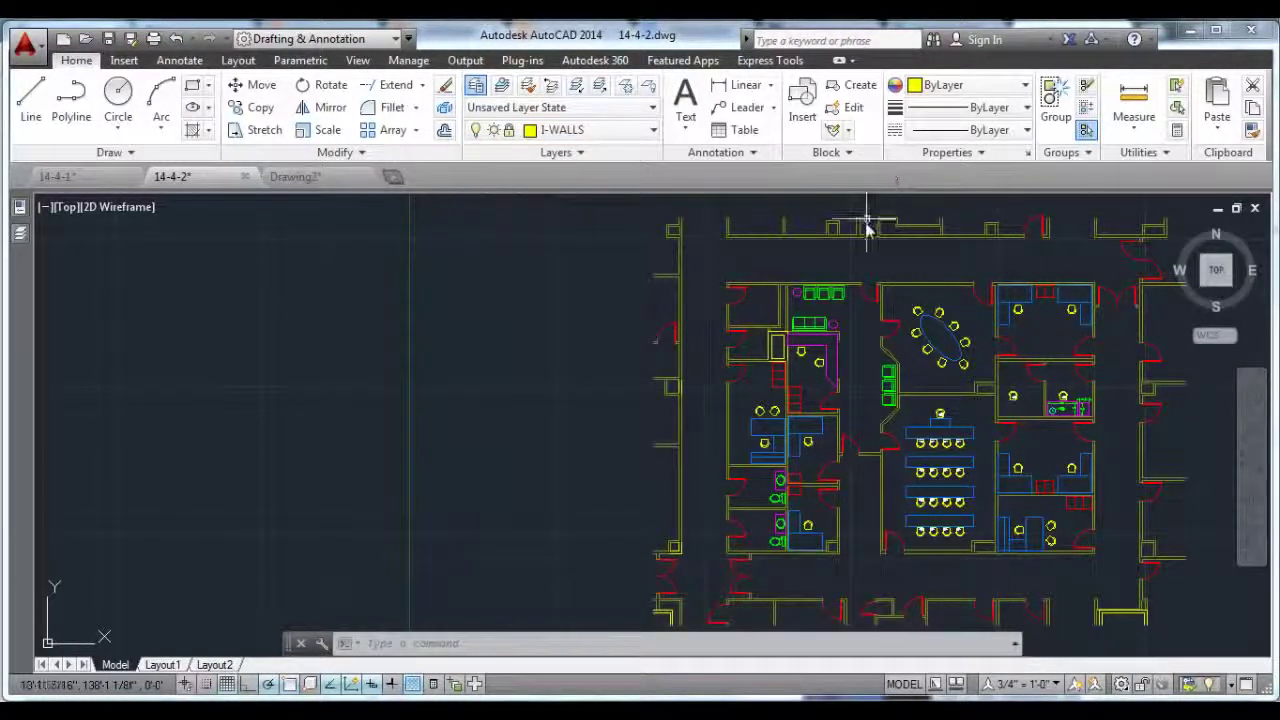
Try erasing the walls with a crossing selection to confirm they are protected.
{"action": "key", "text": "Escape"}
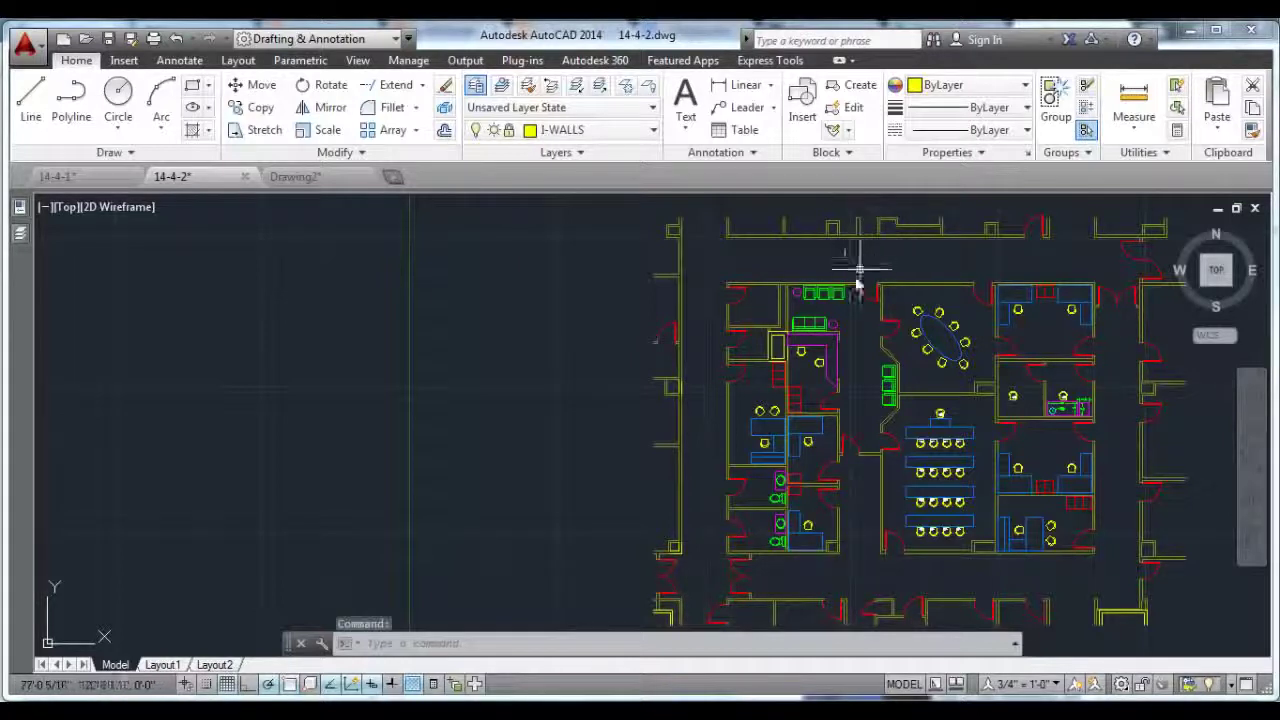
{"action": "key", "text": "Escape"}
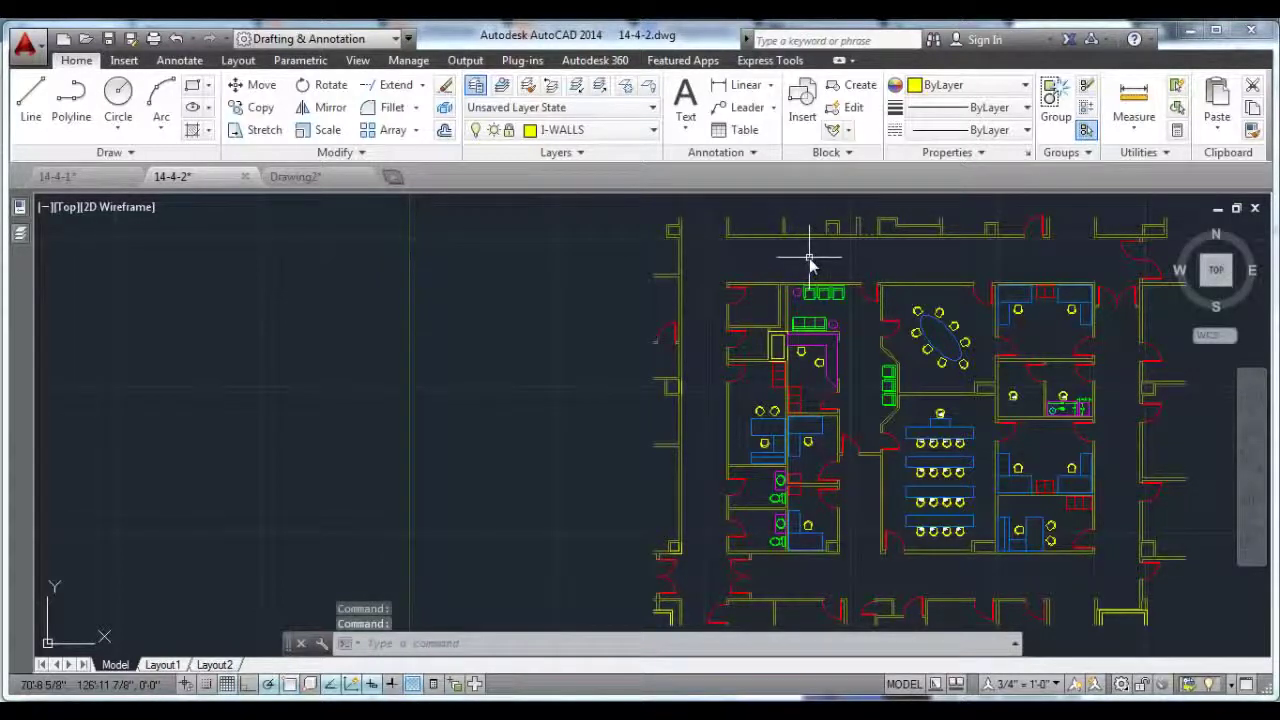
{"action": "key", "text": "Delete"}
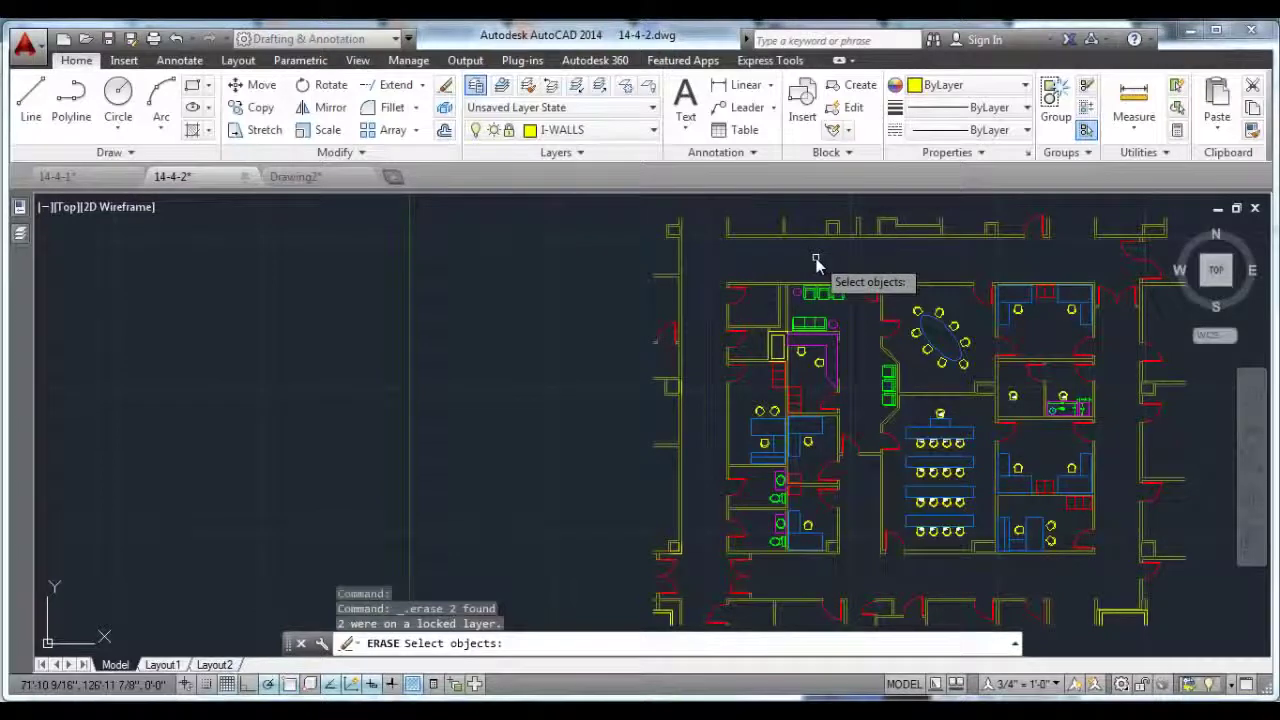
{"action": "left_click", "coordinate": [810, 222]}
{"action": "left_click", "coordinate": [707, 274]}
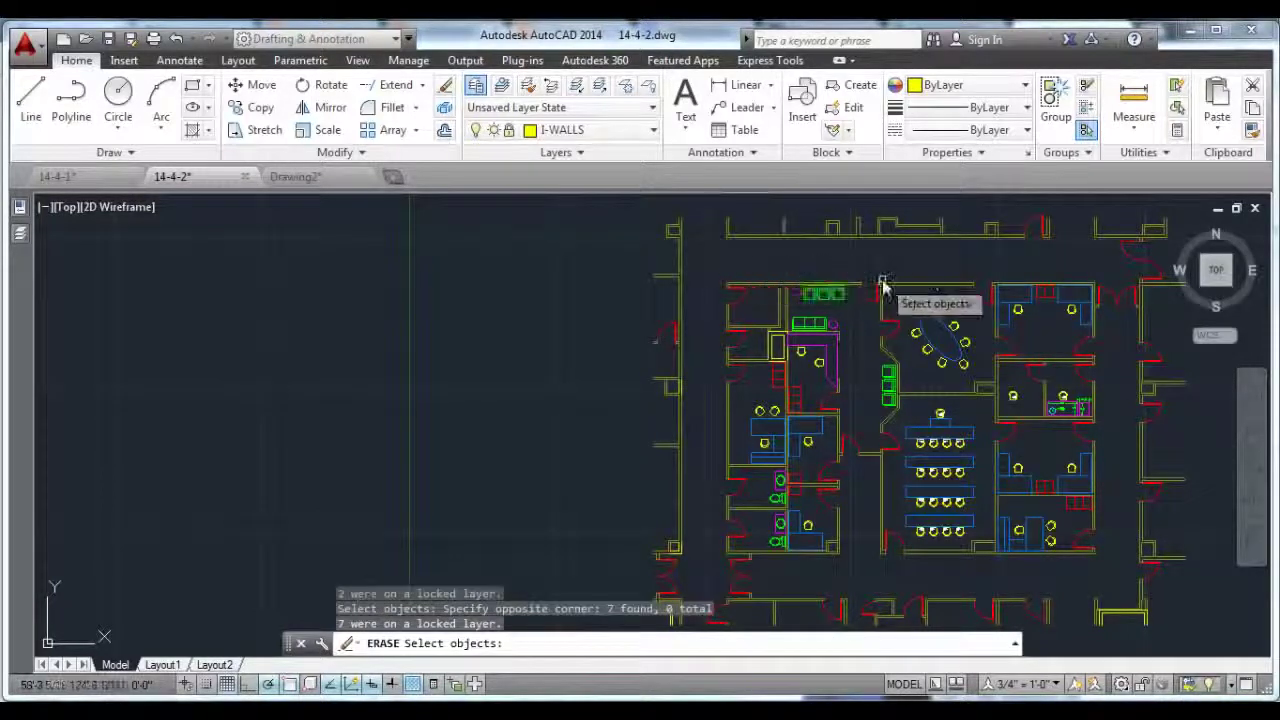
{"action": "key", "text": "Escape"}
{"action": "left_click", "coordinate": [556, 152]}
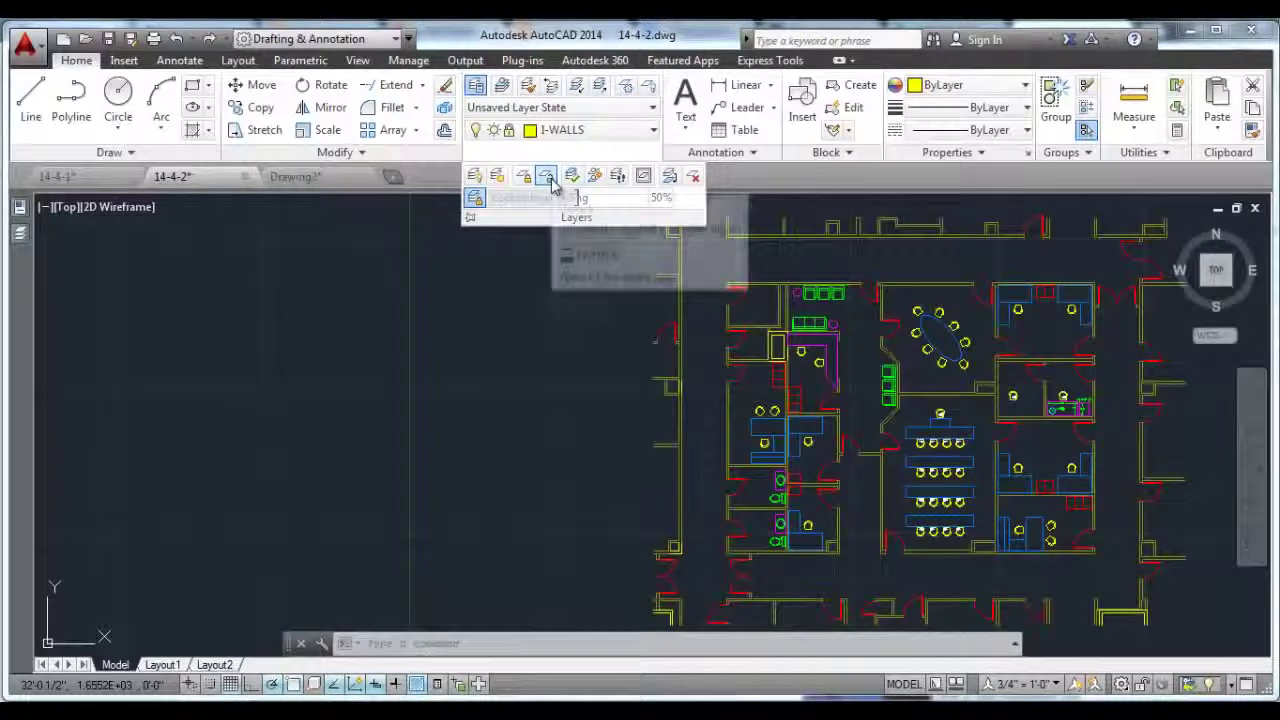
Unlock I-WALLS by picking a wall, then set locked layer fading to 70%.
{"action": "left_click", "coordinate": [547, 177]}
{"action": "left_click", "coordinate": [753, 244]}
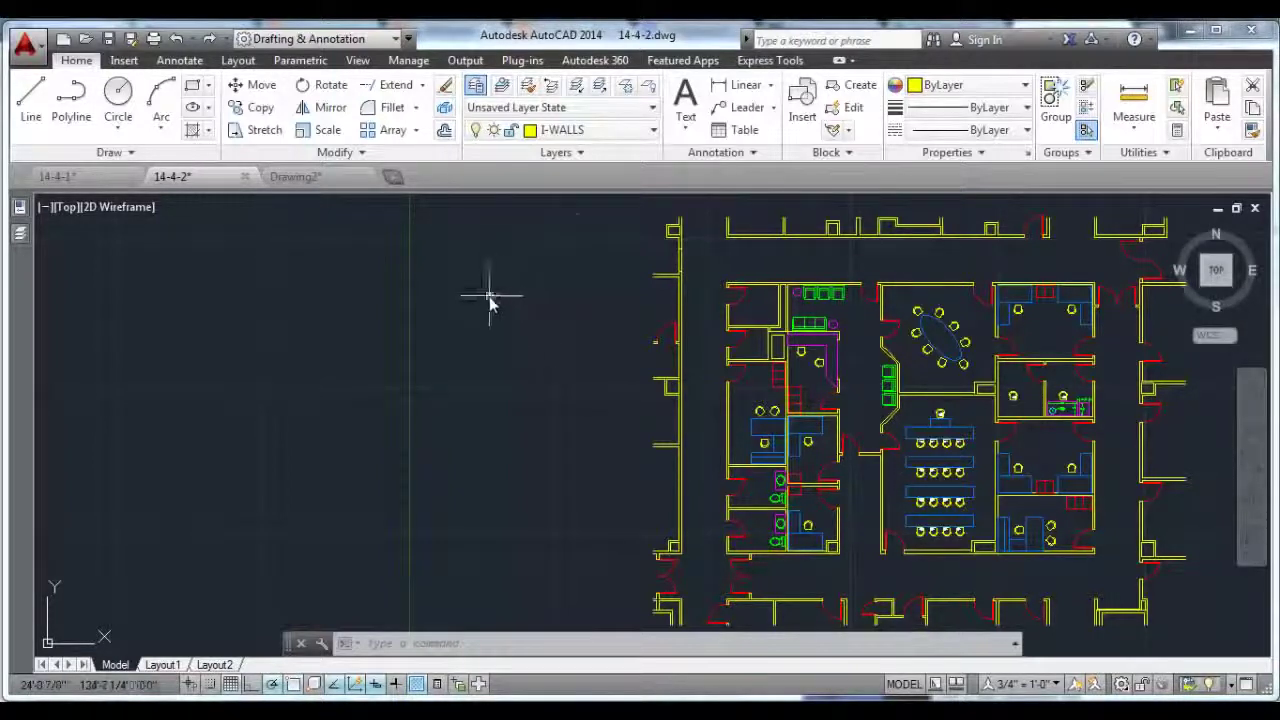
{"action": "left_click", "coordinate": [548, 156]}
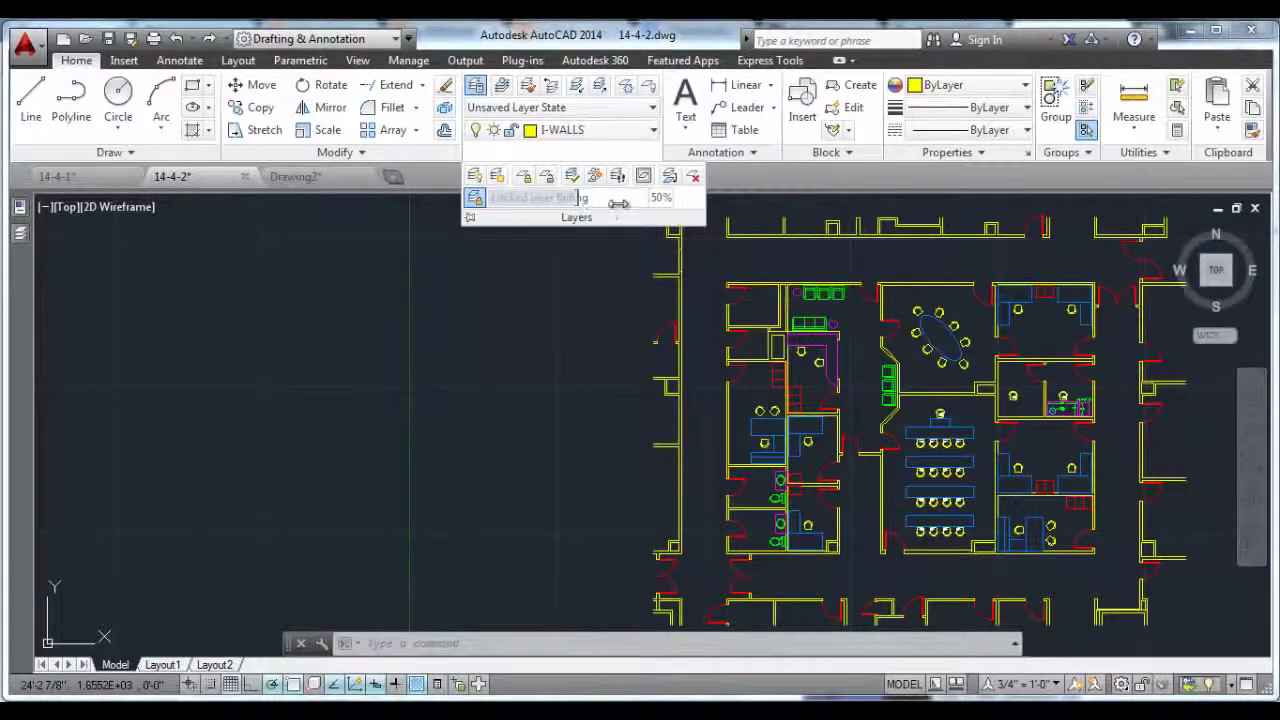
{"action": "left_click_drag", "start_coordinate": [590, 203], "coordinate": [651, 197]}
{"action": "type", "text": "70"}
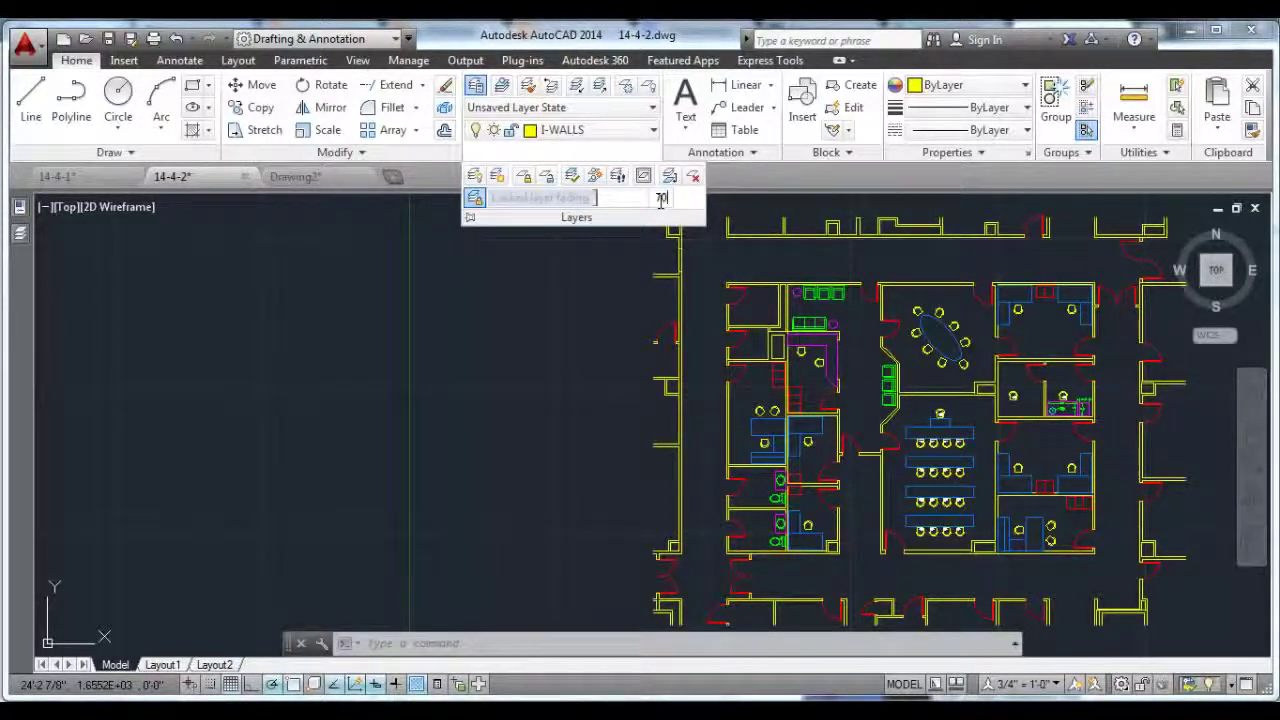
{"action": "key", "text": "Return"}
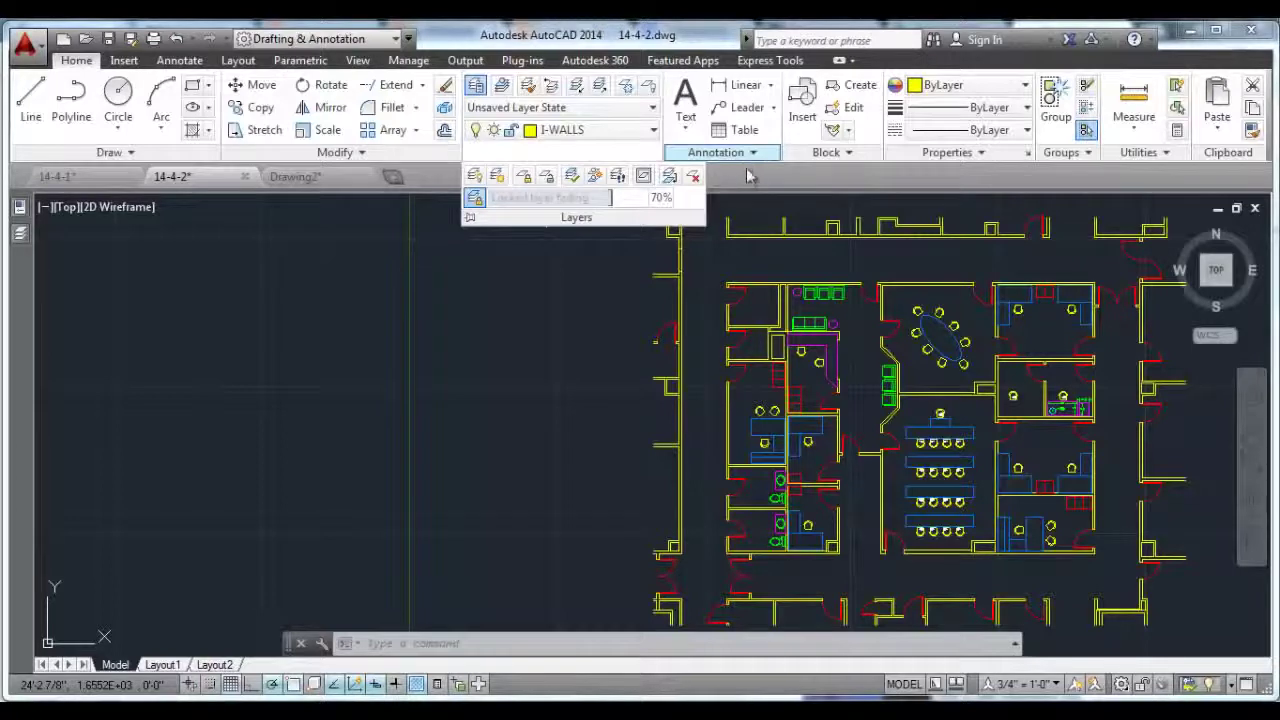
Lock the I-WALLS layer from the layer dropdown list.
{"action": "left_click", "coordinate": [655, 131]}
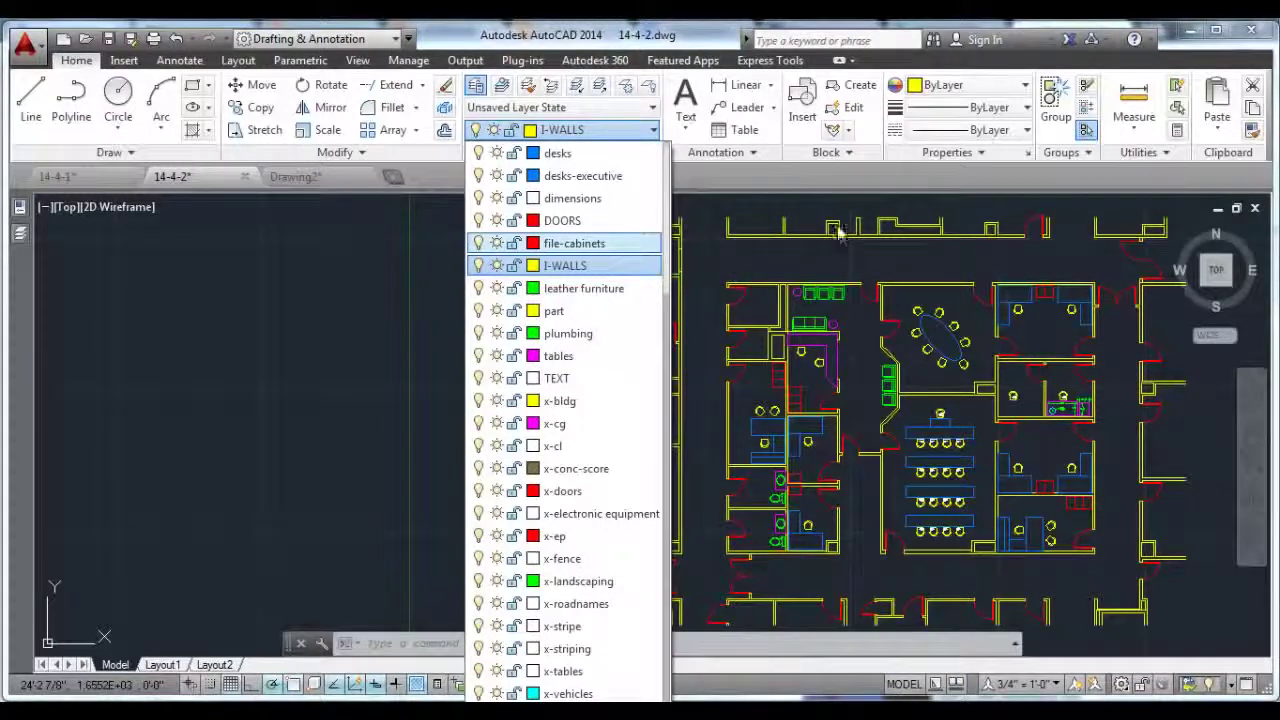
{"action": "left_click", "coordinate": [513, 265]}
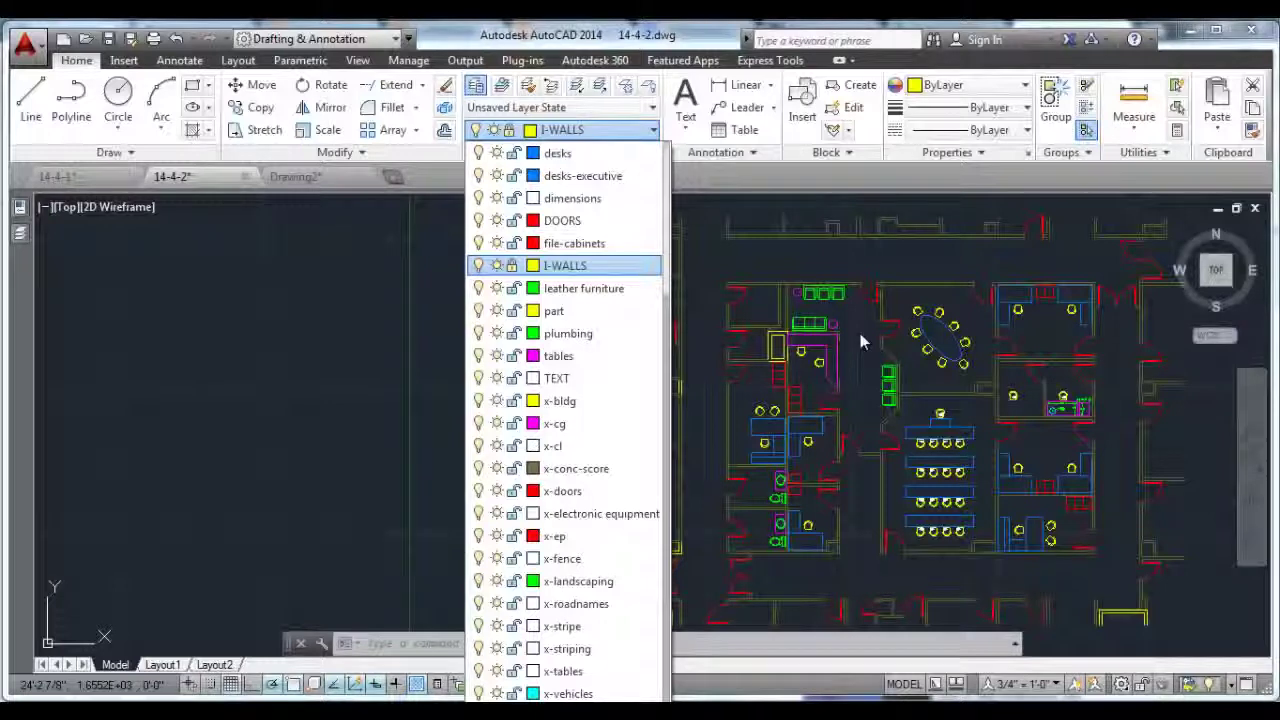
{"action": "left_click", "coordinate": [800, 185]}
Set Locked Layer Fading to 90% in the extra layer tools.
{"action": "left_click", "coordinate": [556, 155]}
{"action": "left_click_drag", "start_coordinate": [617, 197], "coordinate": [619, 197]}
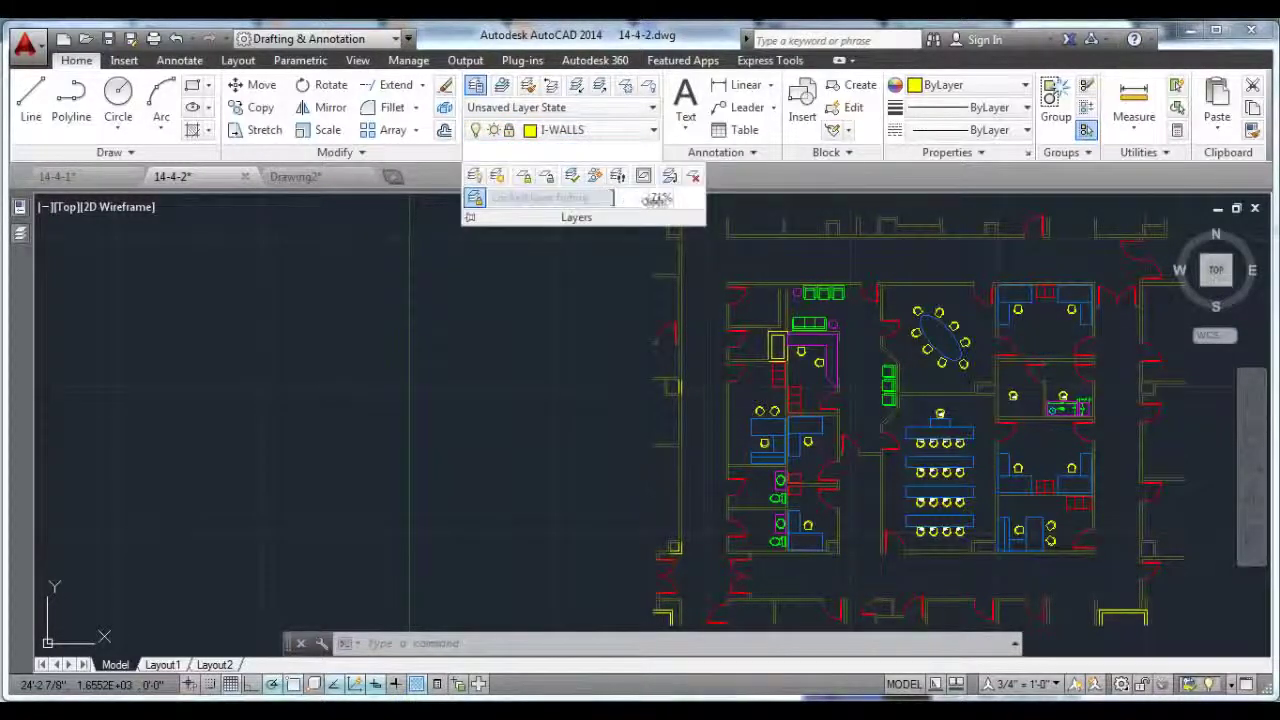
{"action": "left_click", "coordinate": [659, 200]}
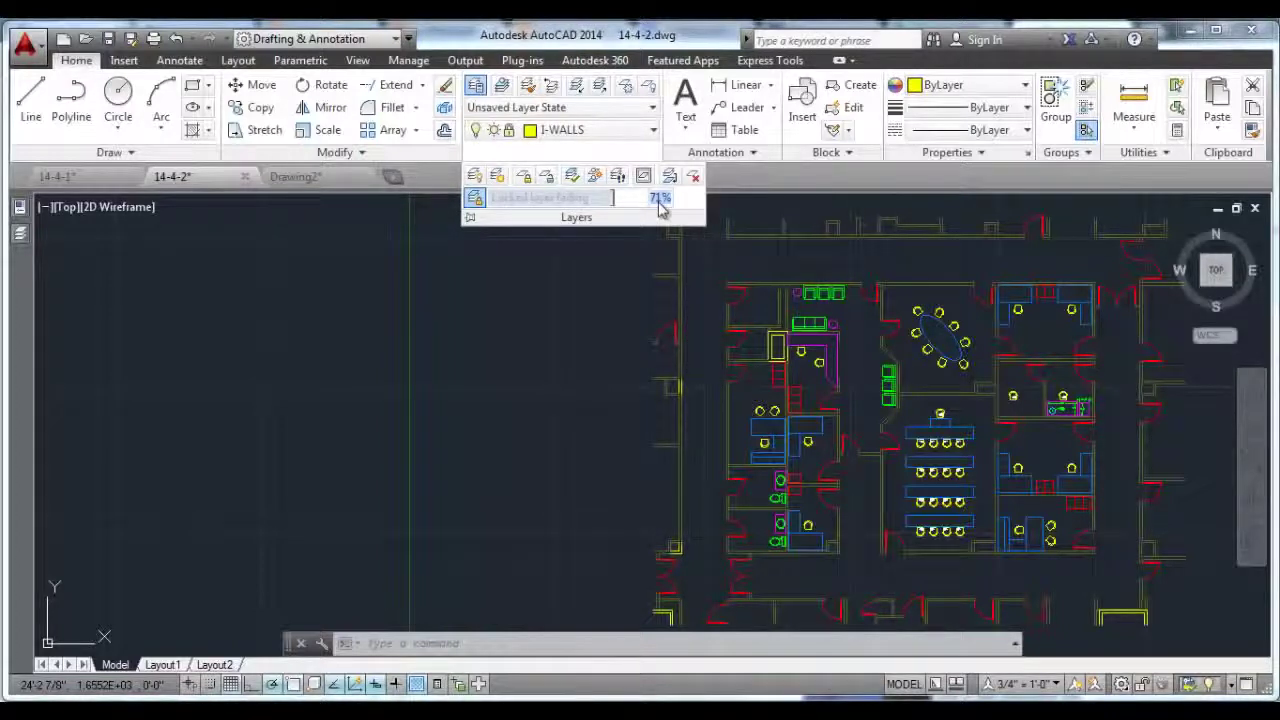
{"action": "type", "text": "90"}
{"action": "key", "text": "Return"}
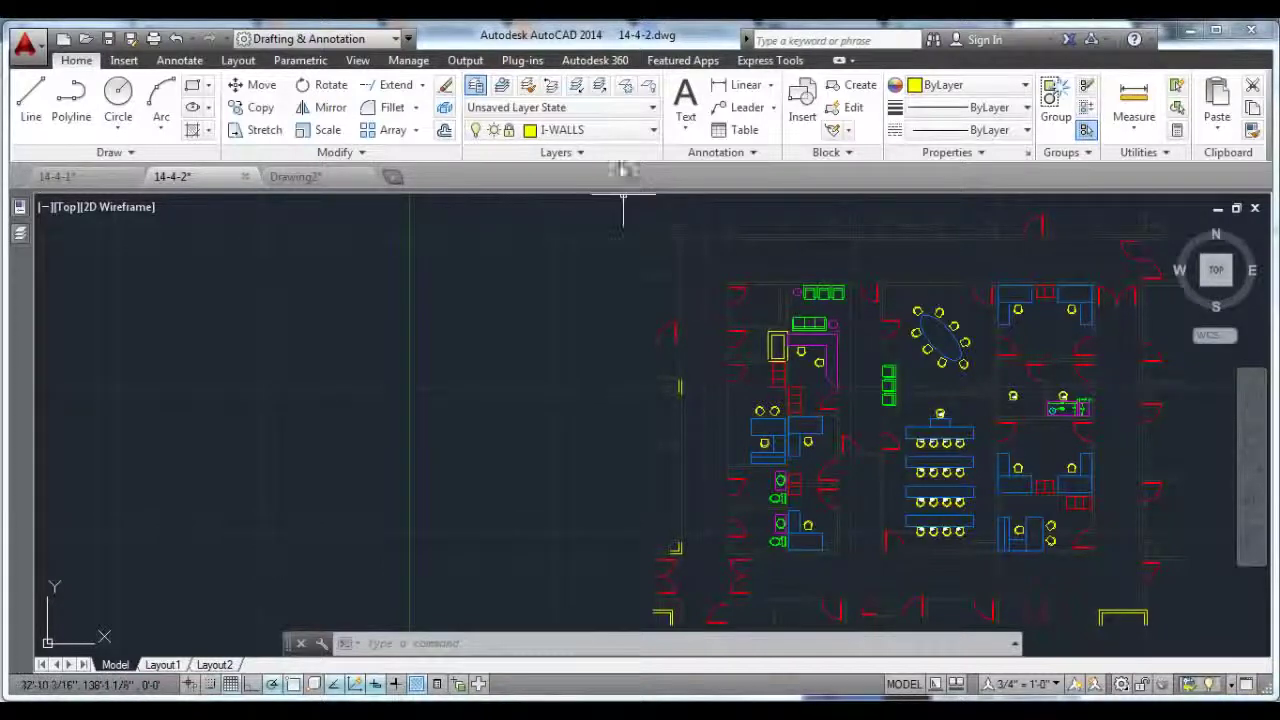
Re-enter 90% locked layer fading after the slider drops, then collapse the slide-out.
{"action": "left_click", "coordinate": [610, 152]}
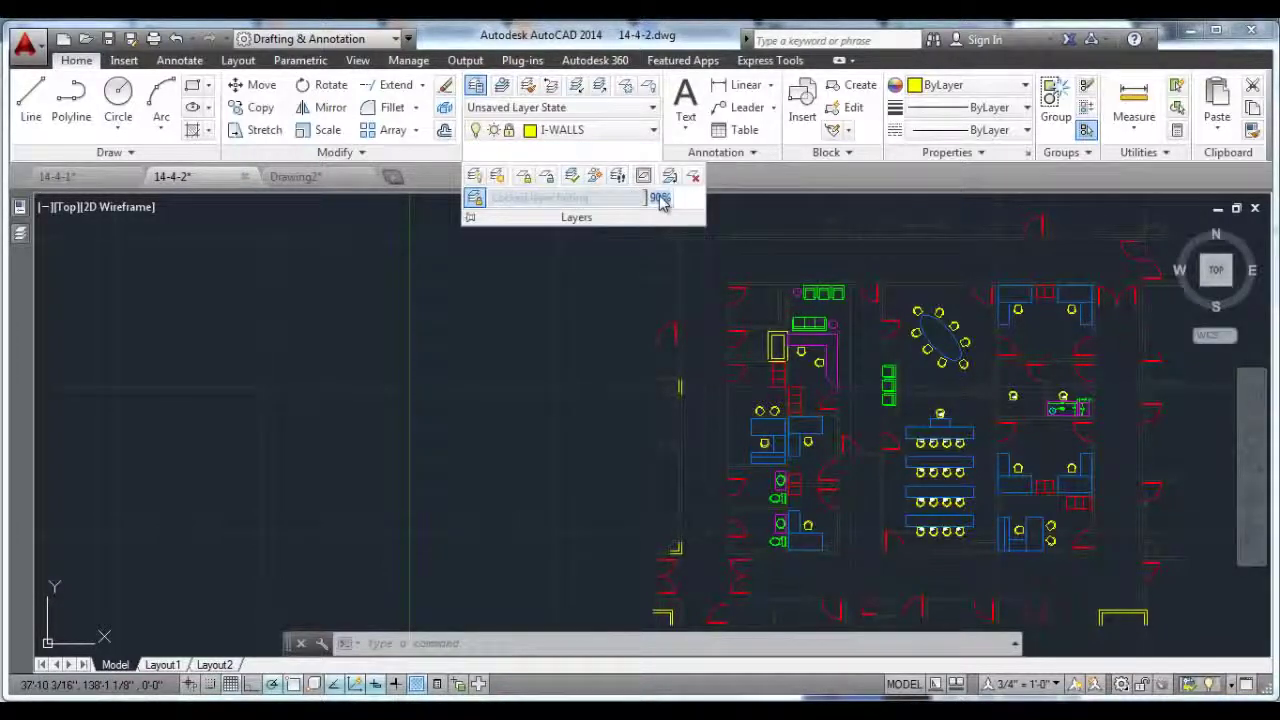
{"action": "left_click_drag", "start_coordinate": [660, 200], "coordinate": [660, 197]}
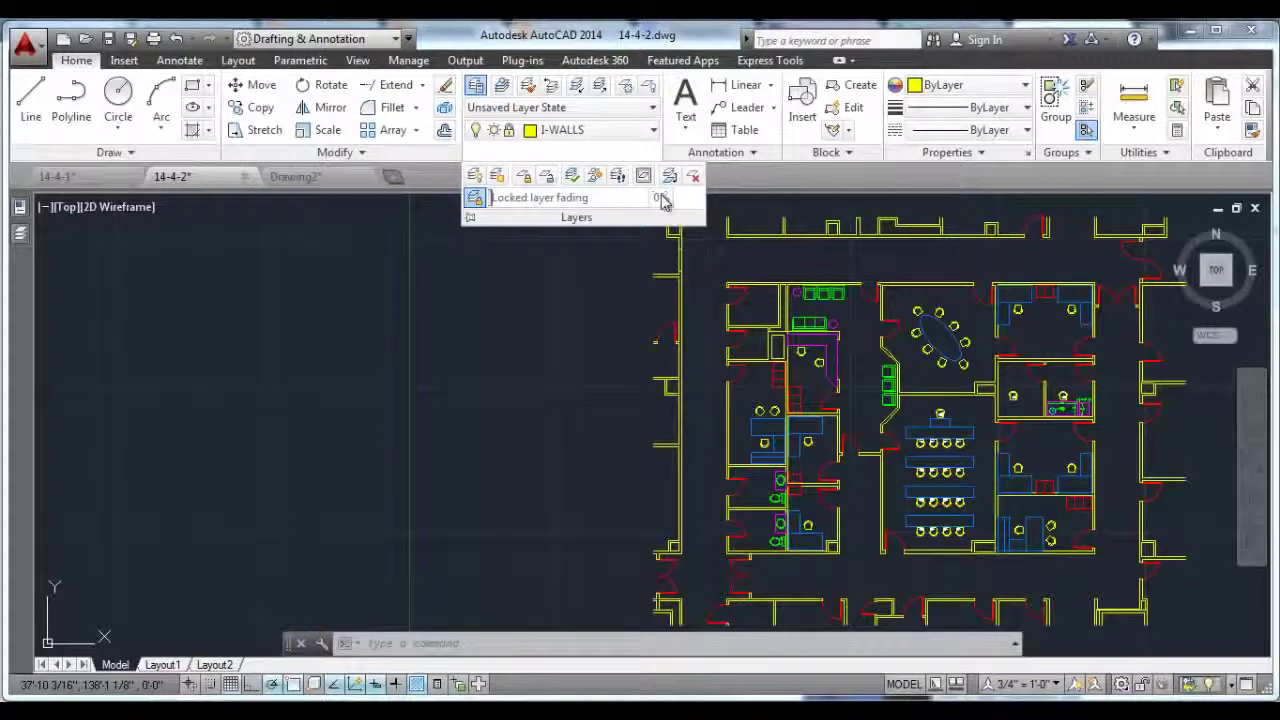
{"action": "double_click", "coordinate": [663, 199]}
{"action": "type", "text": "90"}
{"action": "key", "text": "Return"}
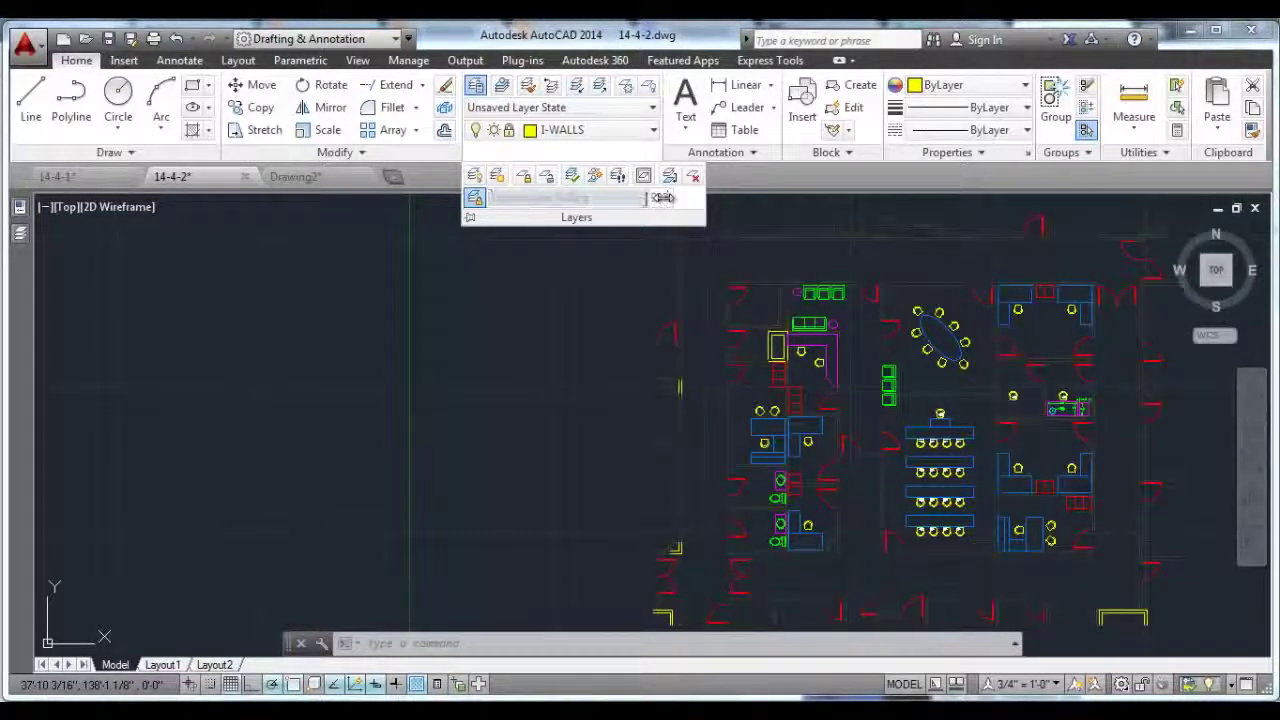
{"action": "left_click", "coordinate": [660, 530]}
{"action": "left_click", "coordinate": [457, 343]}
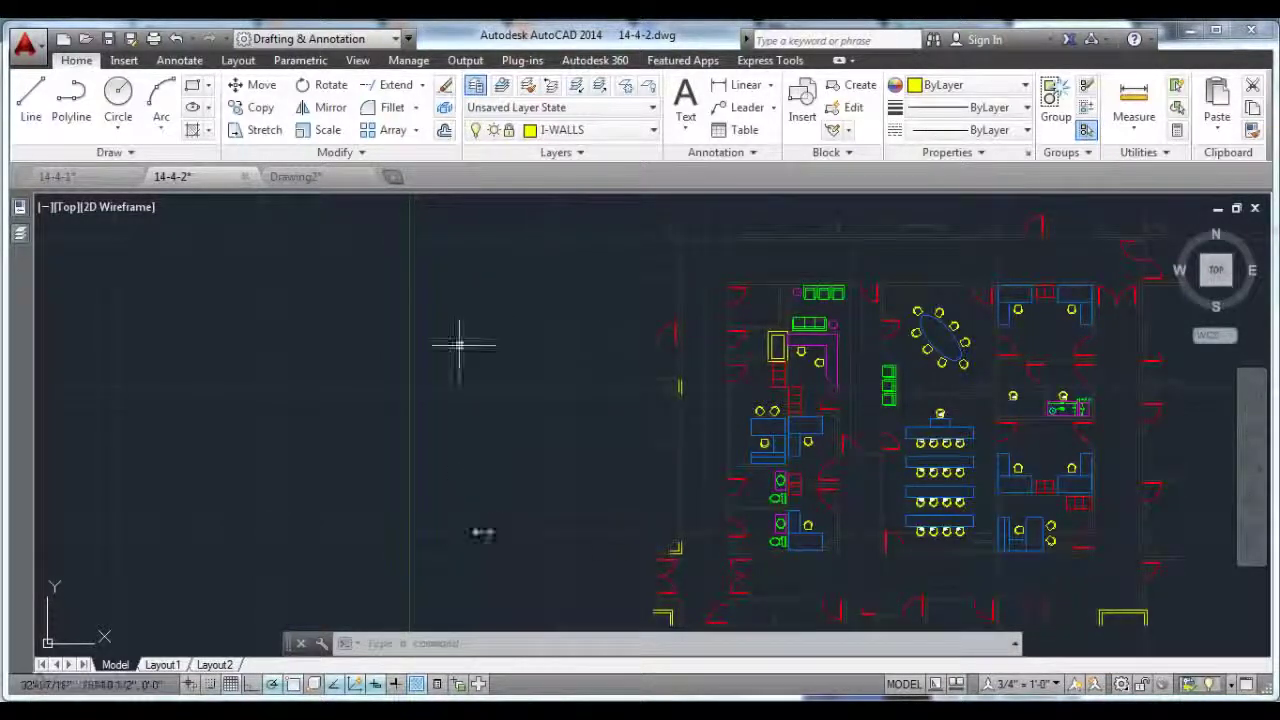
{"action": "left_click", "coordinate": [551, 85]}
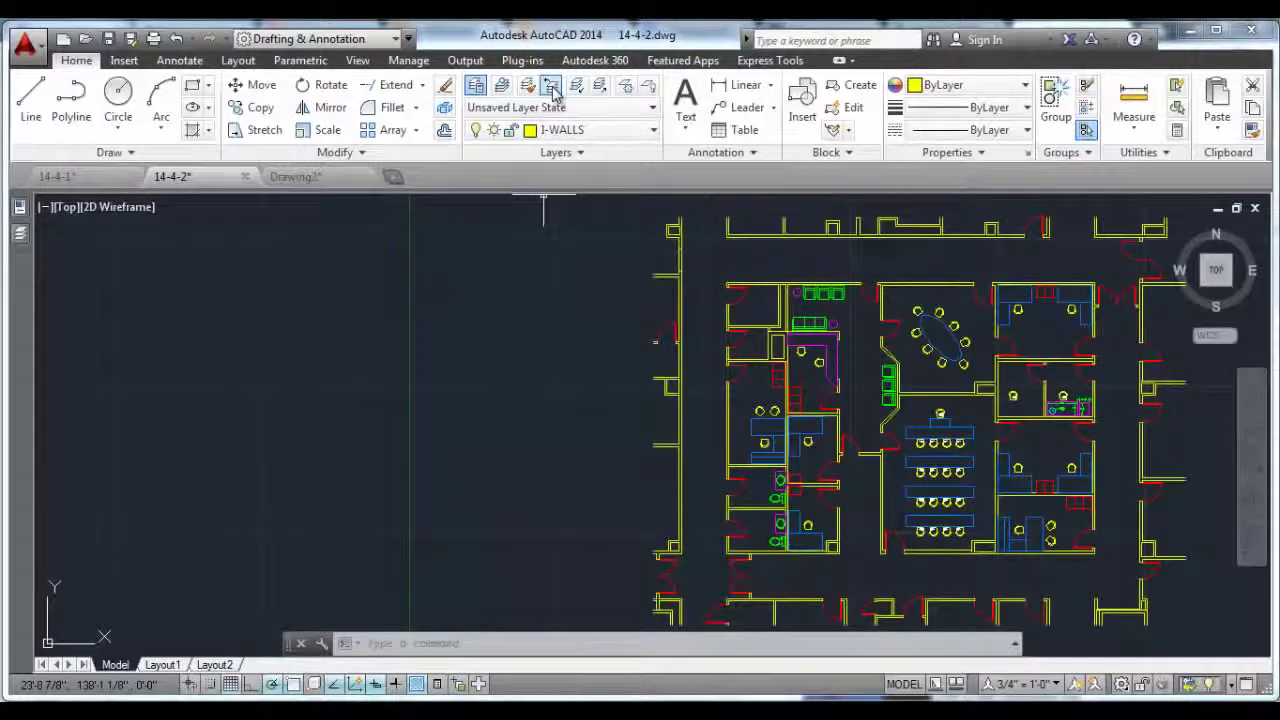